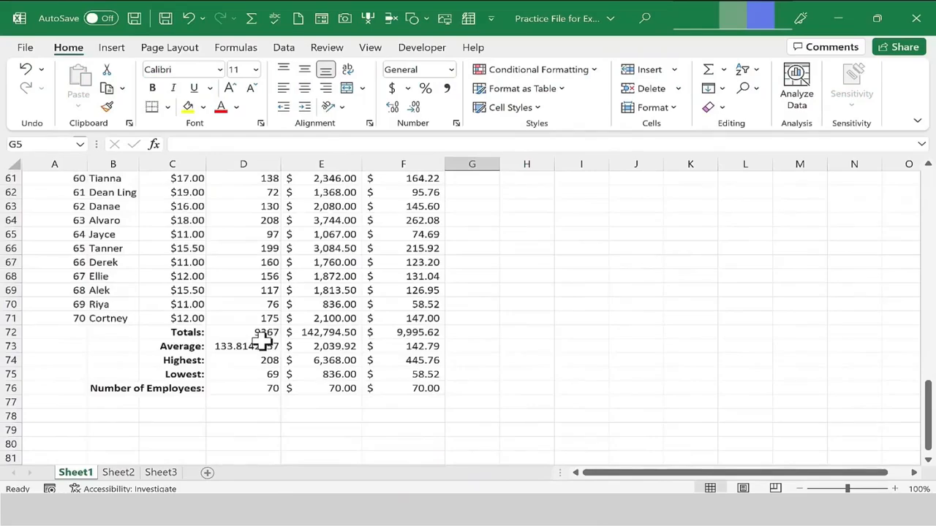
Set the magnification of Sheet1 to 200% and bring the Employee ID column into view
scroll(312, 351, up, 1)
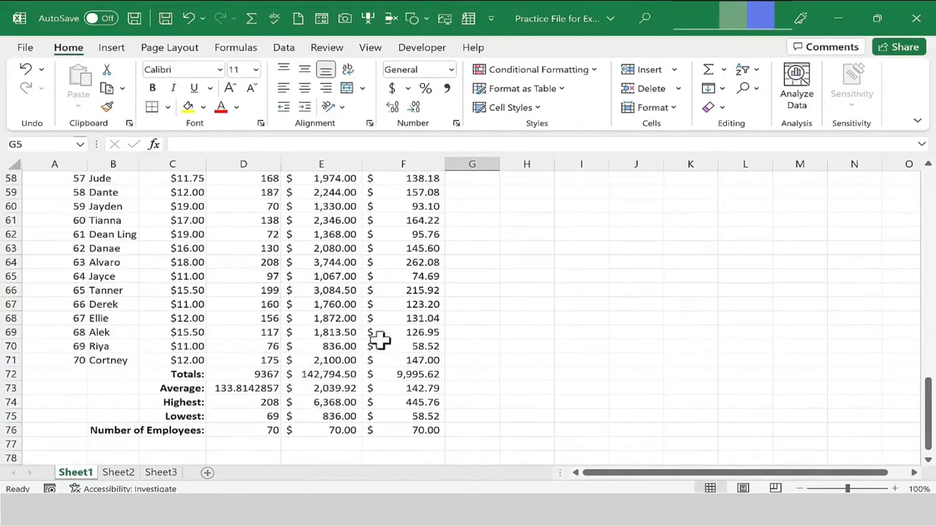
scroll(411, 344, up, 5)
scroll(411, 344, up, 14)
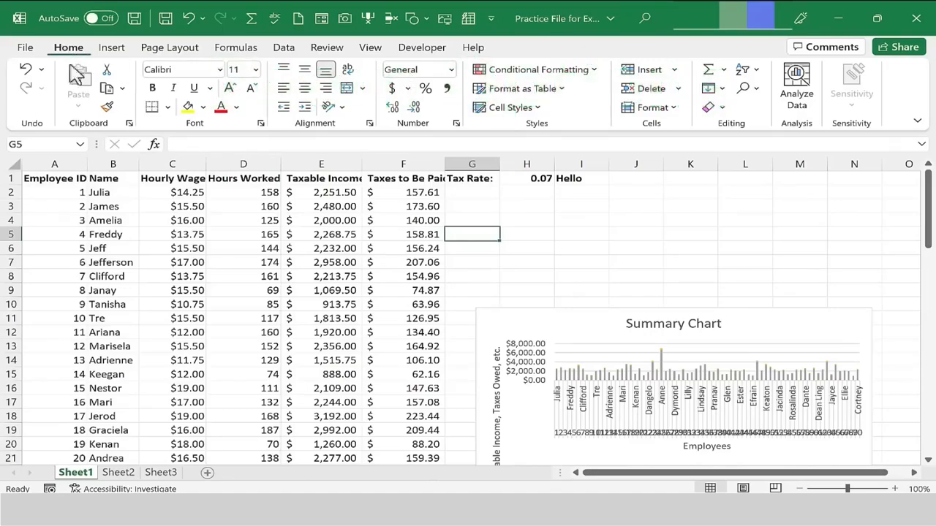
click(371, 50)
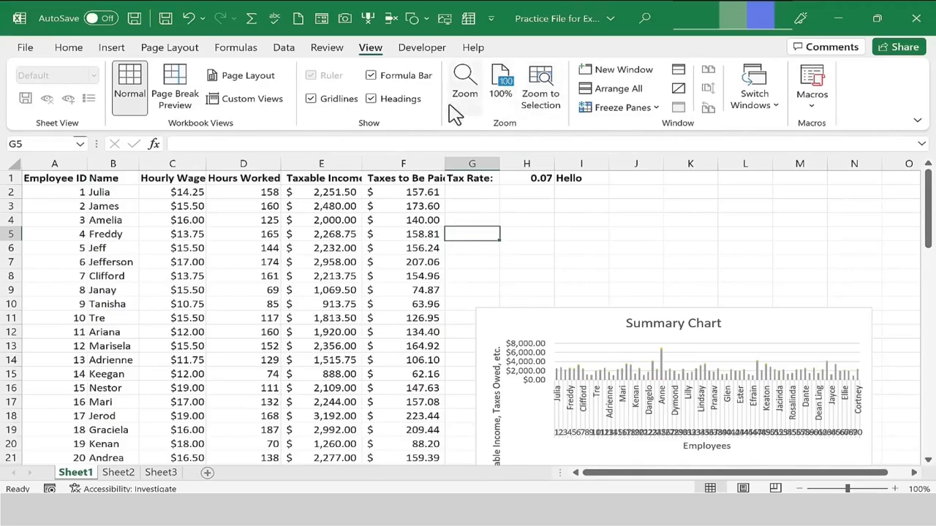
click(465, 82)
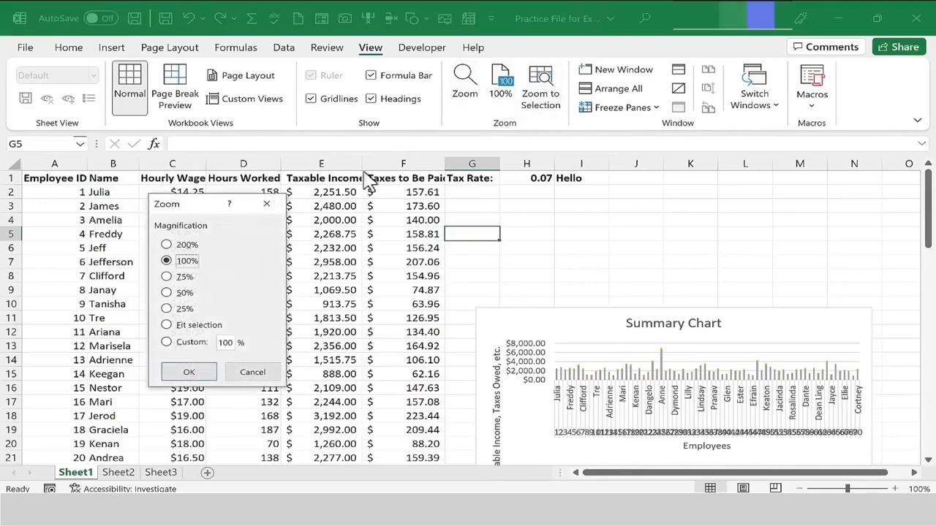
click(167, 245)
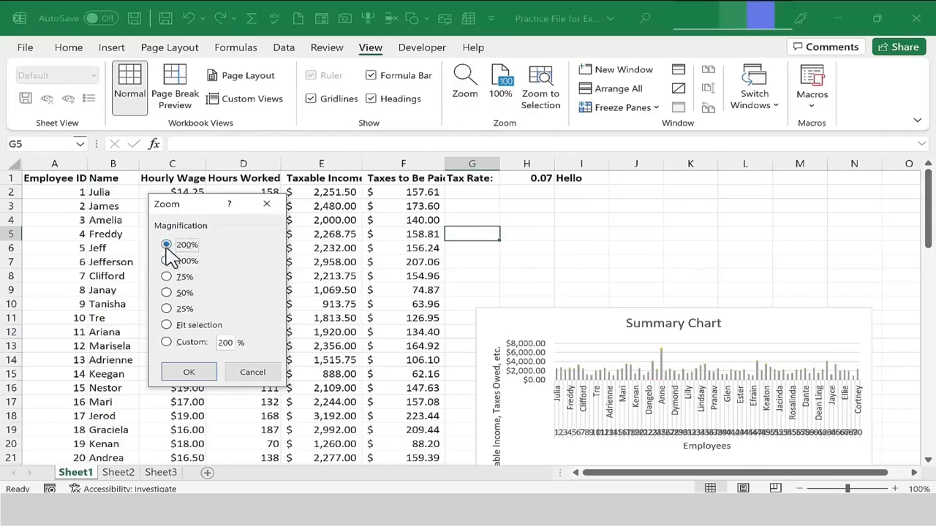
click(192, 372)
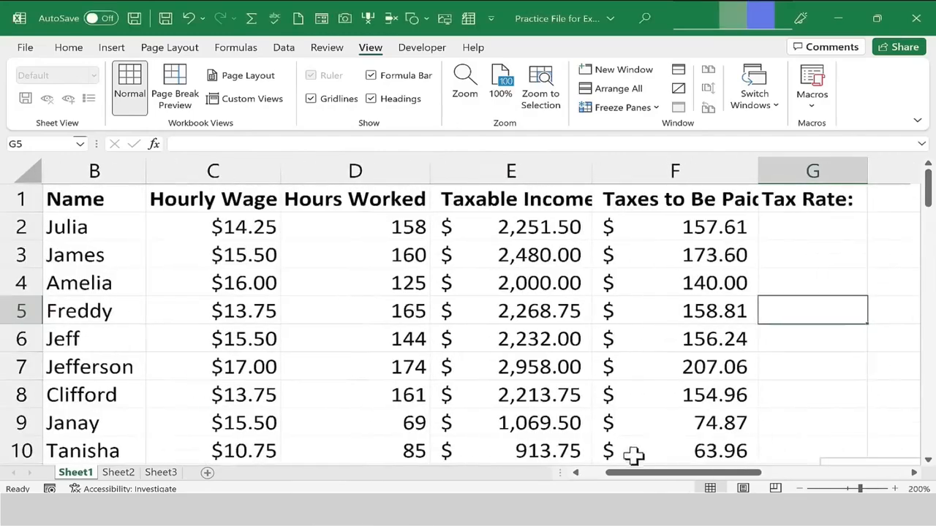
drag(658, 473, 536, 486)
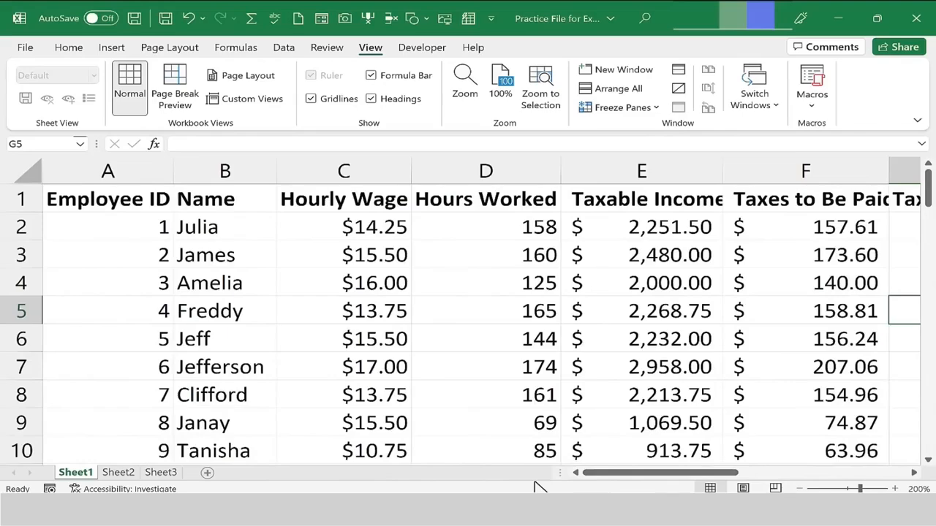
Reduce the worksheet magnification to the preset 50%
click(64, 47)
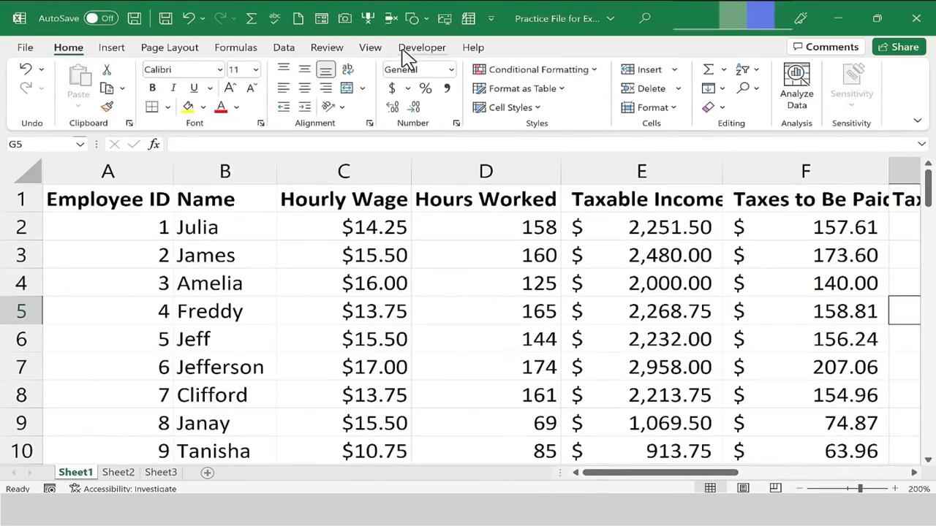
click(375, 51)
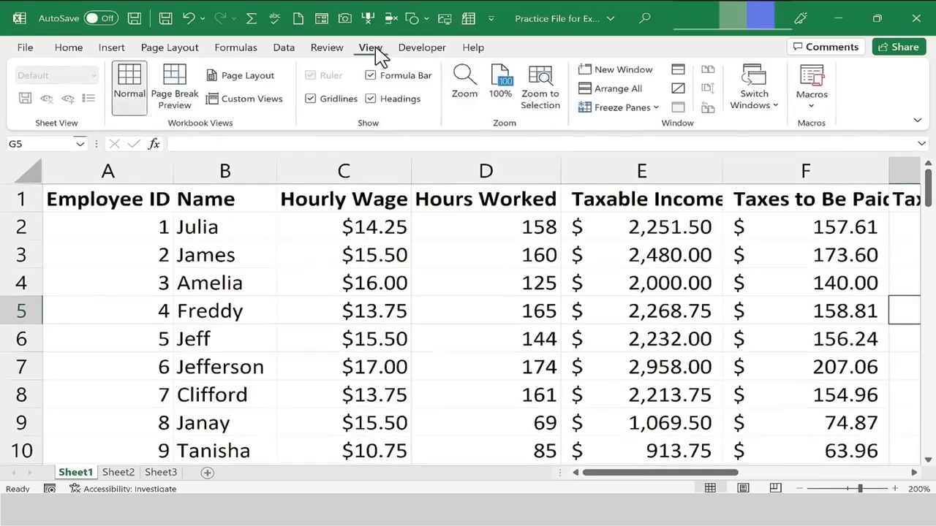
click(465, 94)
click(180, 280)
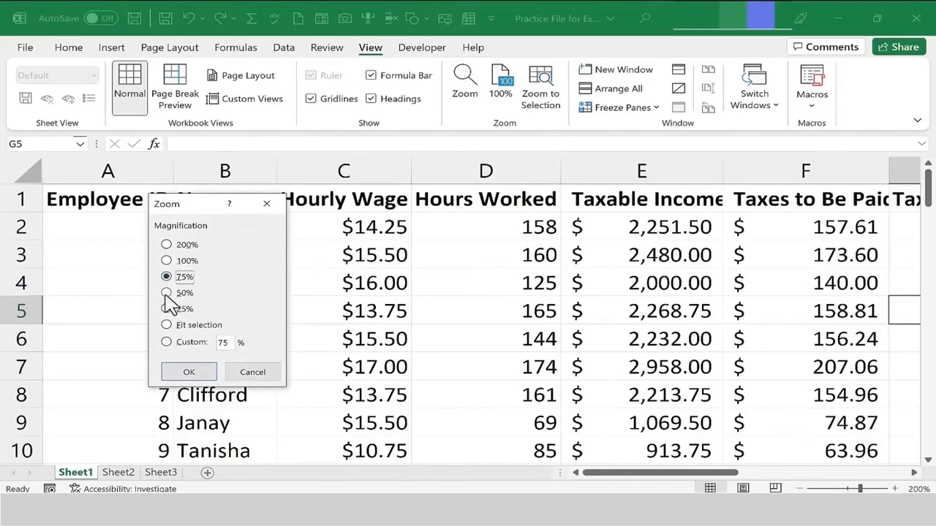
click(168, 294)
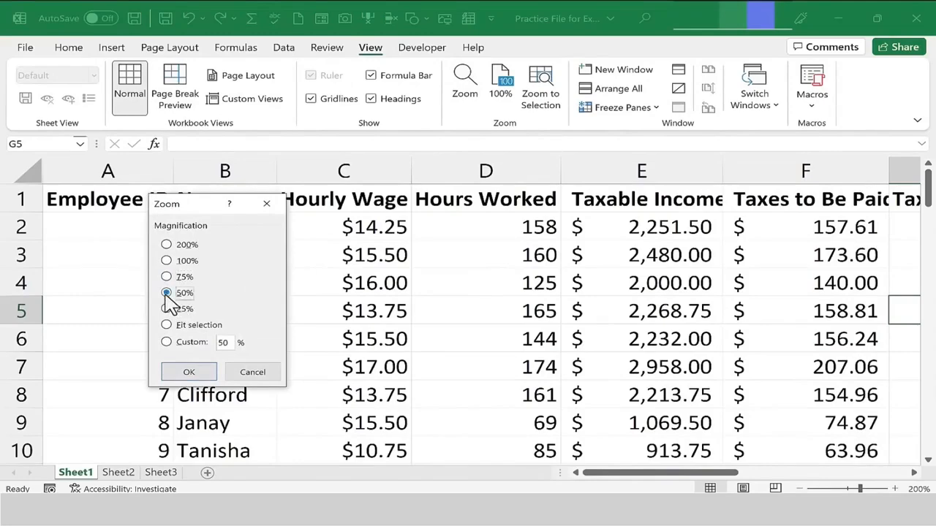
click(187, 371)
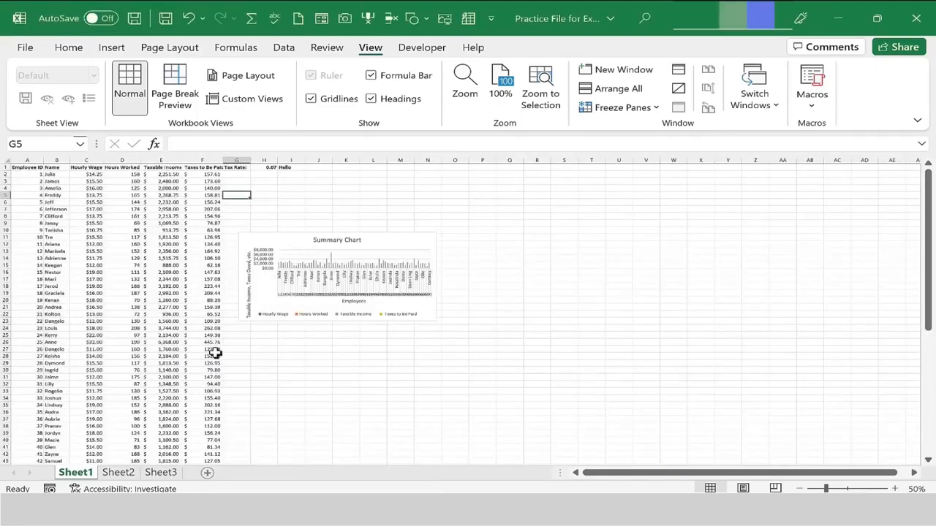
Set a custom worksheet magnification of 350%
click(464, 84)
click(167, 343)
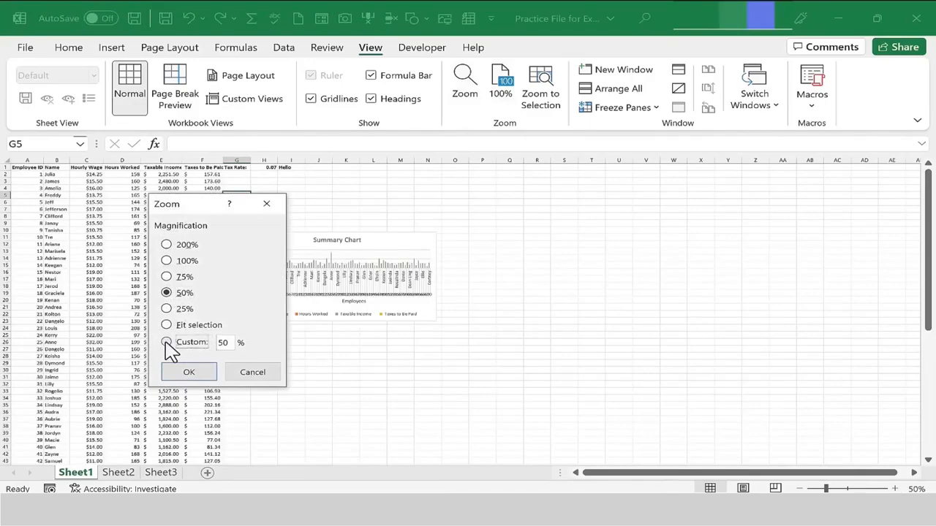
drag(232, 343, 205, 343)
key(Return)
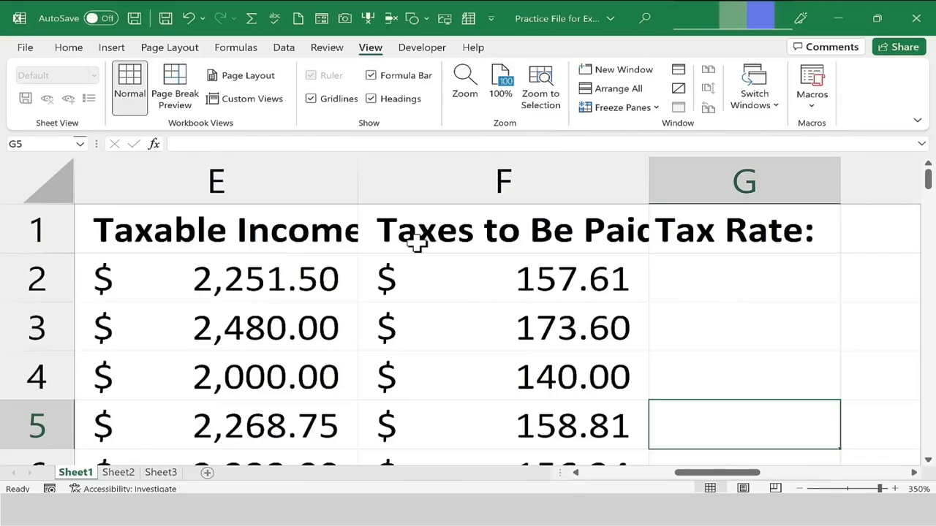
scroll(417, 245, left, 3)
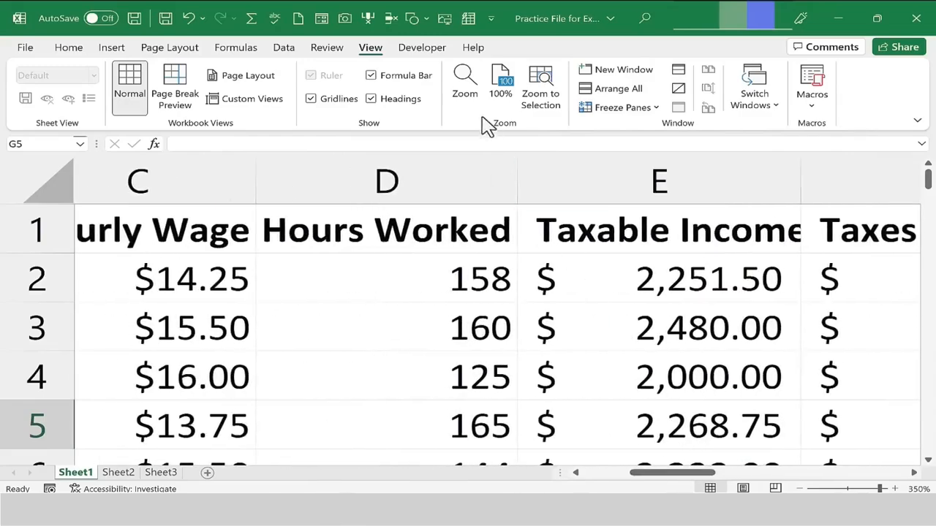
Return the worksheet to 100% magnification and bring the first columns into view
click(462, 81)
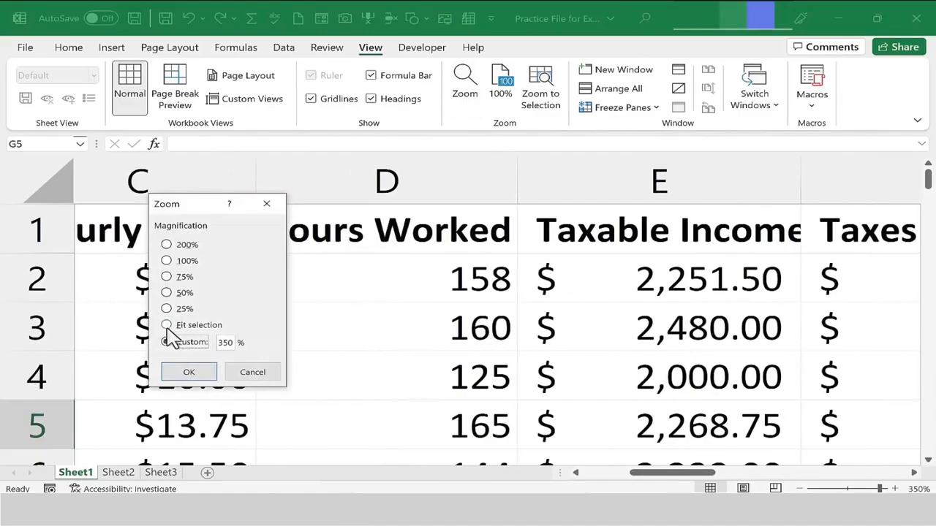
click(263, 374)
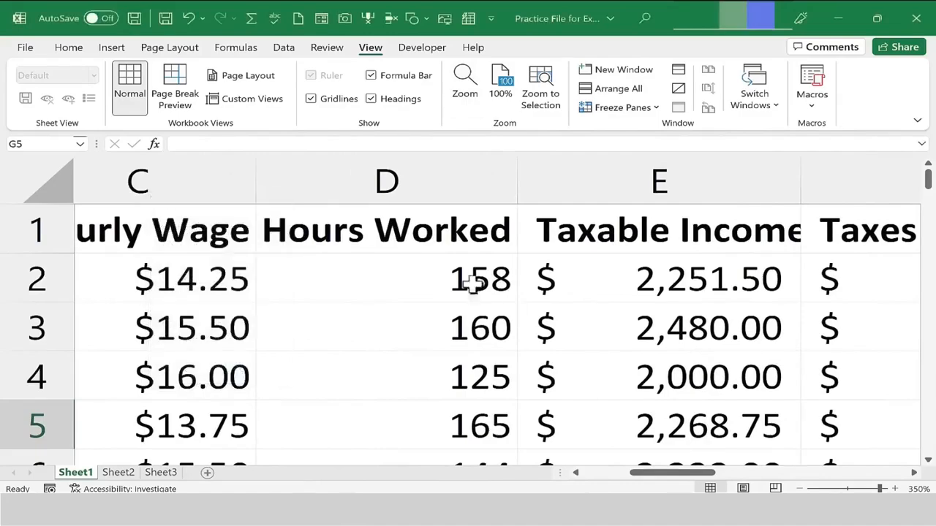
click(503, 106)
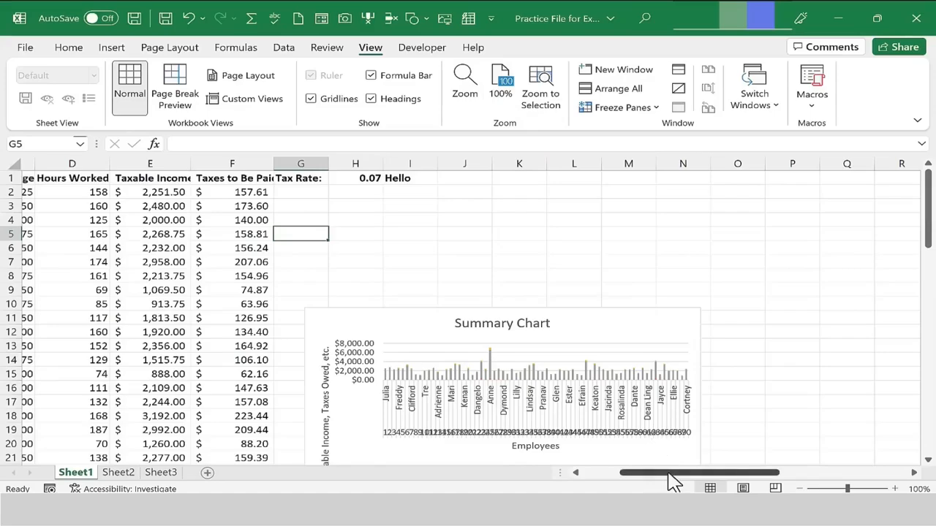
drag(673, 480, 594, 477)
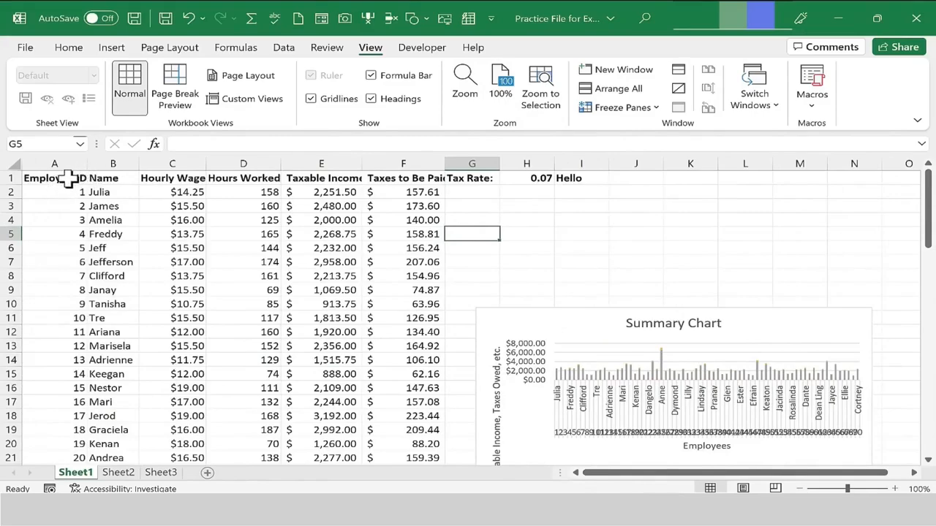
Select the range A1:F16 and set the magnification to Fit selection
drag(66, 178, 424, 390)
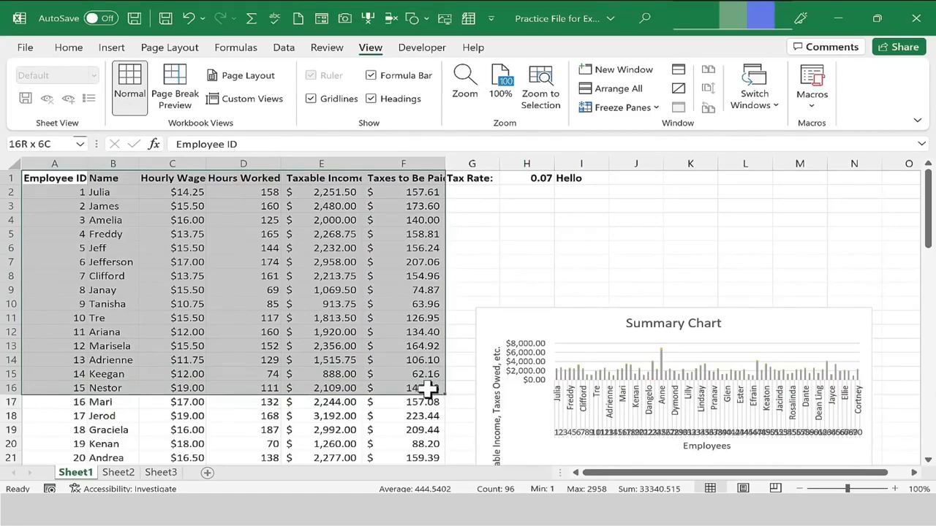
drag(429, 390, 430, 390)
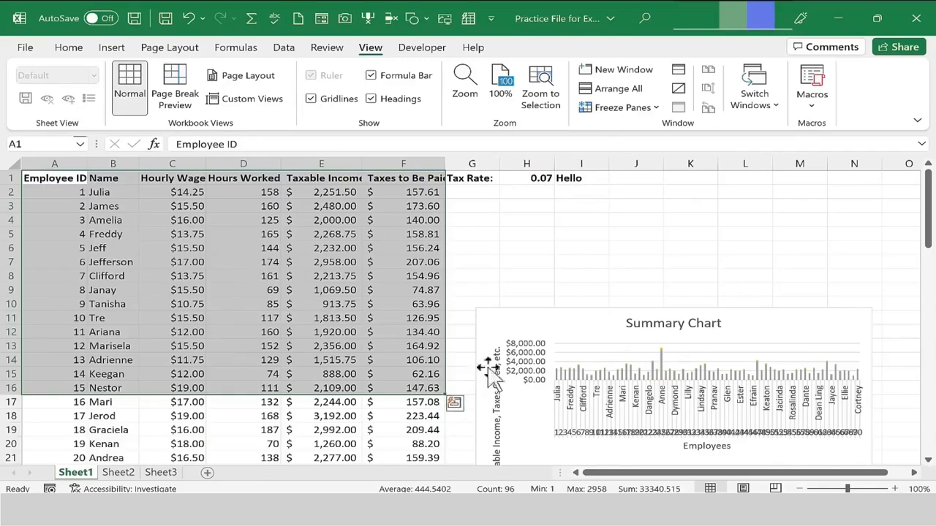
click(467, 99)
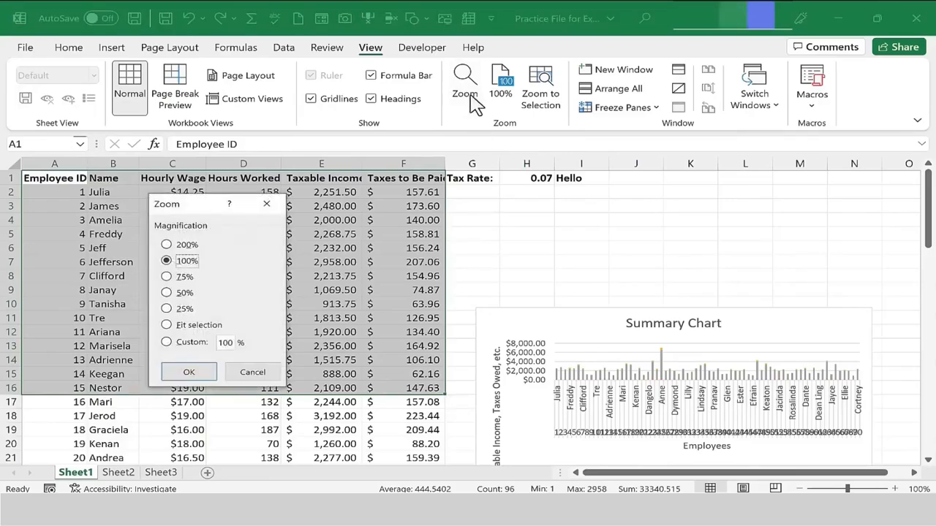
click(167, 325)
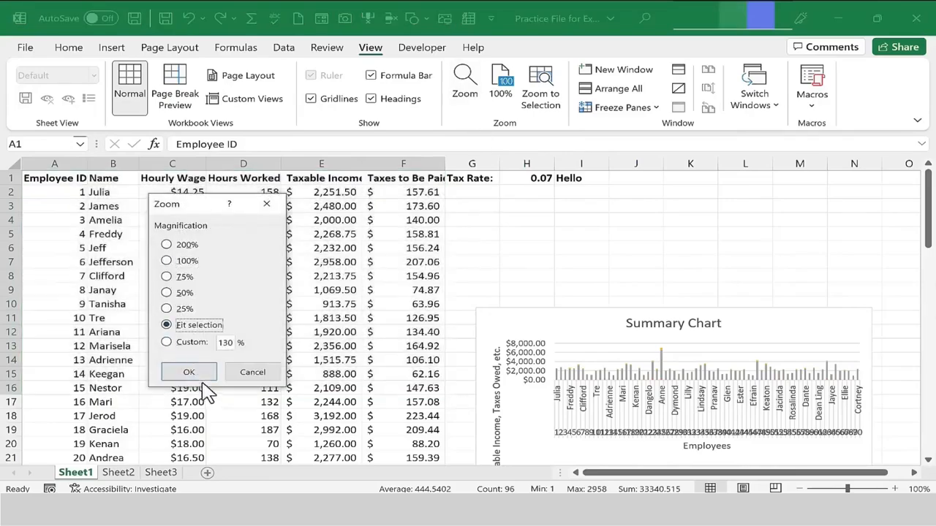
click(189, 372)
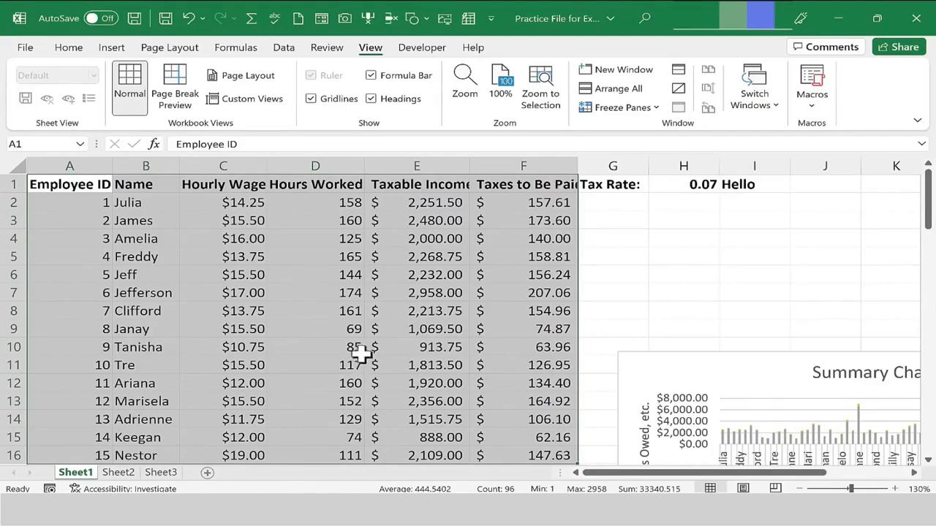
Select the range B1:D10 and zoom the sheet to that selection
click(507, 295)
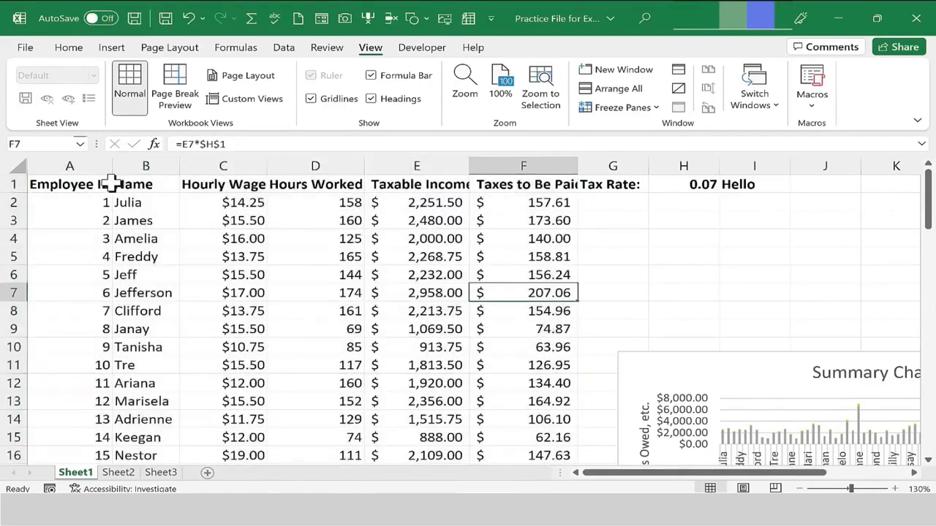
drag(138, 183, 278, 349)
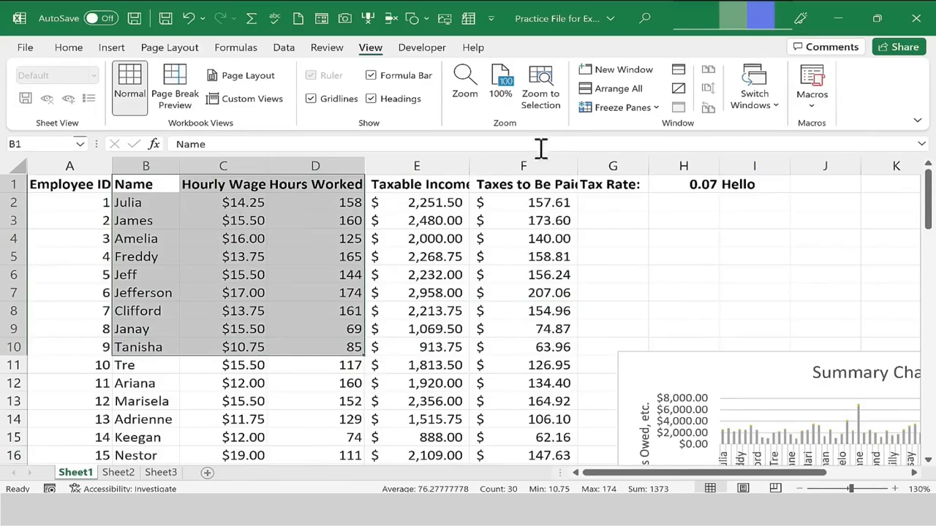
click(542, 103)
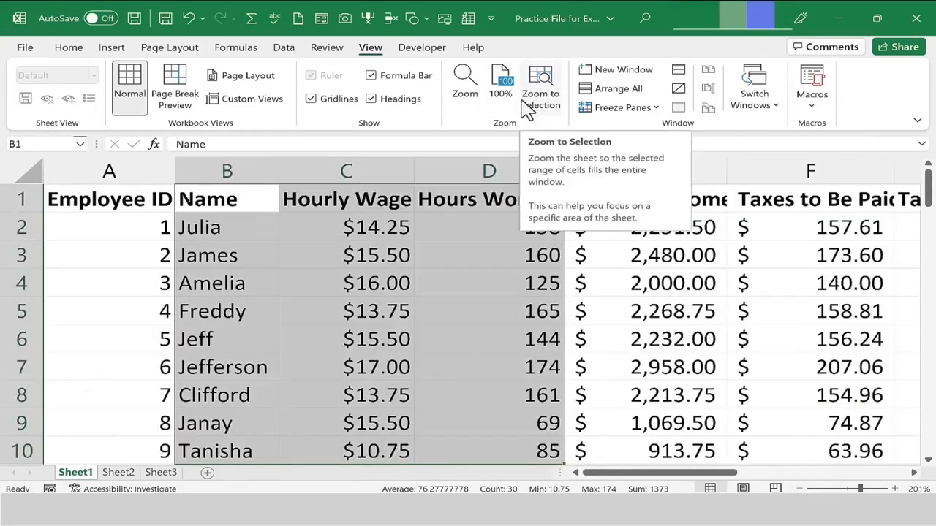
click(472, 103)
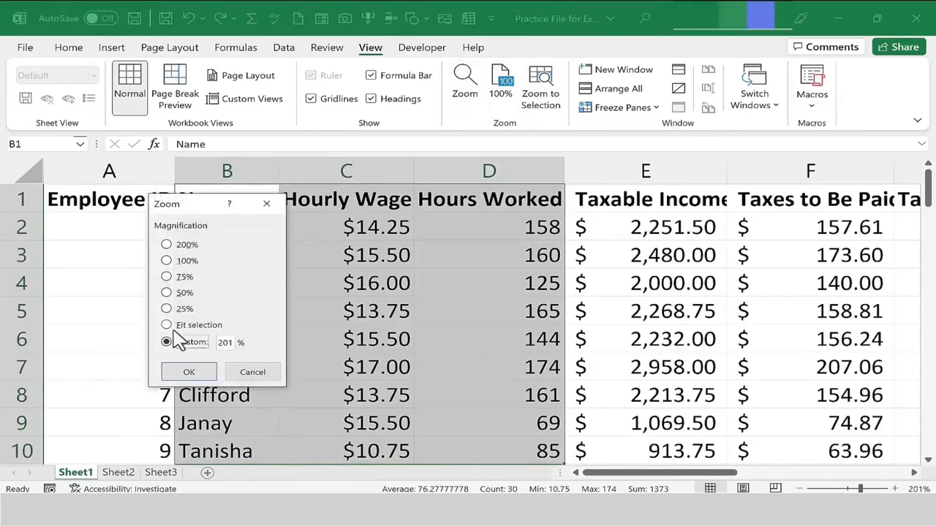
click(253, 372)
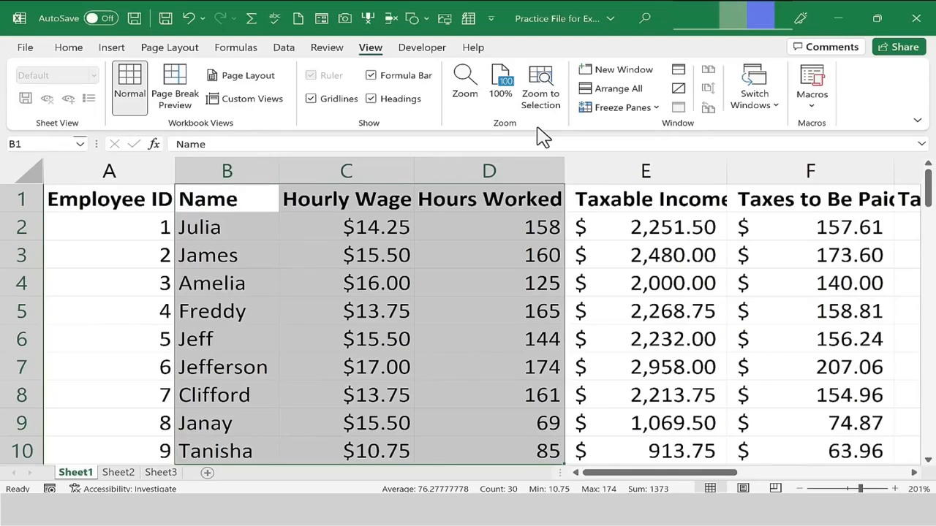
Select cell C2, zoom the sheet out freely and zoom in to about 323%
click(384, 226)
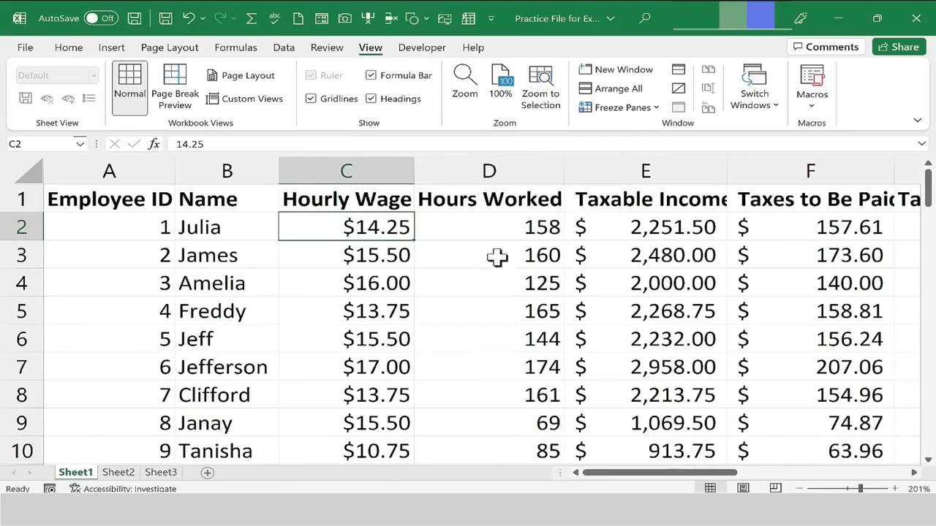
drag(860, 488, 834, 488)
click(880, 488)
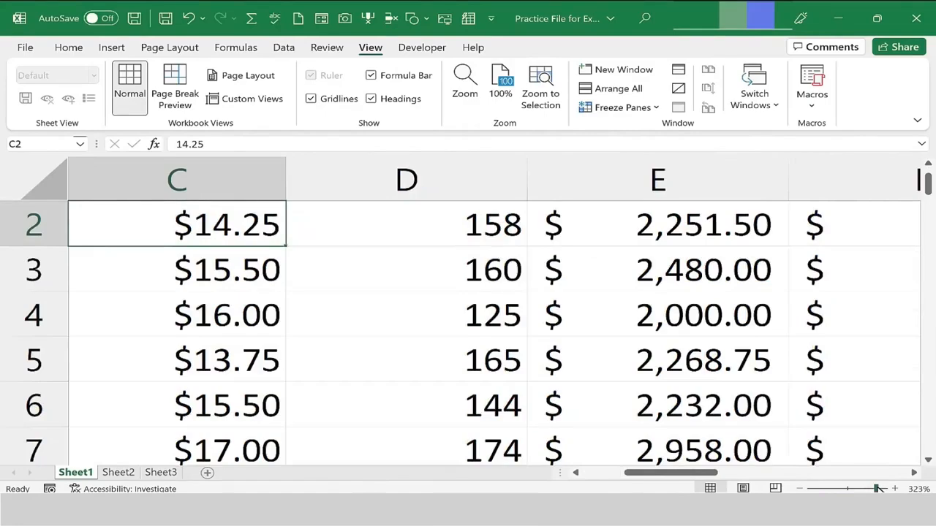
Increase the magnification in increments up to 350% and reduce it in increments down to 320%
click(895, 488)
click(894, 489)
click(895, 488)
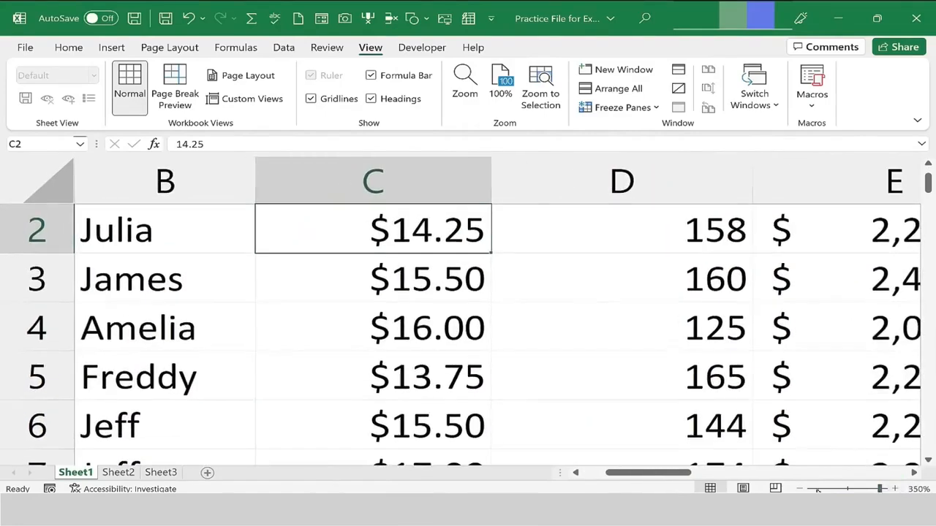
click(798, 488)
click(798, 489)
click(798, 488)
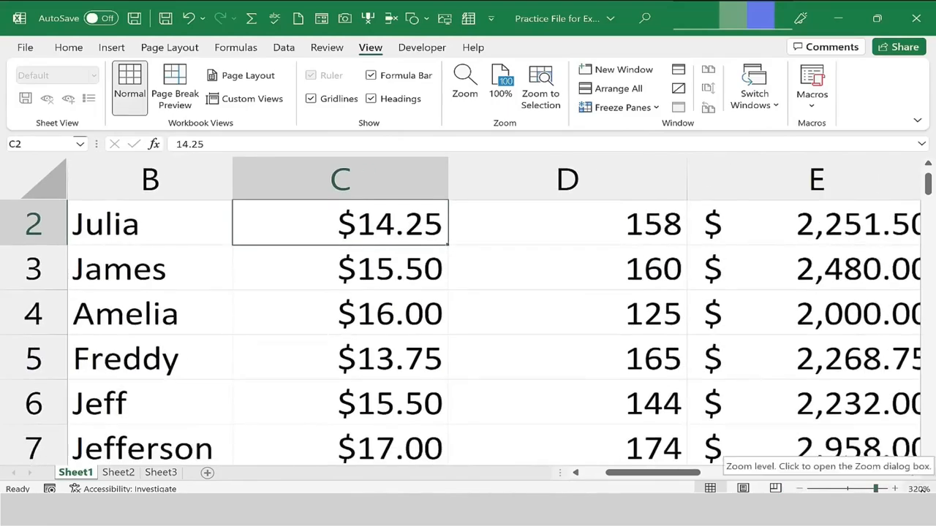
Set the sheet's magnification to the 75% preset and restore it to 100%
click(918, 488)
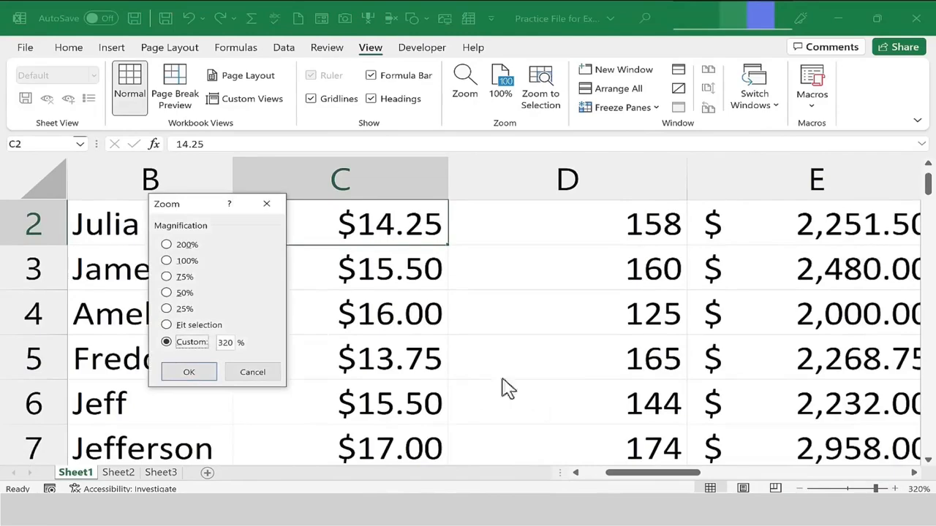
click(180, 278)
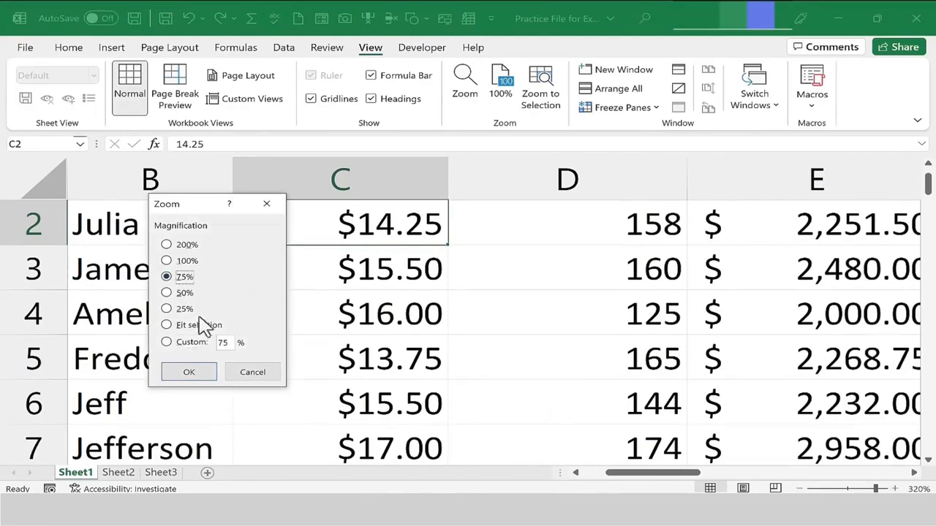
click(190, 372)
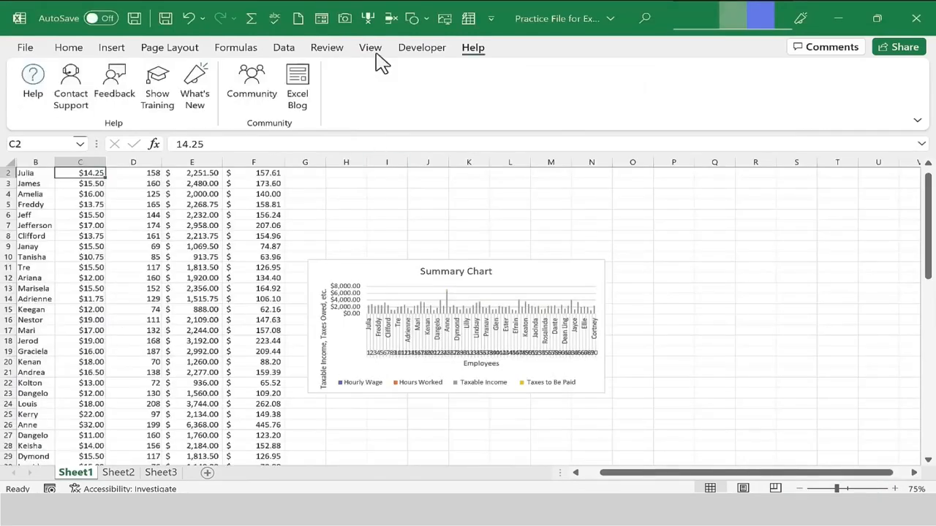
click(372, 50)
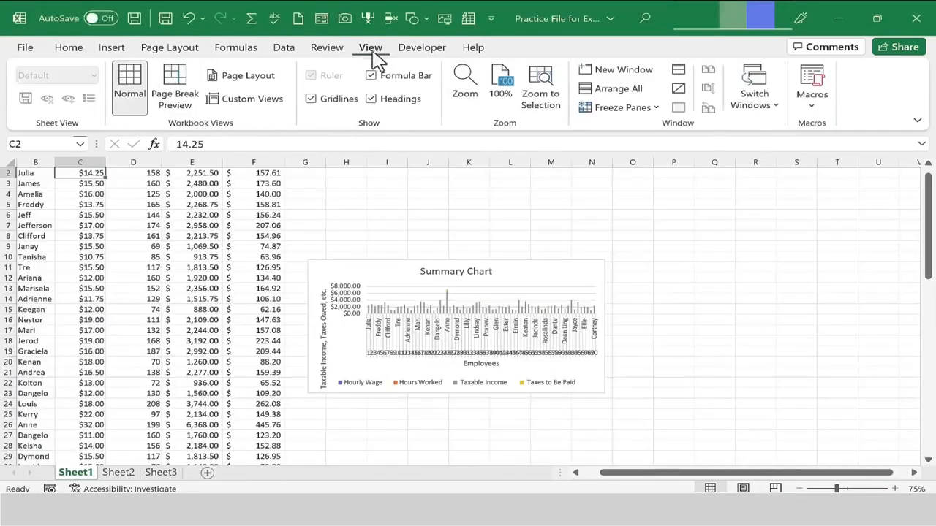
click(501, 86)
drag(596, 474, 572, 479)
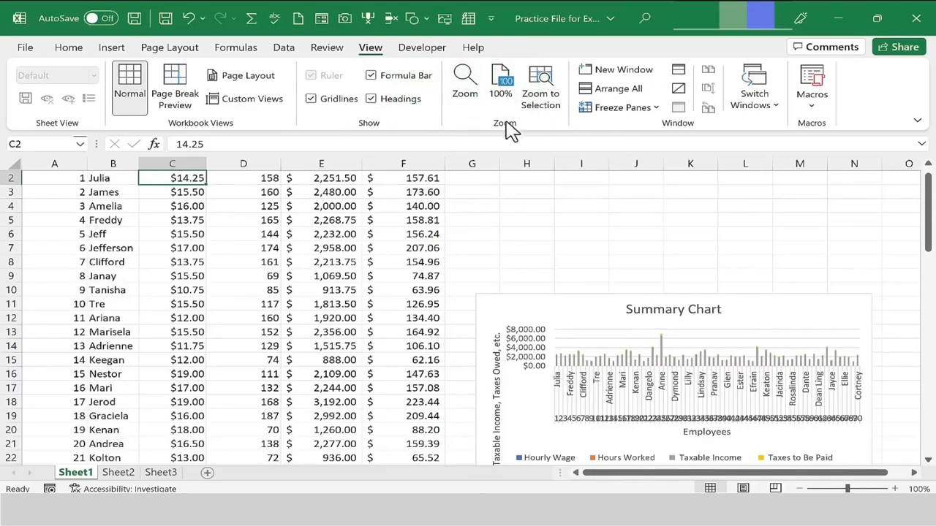
Add the Split Window command, found among all commands, to the Quick Access Toolbar
right_click(478, 17)
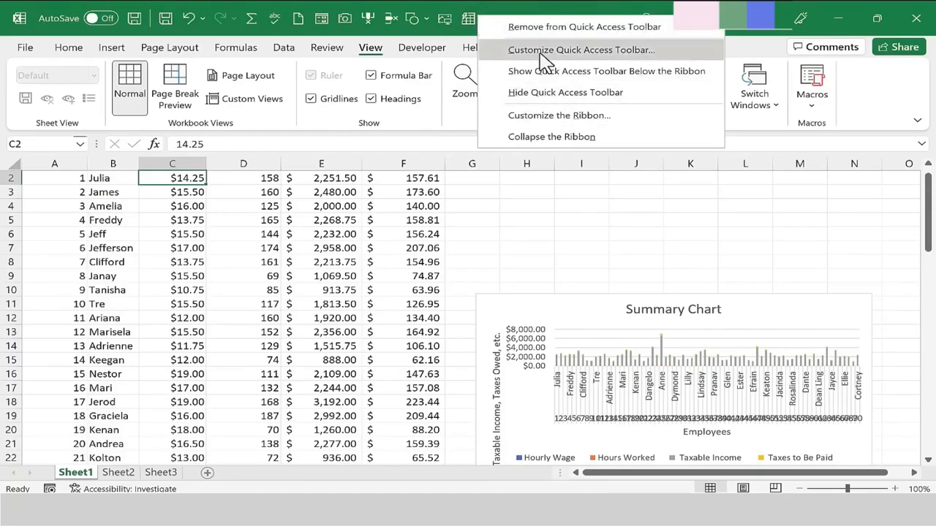
click(522, 16)
click(490, 18)
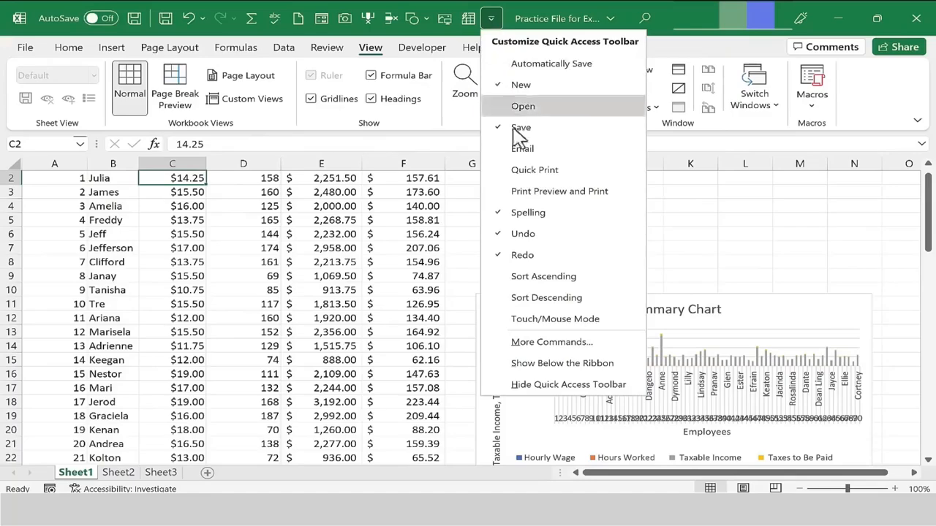
click(550, 348)
click(314, 88)
click(330, 136)
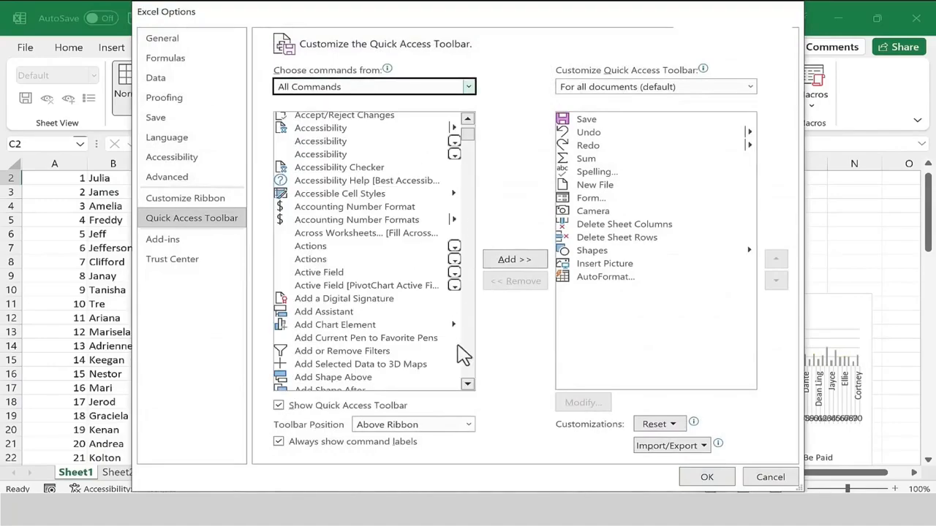
drag(469, 133, 472, 343)
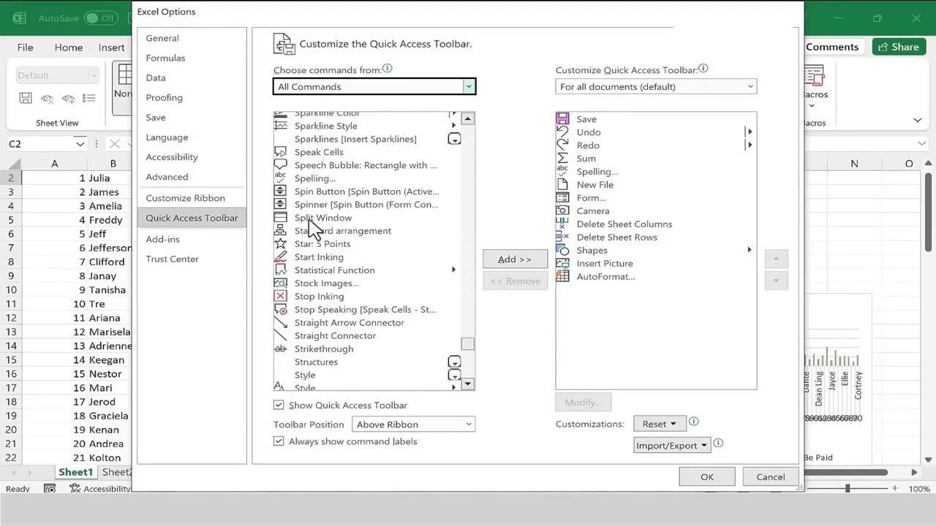
click(311, 223)
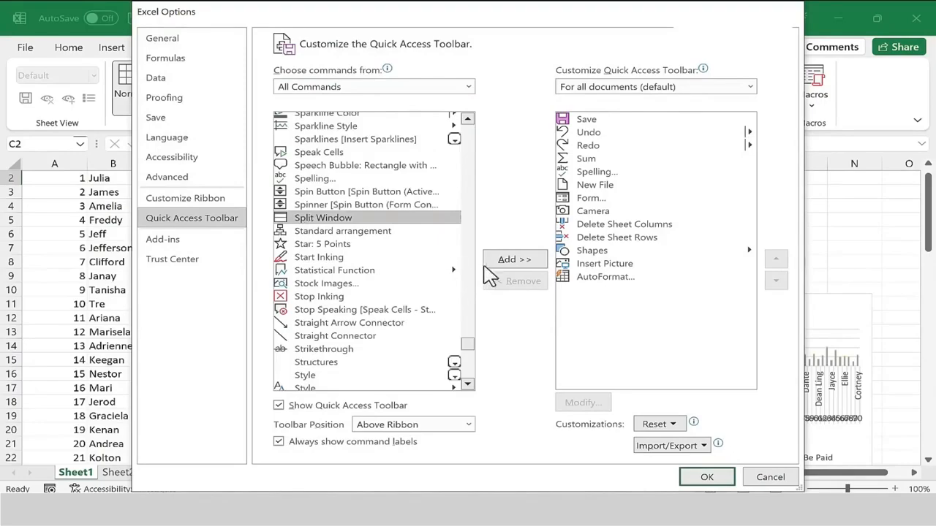
click(511, 262)
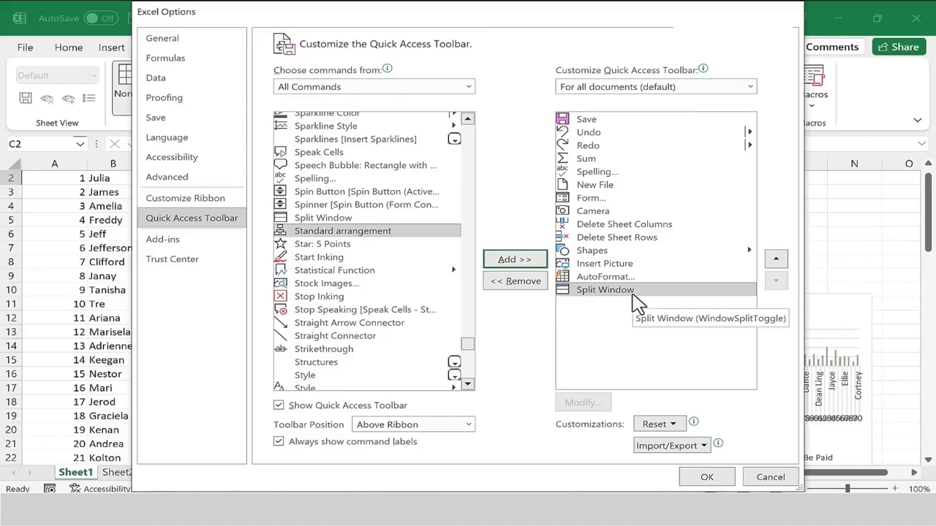
In the ribbon customization, list all commands and create a custom group named Split under View
click(210, 209)
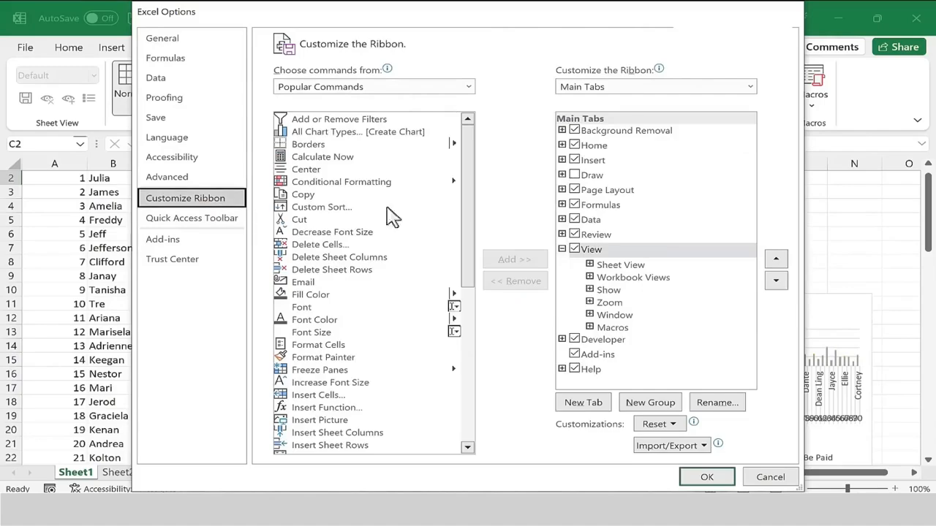
click(324, 87)
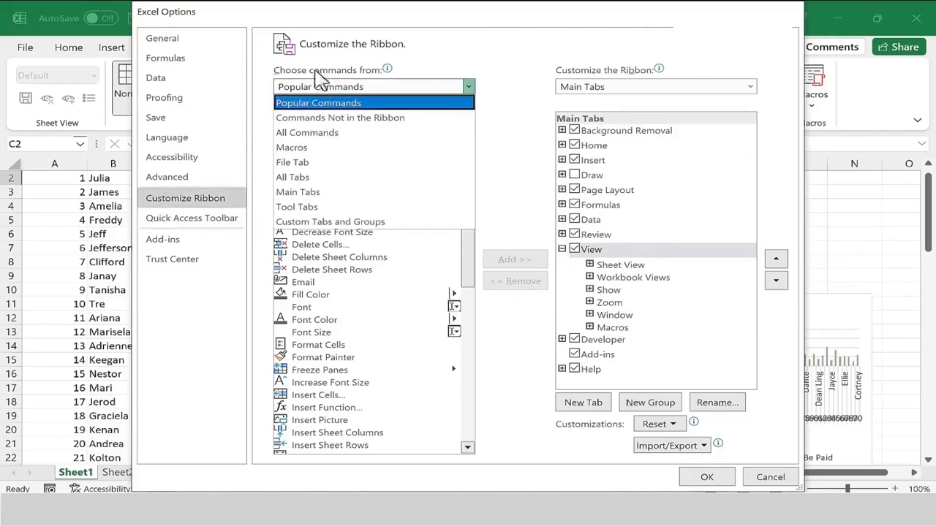
click(320, 139)
drag(464, 150, 470, 413)
click(338, 287)
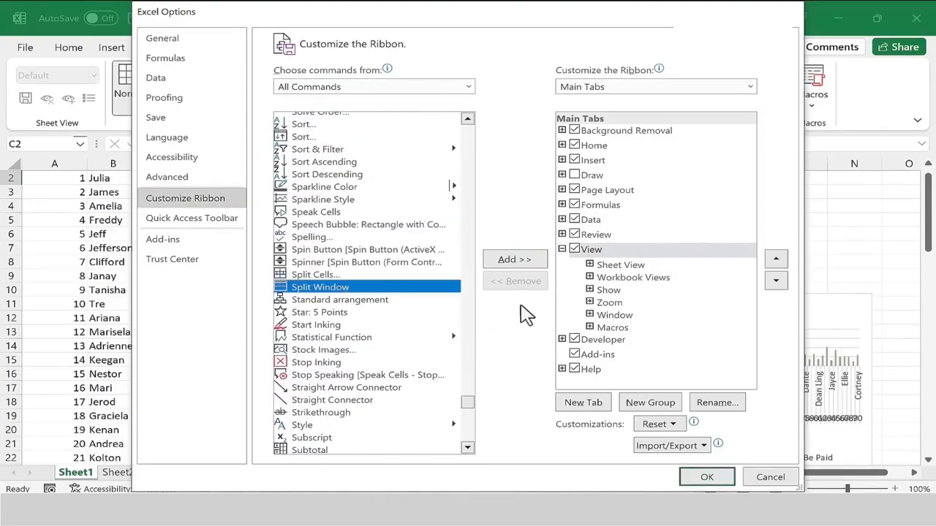
click(660, 404)
click(635, 340)
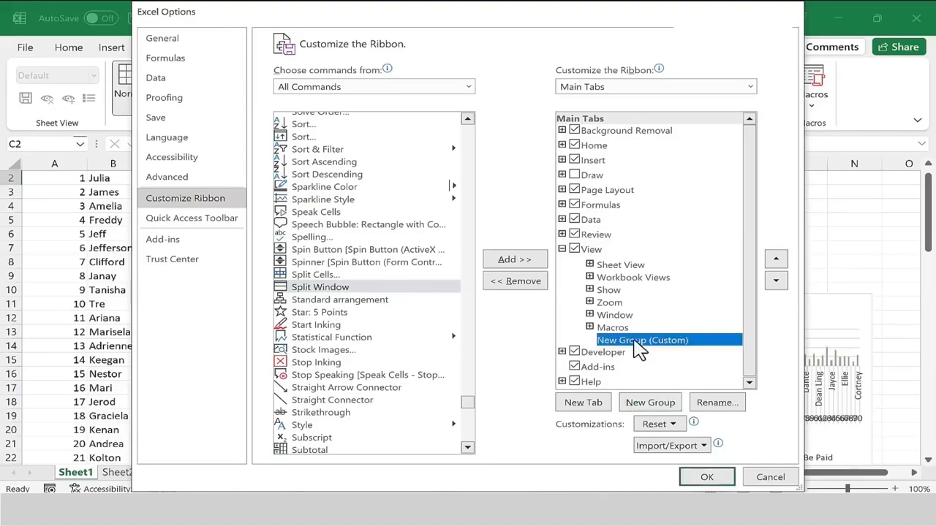
click(716, 403)
text(Split)
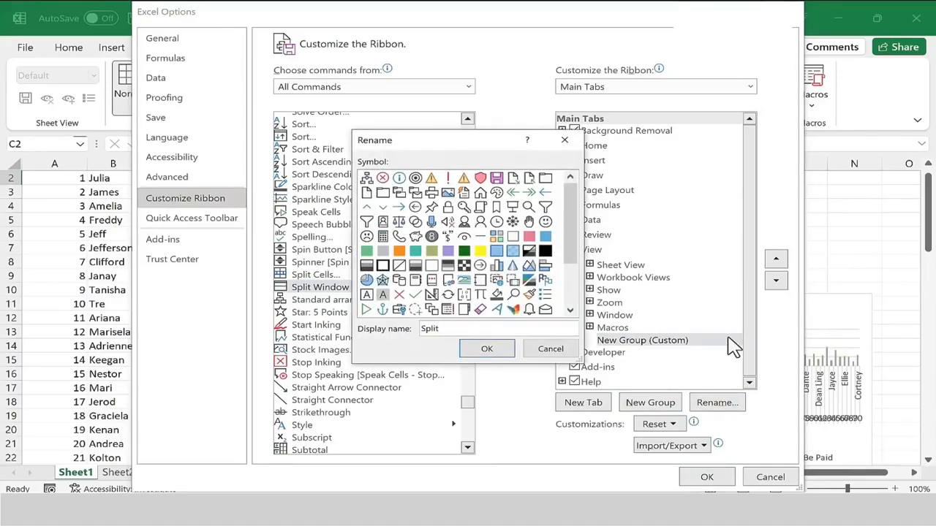
click(486, 350)
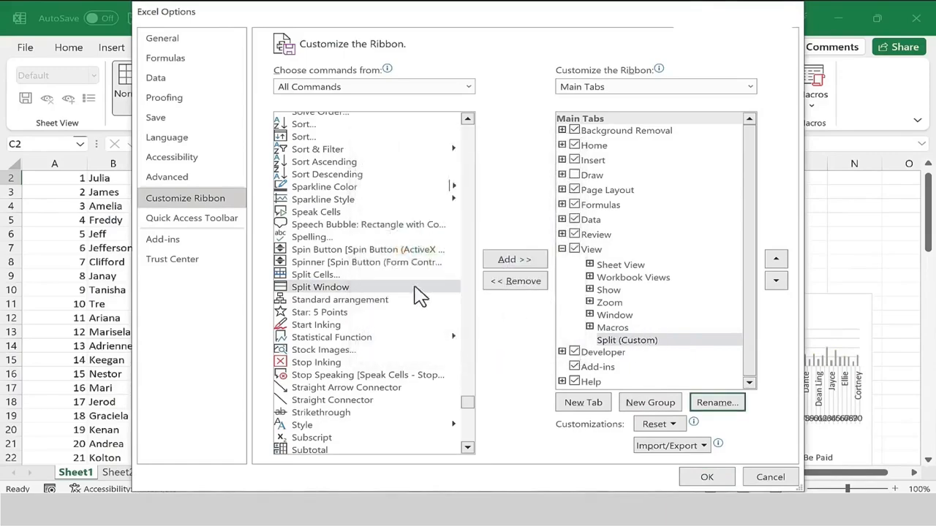
Add the Split Window command to the custom Split group and apply the customizations
click(365, 288)
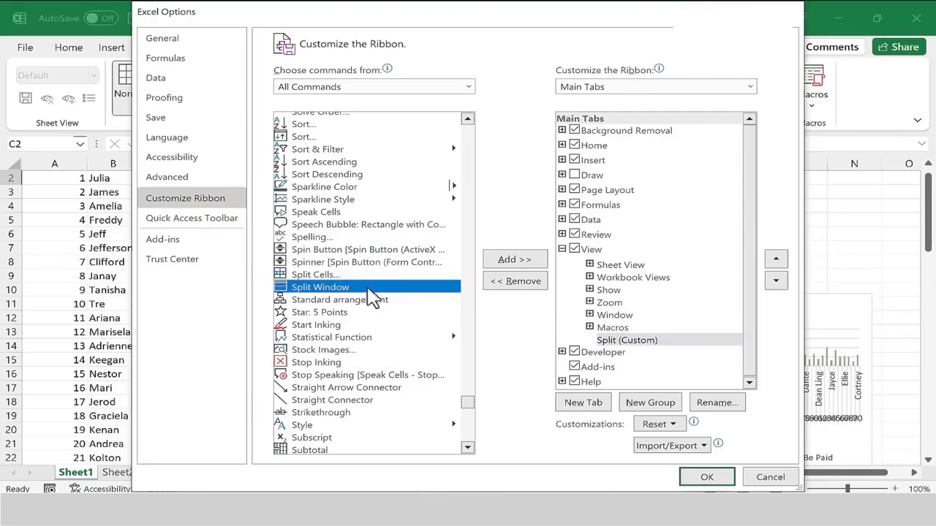
click(622, 343)
click(417, 289)
click(521, 262)
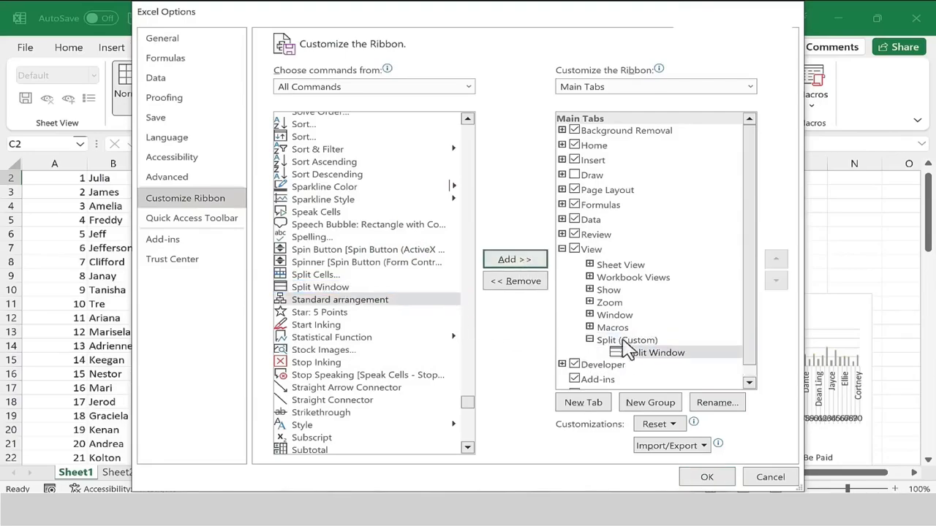
click(699, 480)
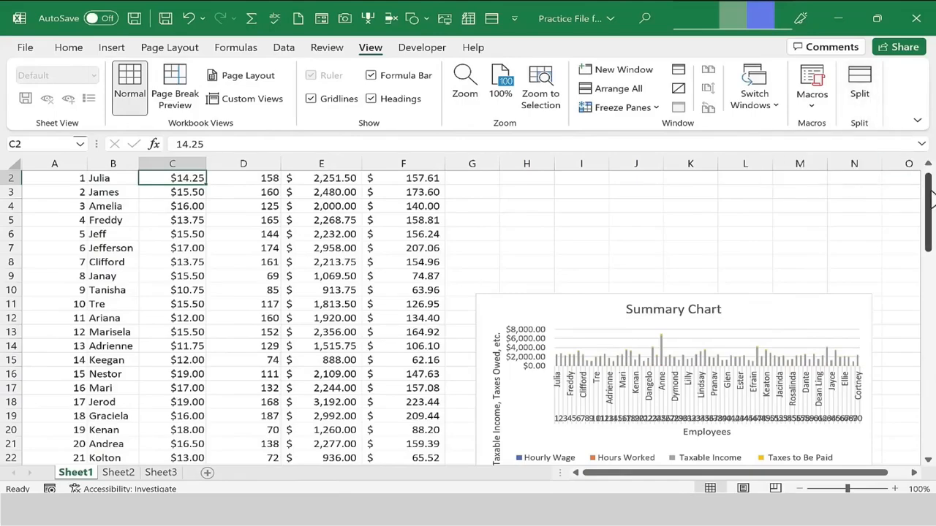
Split Sheet1 horizontally above row 16 into an upper and a lower pane
drag(931, 197, 925, 204)
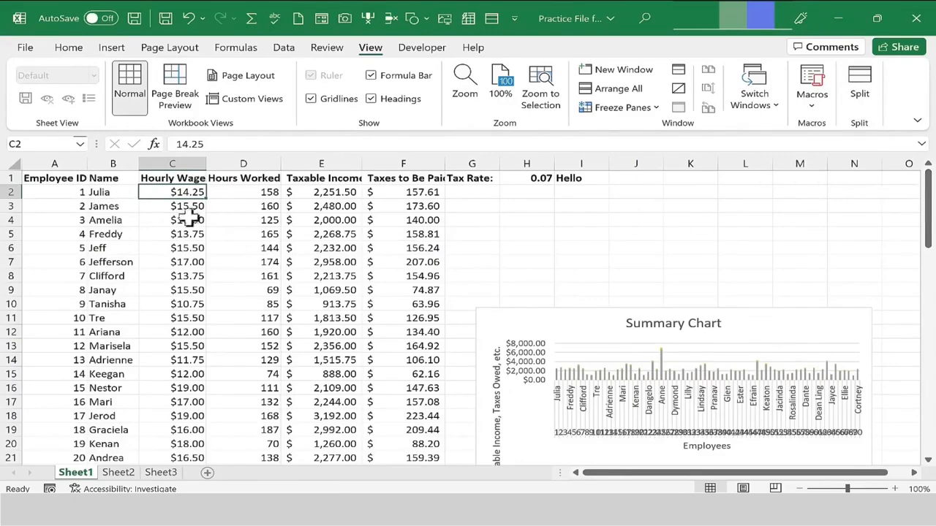
click(236, 192)
scroll(244, 305, down, 6)
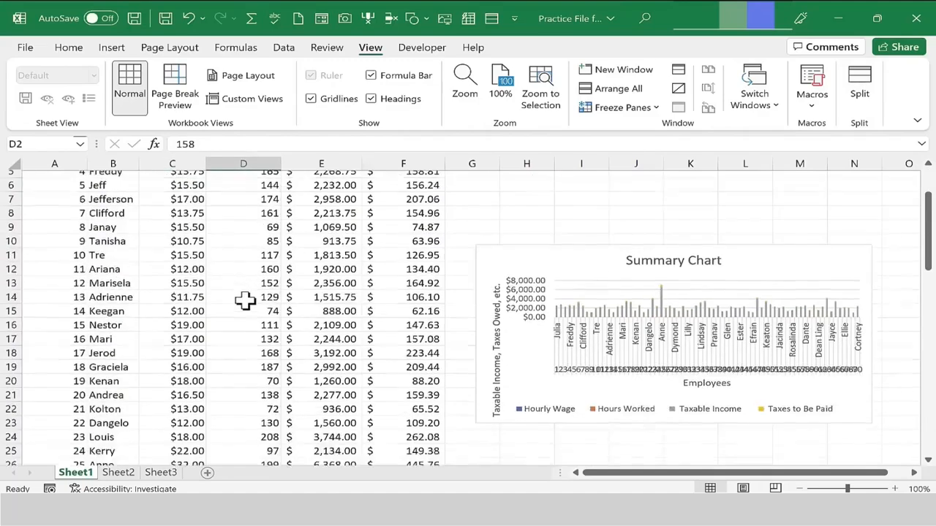
scroll(243, 304, up, 6)
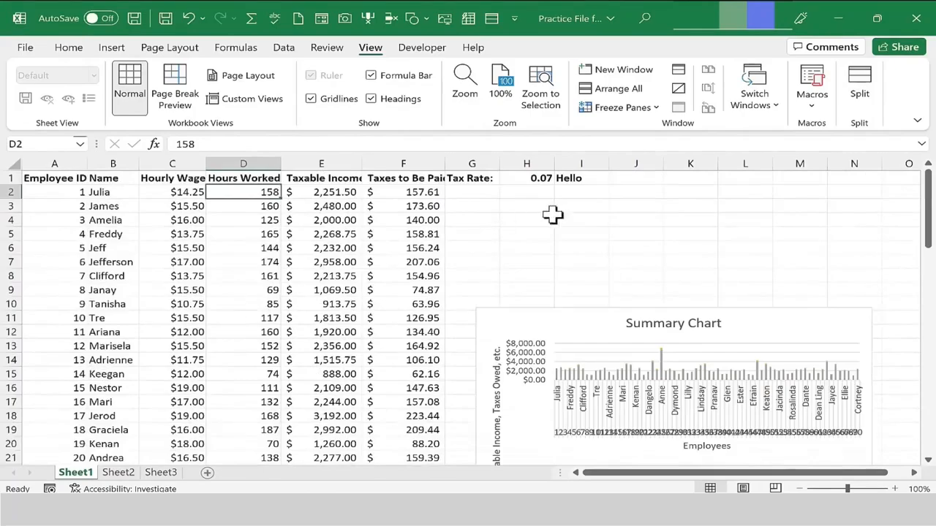
drag(929, 214, 930, 453)
drag(929, 378, 899, 173)
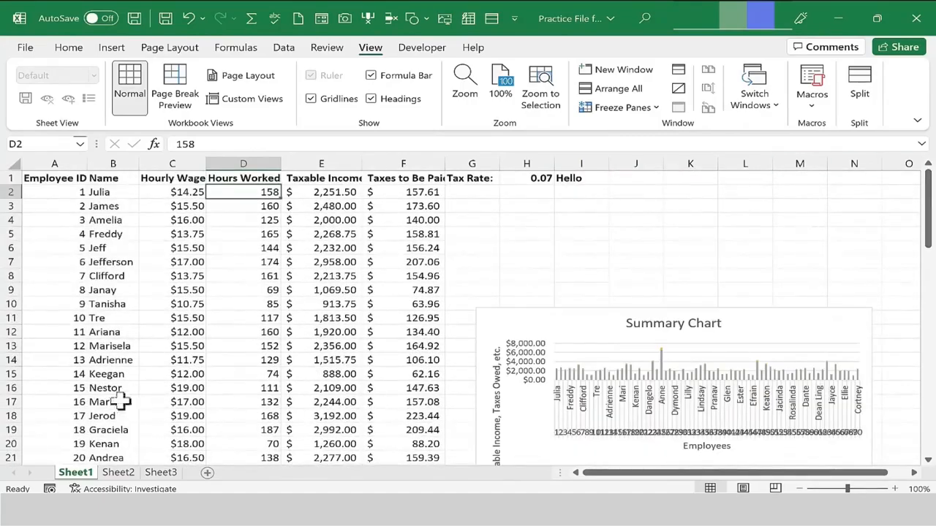
click(8, 389)
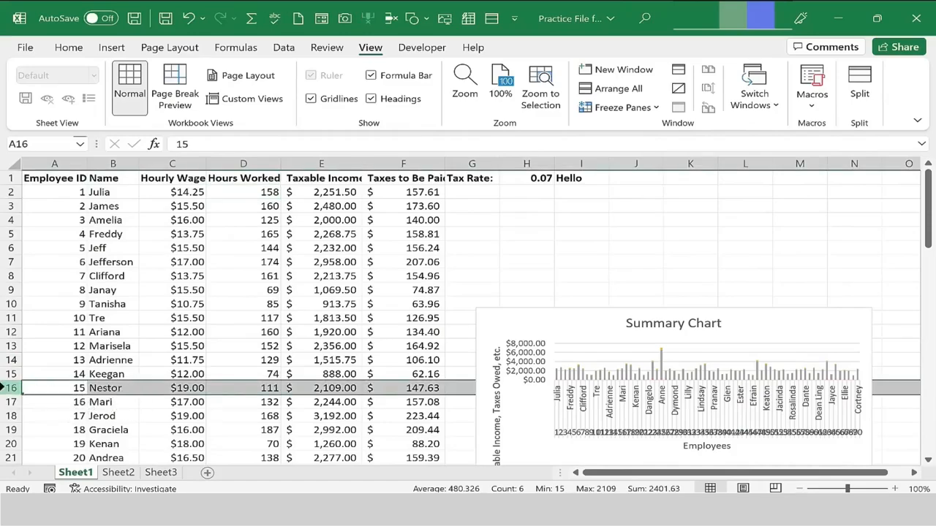
click(863, 85)
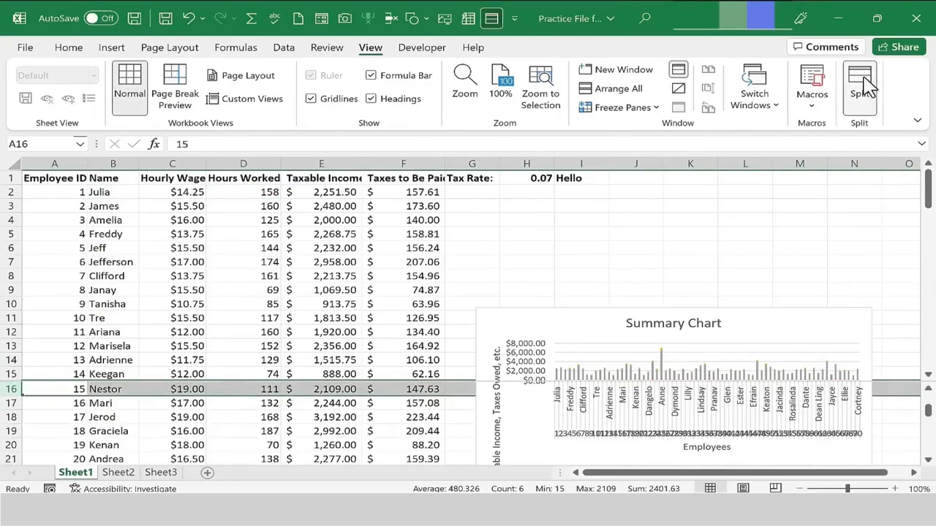
Show the last employee rows in the lower pane and move the horizontal split up to just below row 13
click(332, 417)
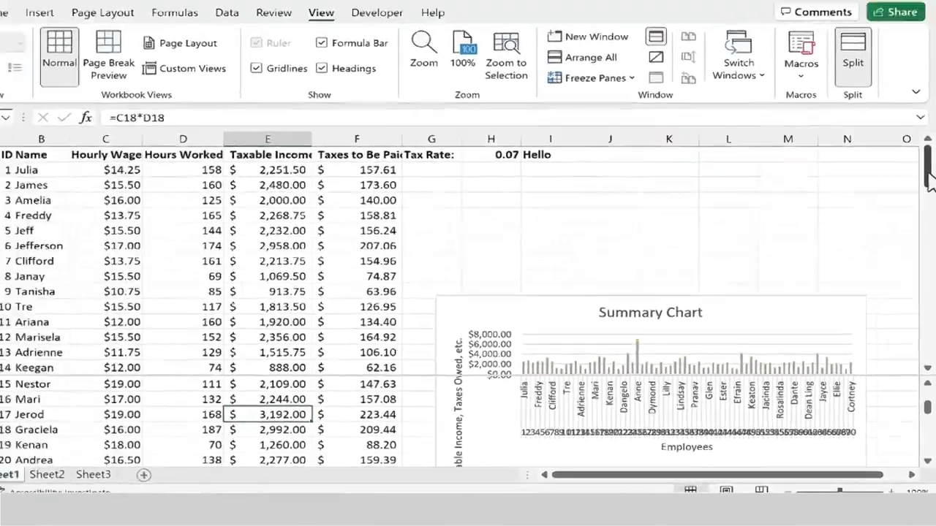
mouse_move(927, 179)
mouse_down()
mouse_move(927, 255)
mouse_move(927, 177)
mouse_up()
drag(928, 416, 927, 443)
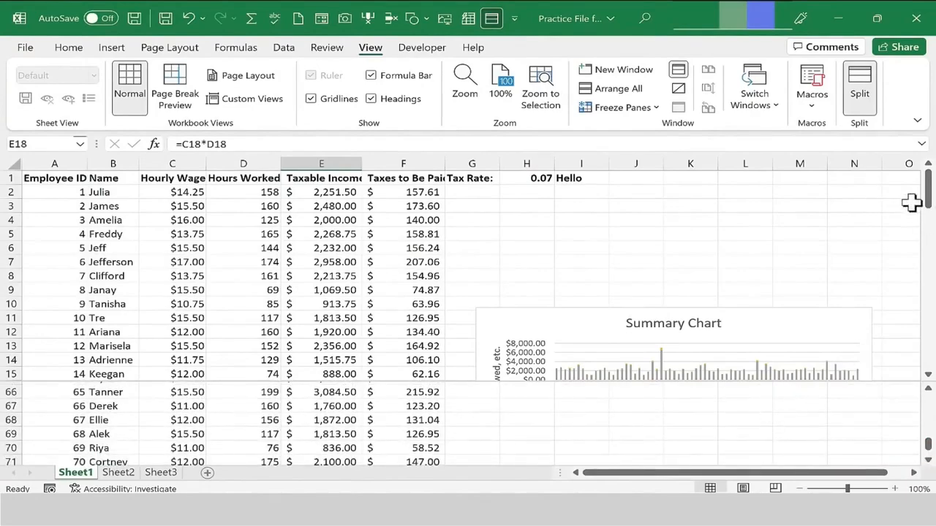
drag(930, 206, 930, 198)
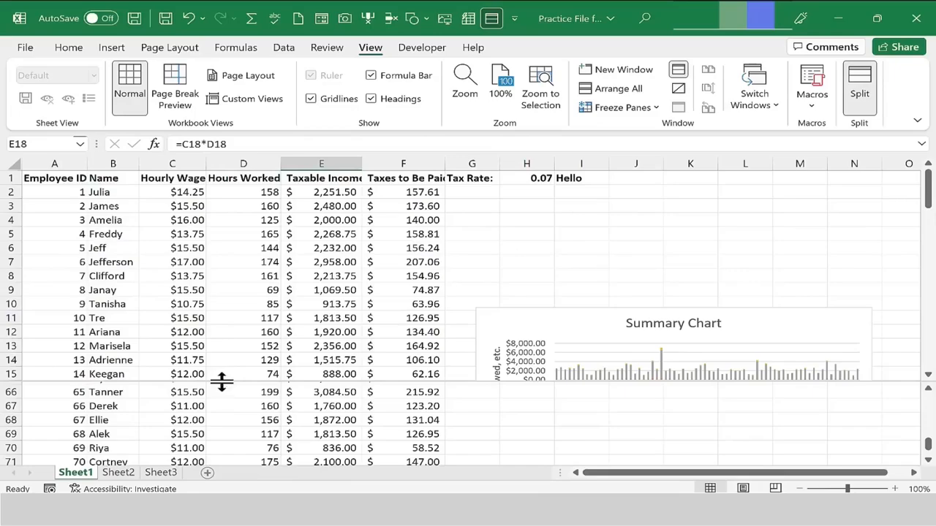
drag(221, 382, 229, 355)
mouse_move(928, 444)
mouse_down()
mouse_move(930, 433)
mouse_move(929, 442)
mouse_up()
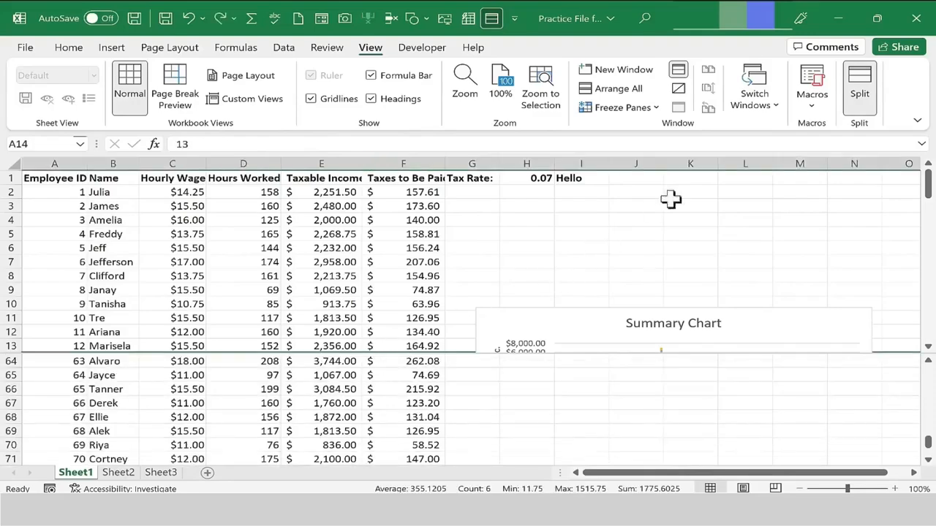
Remove the horizontal split and split the sheet vertically before column F
click(868, 109)
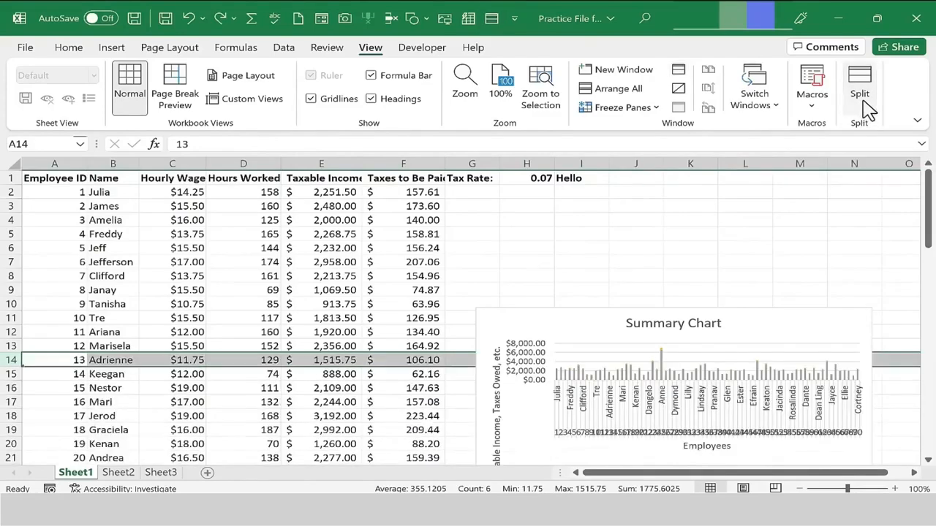
click(518, 277)
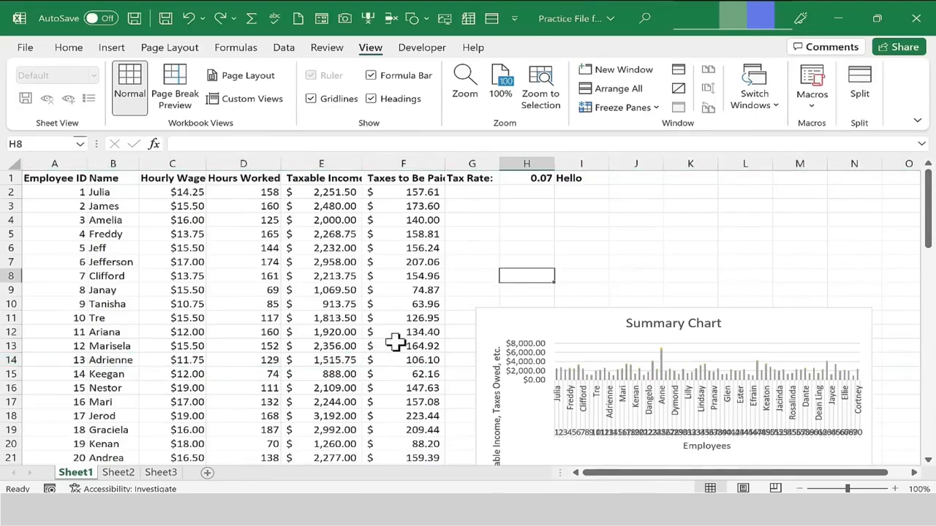
click(407, 161)
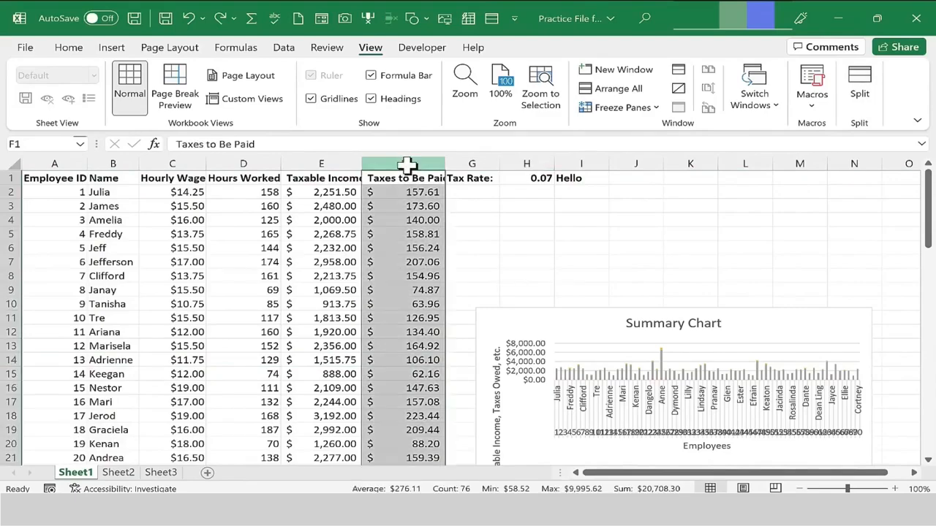
click(860, 87)
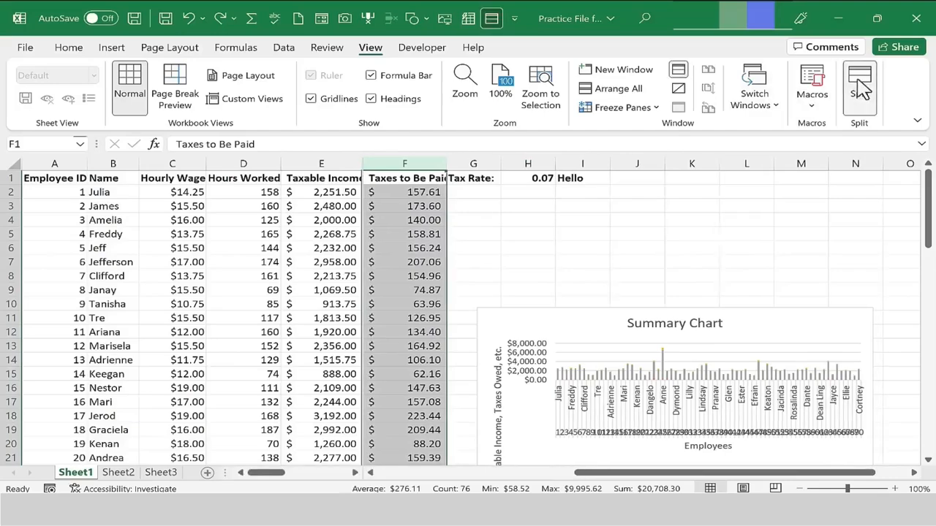
click(512, 261)
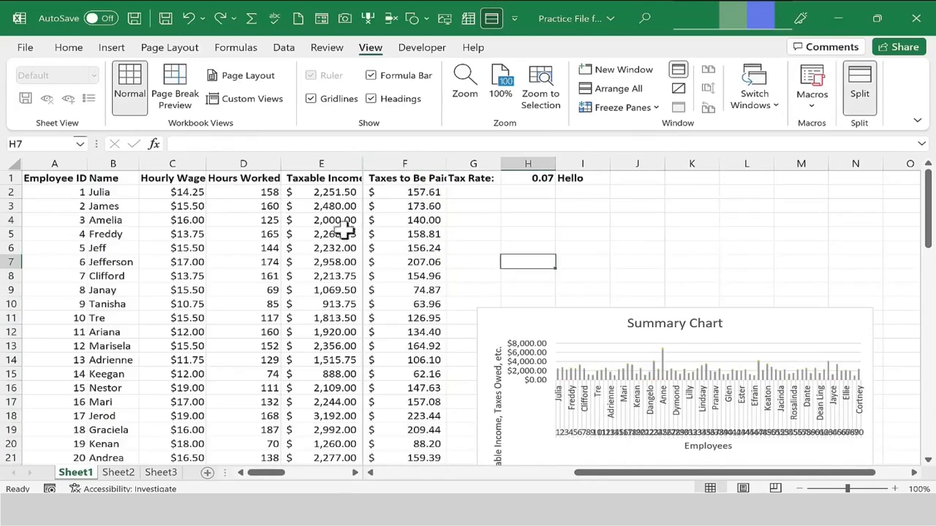
Scroll both panes sideways, move the vertical split just past the Hours Worked column, and remove the split
drag(633, 476, 662, 483)
mouse_move(267, 479)
mouse_down()
mouse_move(310, 480)
mouse_move(272, 479)
mouse_up()
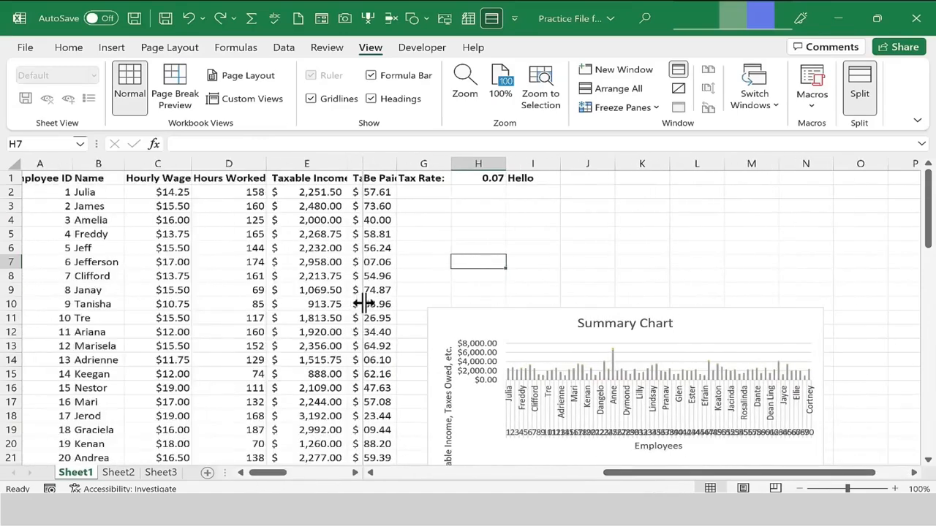
drag(363, 302, 293, 307)
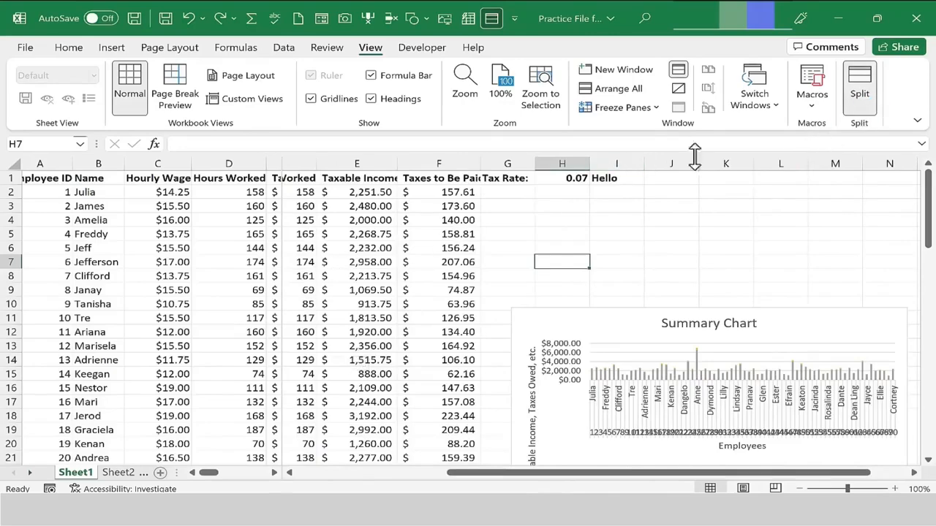
double_click(281, 265)
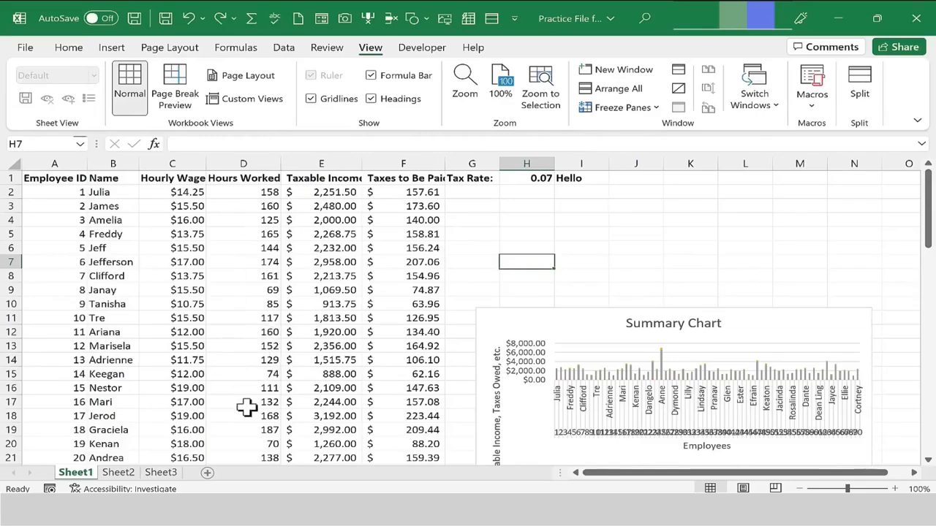
Split the sheet into four panes at cell D15 and scroll the panes independently, both sideways and vertically
click(262, 373)
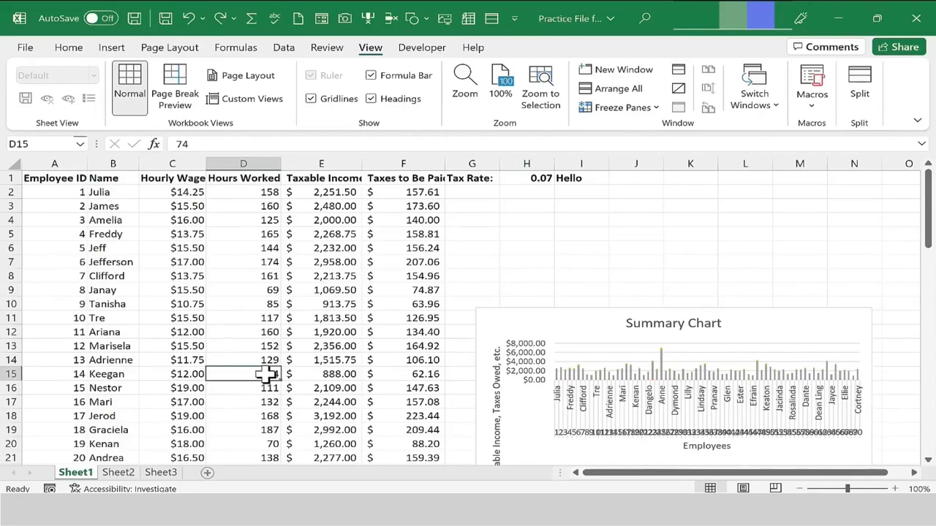
click(859, 86)
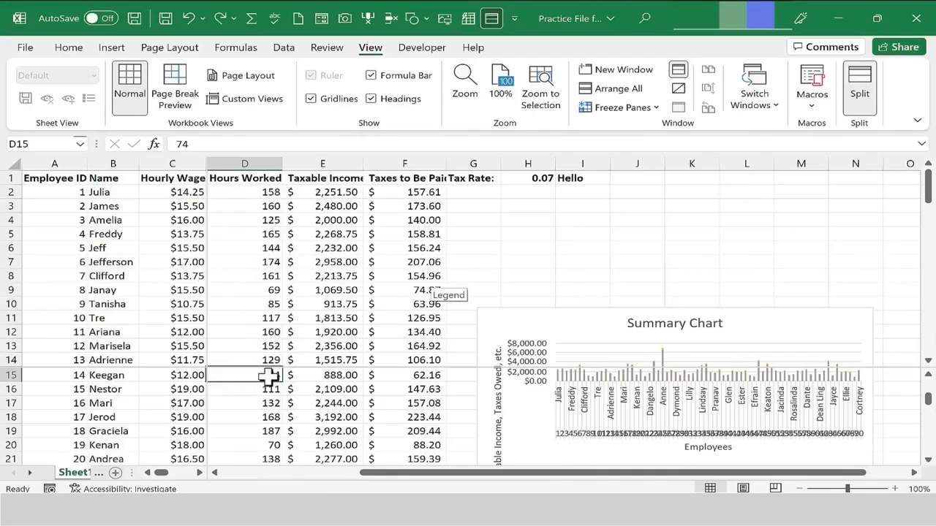
click(266, 342)
mouse_move(388, 473)
mouse_down()
mouse_move(309, 485)
mouse_move(384, 486)
mouse_move(415, 472)
mouse_move(376, 472)
mouse_up()
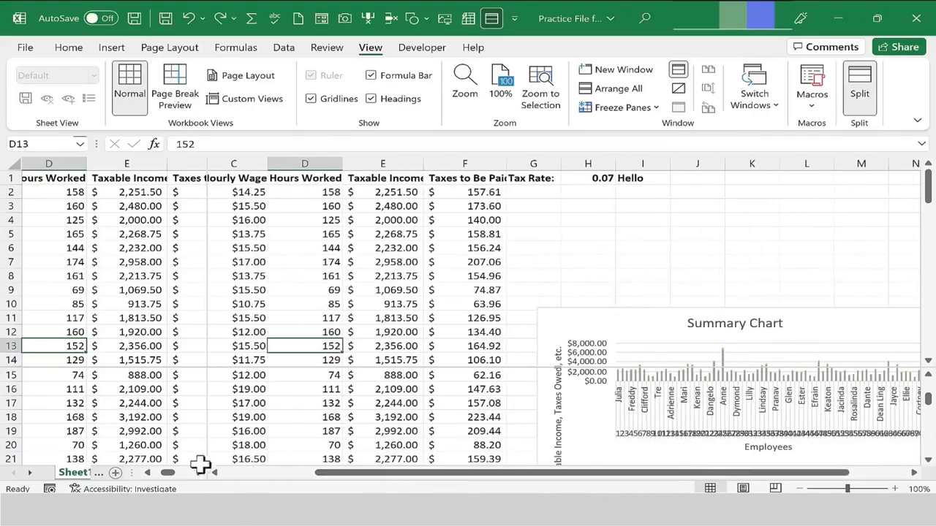
mouse_move(168, 472)
mouse_down()
mouse_move(184, 482)
mouse_move(167, 476)
mouse_up()
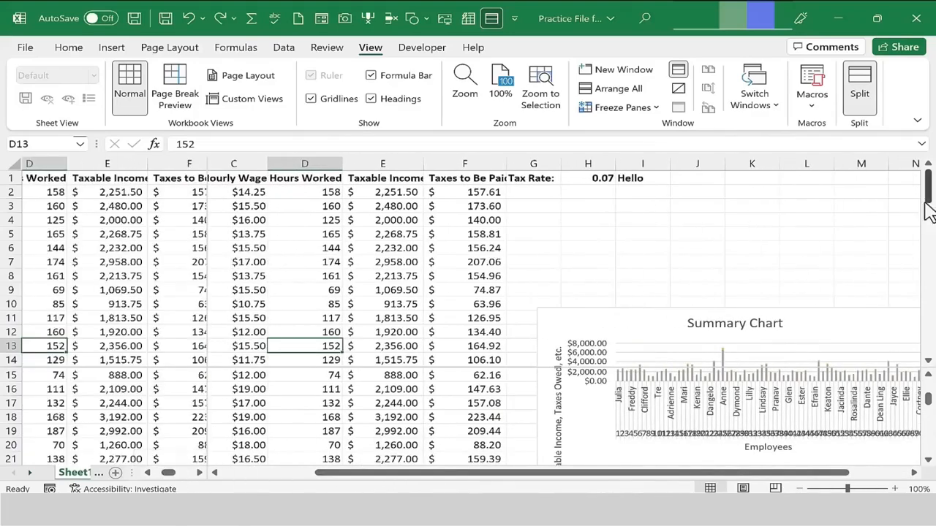
drag(927, 199, 927, 209)
drag(927, 410, 927, 404)
Remove the four-pane split and split the sheet again at cell D14
click(860, 102)
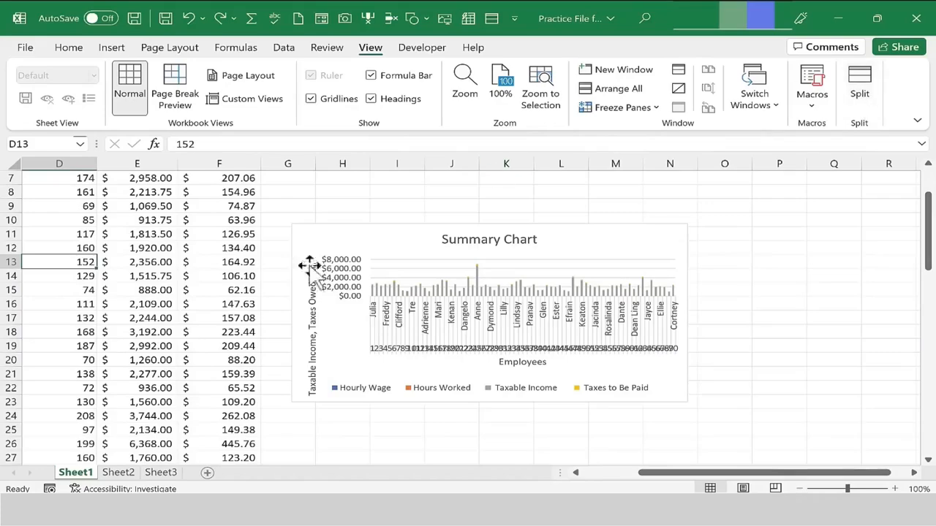
drag(694, 476, 591, 485)
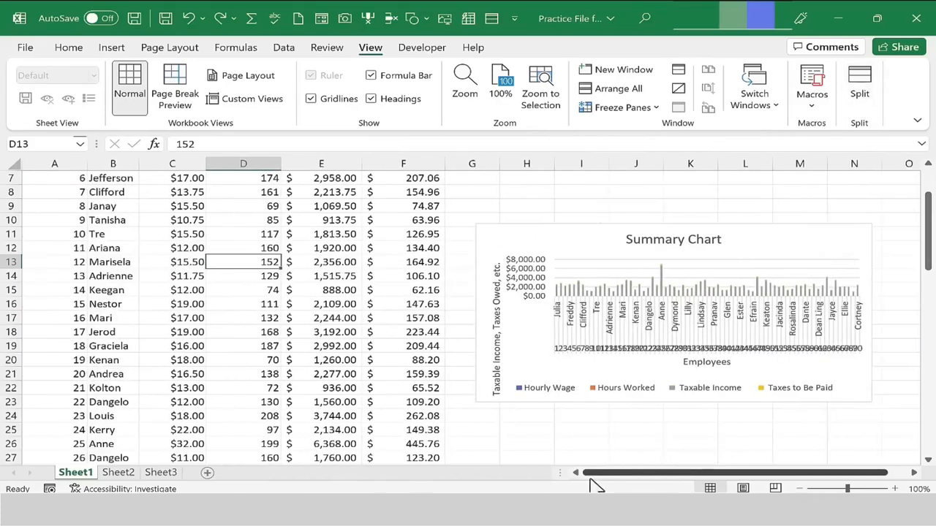
click(256, 283)
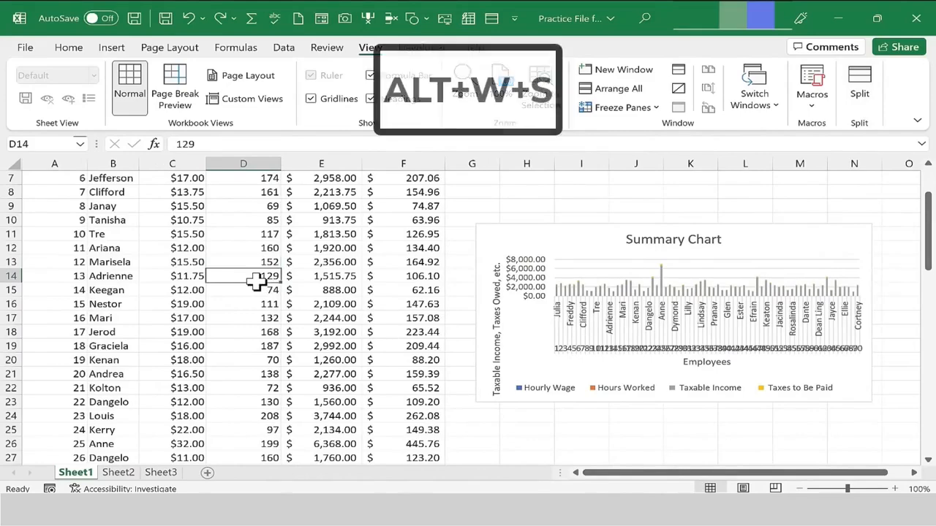
key(alt+w)
key(s)
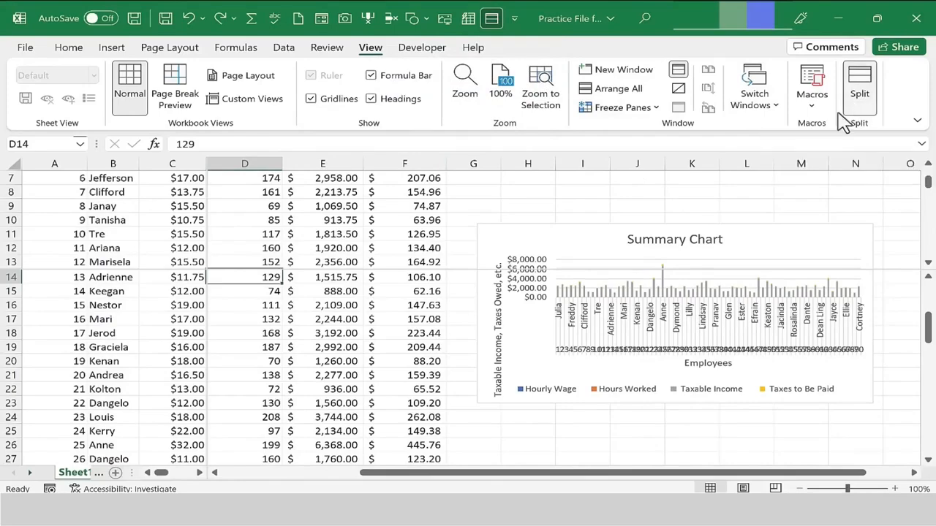
Remove the horizontal and vertical splits one after the other and return to the first rows of the sheet
key(Left)
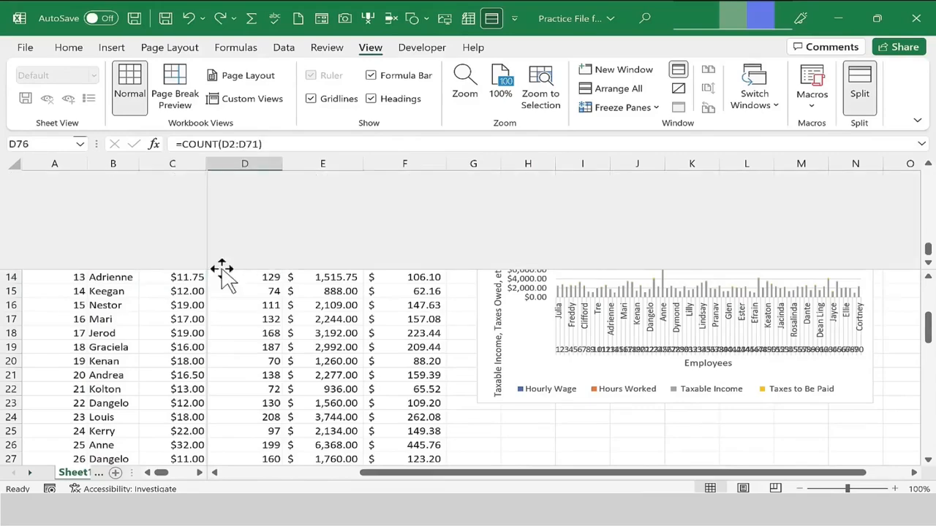
double_click(222, 270)
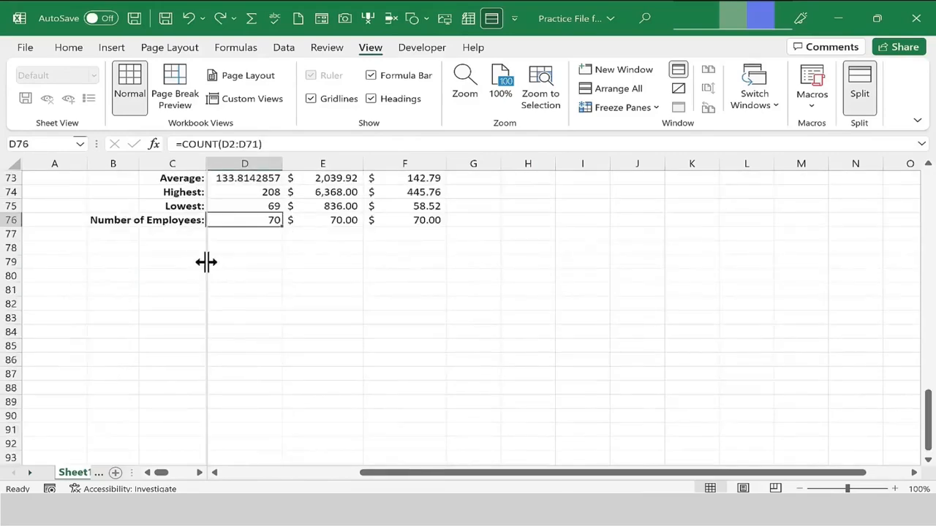
double_click(207, 261)
scroll(462, 363, up, 20)
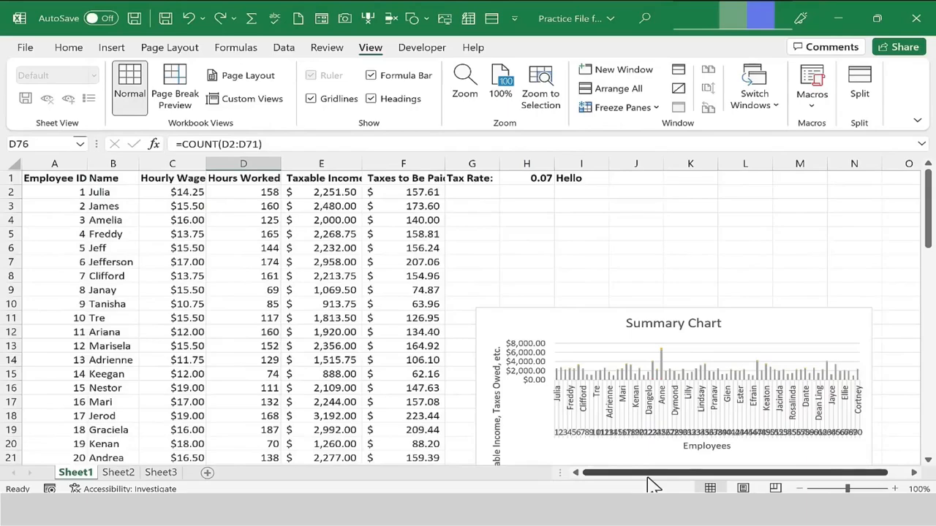
drag(930, 212, 922, 317)
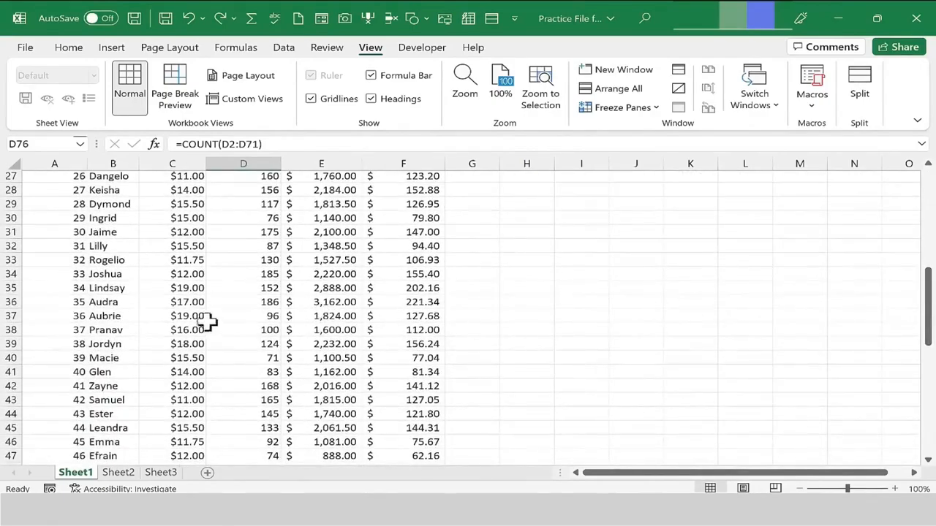
click(175, 315)
click(257, 313)
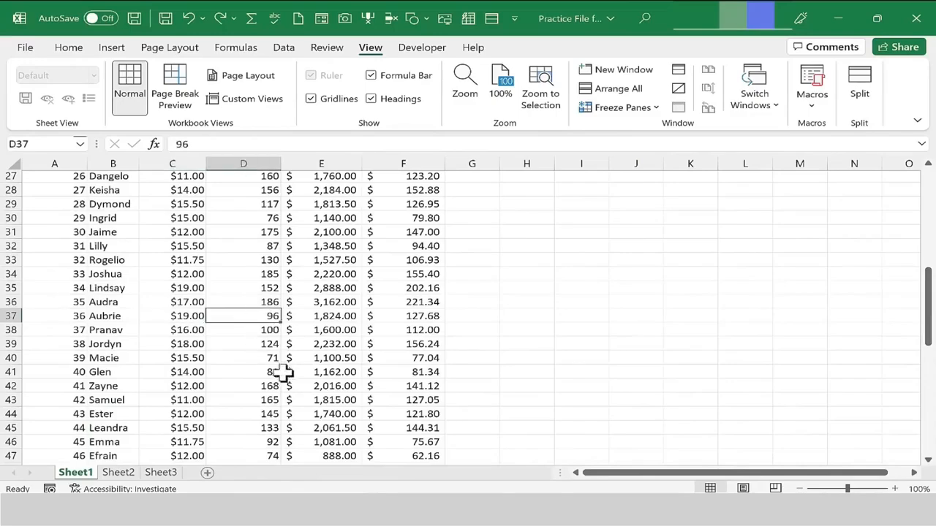
drag(931, 340, 926, 183)
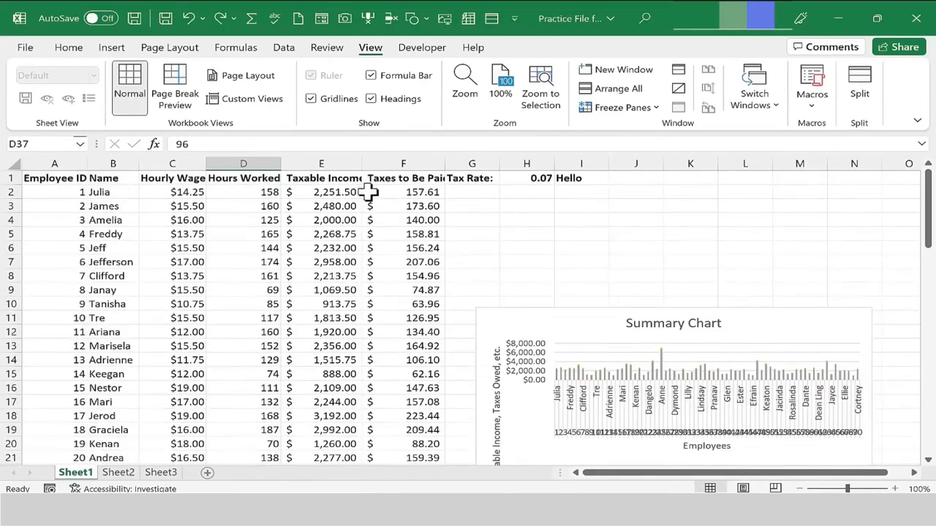
Freeze the top row of Sheet1 and go down to the totals rows to check the header row
click(367, 263)
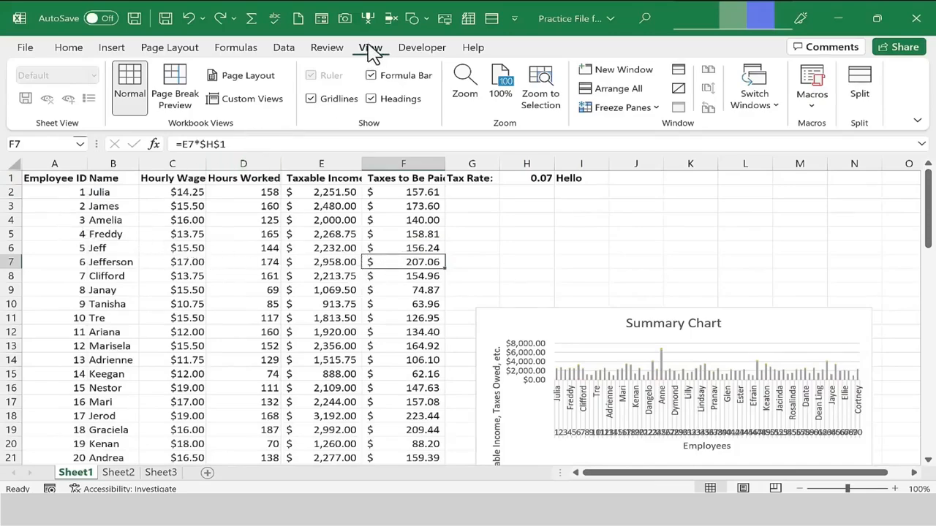
click(646, 110)
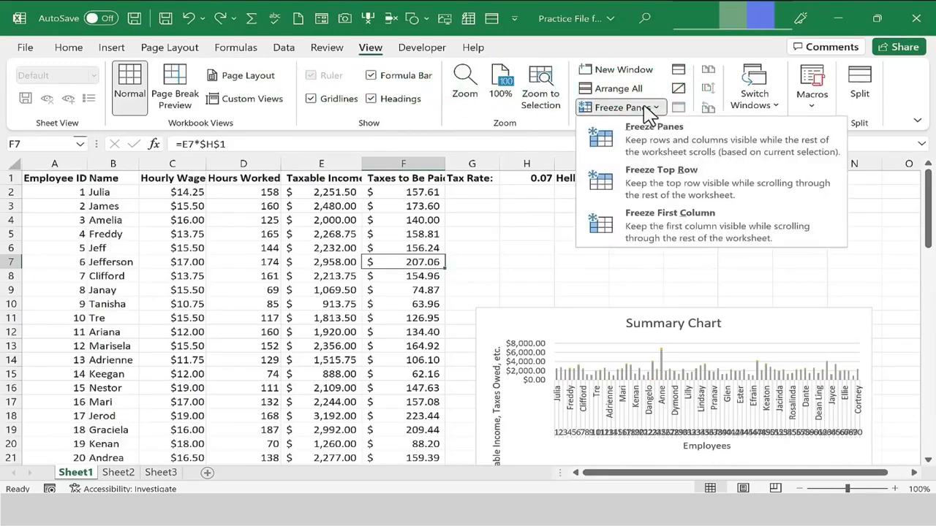
click(680, 197)
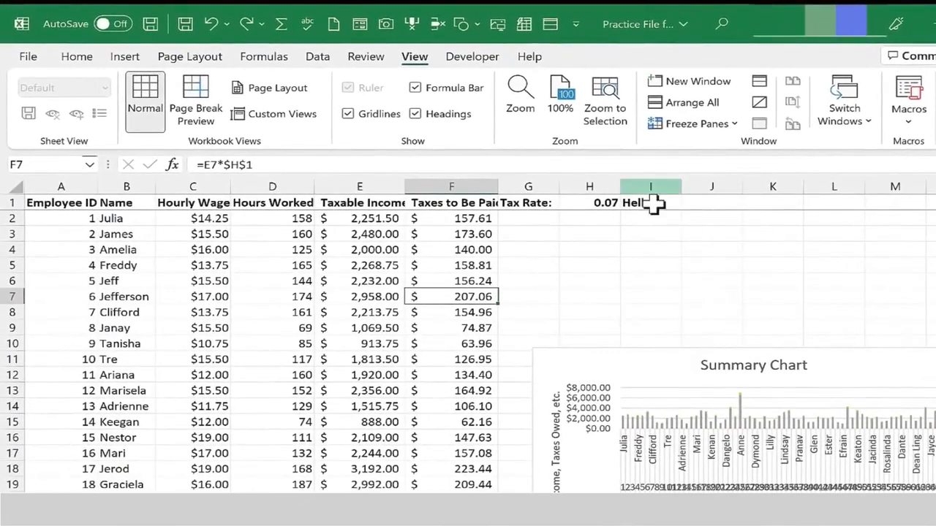
scroll(468, 351, down, 12)
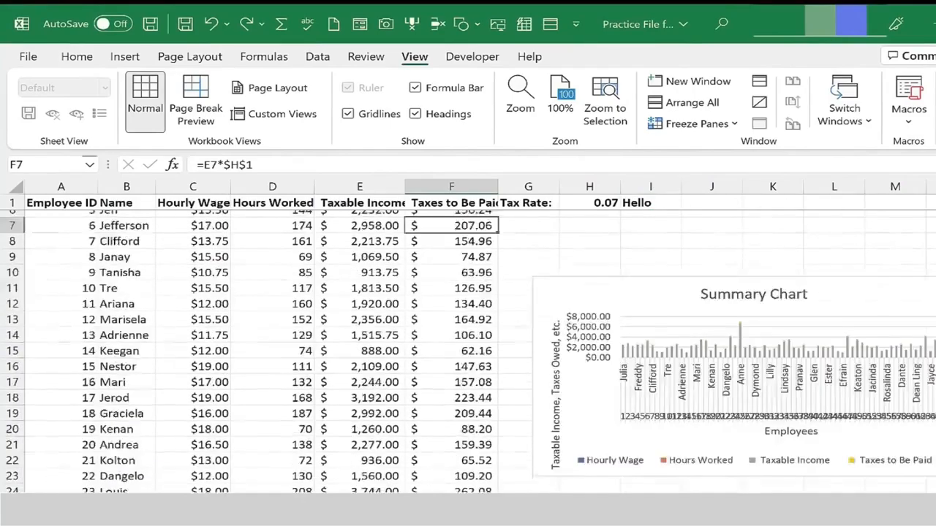
scroll(468, 351, down, 6)
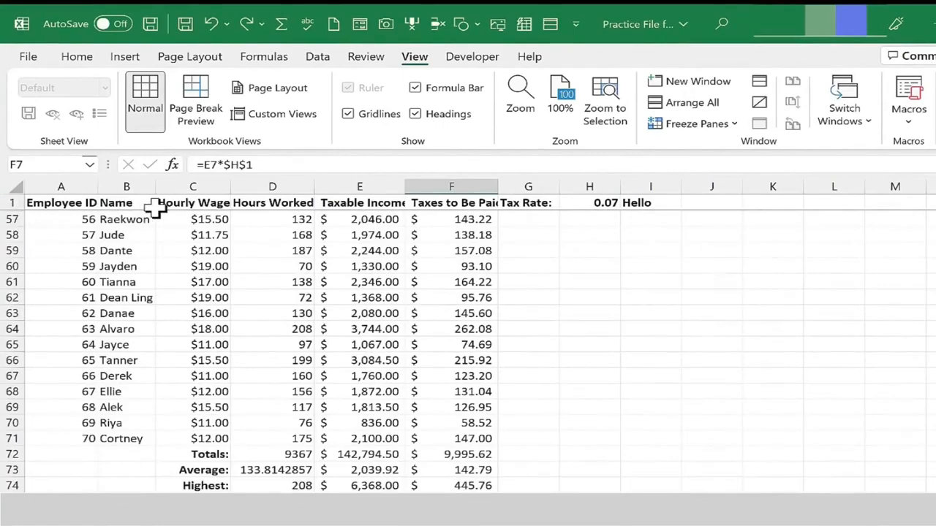
scroll(151, 208, down, 1)
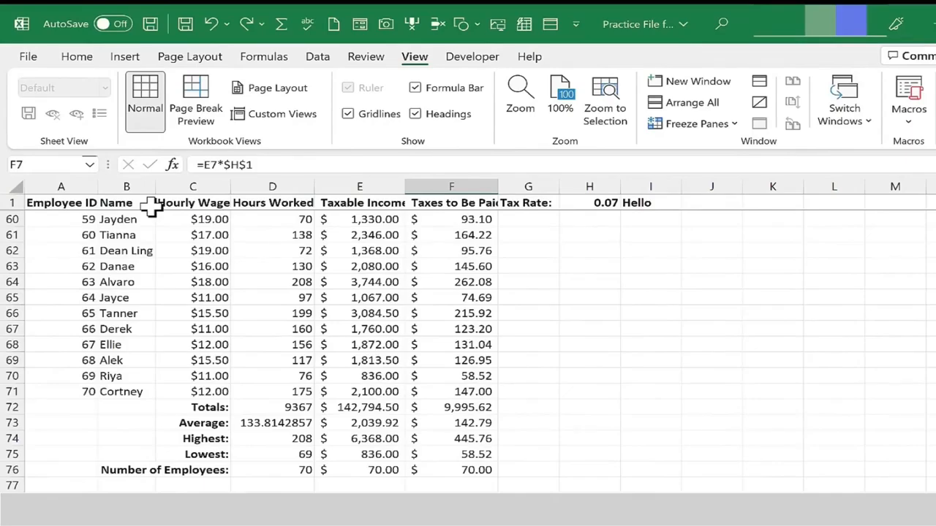
scroll(151, 207, down, 2)
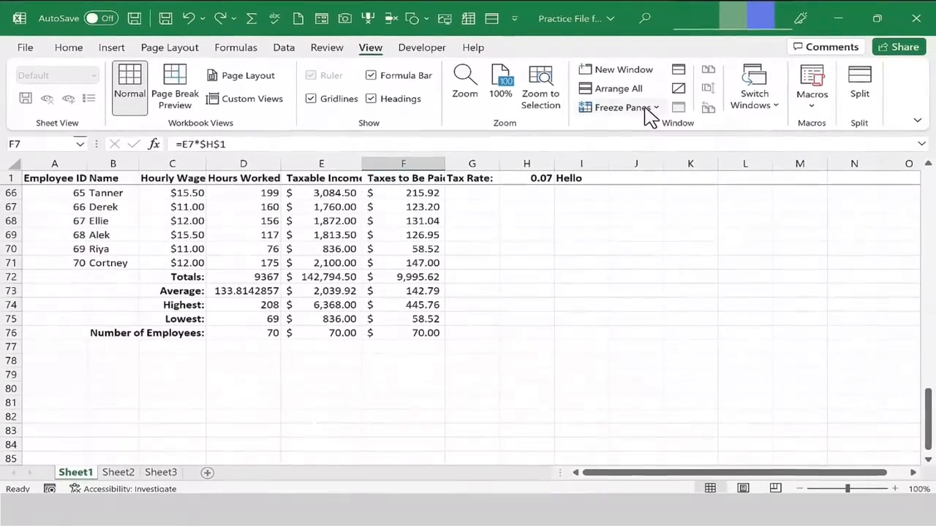
Freeze the first column instead, go across to column W to check it, and return to the first columns
click(650, 115)
click(684, 229)
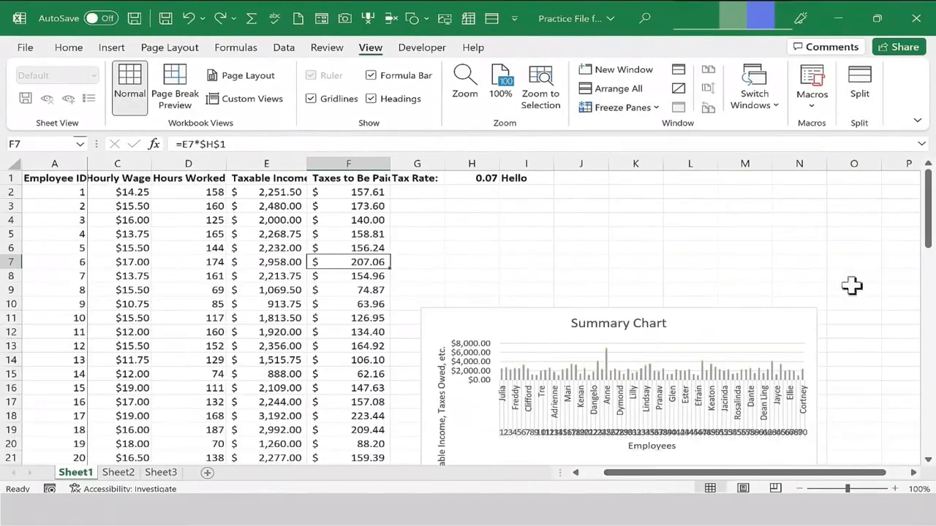
click(866, 211)
key(Right)
key(Right)
key(Right)
key(Right)
key(Right)
key(Right)
key(Right)
key(Right)
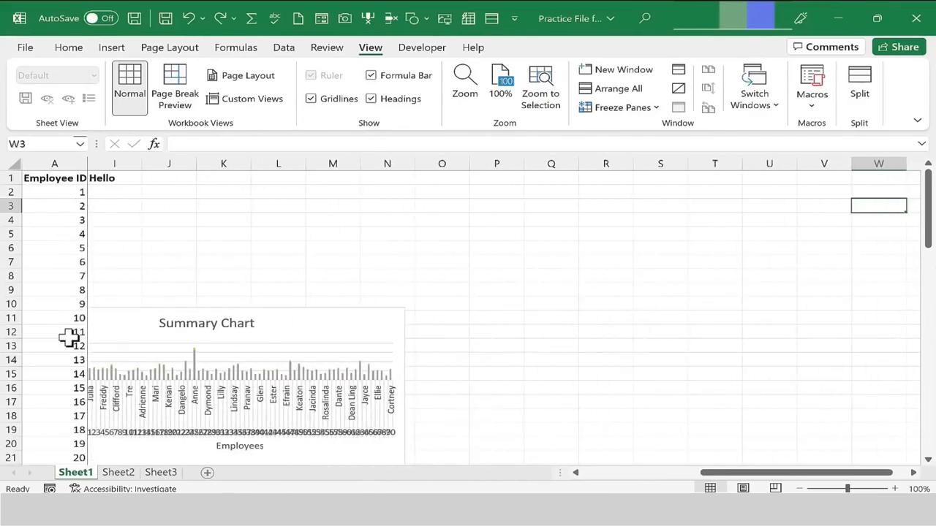
drag(736, 474, 523, 472)
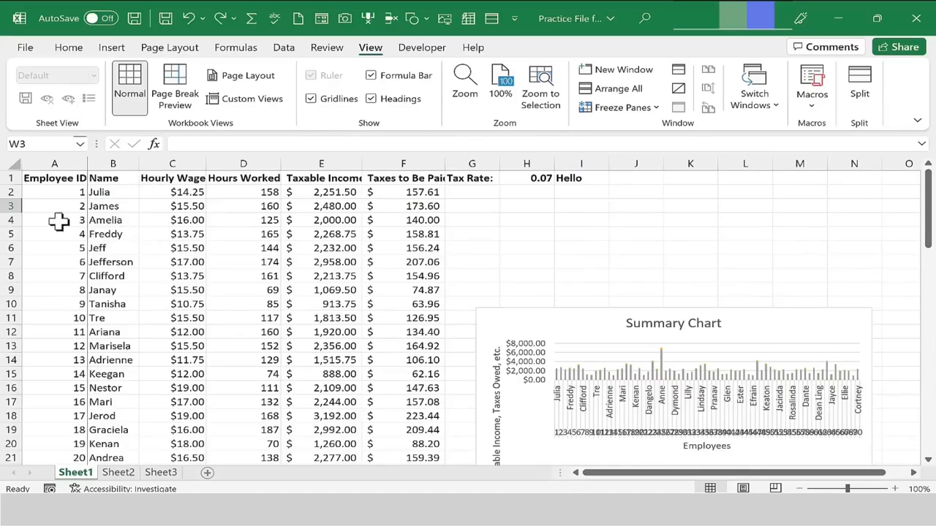
Return to the beginning of the sheet and unfreeze the panes
key(ctrl+Home)
click(617, 107)
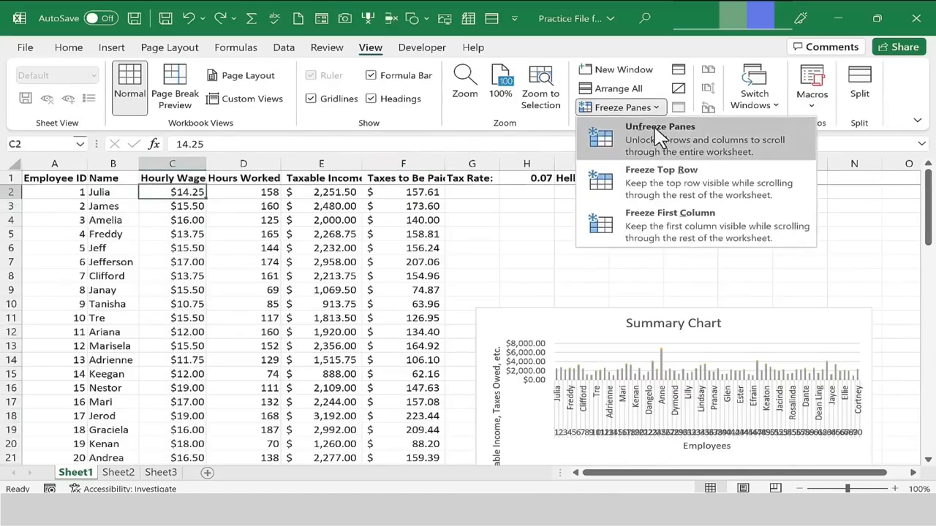
click(660, 135)
Freeze the Employee ID and Name columns by applying Freeze Panes with column C selected
click(182, 232)
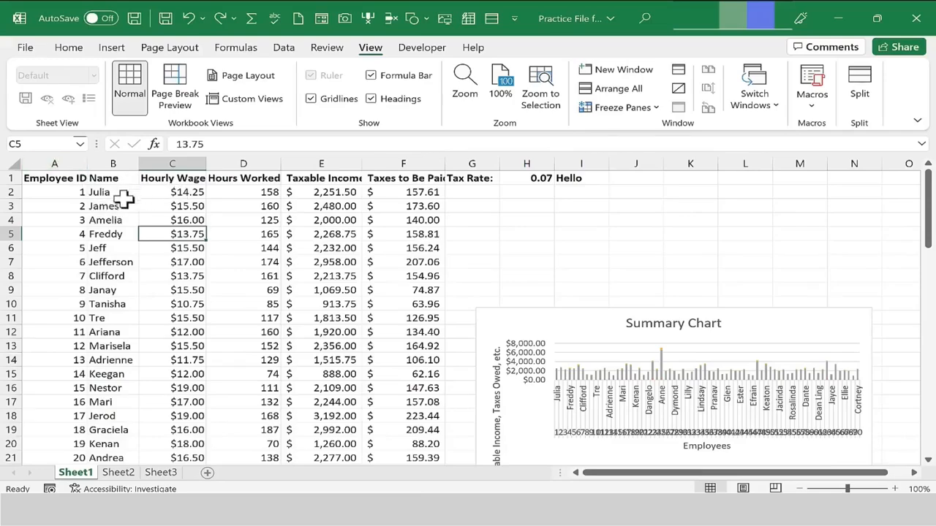
click(168, 162)
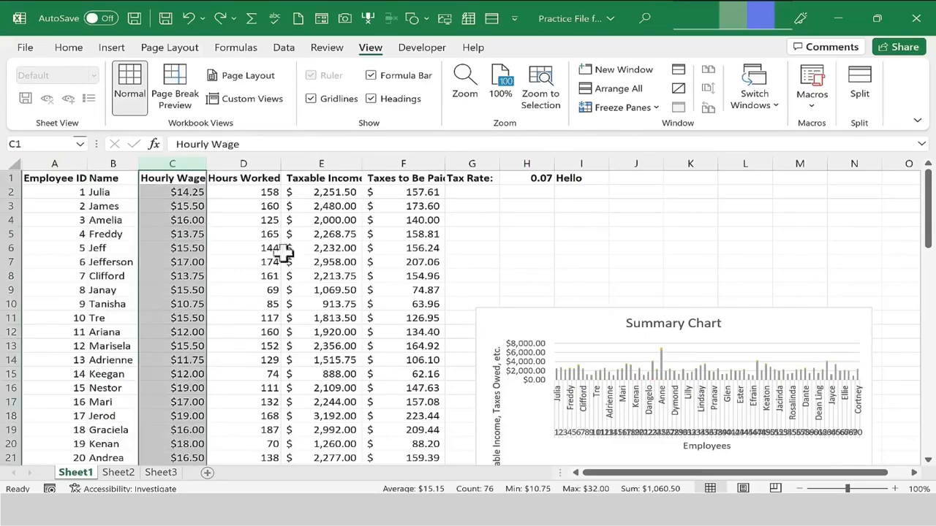
click(618, 110)
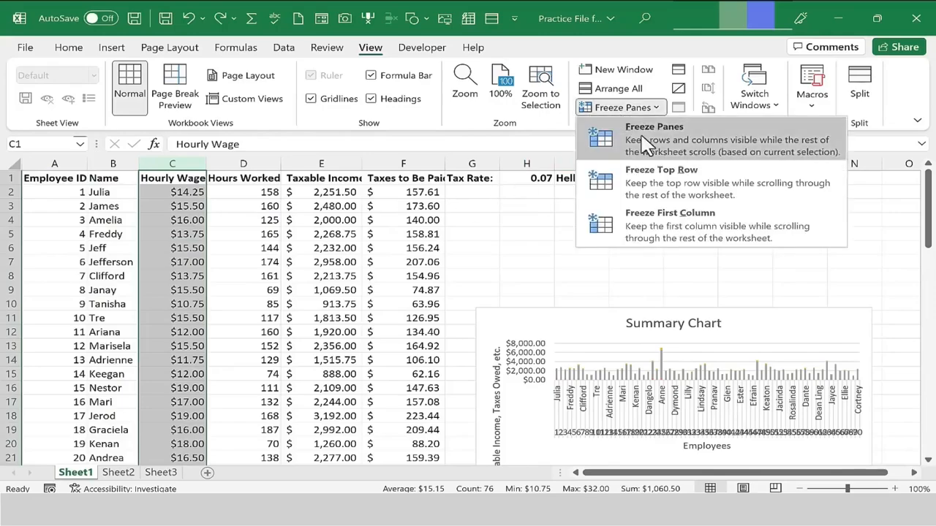
click(636, 135)
Go across to column V in row 6 to check the frozen columns, and unfreeze the panes
drag(578, 472, 923, 447)
click(577, 203)
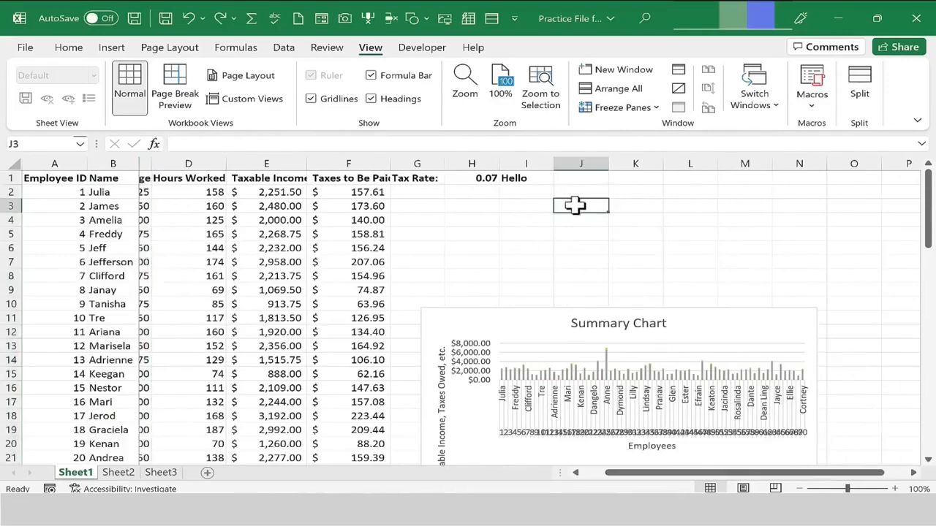
click(844, 251)
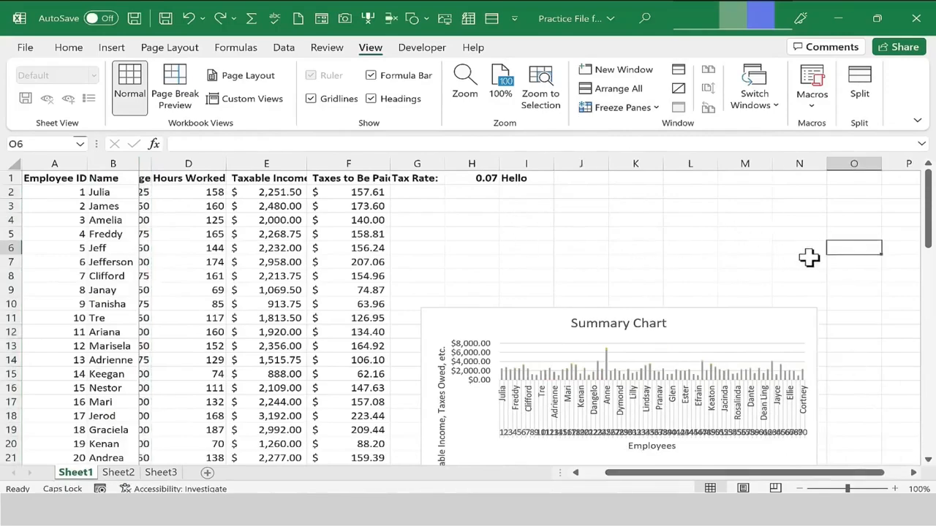
key(Right)
key(Right)
key(Right)
key(Right)
key(Right)
key(Right)
key(Right)
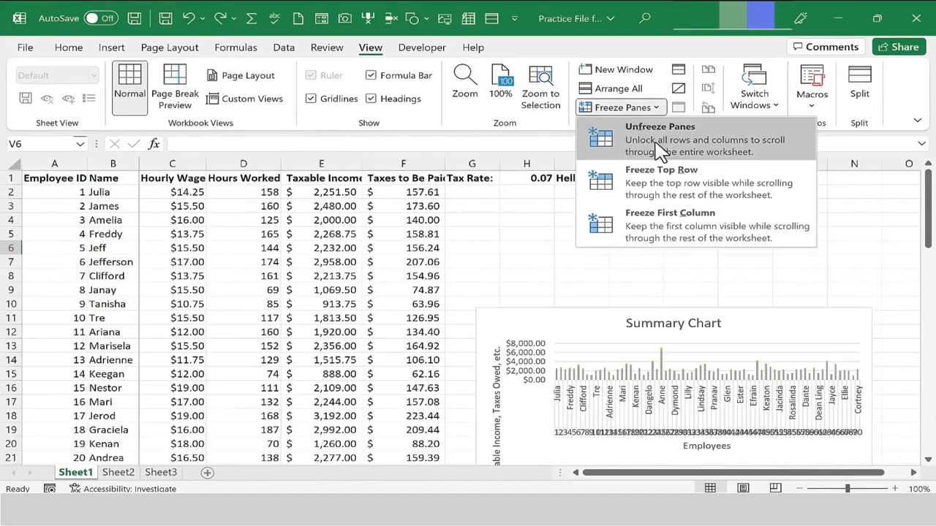
click(660, 149)
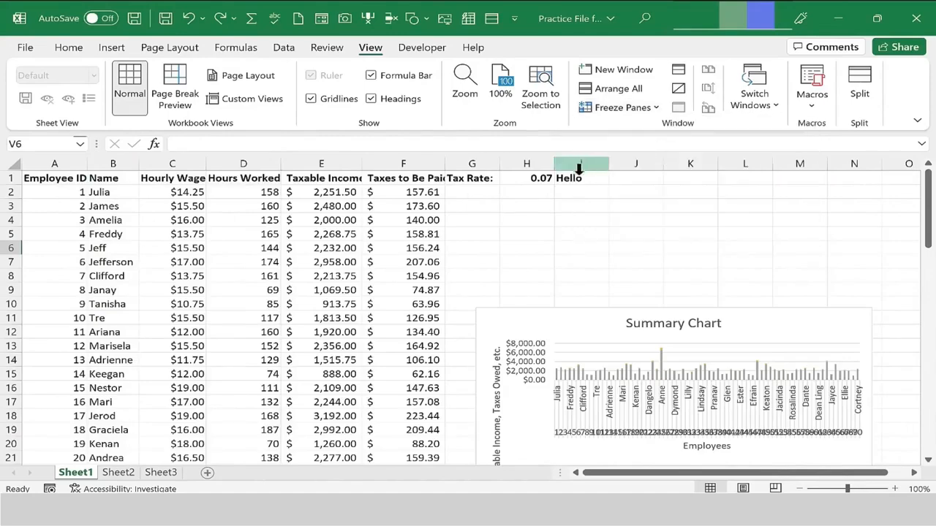
Freeze row 1 together with columns A and B by applying Freeze Panes with cell C2 selected
click(166, 192)
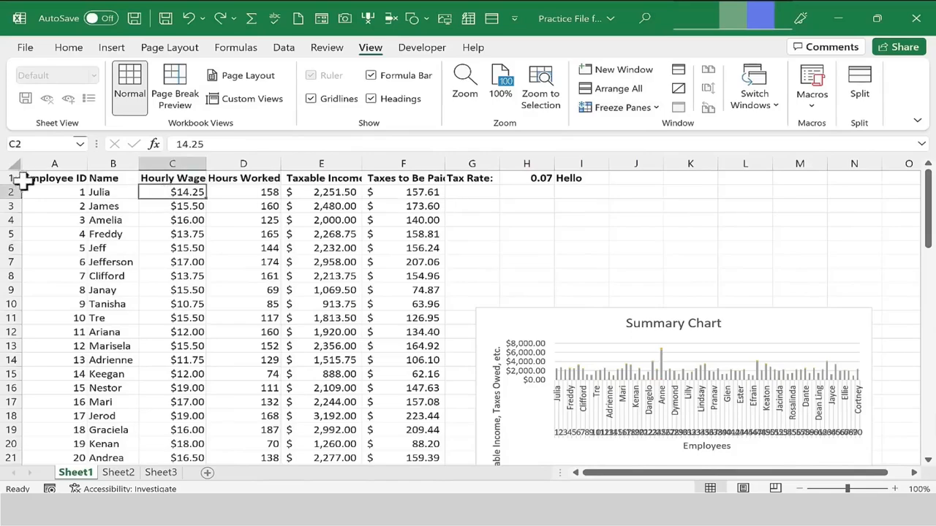
click(184, 219)
click(164, 196)
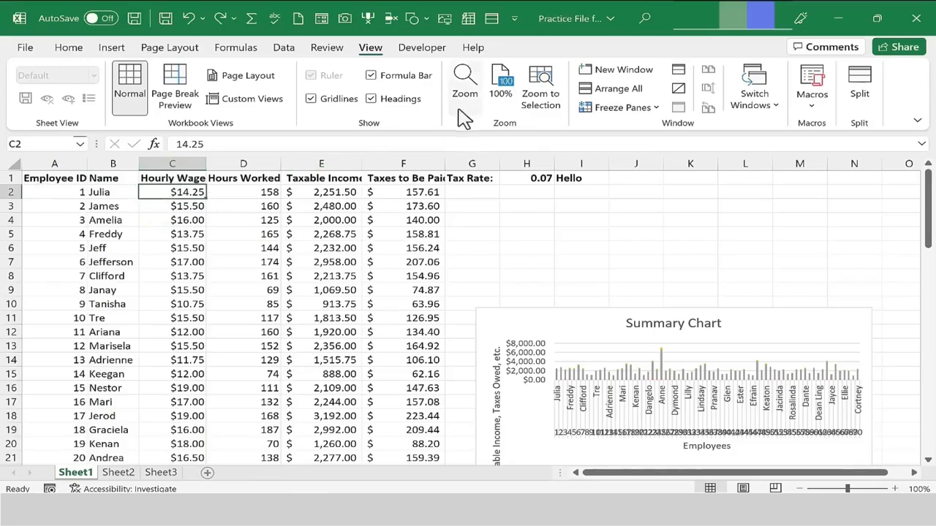
click(621, 108)
click(653, 147)
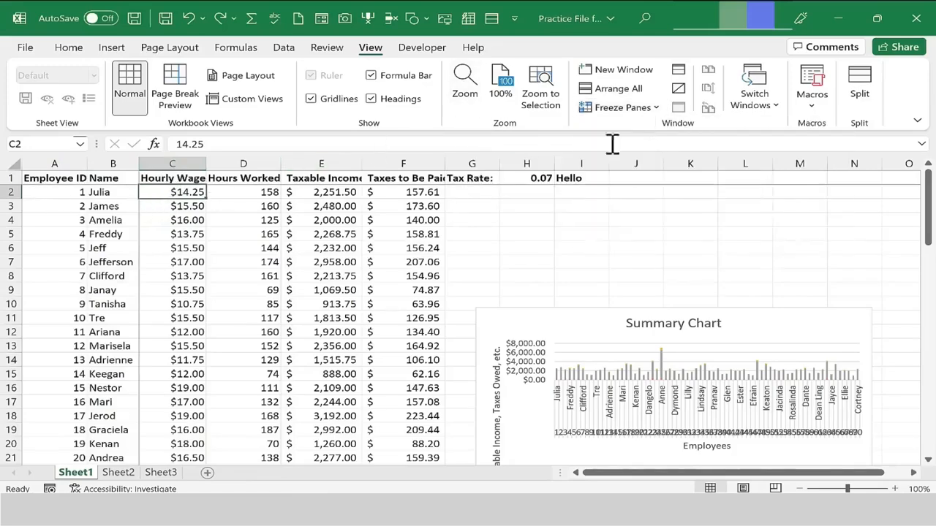
Go down to the rows around 44 and across to column T to check the frozen panes, and return to the first columns
scroll(292, 230, down, 3)
scroll(256, 235, down, 8)
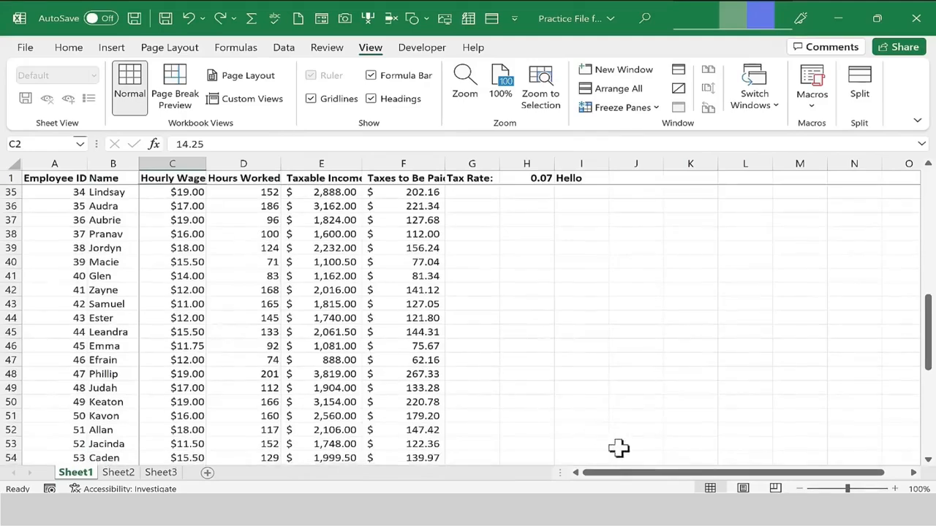
scroll(618, 445, right, 1)
click(796, 319)
key(Right)
key(Right)
key(Right)
key(Right)
key(Right)
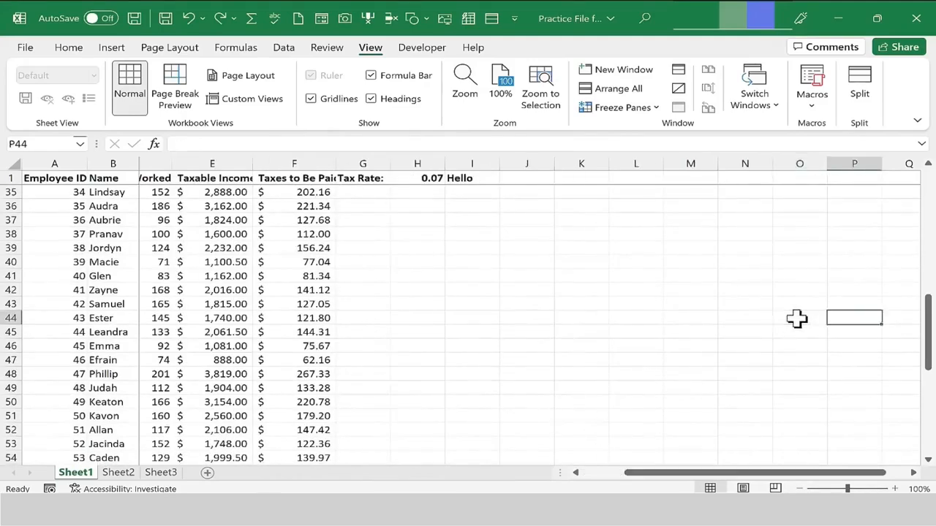
click(644, 473)
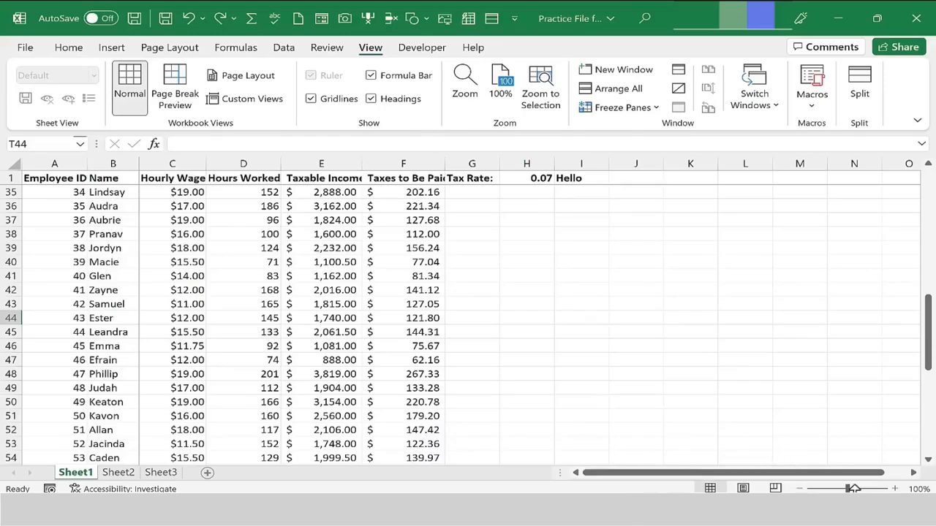
mouse_move(848, 489)
mouse_down()
mouse_move(861, 488)
mouse_move(847, 489)
mouse_up()
View Sheet2 and Sheet3, and return to Sheet1
click(117, 474)
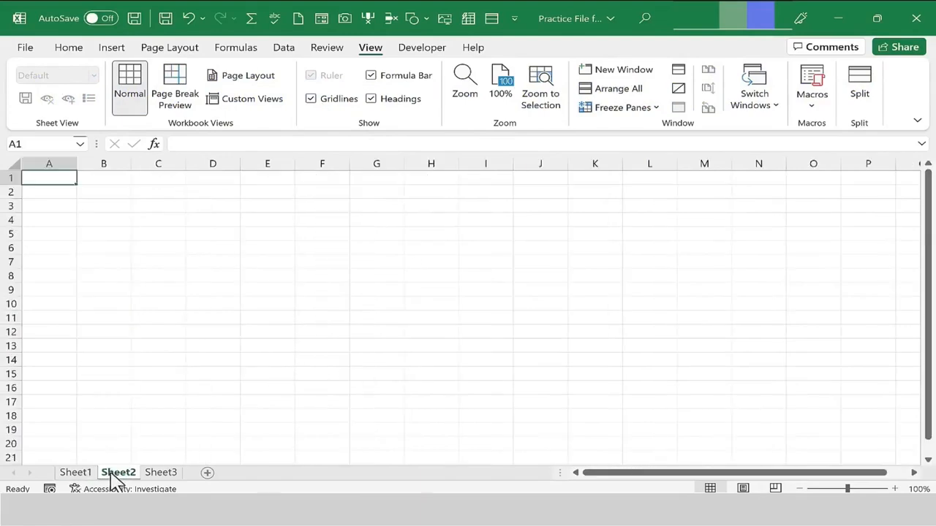
click(161, 473)
click(121, 474)
click(73, 474)
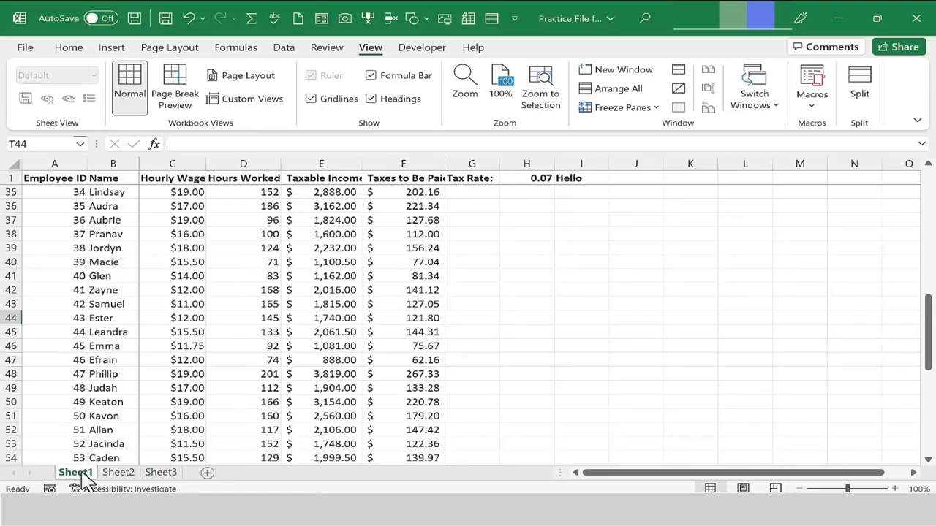
Add three new worksheets after Sheet1
click(208, 474)
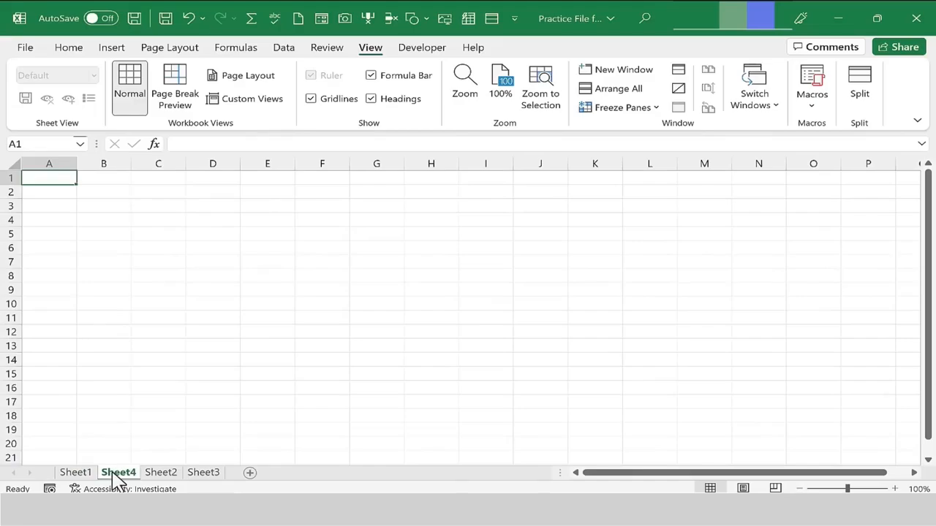
click(249, 473)
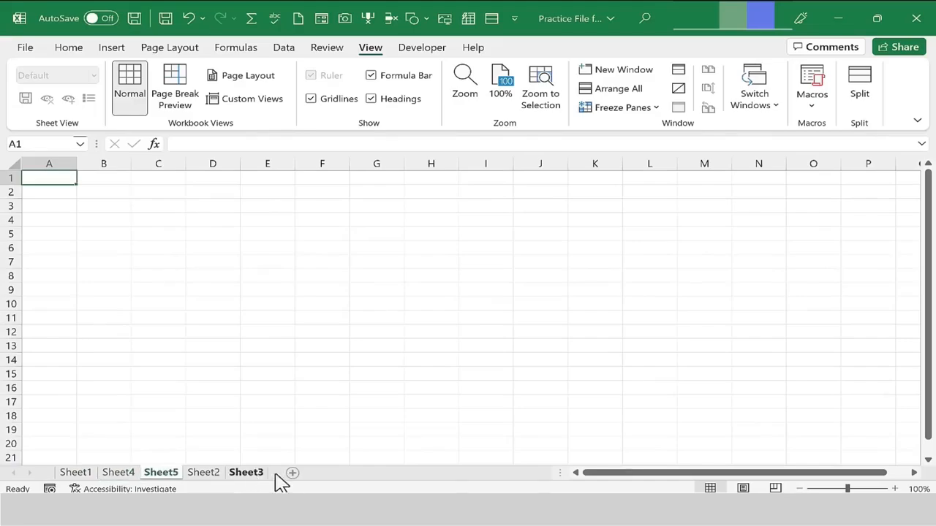
click(292, 477)
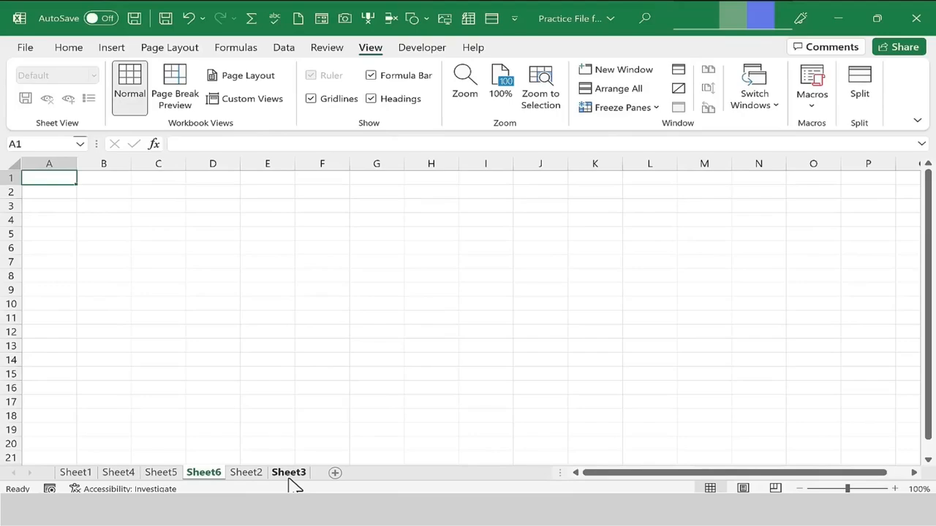
Go through the workbook's sheets from Sheet1 to Sheet3 to examine their order
click(75, 473)
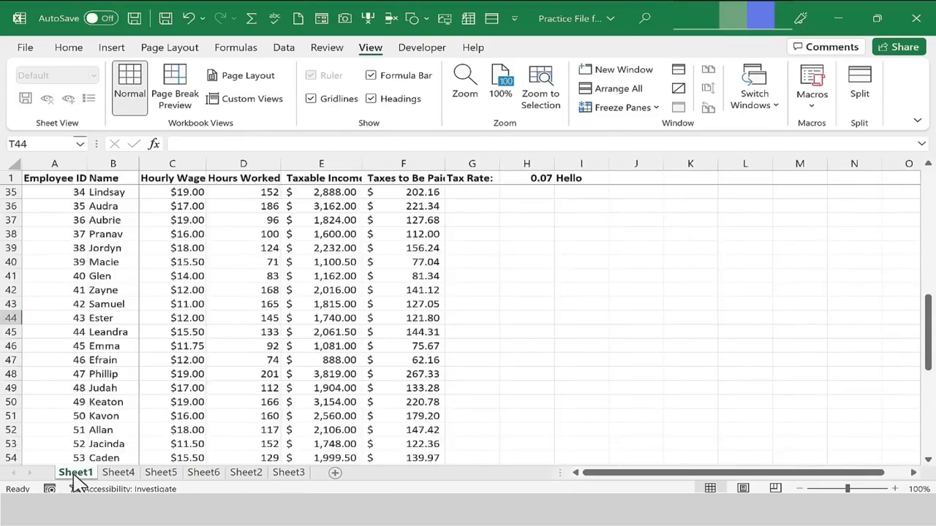
ctrl+click(161, 473)
click(247, 474)
click(290, 474)
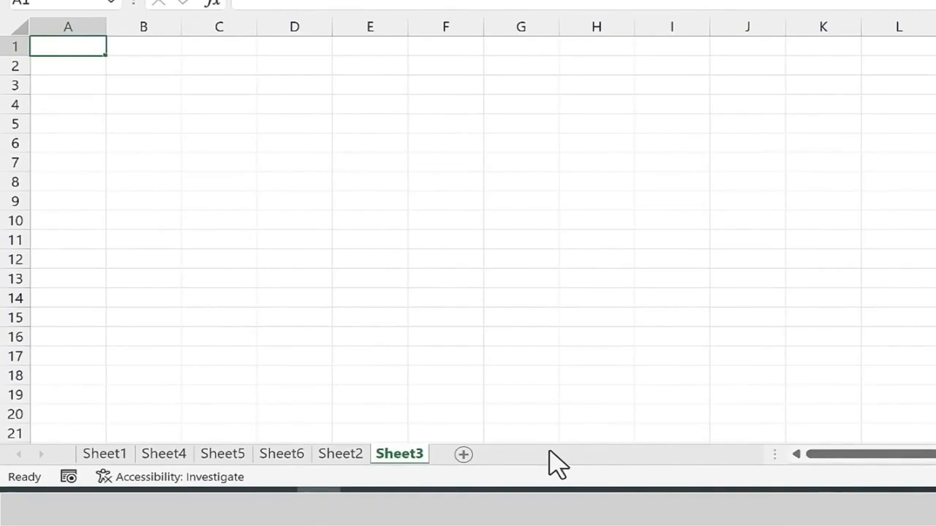
Reorder the worksheets by moving Sheet2 directly after Sheet1 and Sheet3 directly after Sheet2
ctrl+click(325, 456)
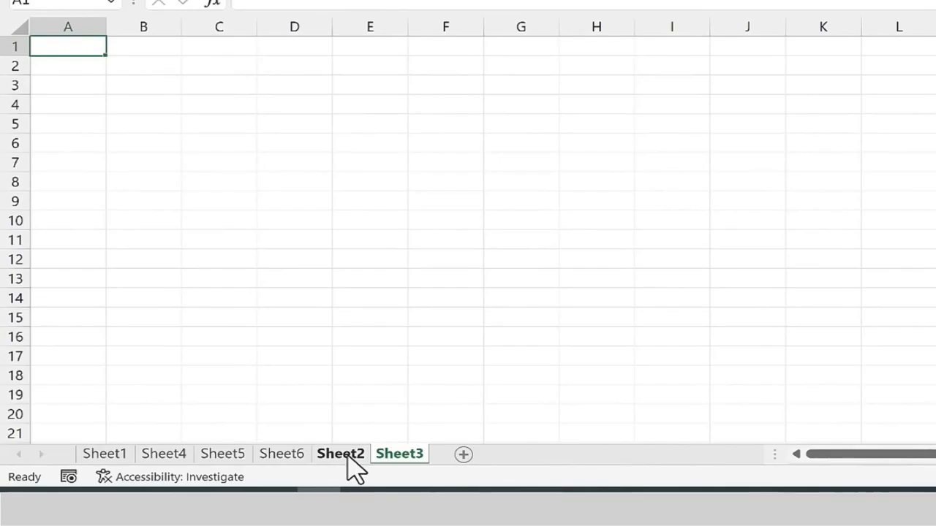
drag(348, 455, 157, 458)
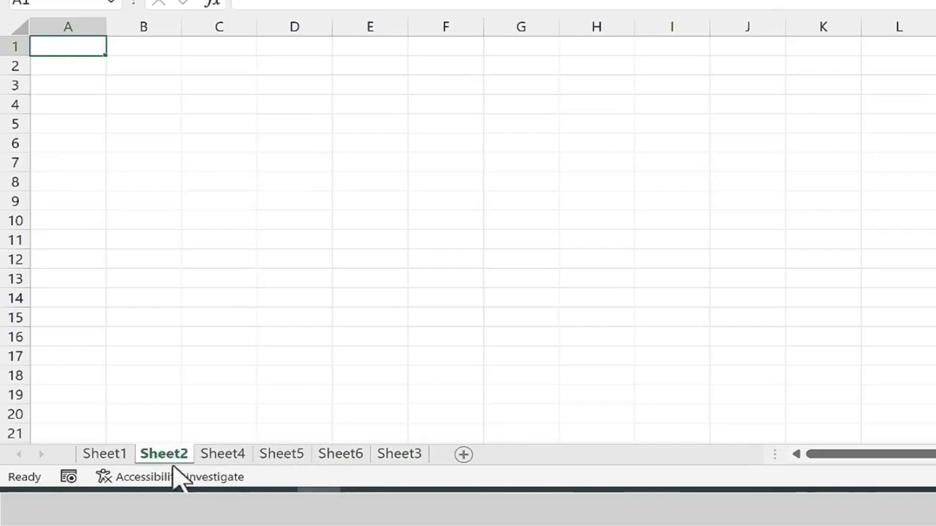
mouse_move(395, 455)
mouse_down()
mouse_move(202, 455)
mouse_move(239, 456)
mouse_up()
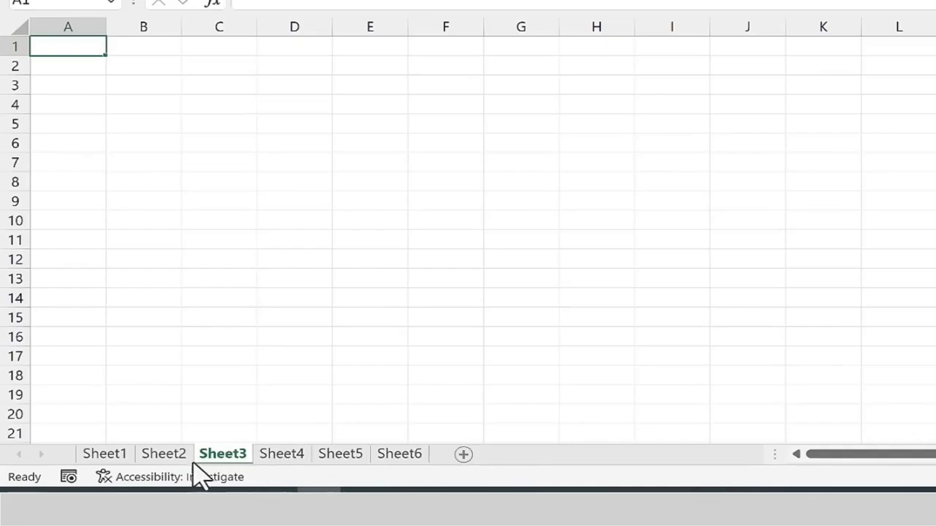
Rename Sheet1 as 2022 Employee List
click(104, 454)
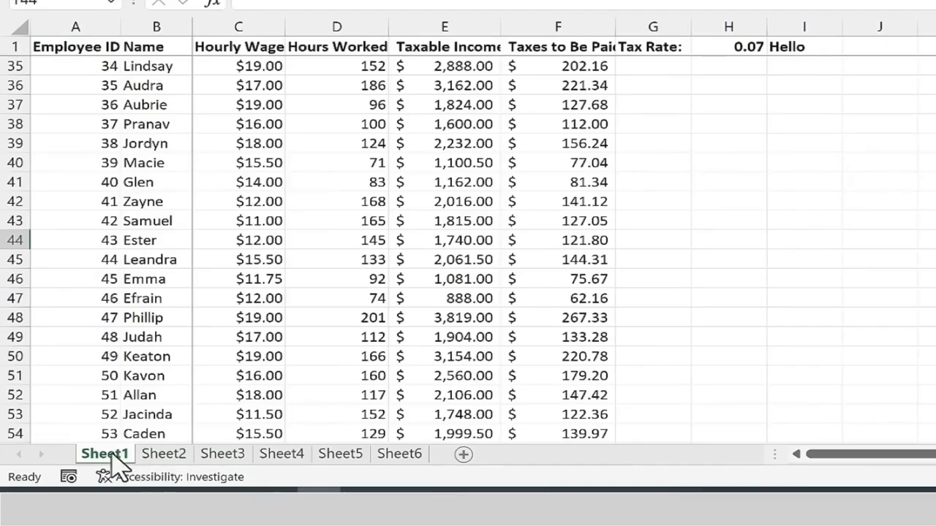
click(223, 454)
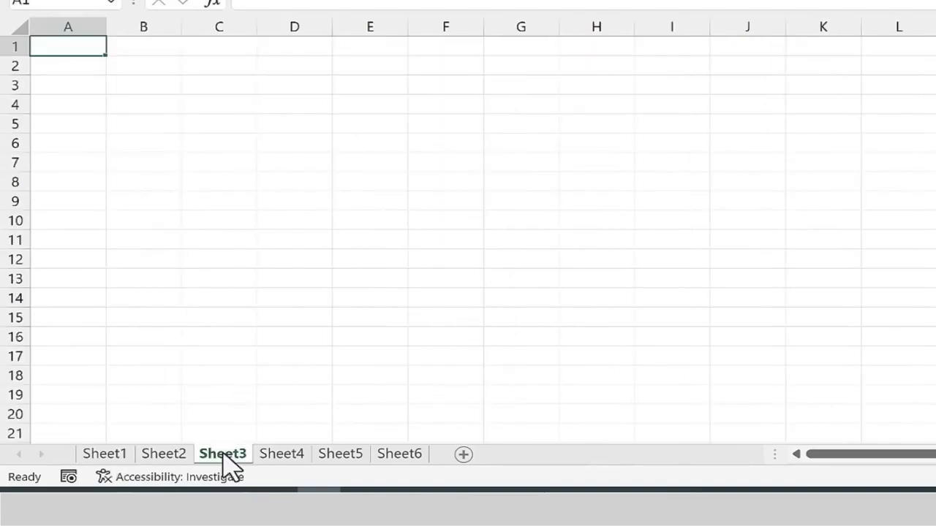
click(117, 455)
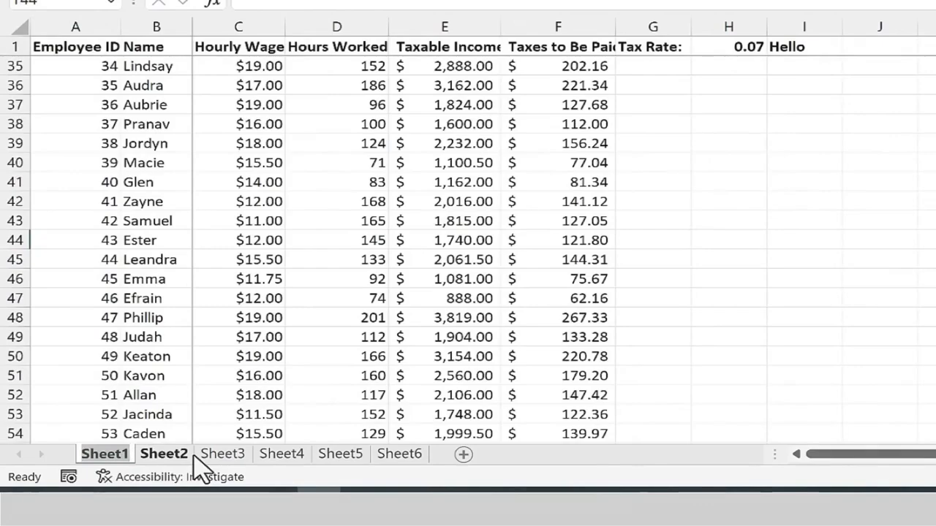
text(2022)
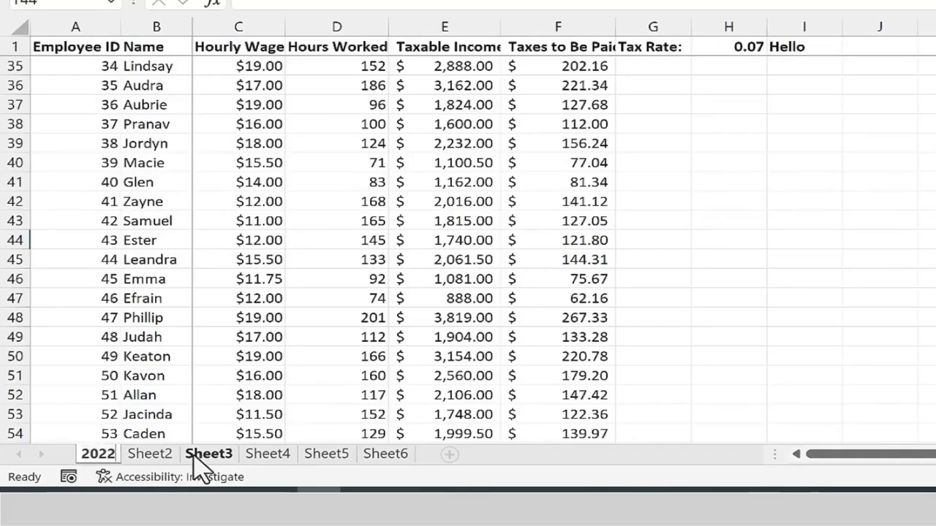
text( Employee List)
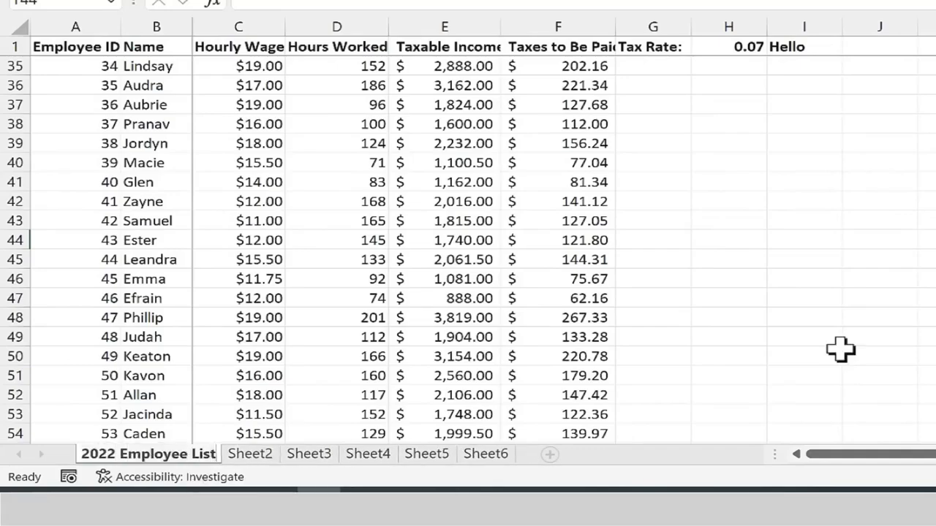
key(Return)
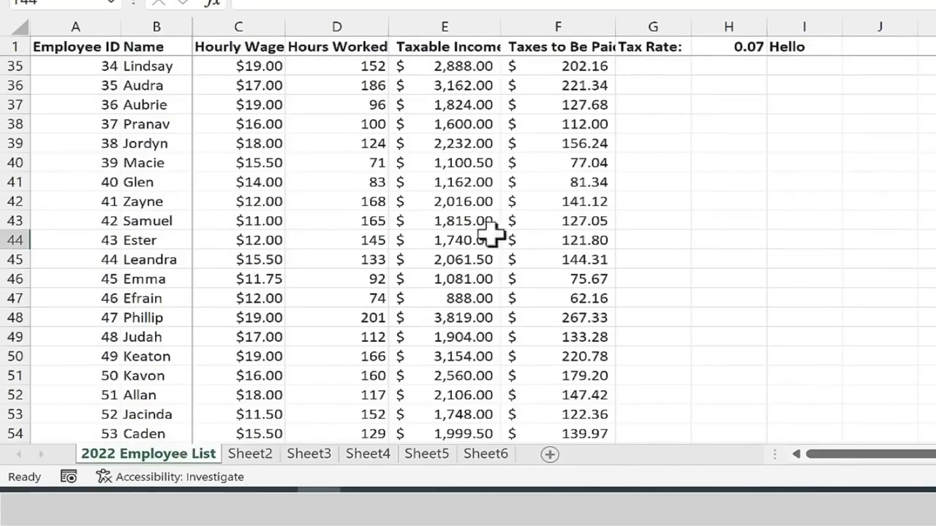
Rename Sheet2 as 2023 Employee List
click(250, 454)
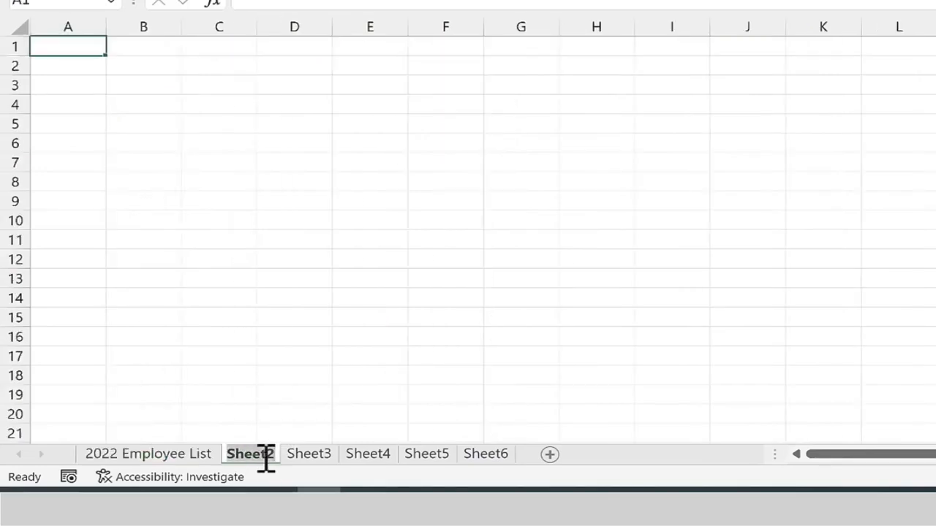
double_click(250, 454)
text(2023 Employee List)
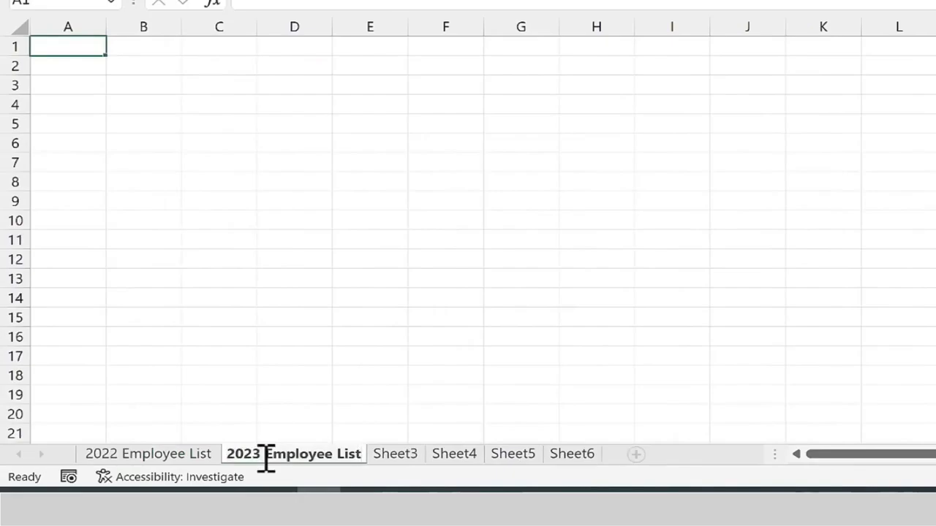
key(Return)
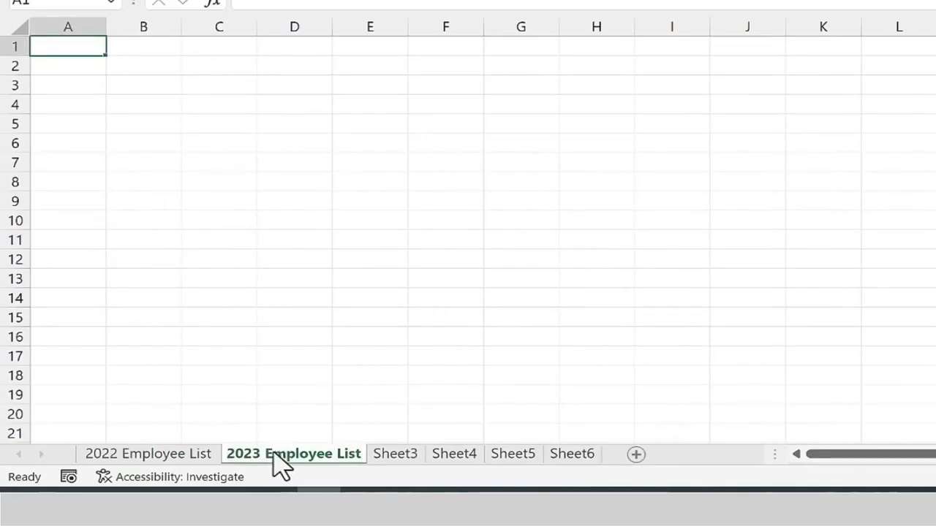
Switch between the 2022 and 2023 Employee List sheets, view Sheet3, and return to the 2022 sheet
click(148, 454)
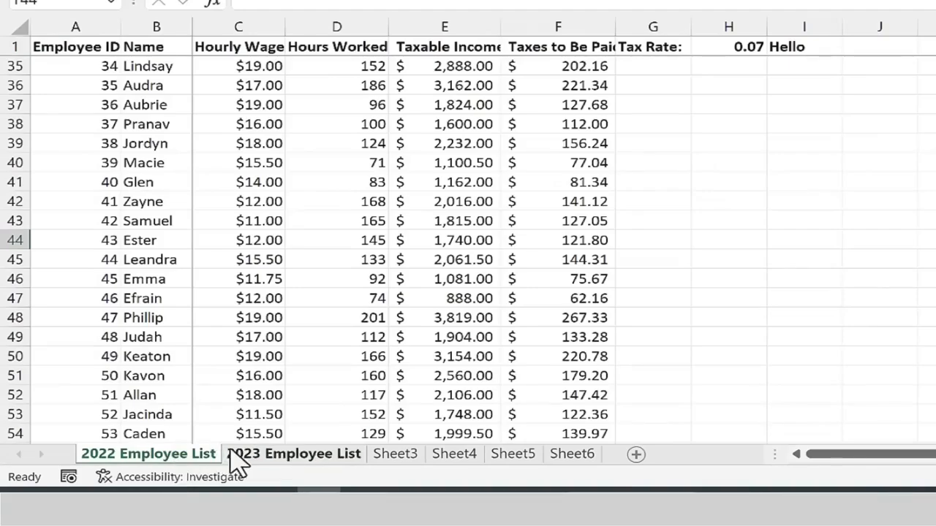
click(276, 459)
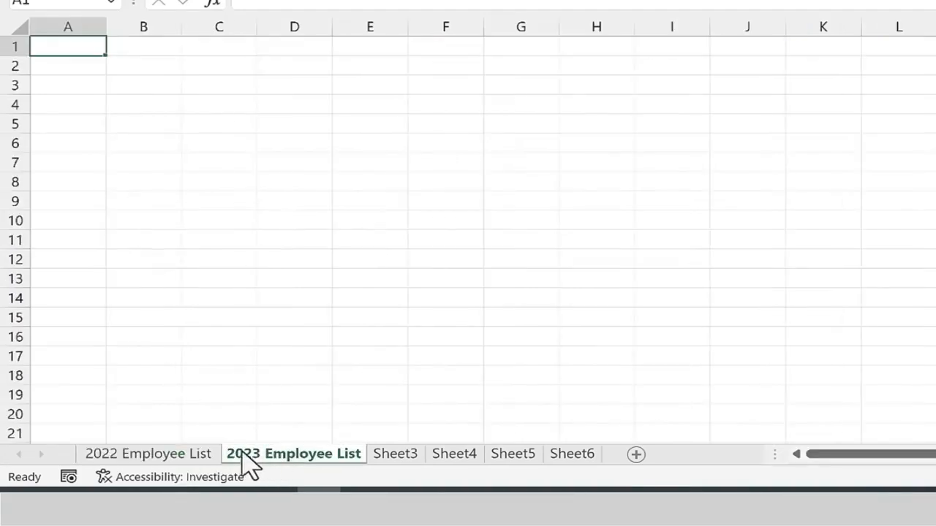
click(148, 454)
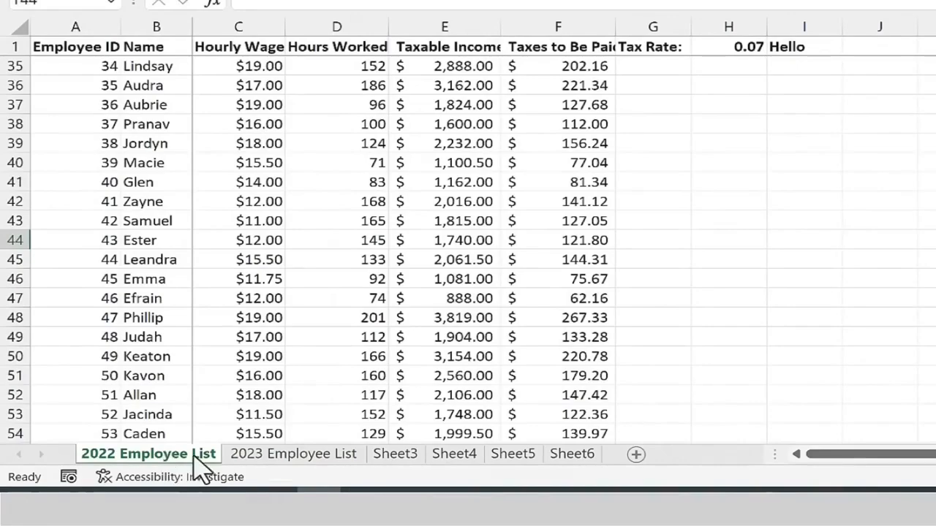
click(398, 456)
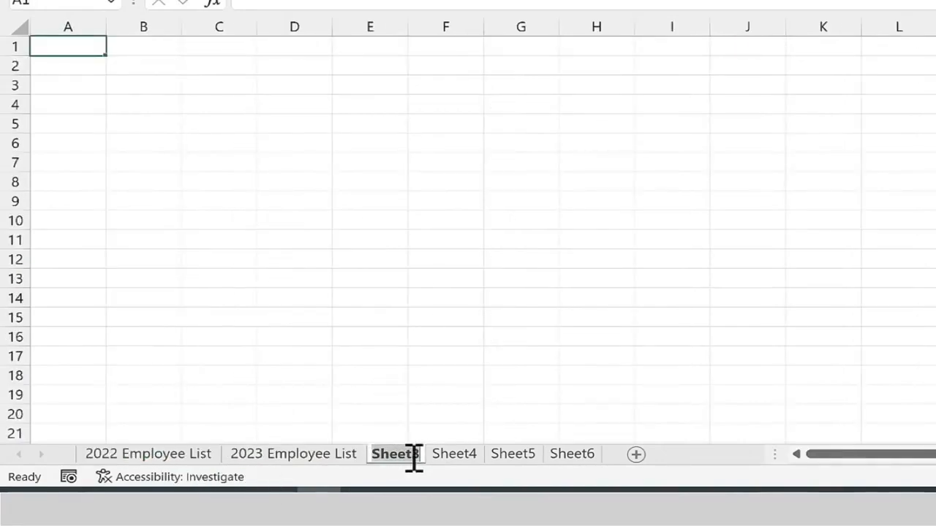
click(209, 455)
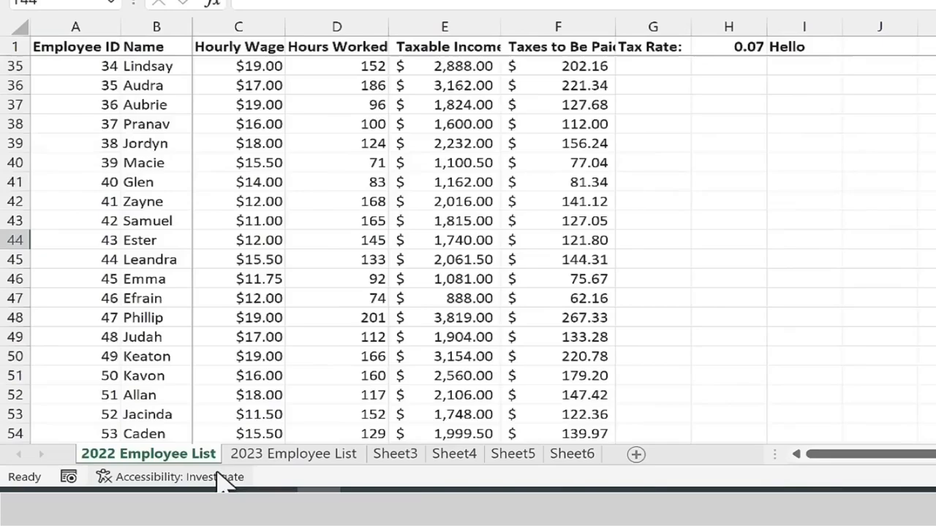
Set the tab color of the 2022 Employee List sheet to light green and the 2023 Employee List sheet to yellow
right_click(166, 456)
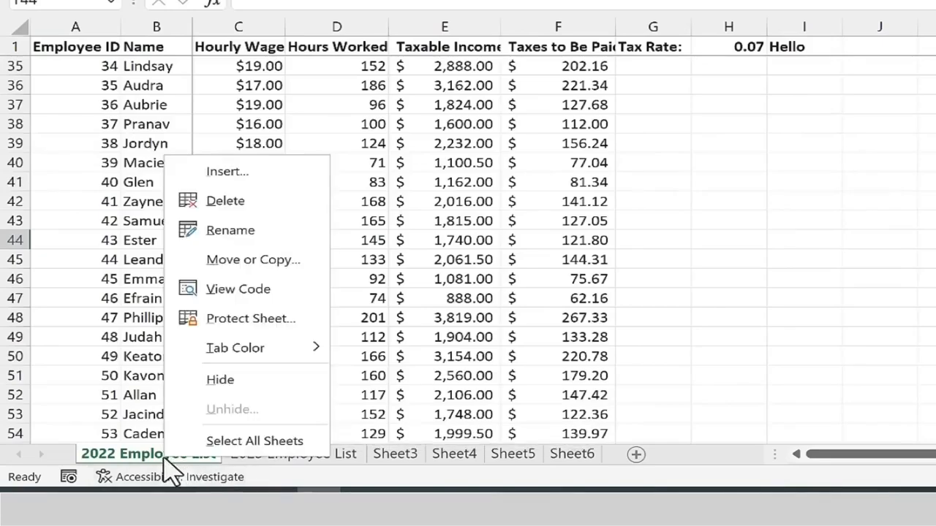
mouse_move(310, 354)
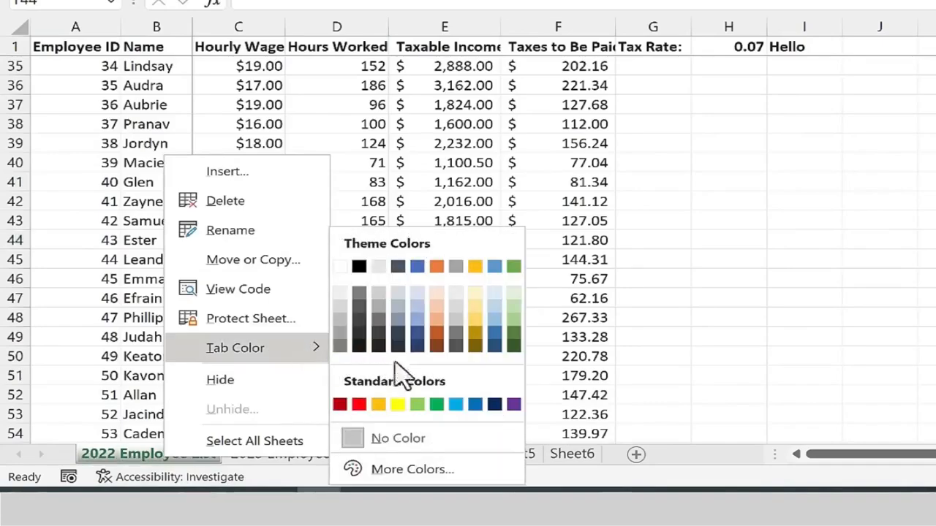
click(417, 404)
right_click(326, 457)
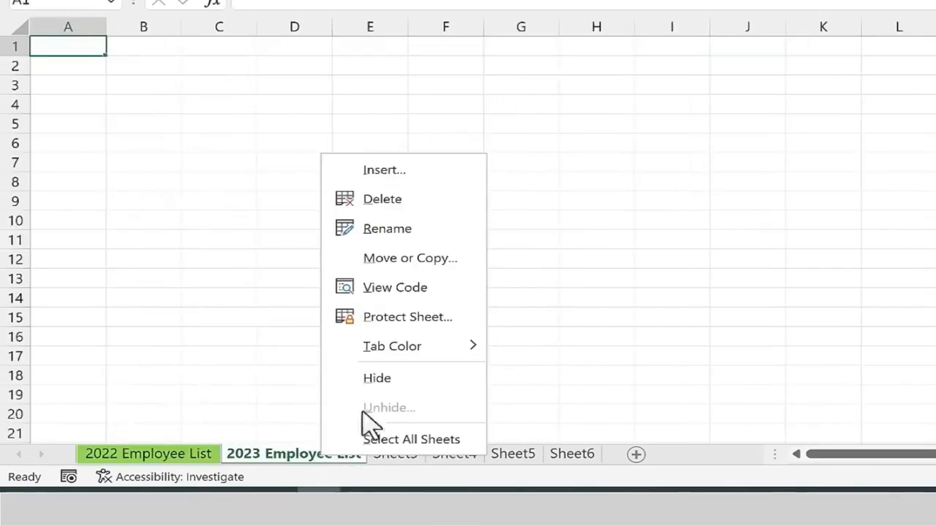
mouse_move(409, 346)
click(551, 405)
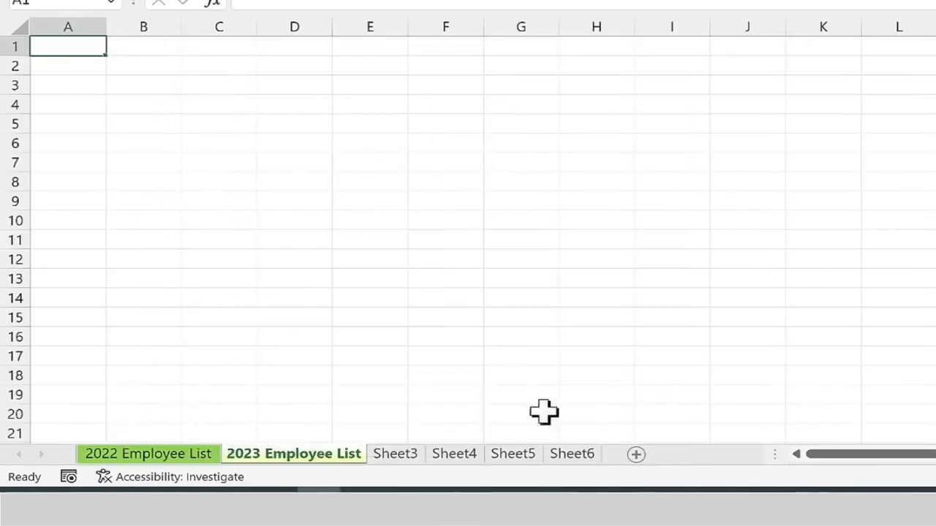
Set the tab color of Sheet3 to dark red
right_click(396, 455)
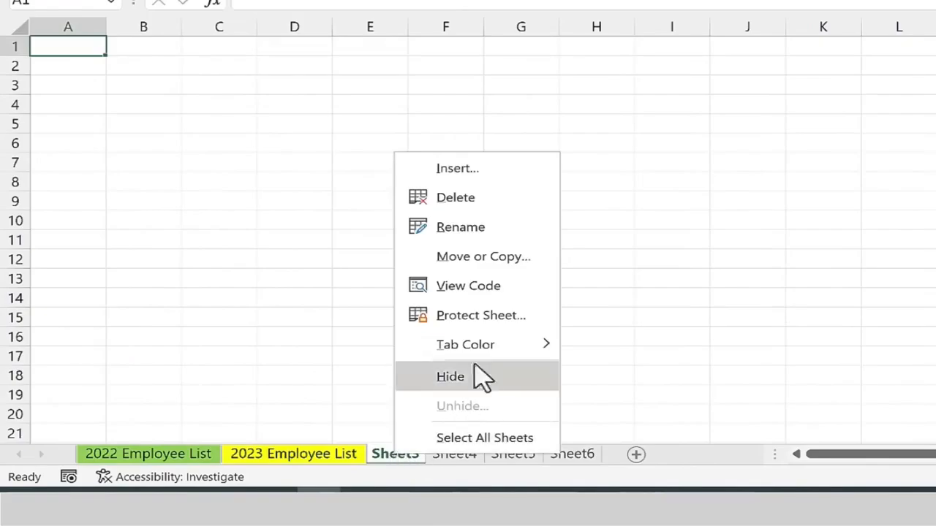
mouse_move(495, 344)
click(578, 403)
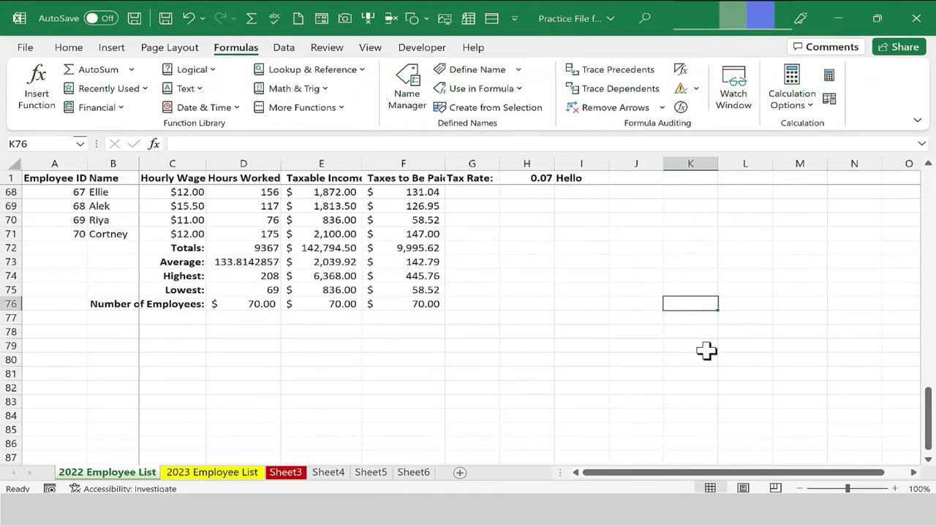
Name the Hourly Wage header cell C1 on the 2022 Employee List sheet HourlyWage
scroll(563, 353, up, 2)
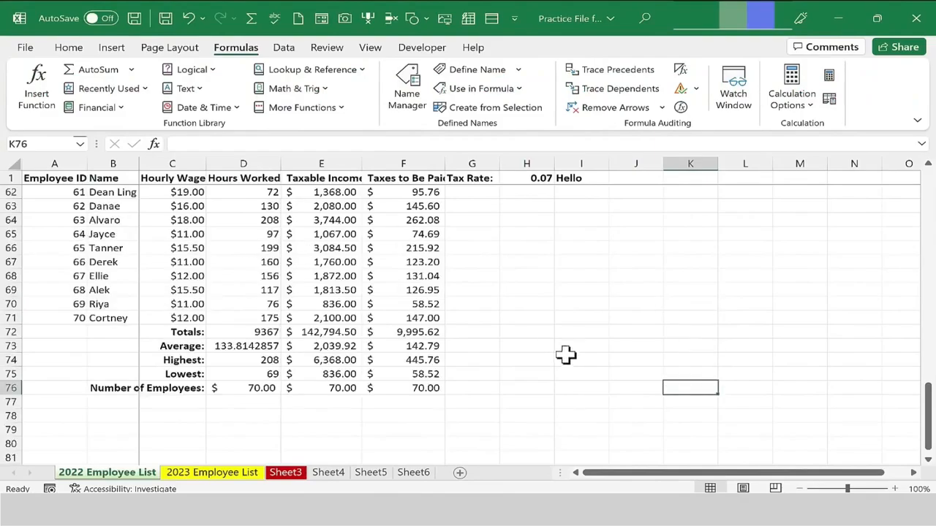
scroll(566, 357, up, 20)
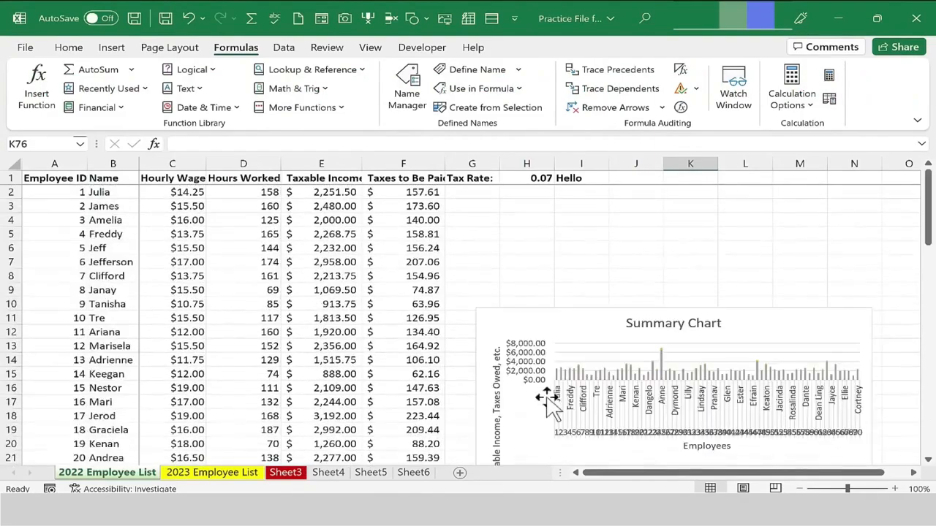
click(310, 249)
click(183, 234)
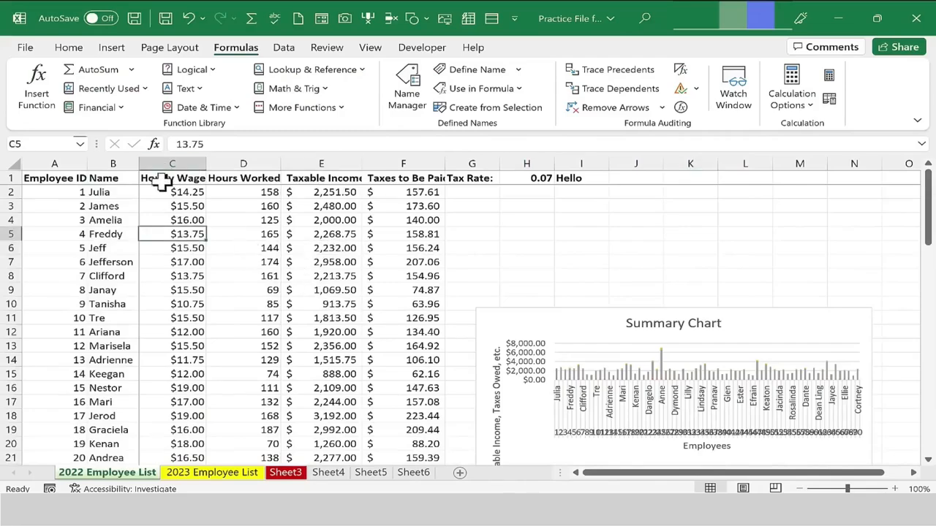
click(161, 179)
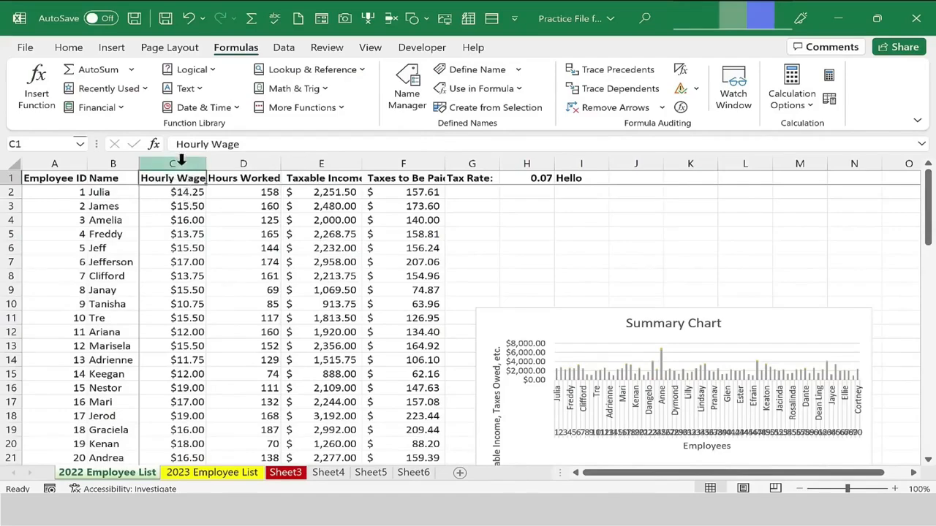
click(191, 206)
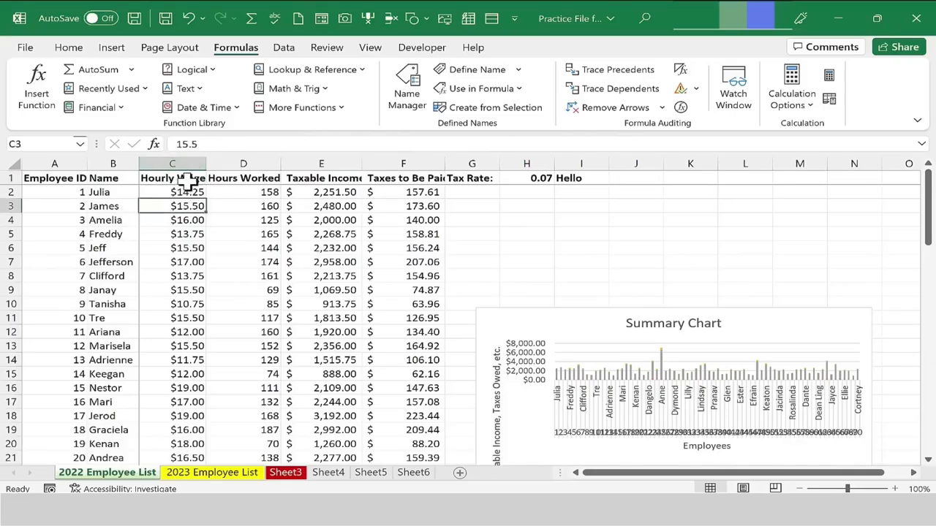
click(189, 181)
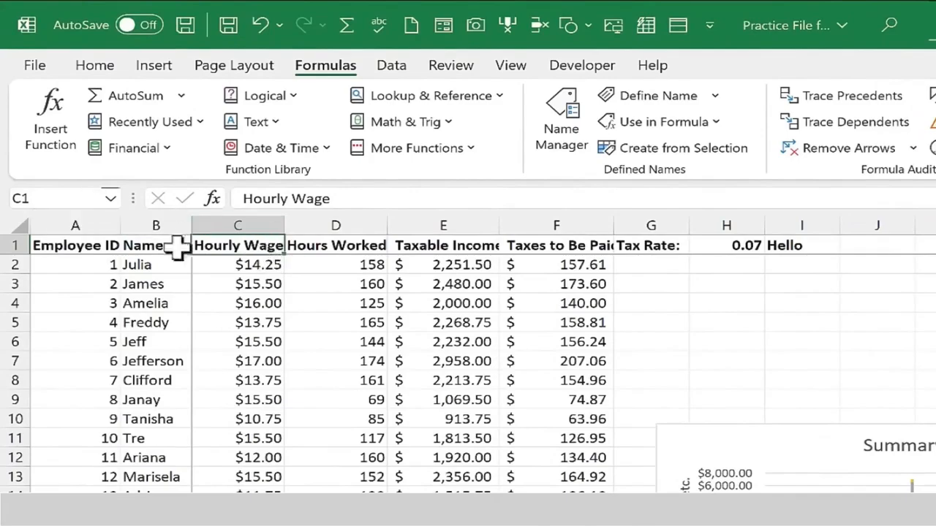
click(54, 199)
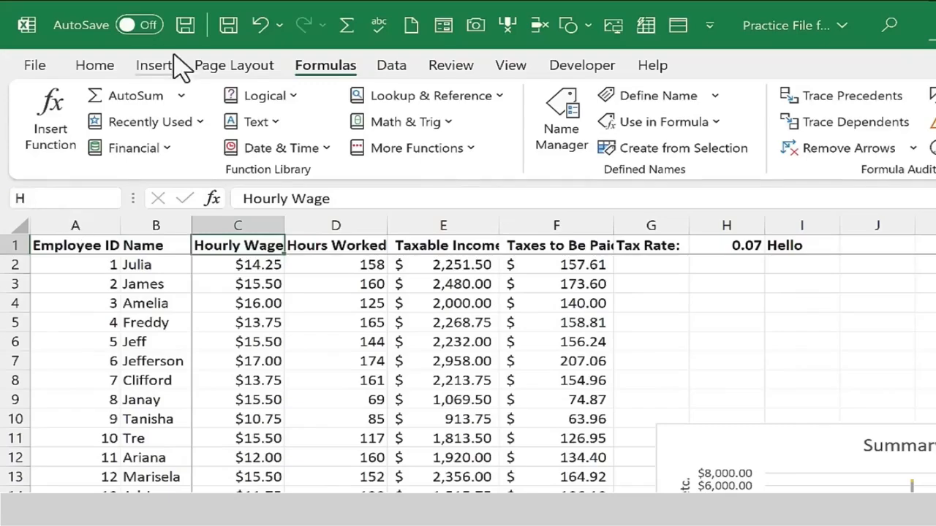
text(HourlyWage)
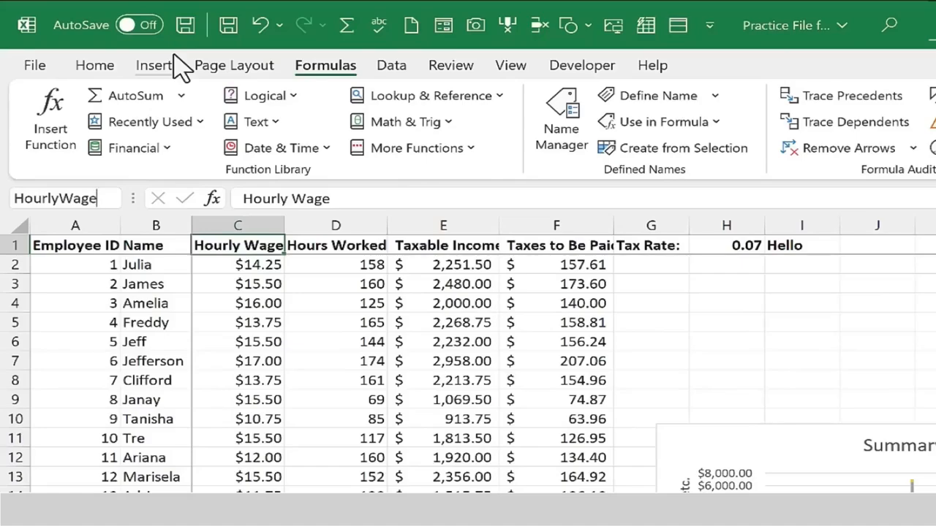
key(Return)
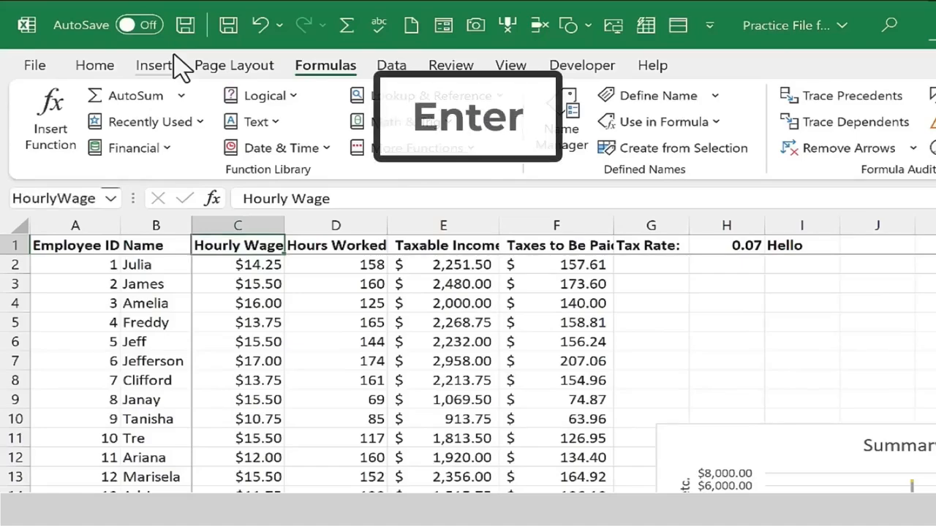
click(258, 248)
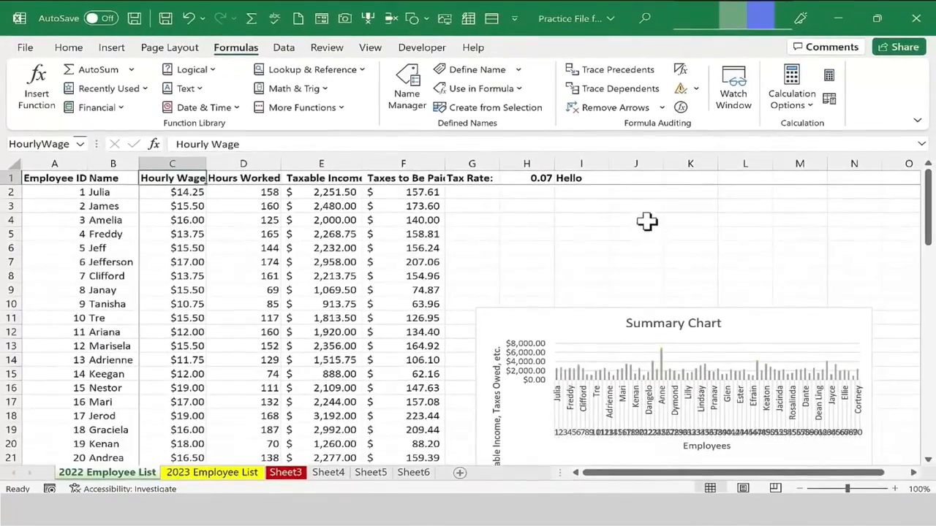
Enter the formula =HourlyWage in cell K1, using the suggested defined name
click(685, 180)
text(=)
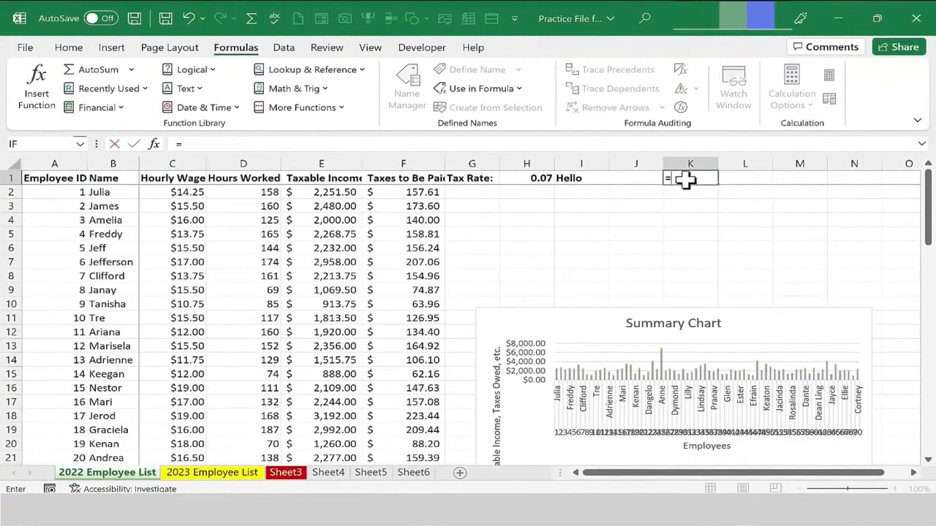
text(hourly)
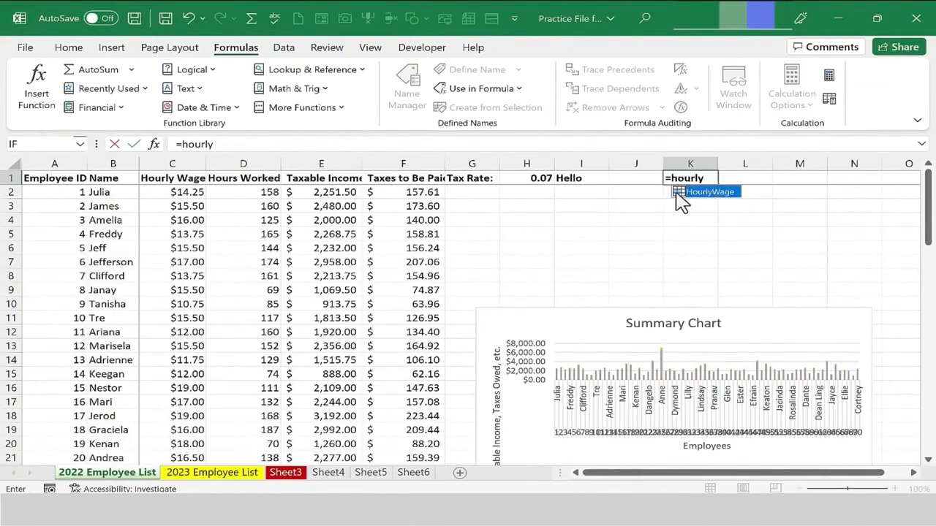
double_click(677, 193)
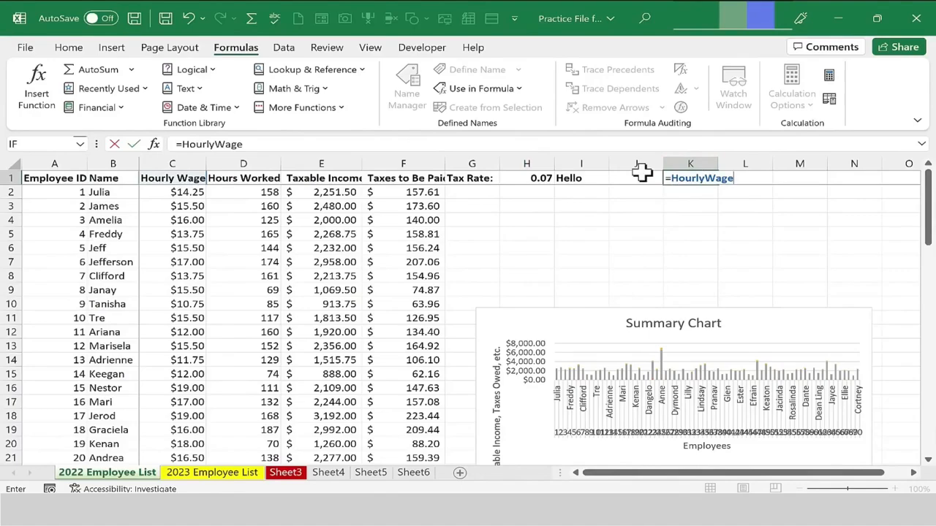
key(Return)
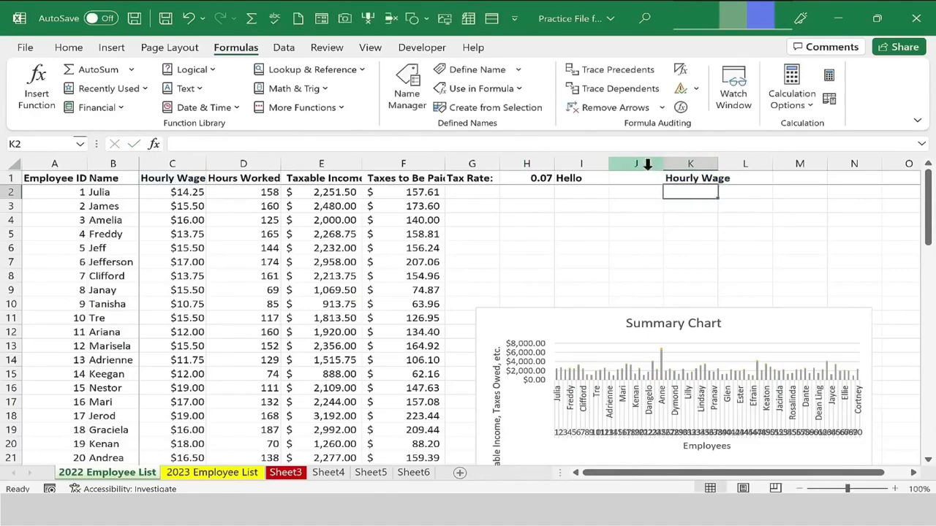
Clear the HourlyWage formula from cell K1
click(690, 178)
key(BackSpace)
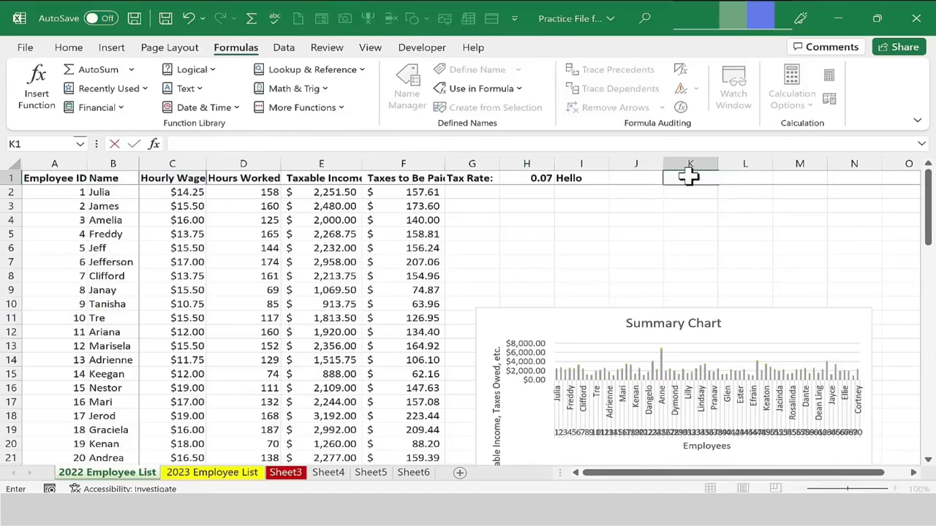
key(Return)
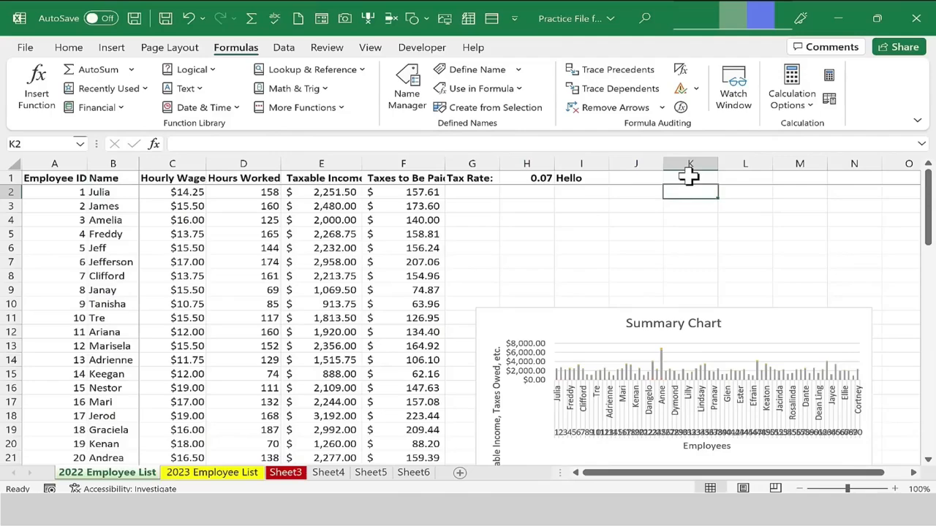
Change the number format of the Number of Employees cell D76 to General
scroll(439, 253, down, 1)
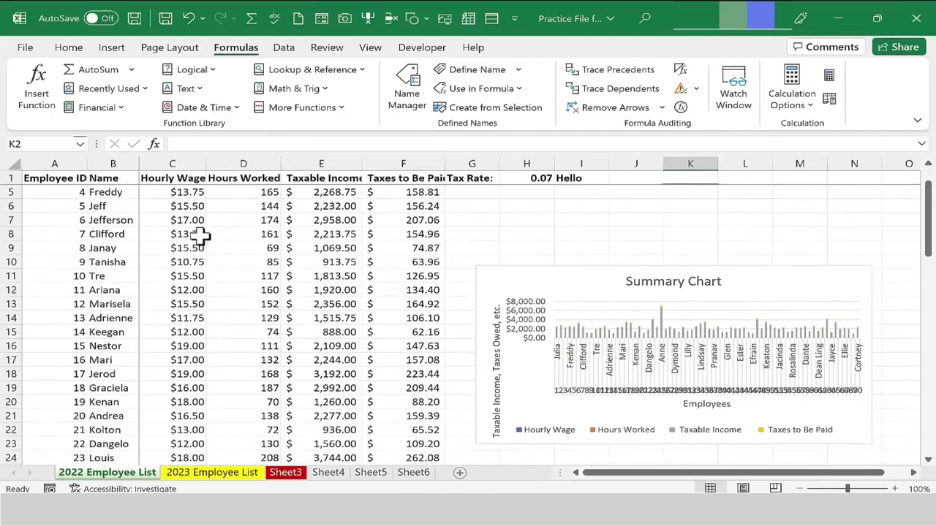
drag(179, 221, 470, 456)
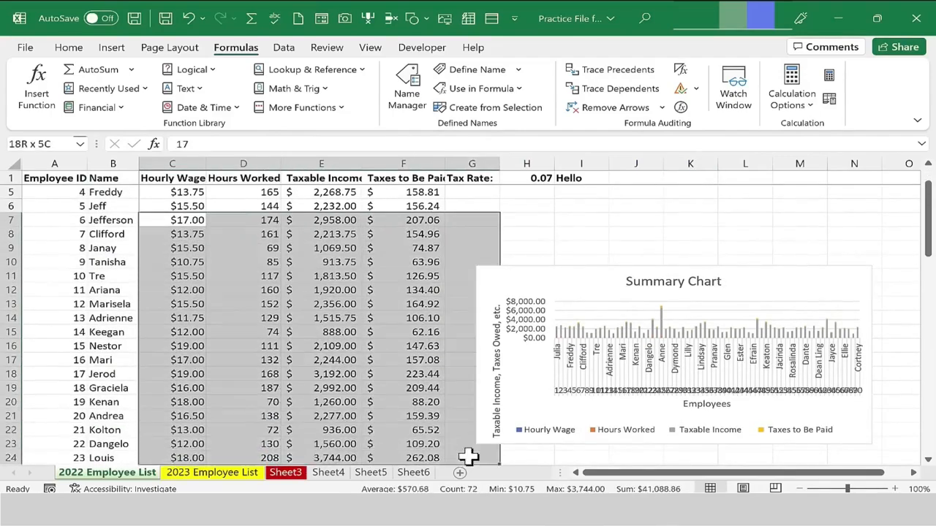
scroll(367, 387, down, 20)
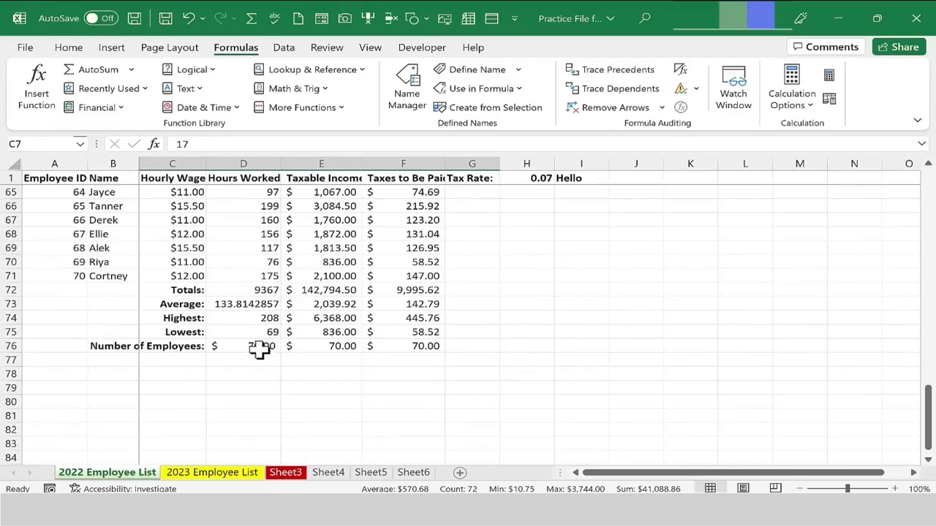
click(259, 349)
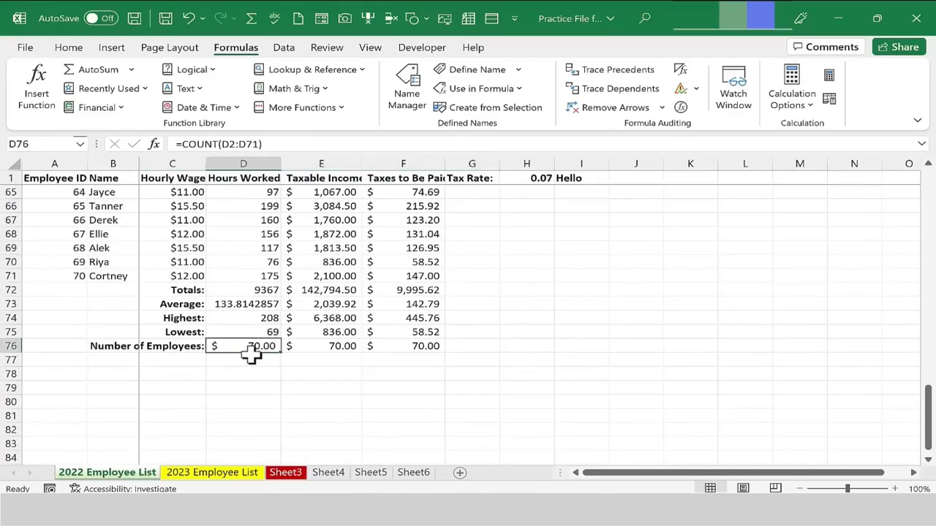
click(70, 49)
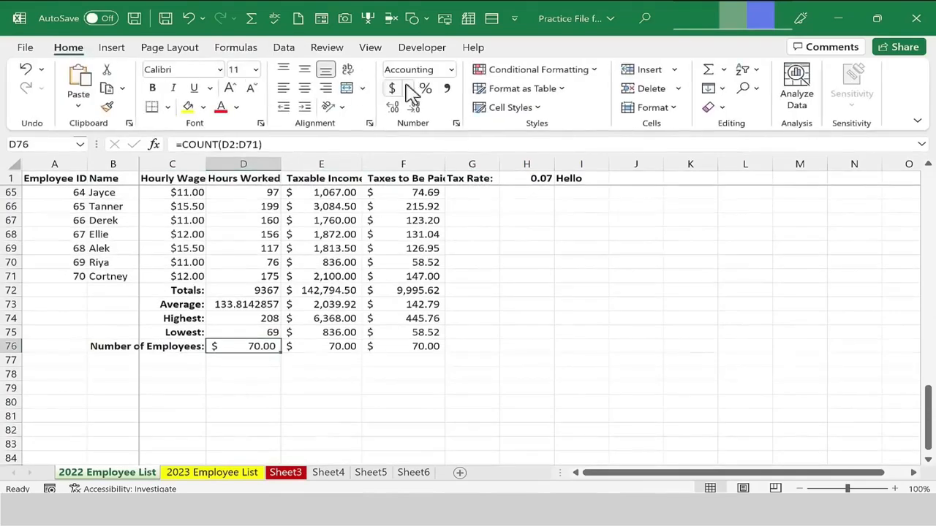
click(451, 70)
click(447, 93)
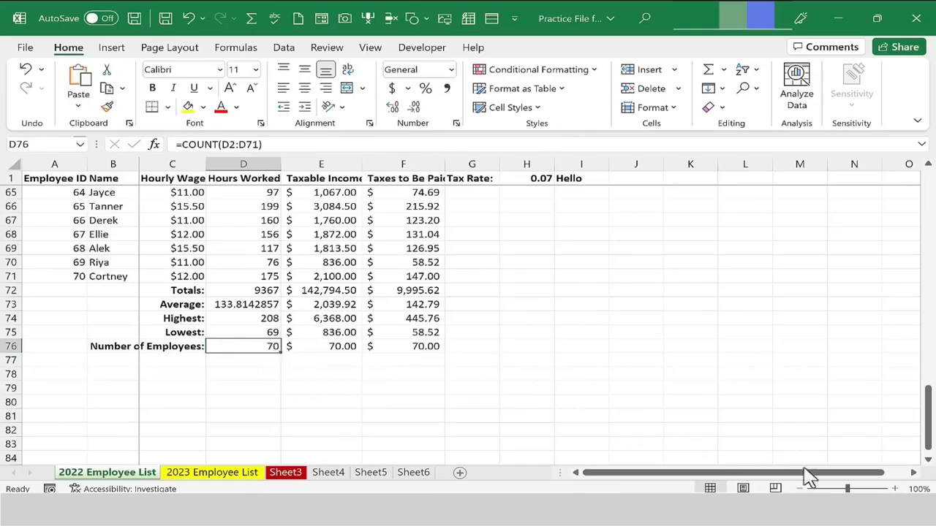
Define the name Number_of_Employees for cell D76 with Workbook scope and no comment
drag(848, 488, 854, 489)
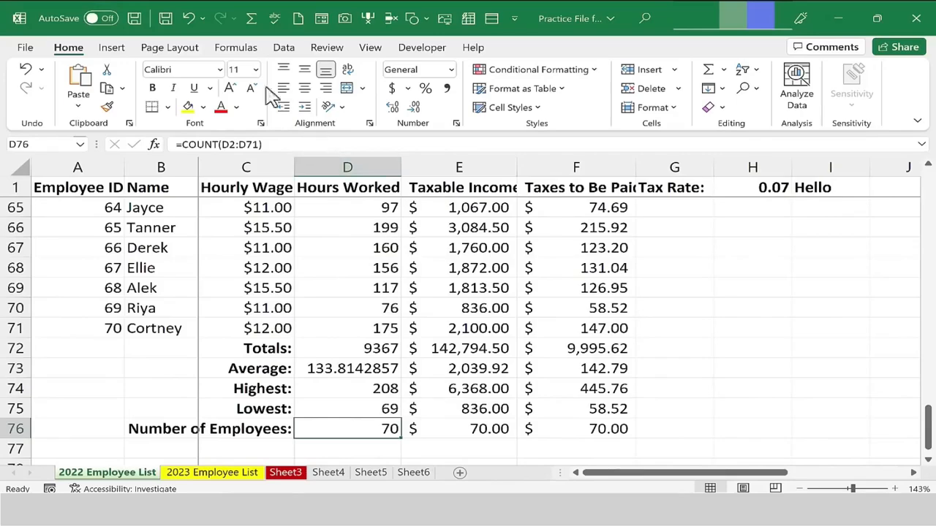
click(236, 50)
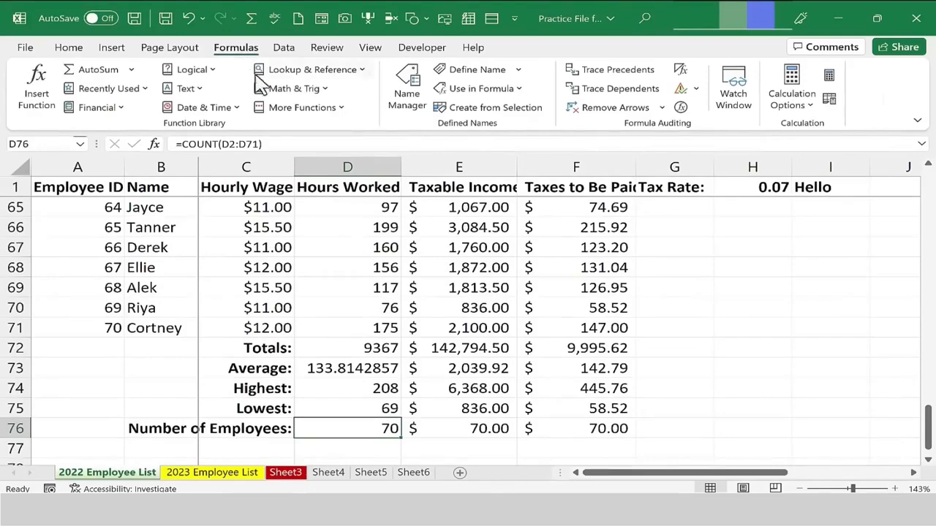
click(503, 73)
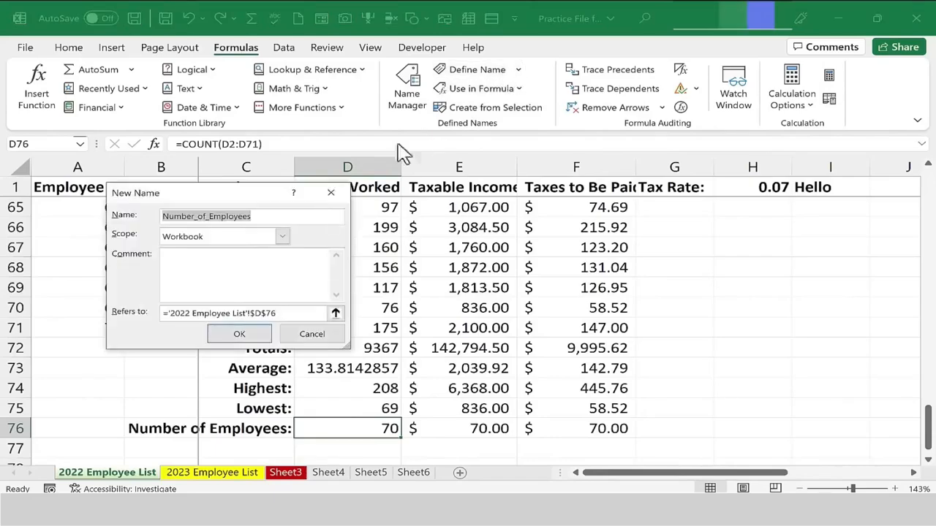
drag(314, 191, 524, 193)
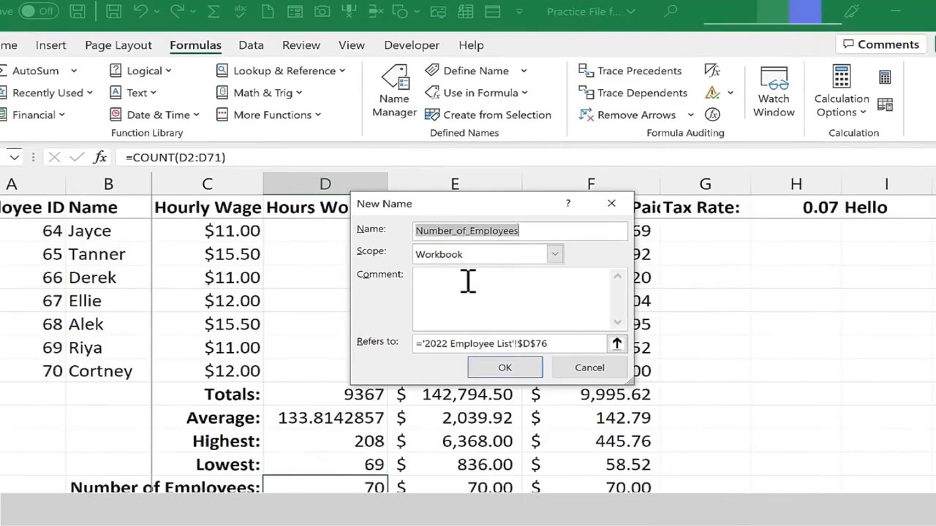
click(468, 281)
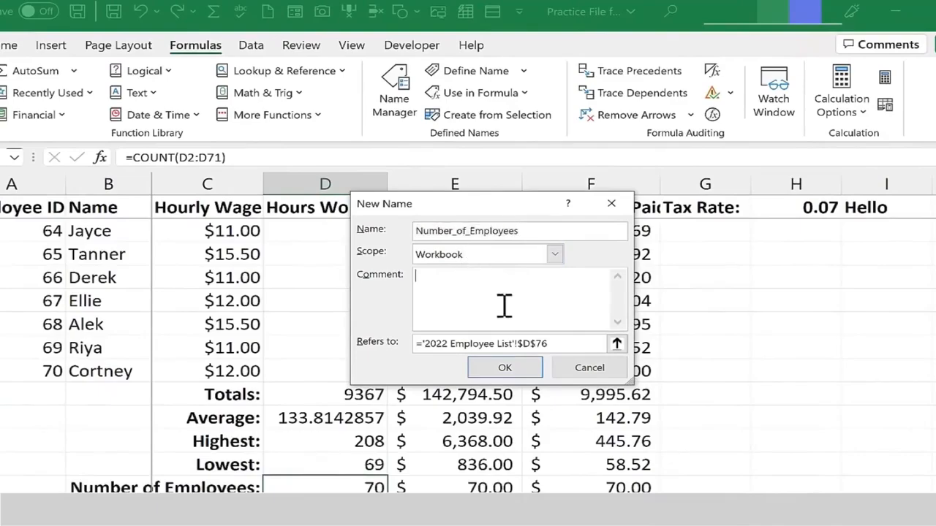
click(516, 373)
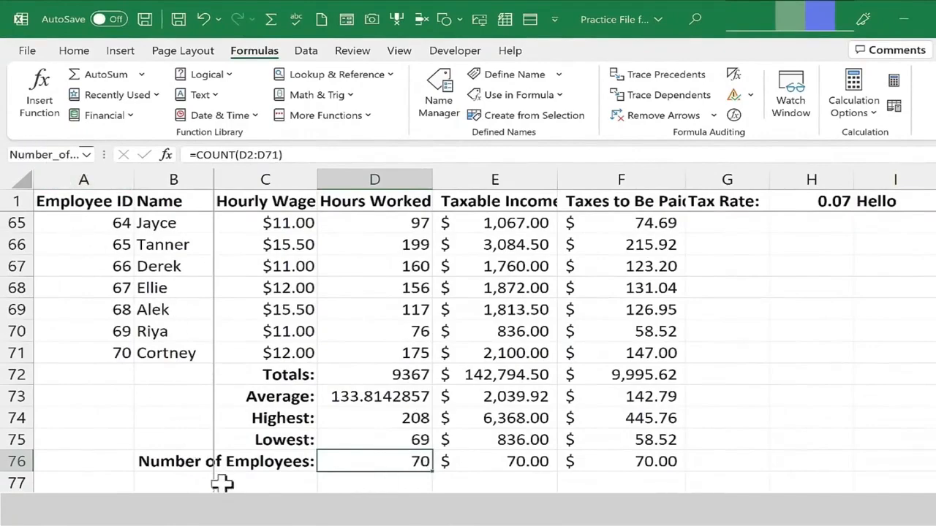
Enter the formula =Number_of_Employees in cell B1 of the 2023 Employee List sheet
click(191, 493)
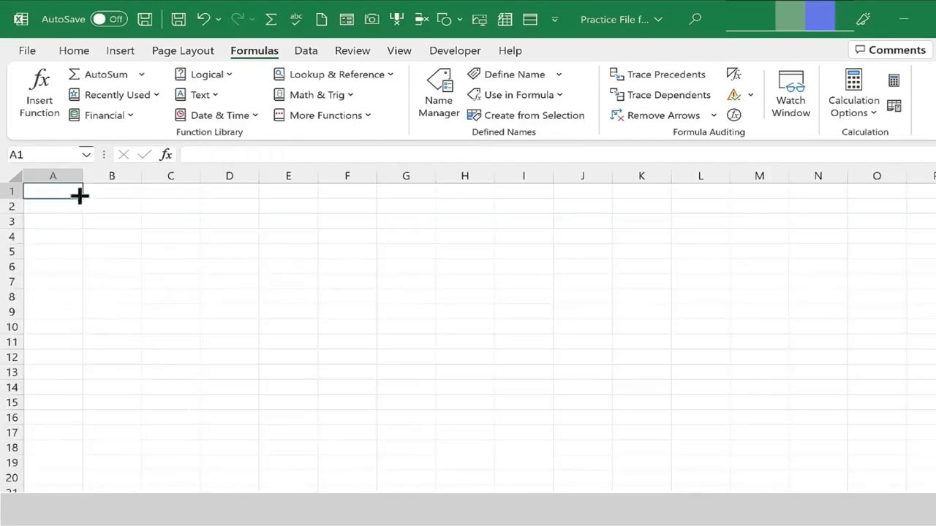
click(116, 191)
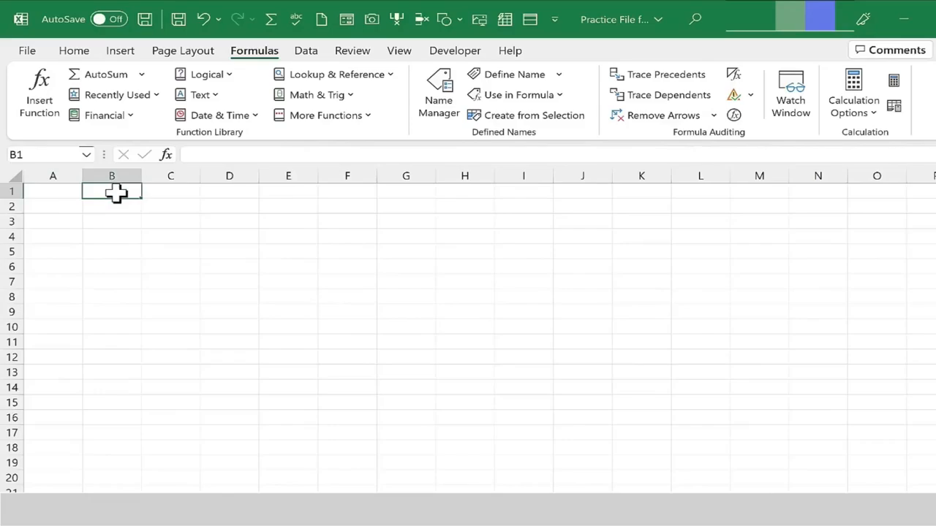
text(=numb)
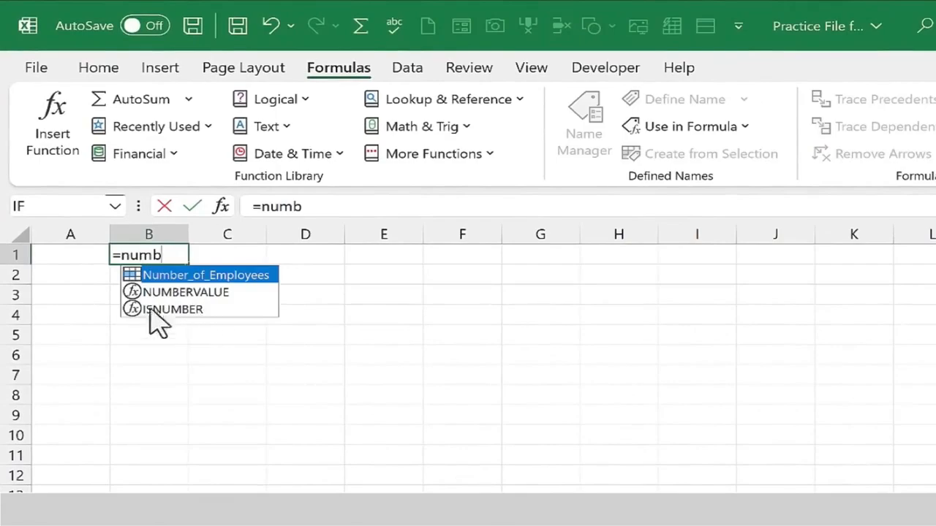
double_click(132, 277)
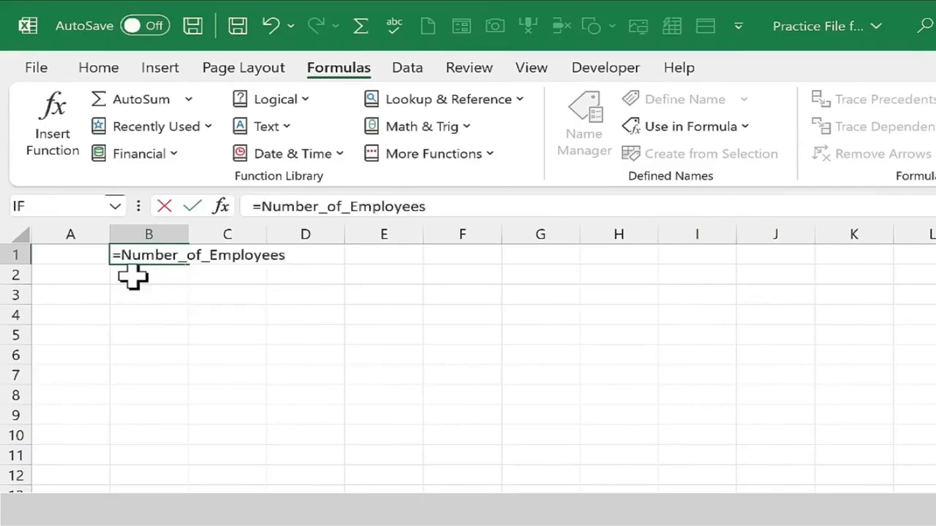
key(Return)
click(162, 253)
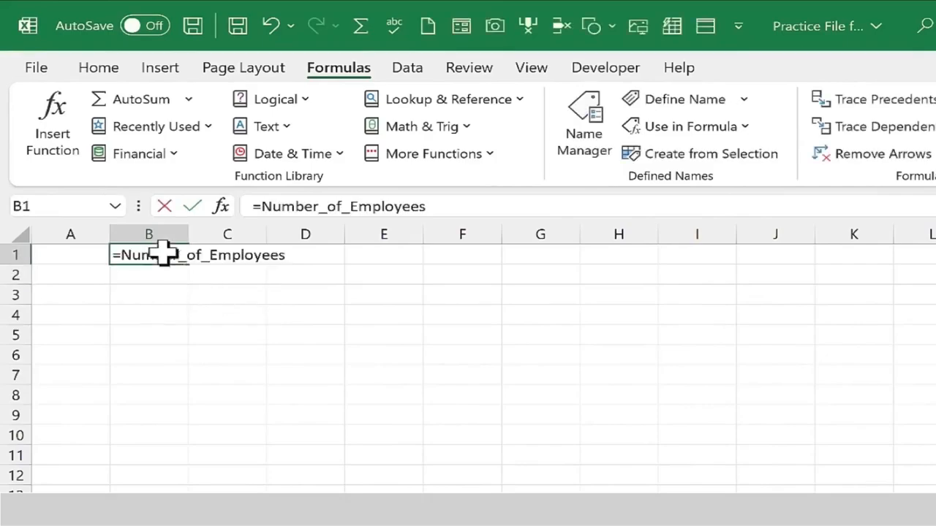
Inspect the named formula in cell B1 of the 2023 Employee List sheet and compare it with its source cell on the 2022 sheet
double_click(162, 252)
key(Escape)
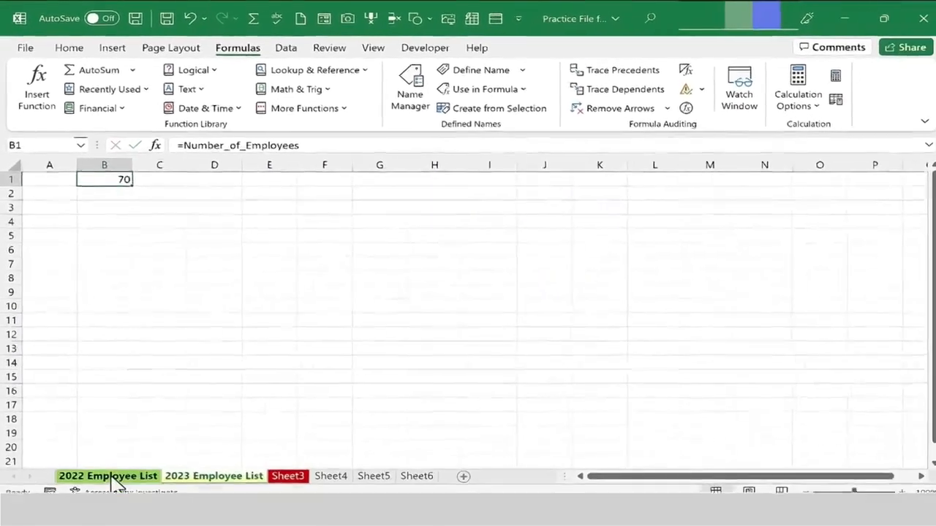
click(114, 477)
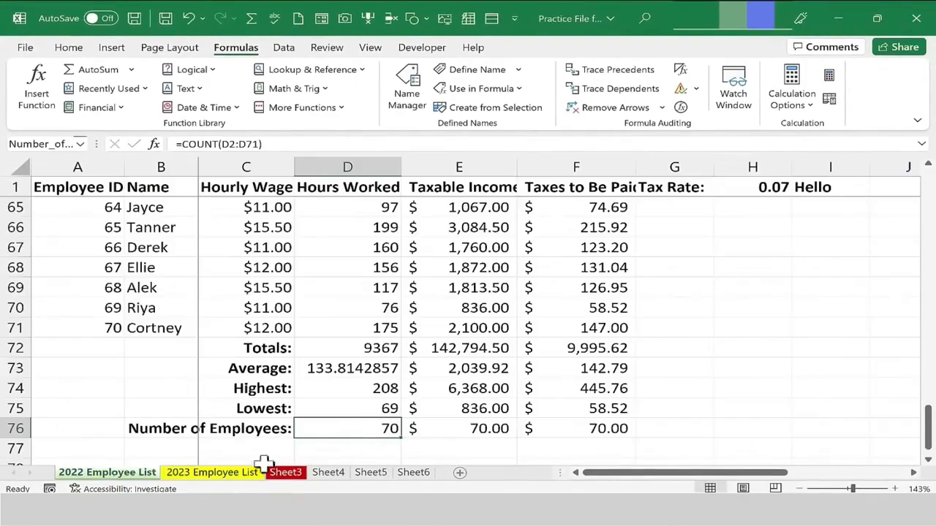
click(218, 474)
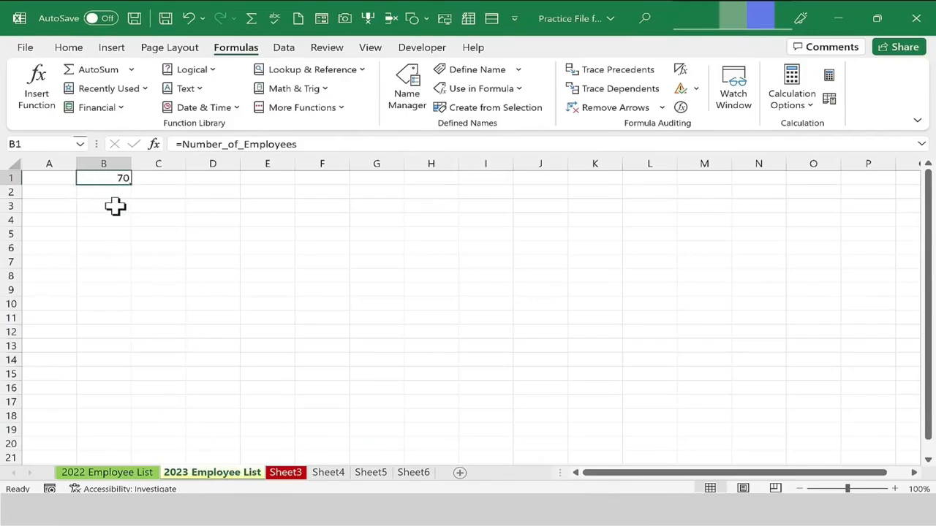
From the 2022 Employee List sheet, define the name PI with Workbook scope, referring to the constant =3.14
click(120, 473)
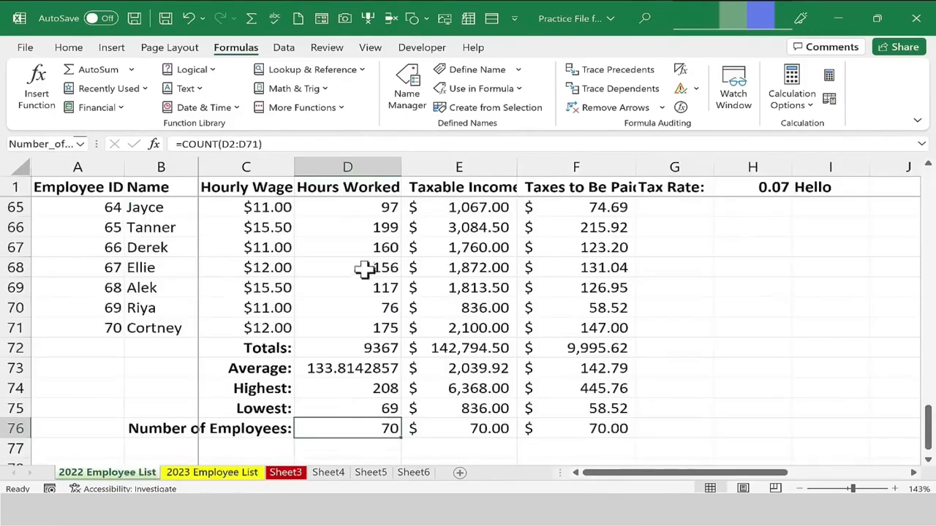
click(500, 73)
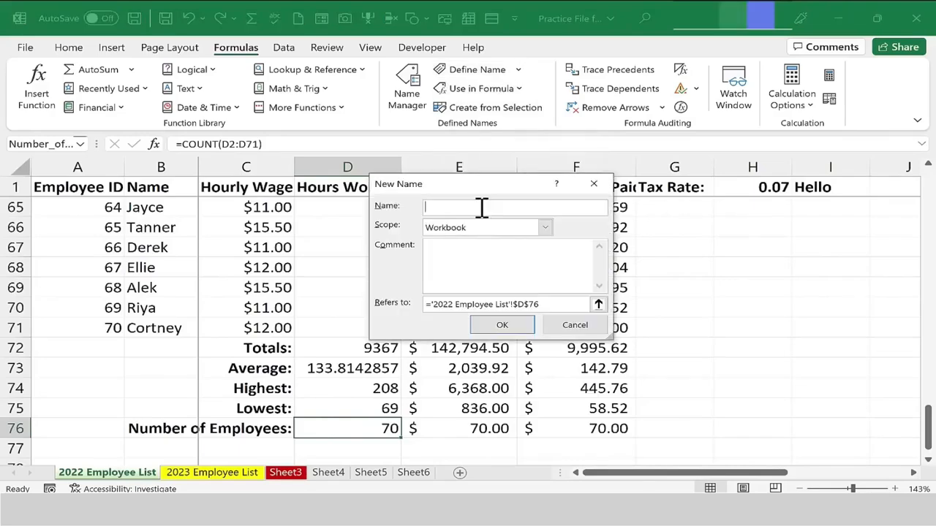
text(Pi)
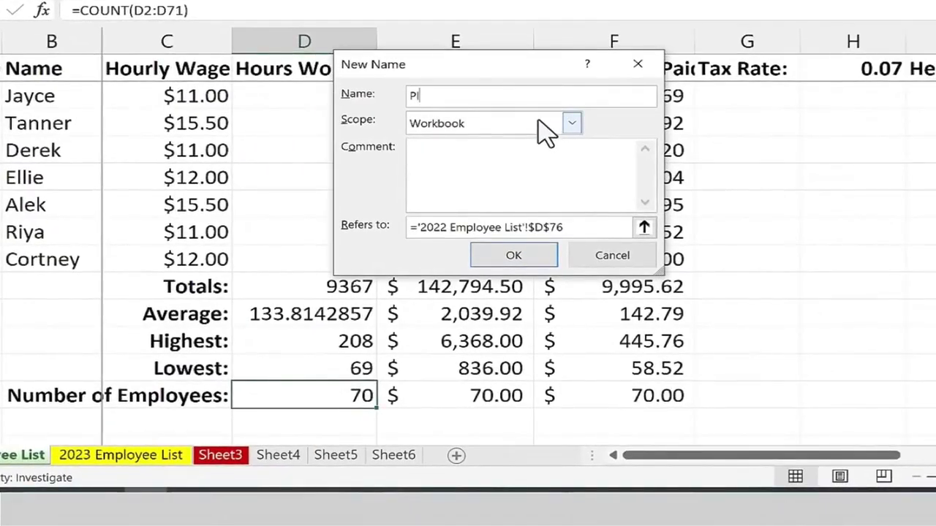
click(545, 132)
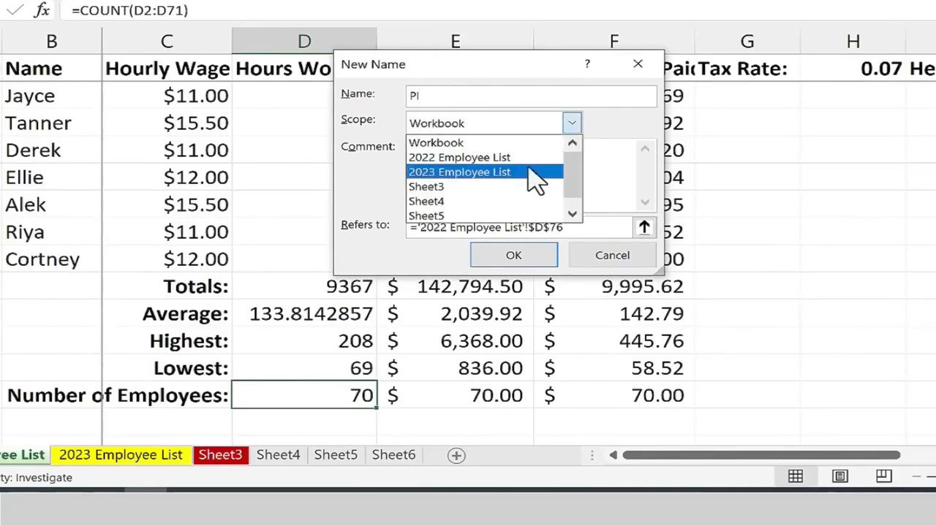
scroll(537, 192, down, 1)
scroll(529, 183, up, 1)
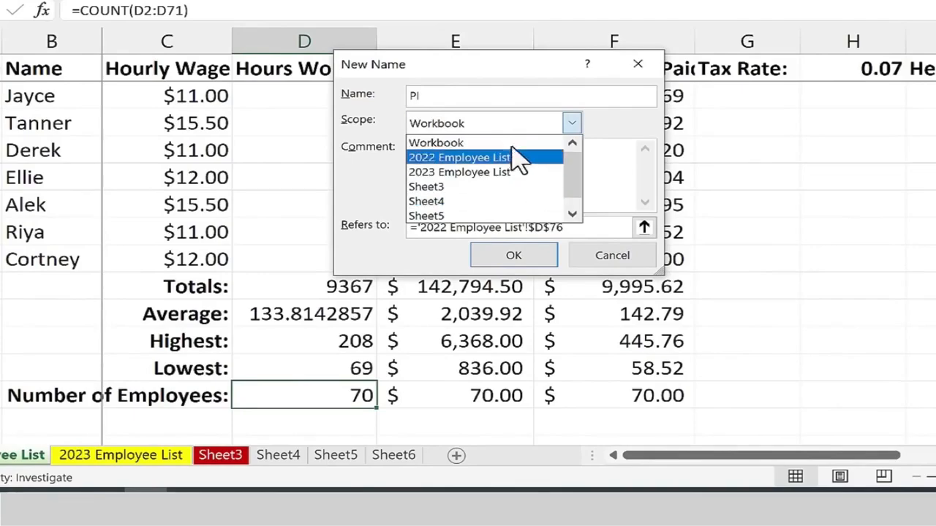
click(503, 141)
click(467, 174)
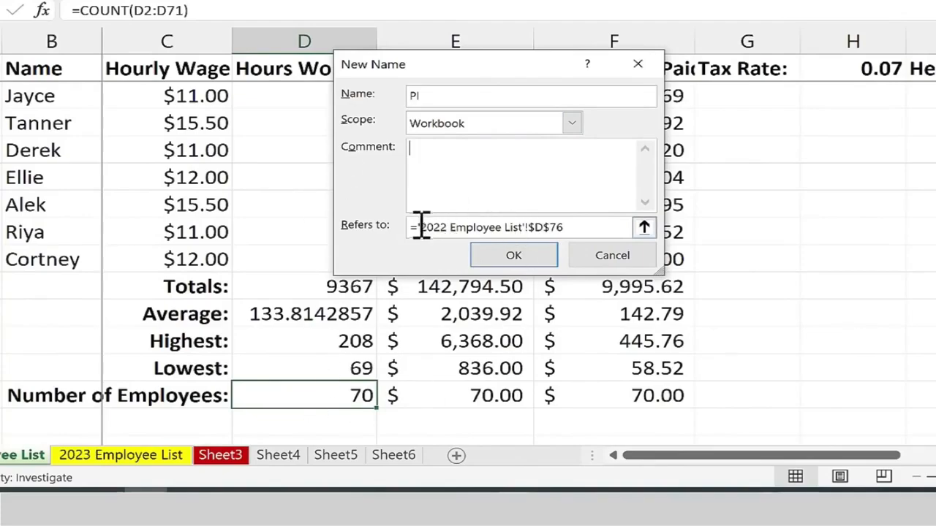
drag(421, 223, 591, 221)
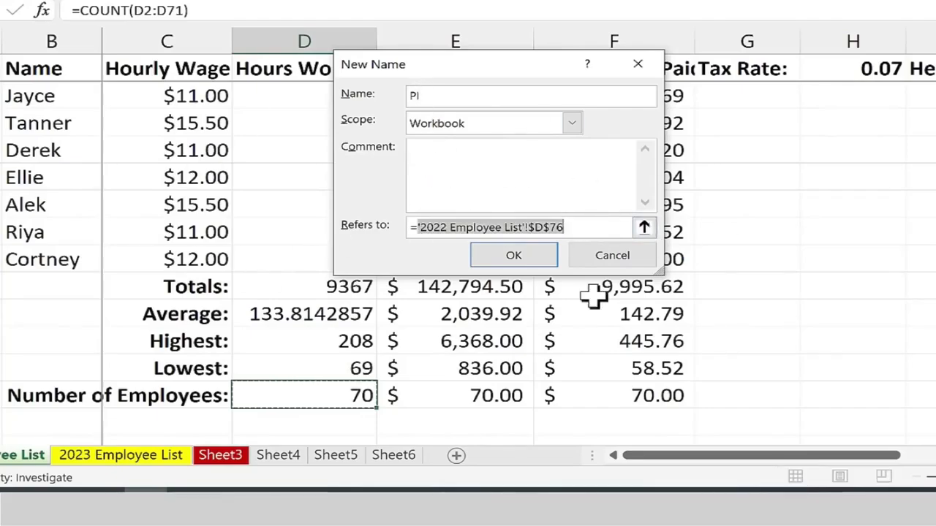
key(BackSpace)
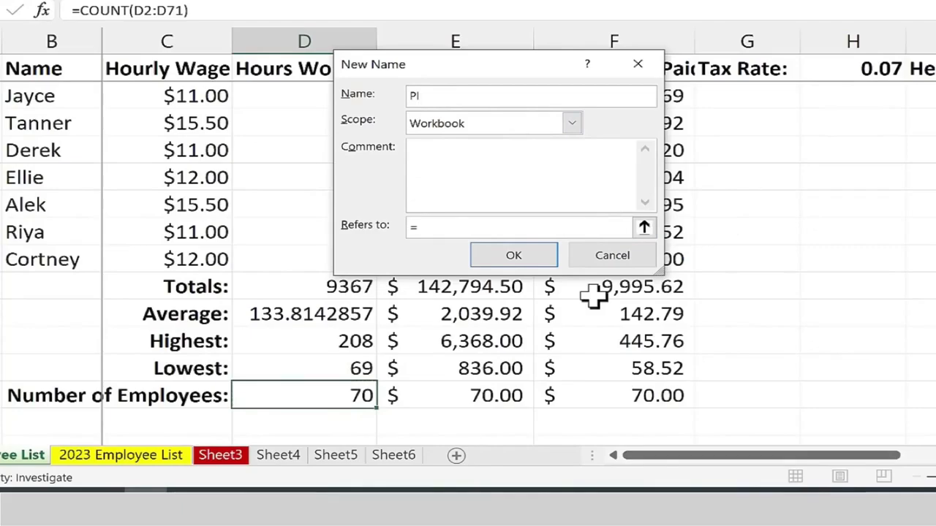
text(3.14)
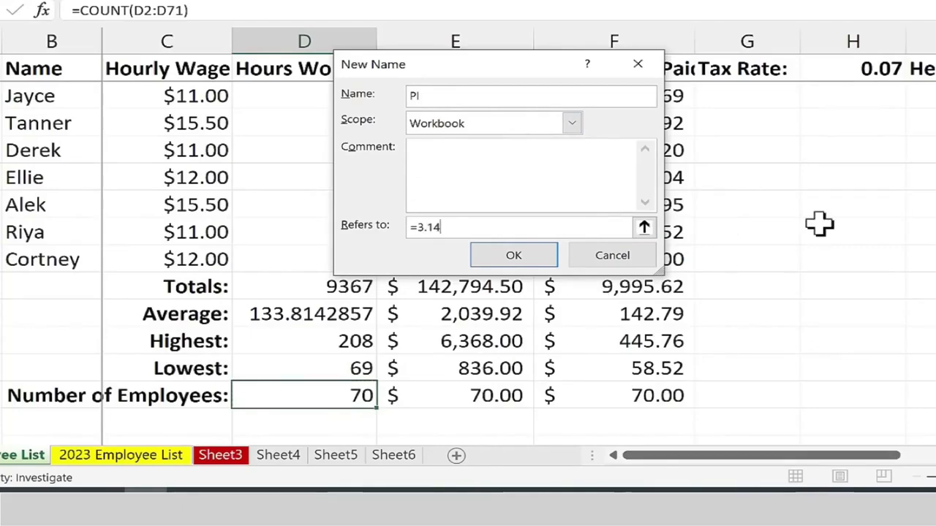
click(525, 255)
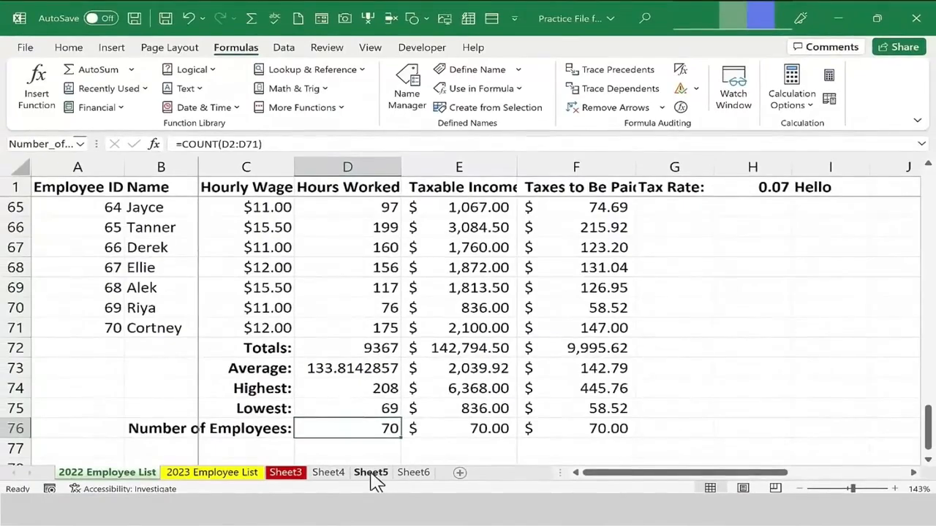
Enter the formula =PI in cell H4 of Sheet5
click(372, 473)
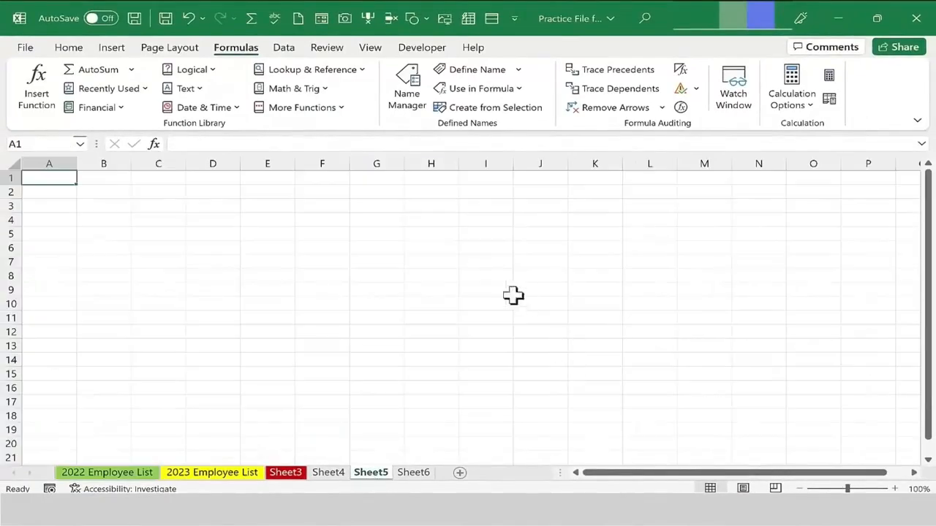
click(428, 218)
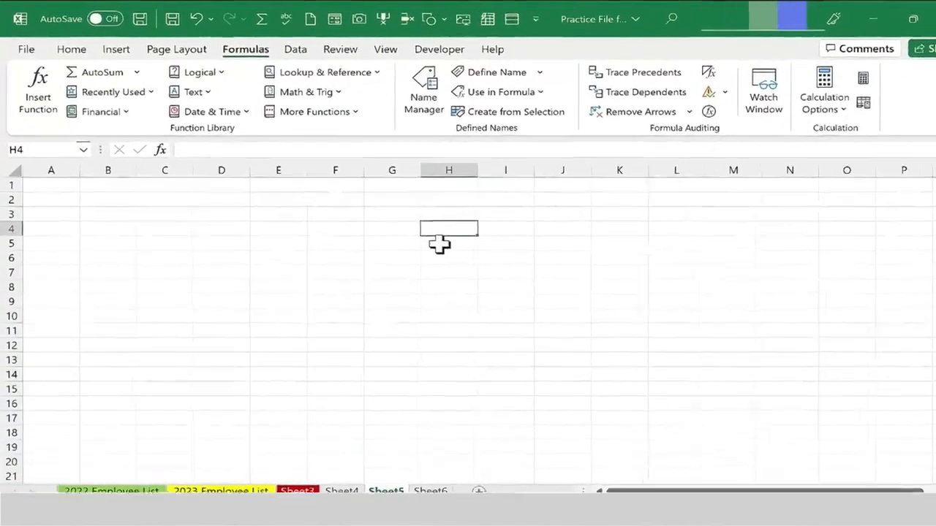
text(=pi)
double_click(565, 323)
key(BackSpace)
key(BackSpace)
key(BackSpace)
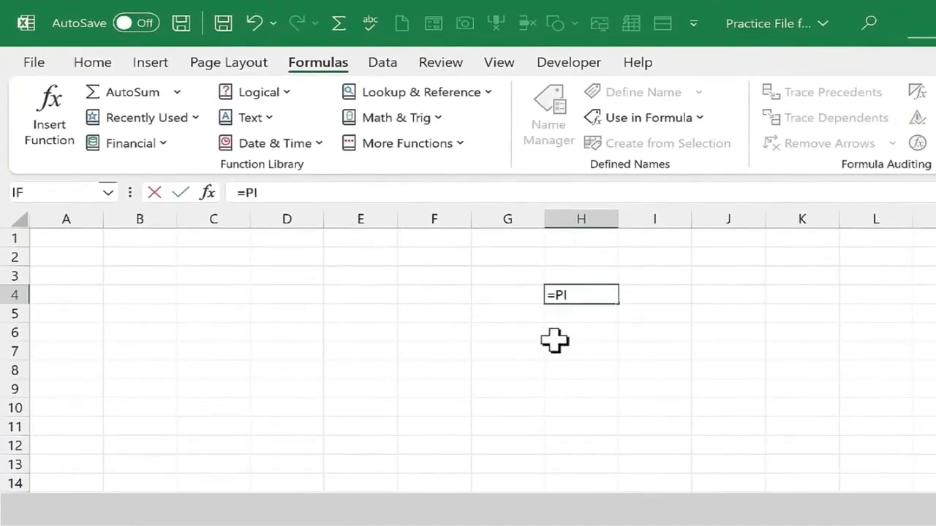
text(pi)
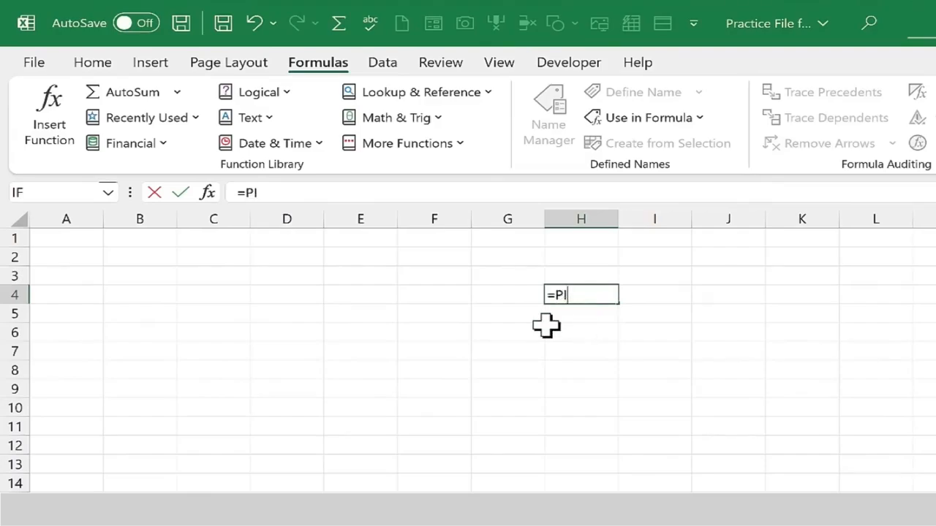
key(Return)
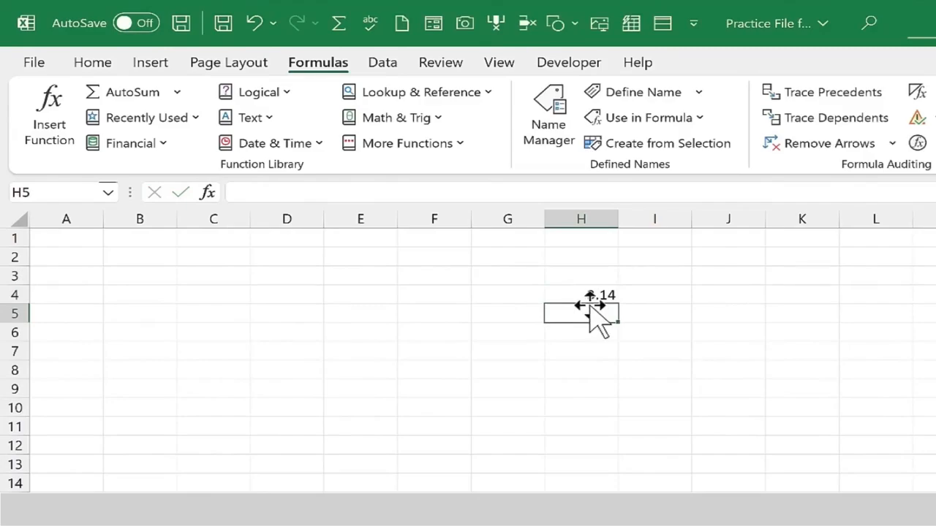
Define the name MWF with Workbook scope, referring to the array ={"Monday","Wednesday","Friday"}
click(662, 95)
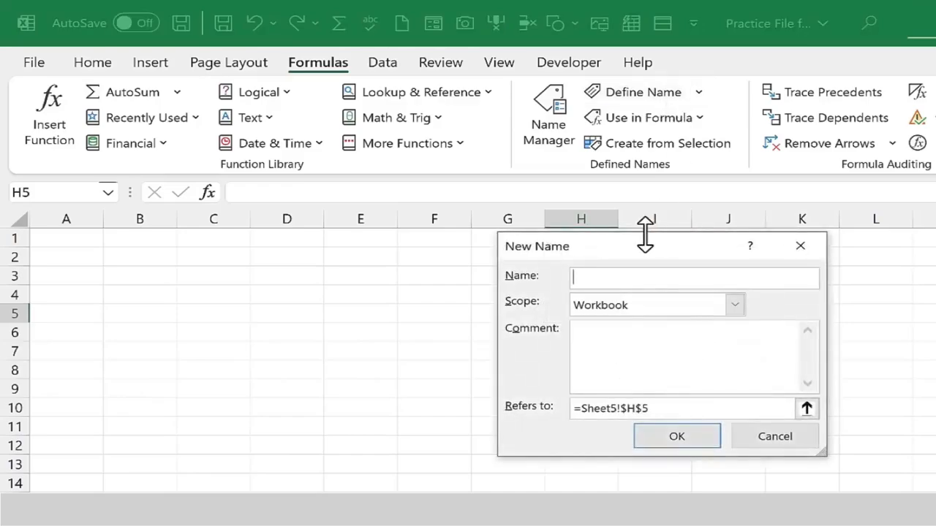
text(MWF)
click(598, 336)
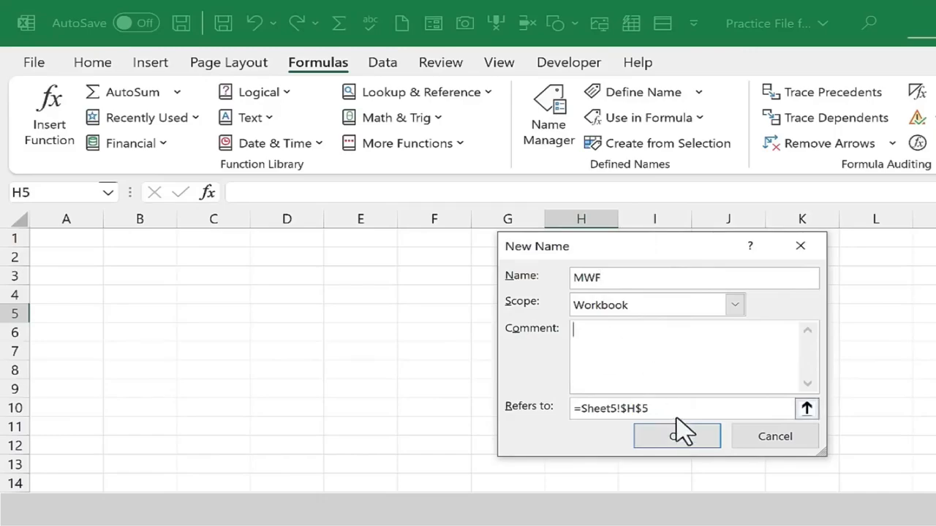
drag(676, 413, 585, 414)
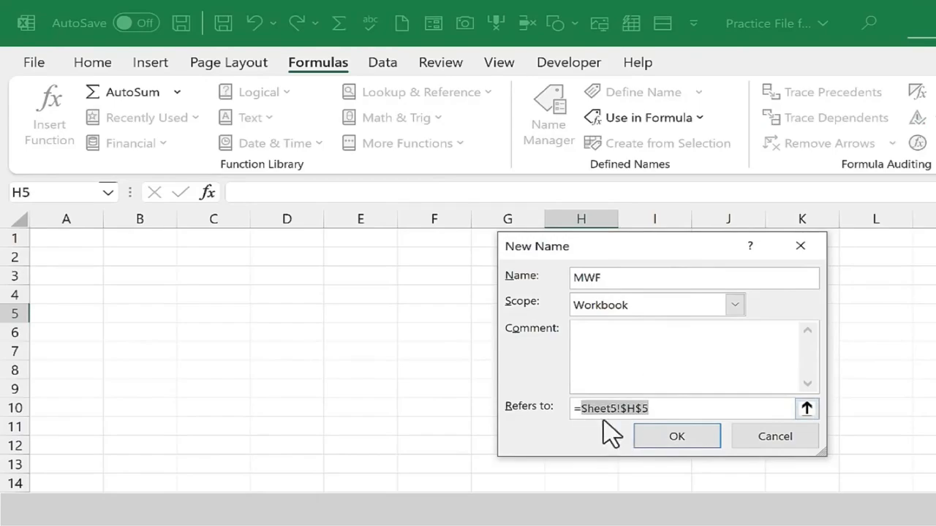
key(BackSpace)
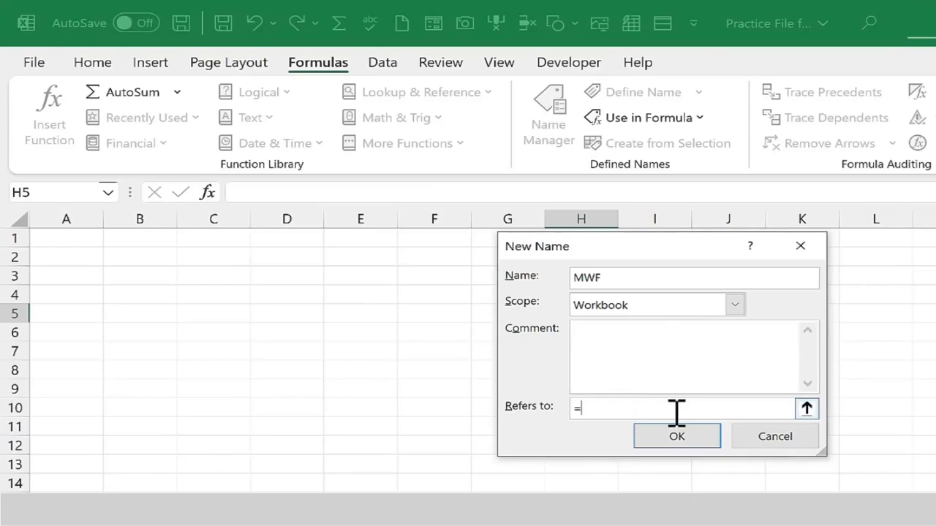
text(()
text("Monday)
text(",")
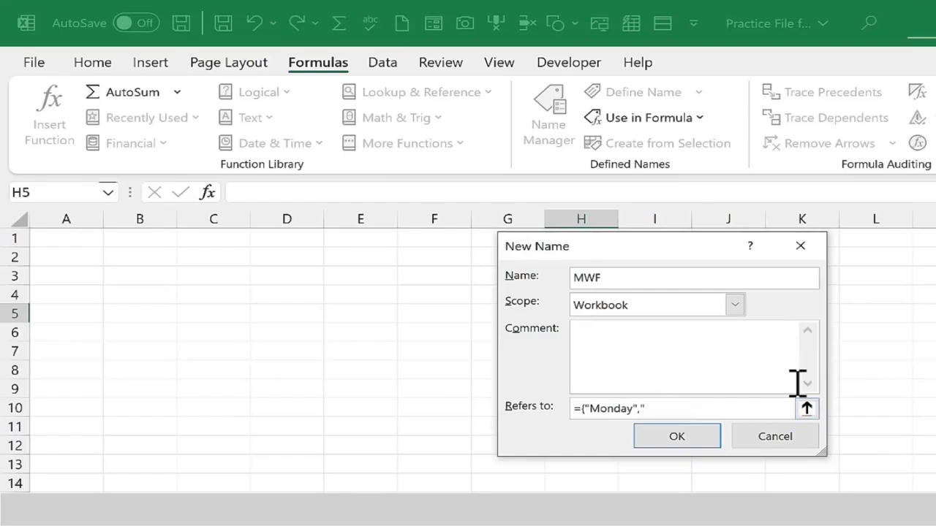
text(Wednesday","Friday)
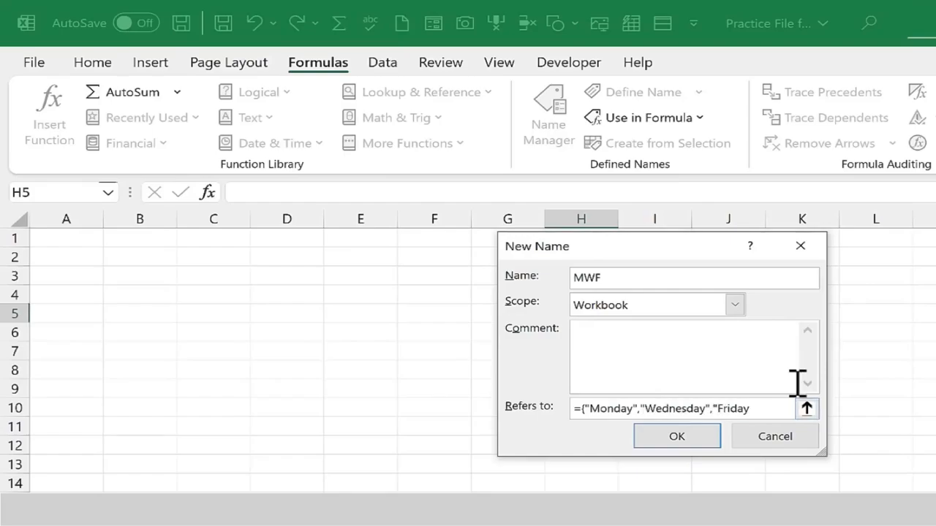
text("})
key(Return)
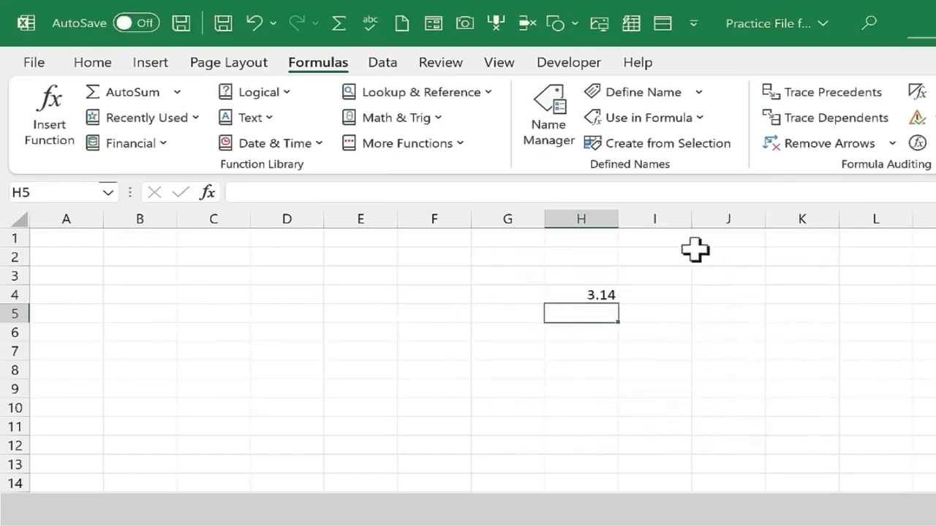
Enter the formula =MWF in cell I1 of Sheet5
click(673, 241)
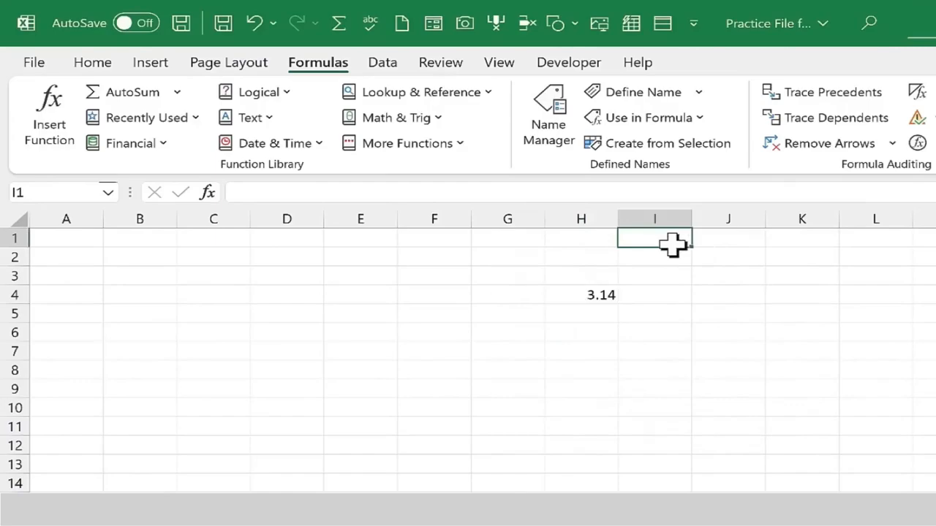
text(=mwf)
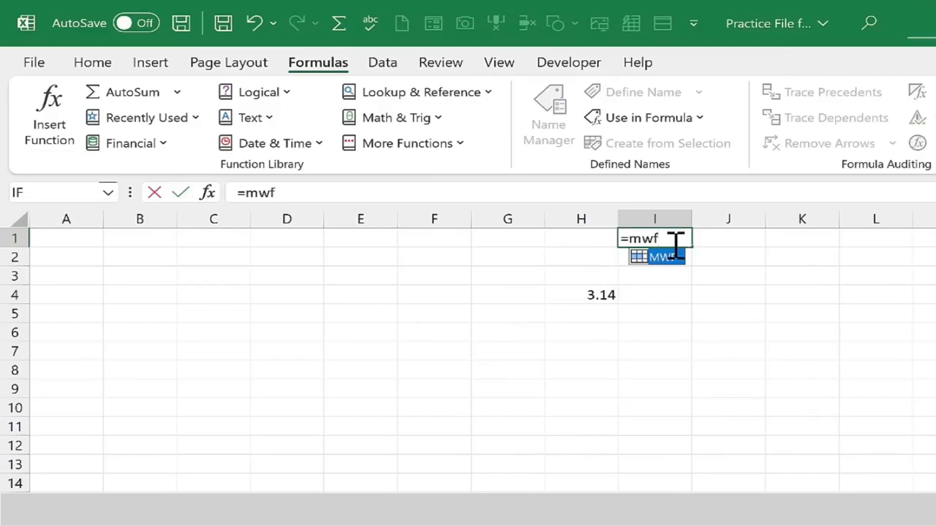
key(Return)
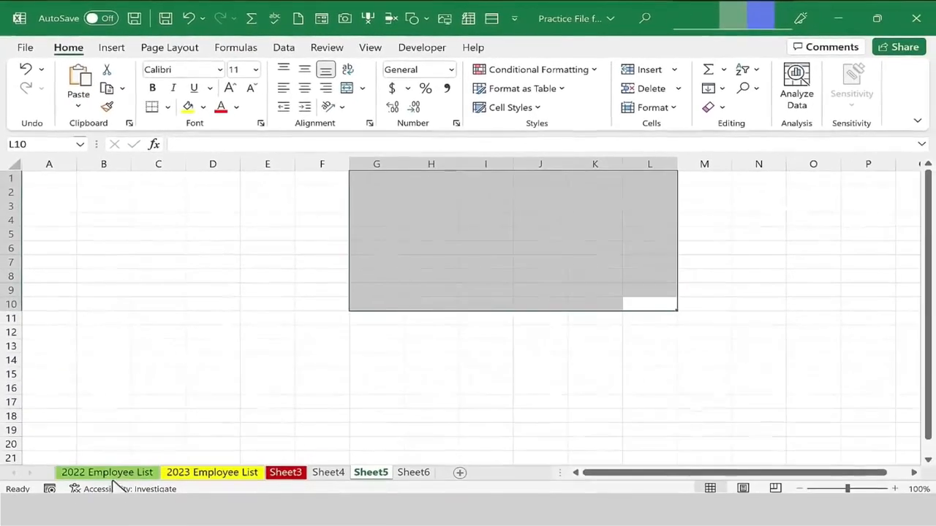
Add the heading Last Update in cell J1 of the 2022 Employee List sheet and autofit column J to it
click(109, 473)
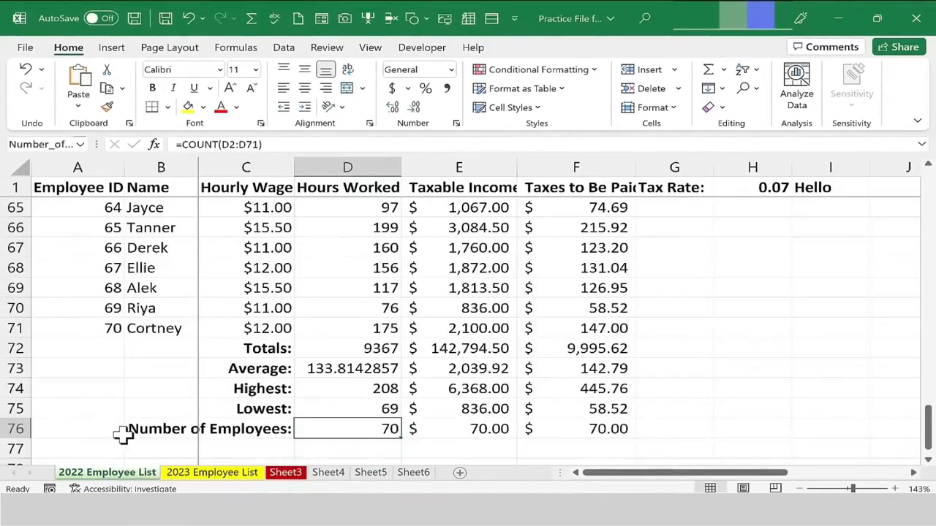
scroll(397, 373, up, 20)
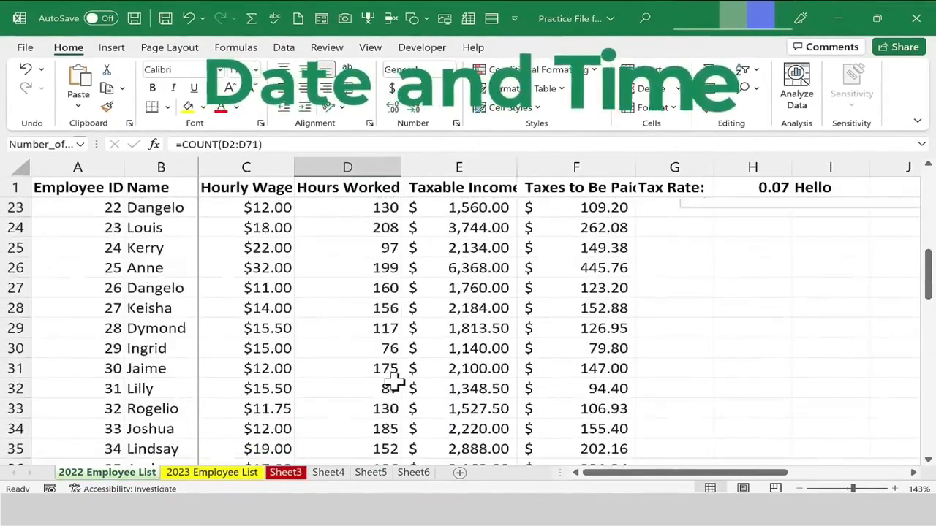
scroll(408, 373, up, 1)
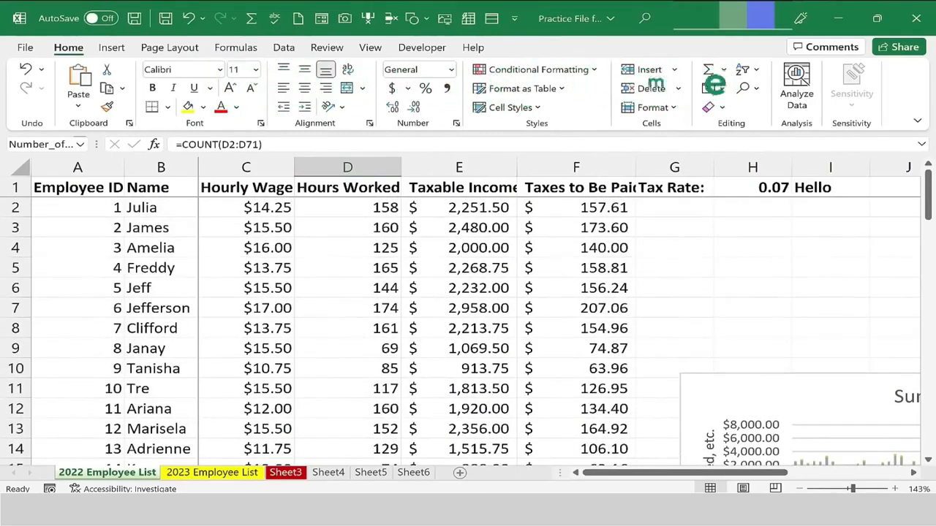
drag(706, 473, 787, 475)
click(608, 186)
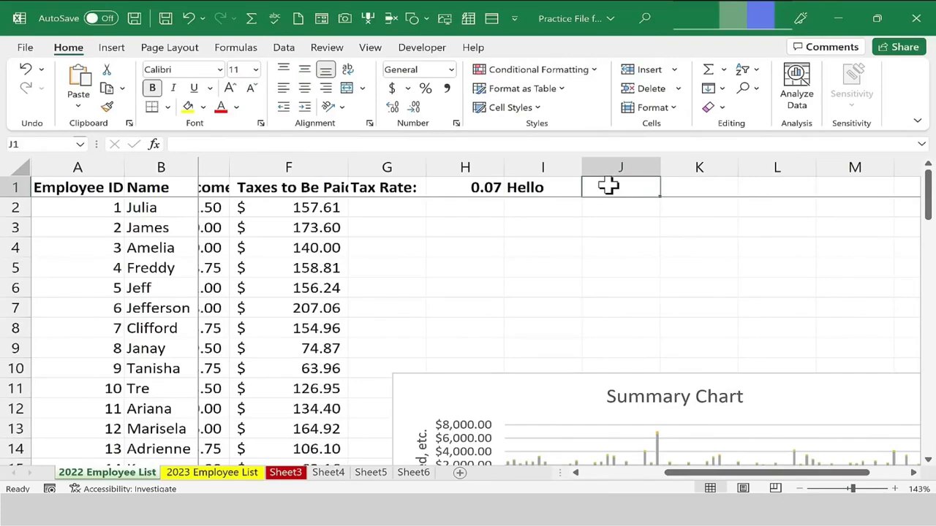
text(Last Update)
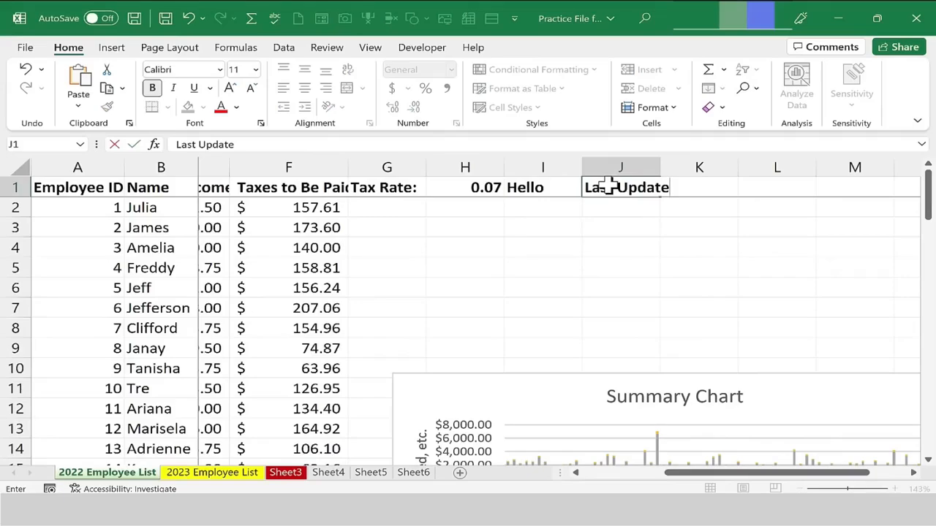
key(Return)
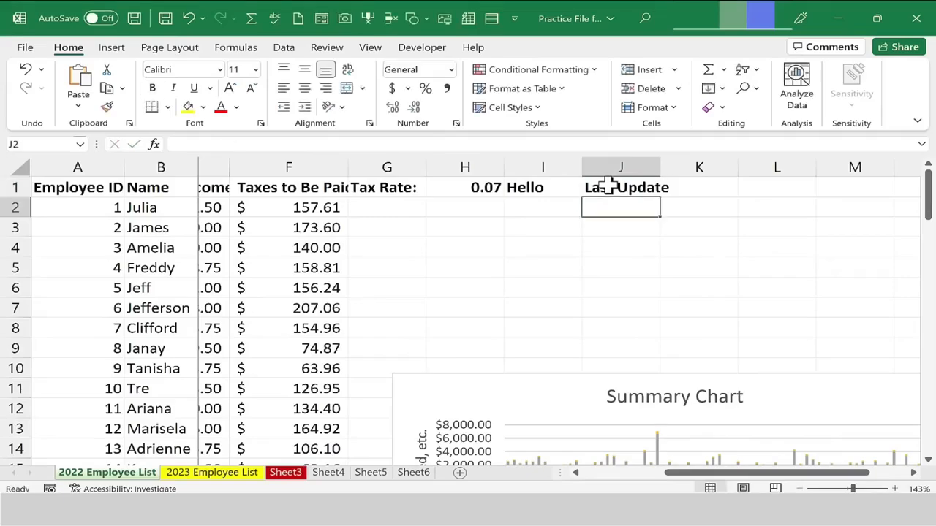
double_click(660, 168)
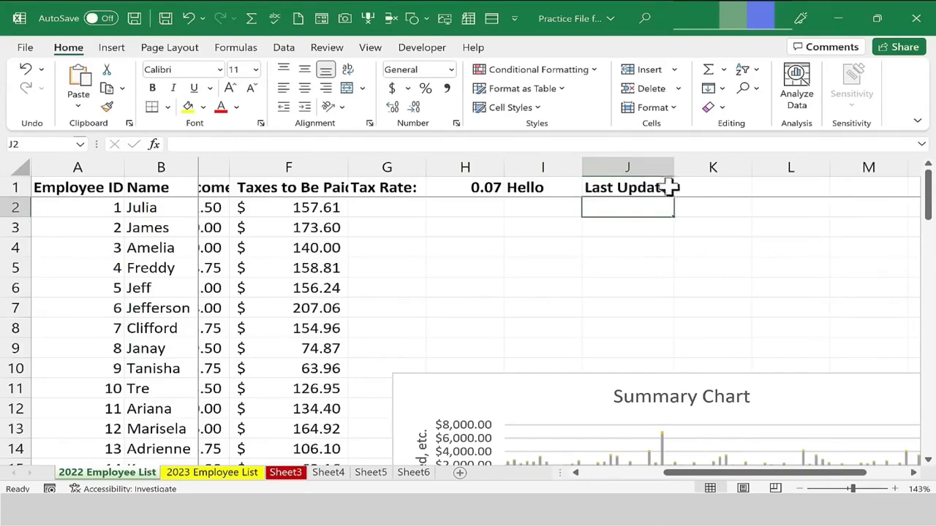
Insert the current date in cell K1 and the current time in cell L1, beside the Last Update heading
click(713, 188)
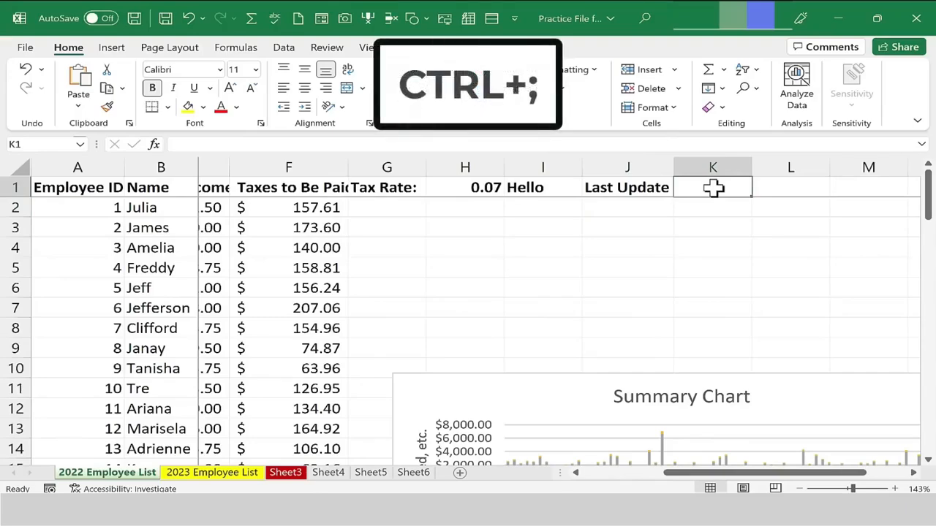
key(ctrl+semicolon)
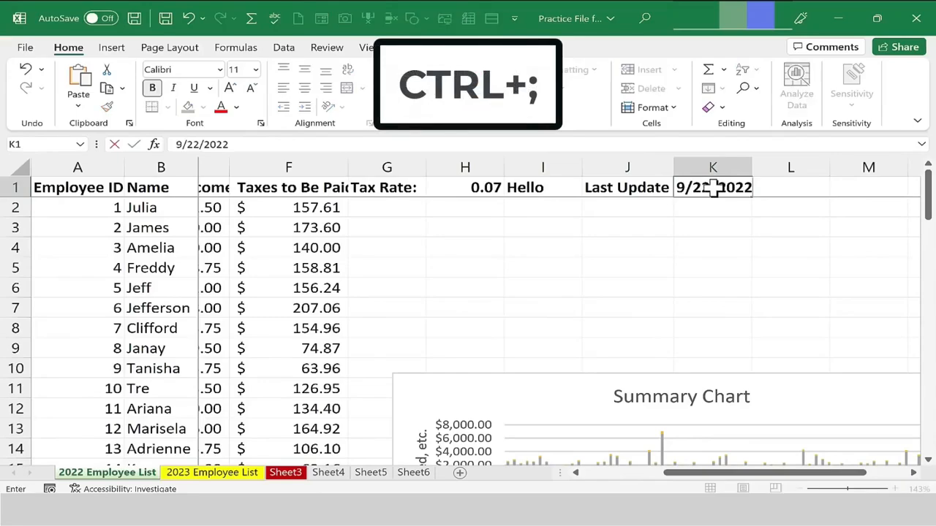
click(790, 191)
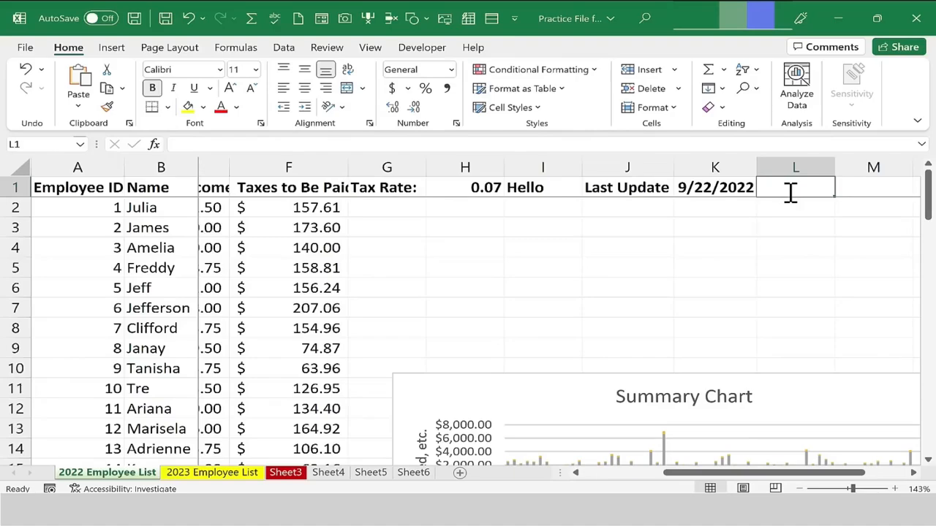
key(ctrl+shift+semicolon)
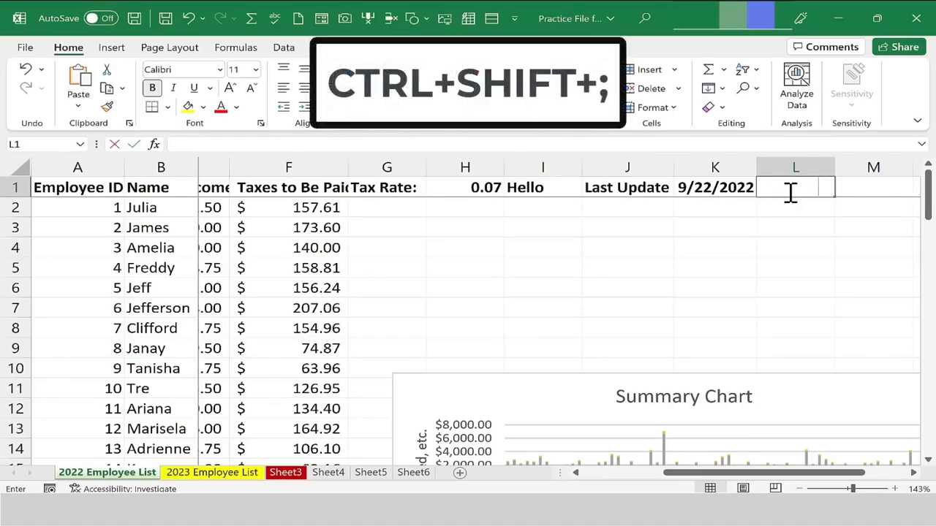
key(ctrl+shift+semicolon)
key(Return)
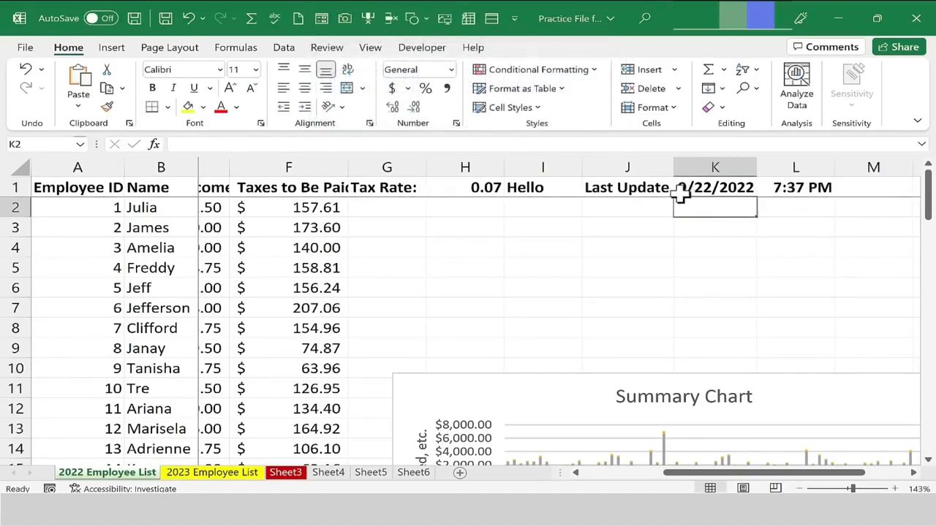
click(721, 192)
click(807, 188)
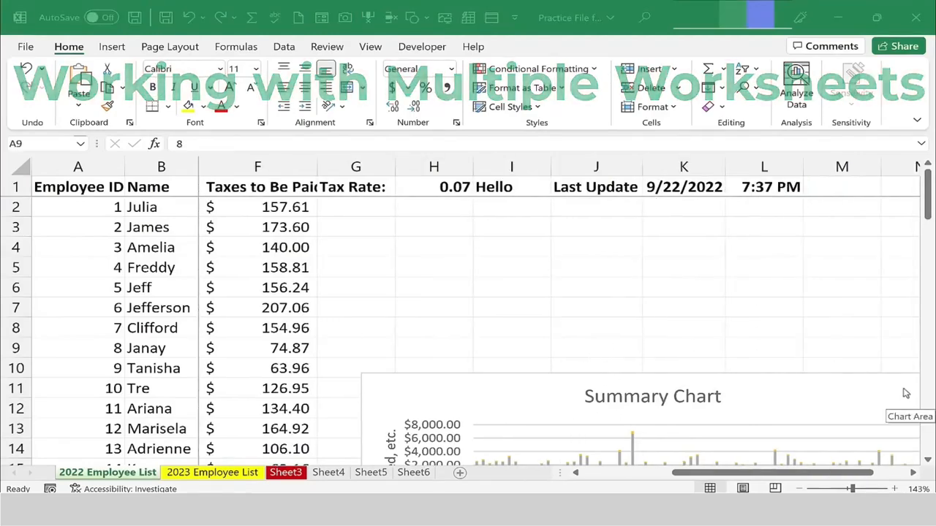
Look through the 2023 Employee List, Sheet3 and Sheet4 worksheets, and return to the 2022 Employee List
click(212, 474)
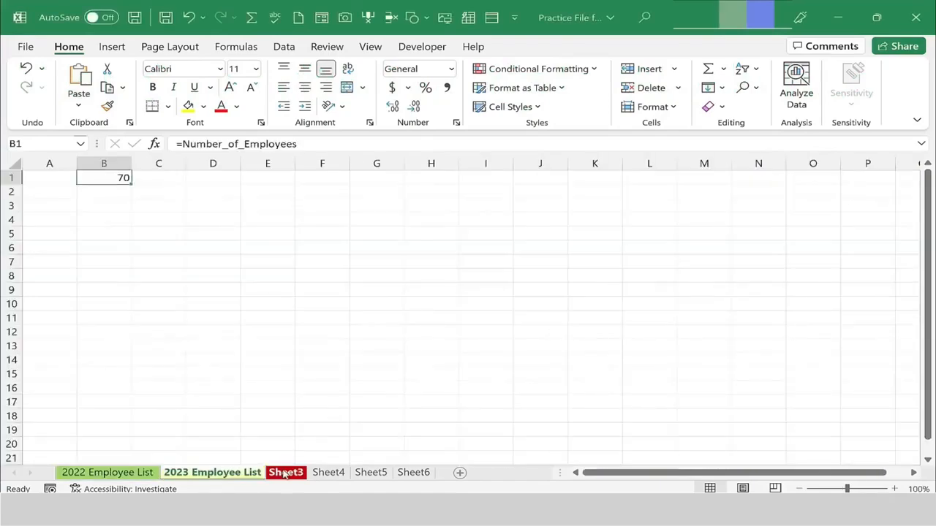
click(285, 474)
click(339, 475)
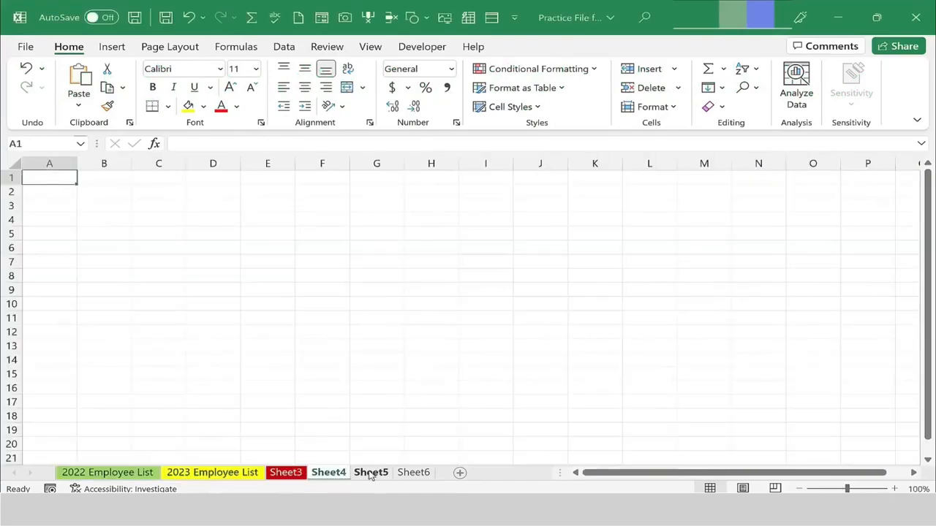
click(286, 474)
click(220, 474)
click(133, 473)
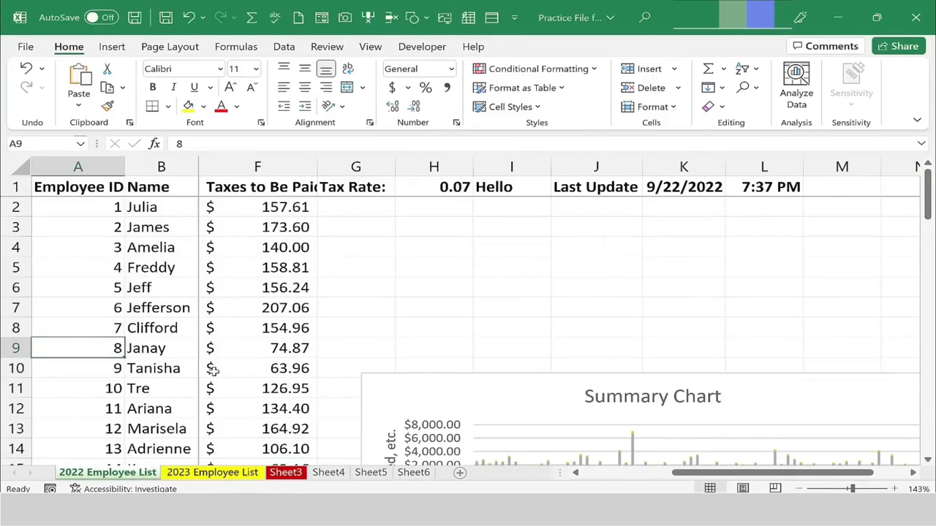
click(164, 350)
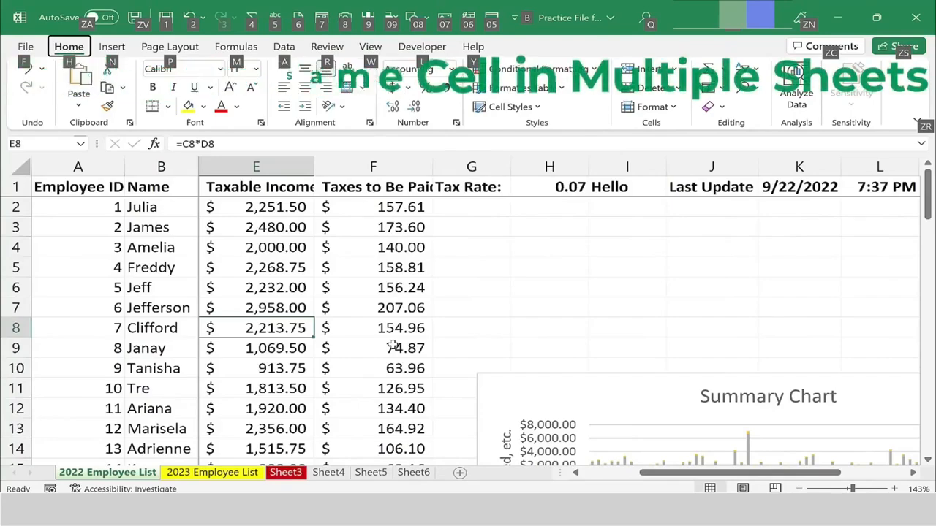
Change the Taxable Income heading in cell E1 of the 2022 Employee List sheet alone to Income
drag(649, 473, 533, 480)
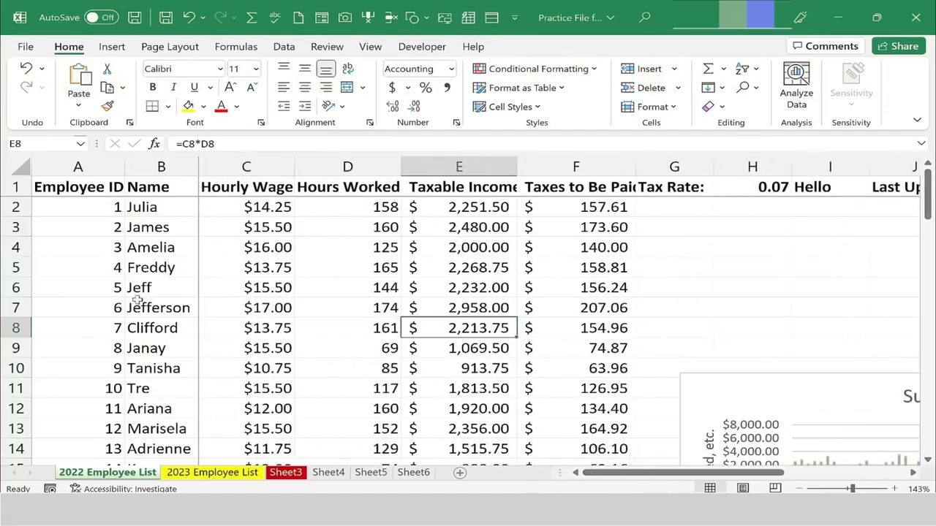
click(473, 187)
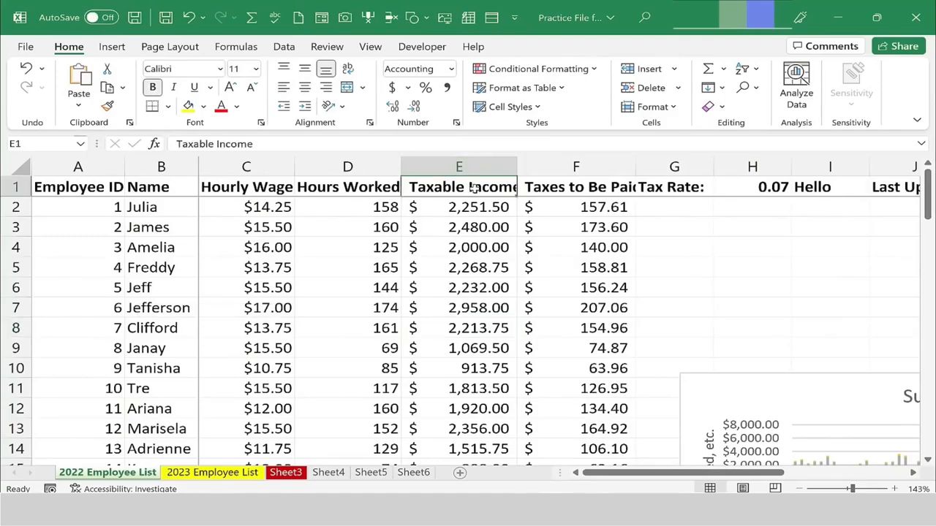
text(Income)
key(Return)
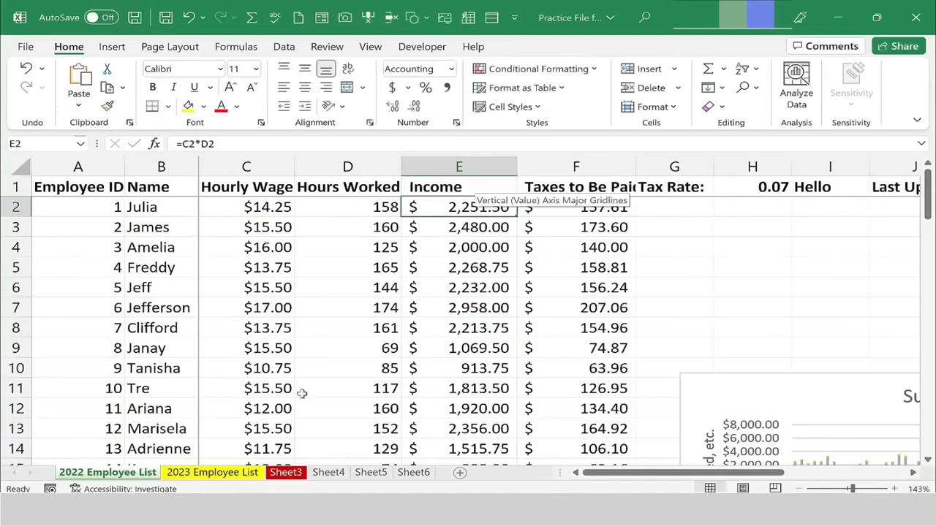
Check the 2023 Employee List and Sheet3 worksheets for the Income heading in cell E1
click(199, 473)
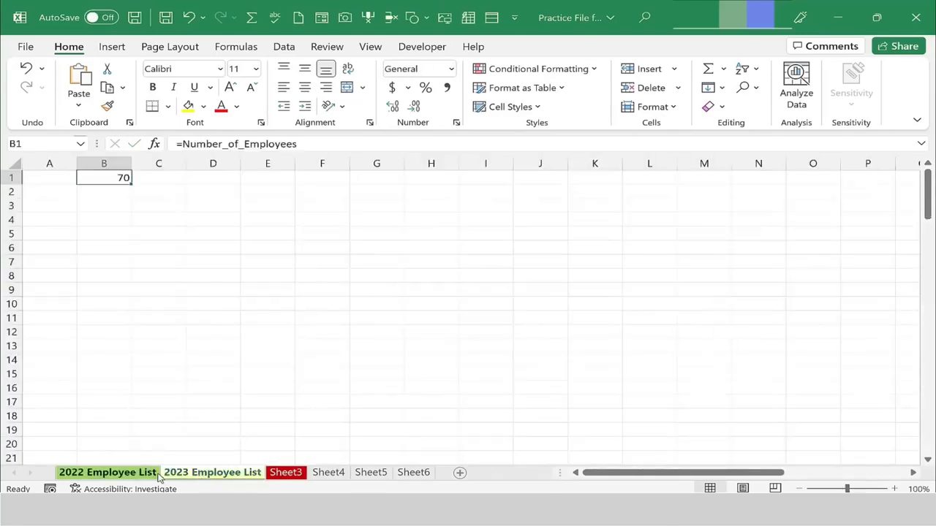
click(286, 473)
click(117, 473)
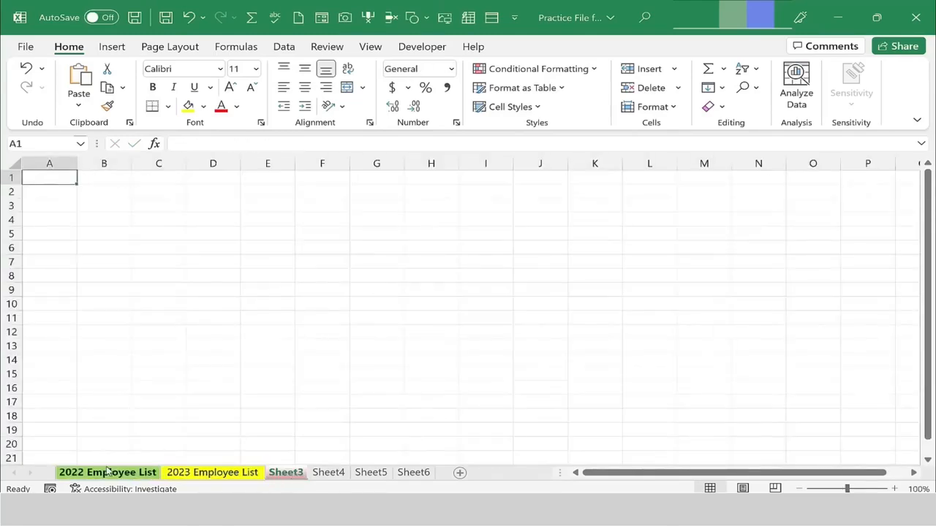
click(213, 473)
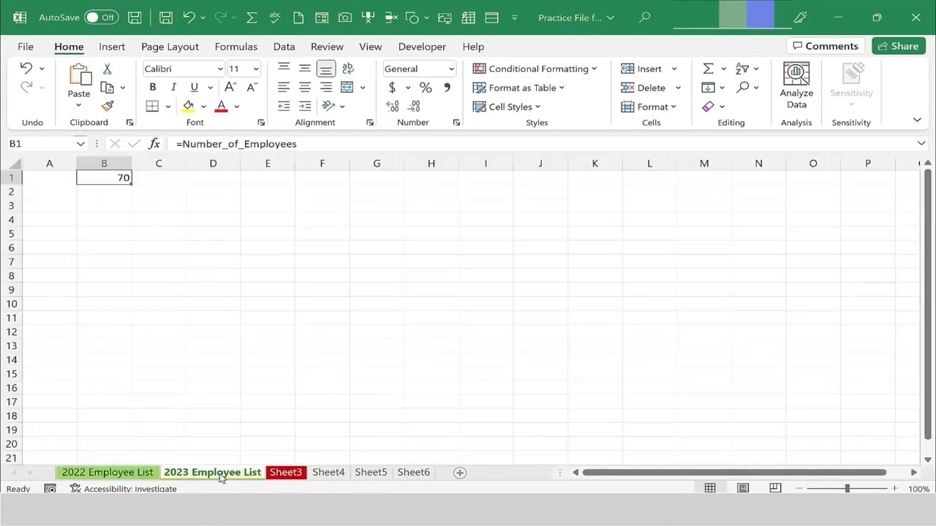
Undo the heading change in cell E1 of the 2022 Employee List sheet
click(133, 475)
key(ctrl+z)
key(ctrl+z)
key(ctrl+z)
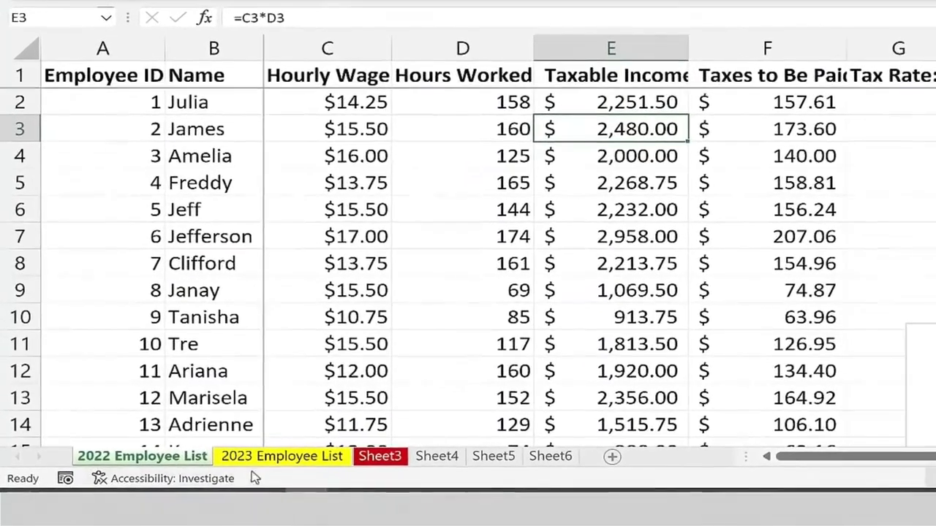
Group the consecutive sheets from 2022 Employee List through Sheet5 and enter the heading Income in cell E1 of all of them
key(shift)
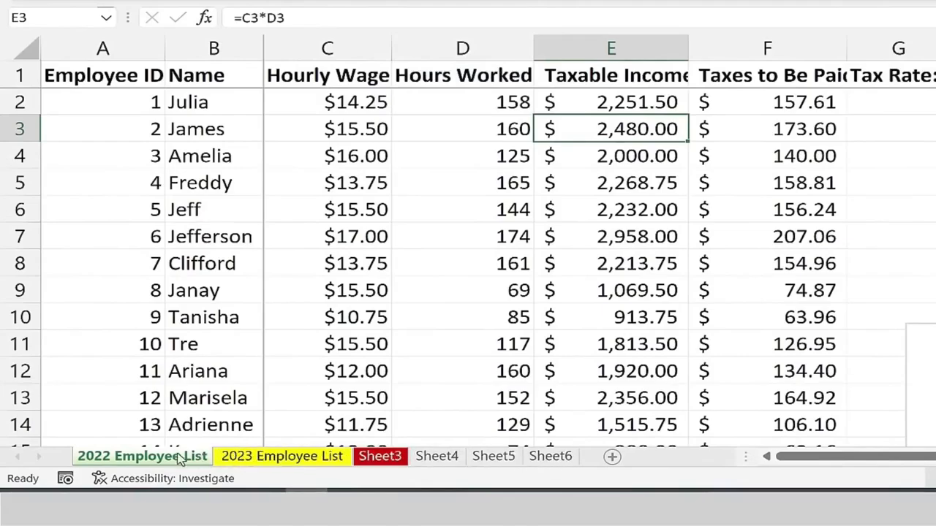
shift+click(485, 458)
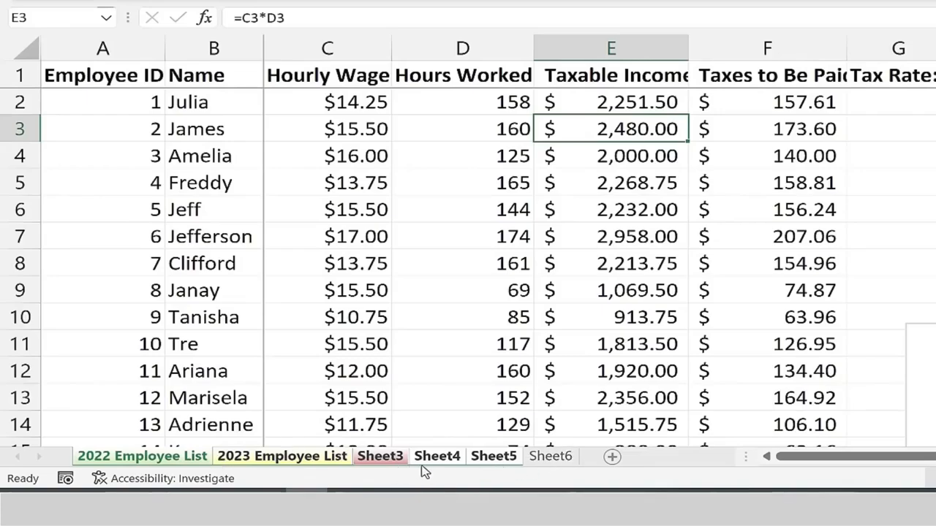
click(627, 76)
text(Inc)
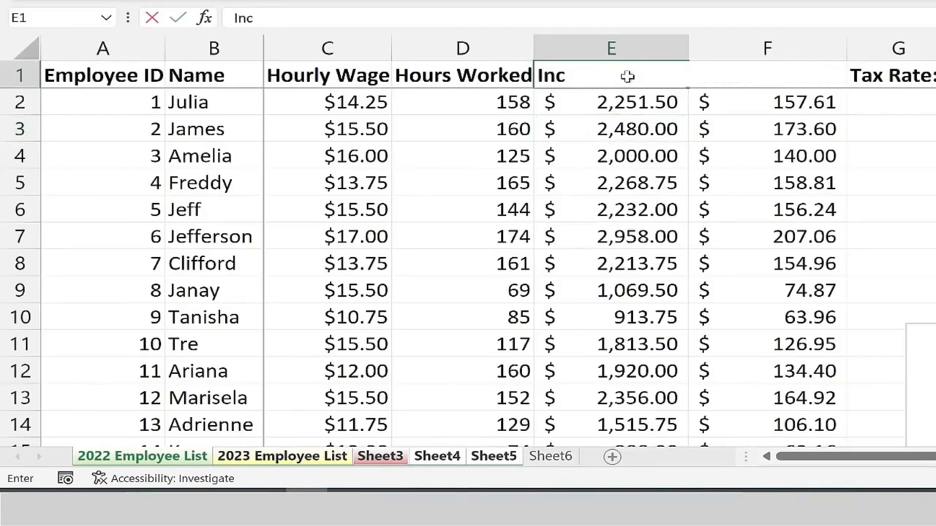
text(ome)
key(Return)
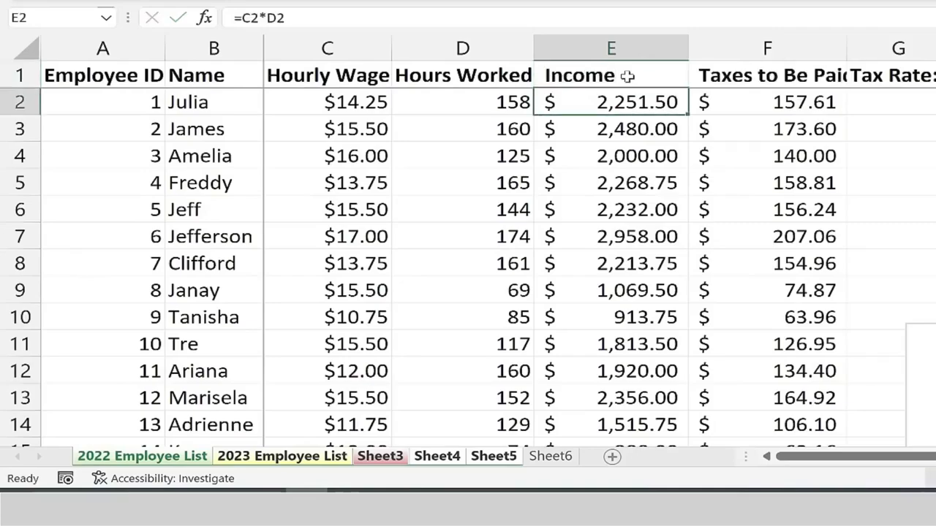
Compare cell E1 on the grouped sheets with cell E1 on the ungrouped Sheet6
click(291, 459)
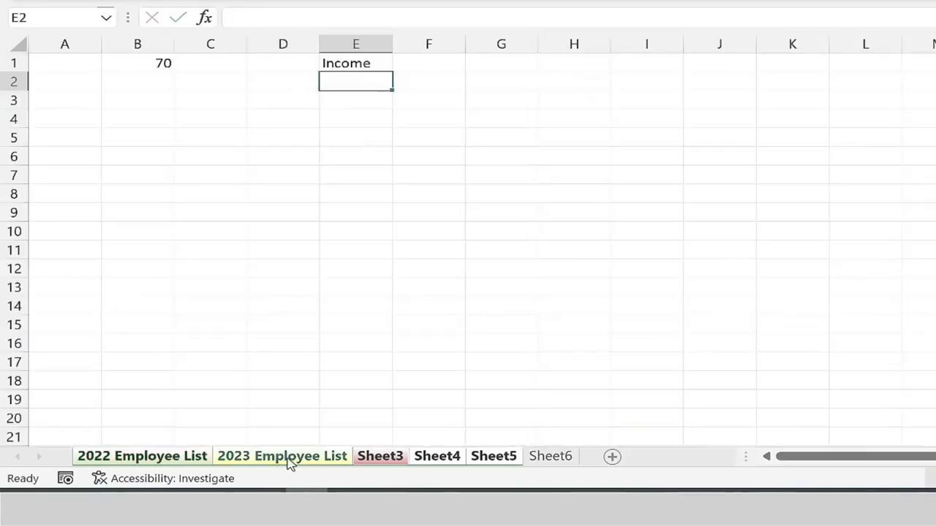
click(354, 66)
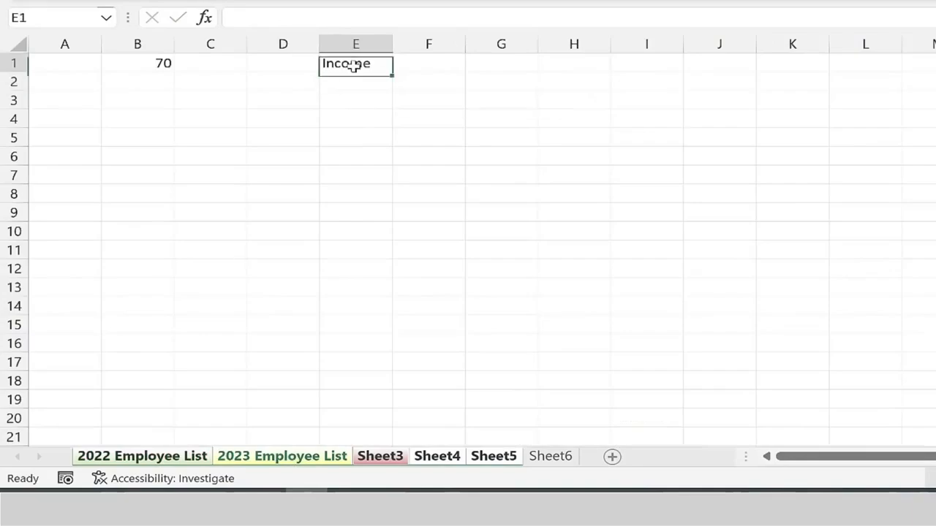
click(380, 456)
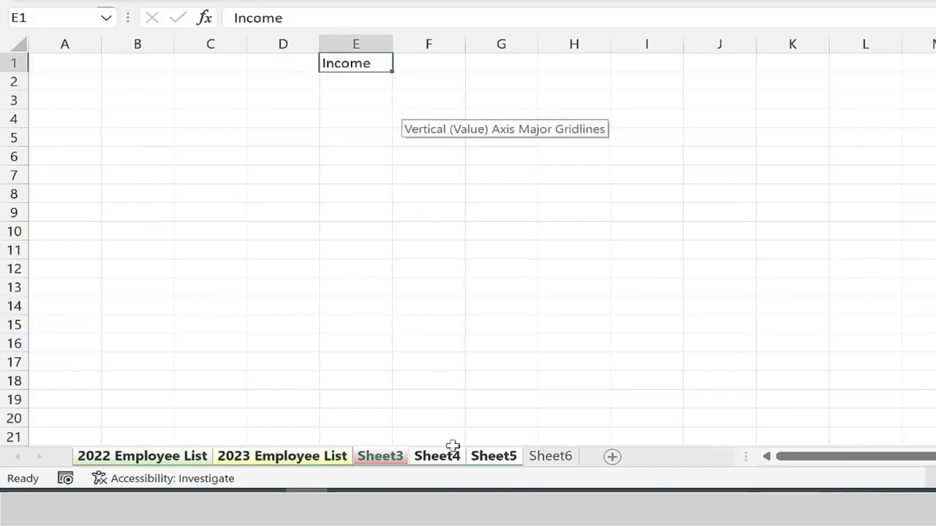
click(448, 418)
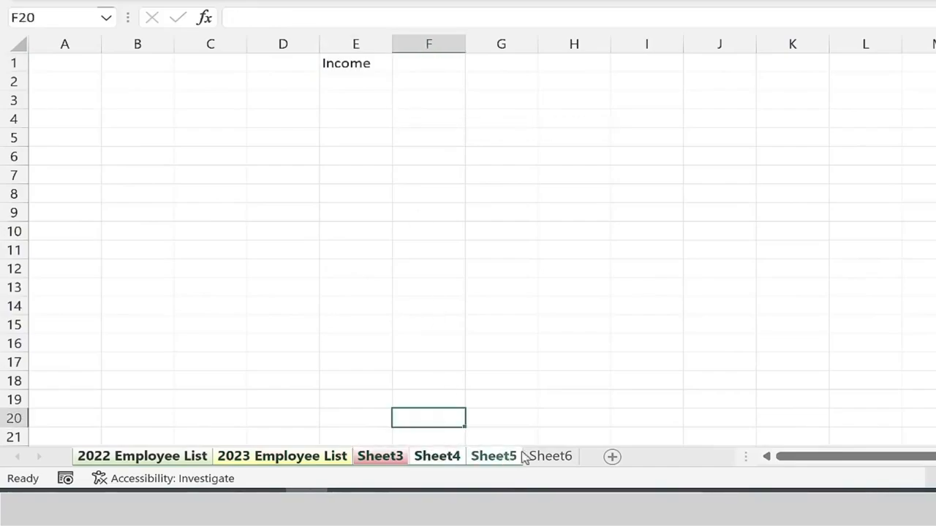
click(554, 457)
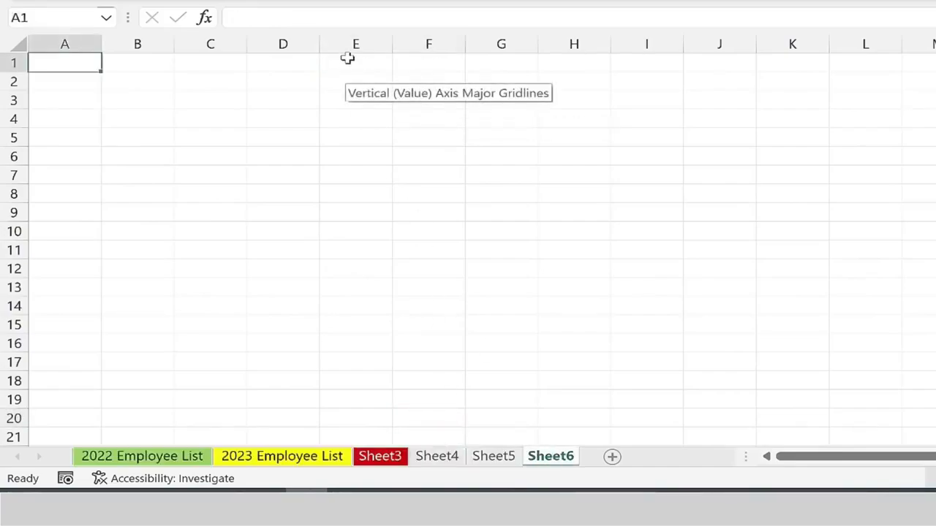
click(171, 415)
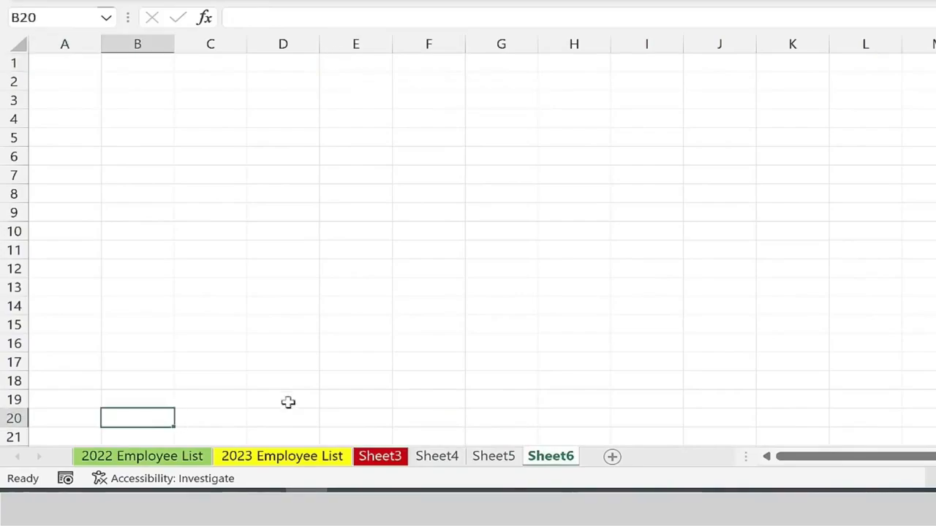
Group only the 2022 Employee List, Sheet3 and Sheet5, enter ID in cell A1 of all three, and check the grouped sheets
click(143, 456)
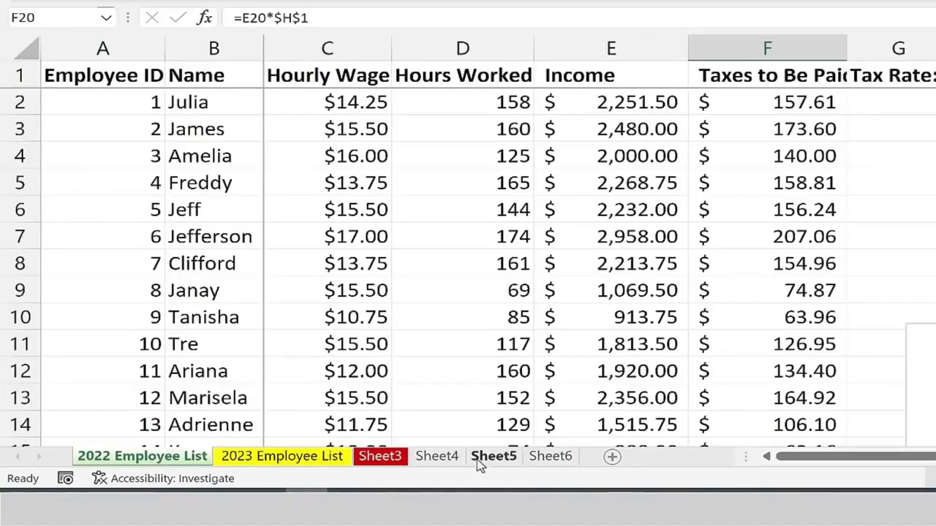
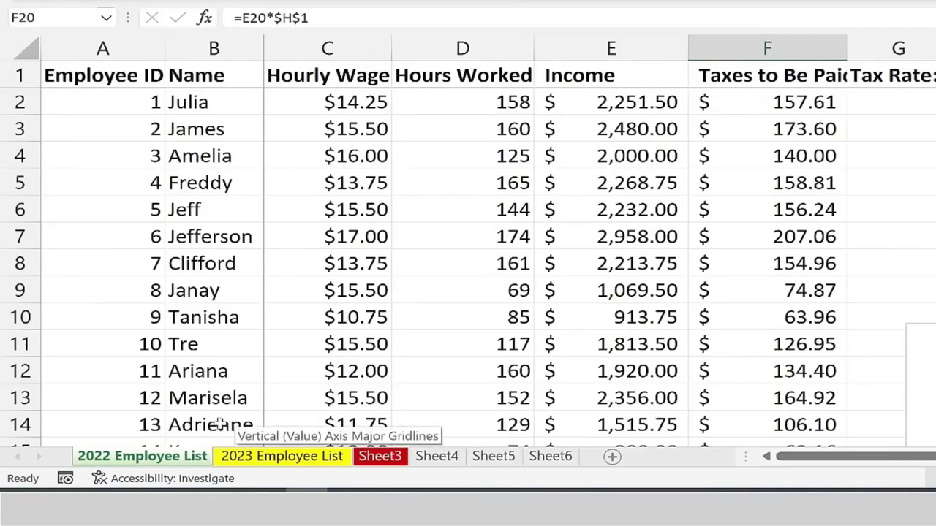
key(ctrl)
ctrl+click(381, 458)
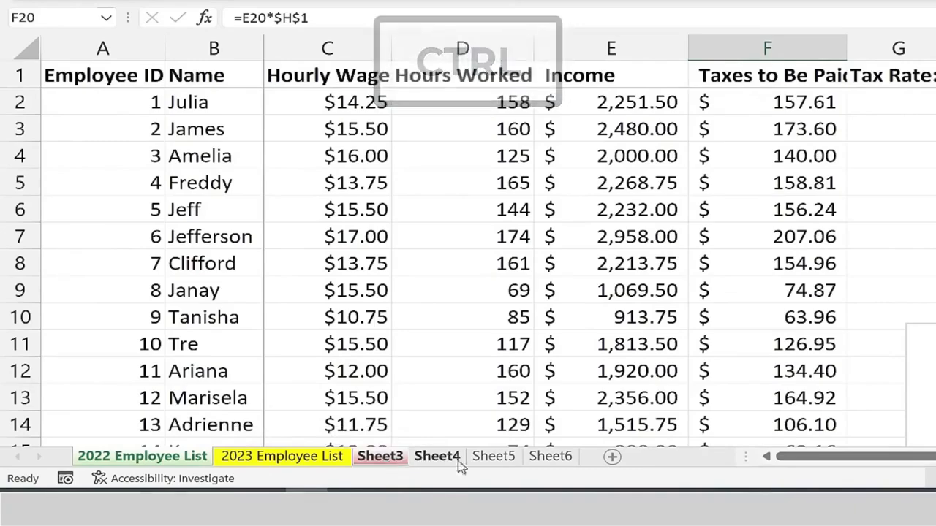
ctrl+click(495, 458)
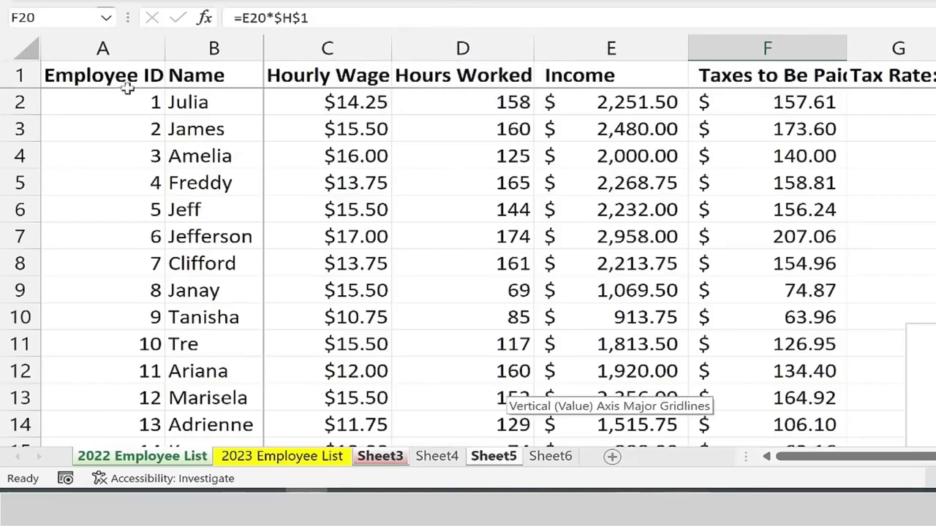
click(125, 77)
text(ID)
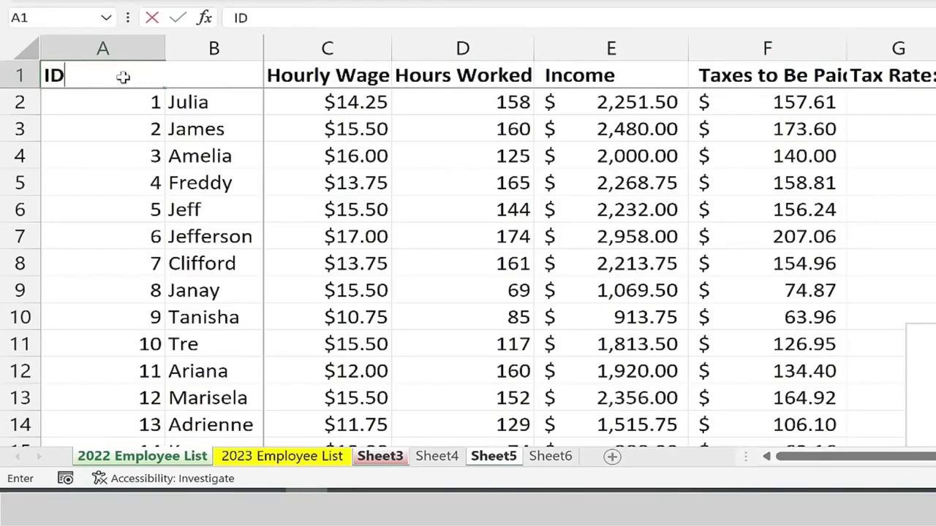
key(Return)
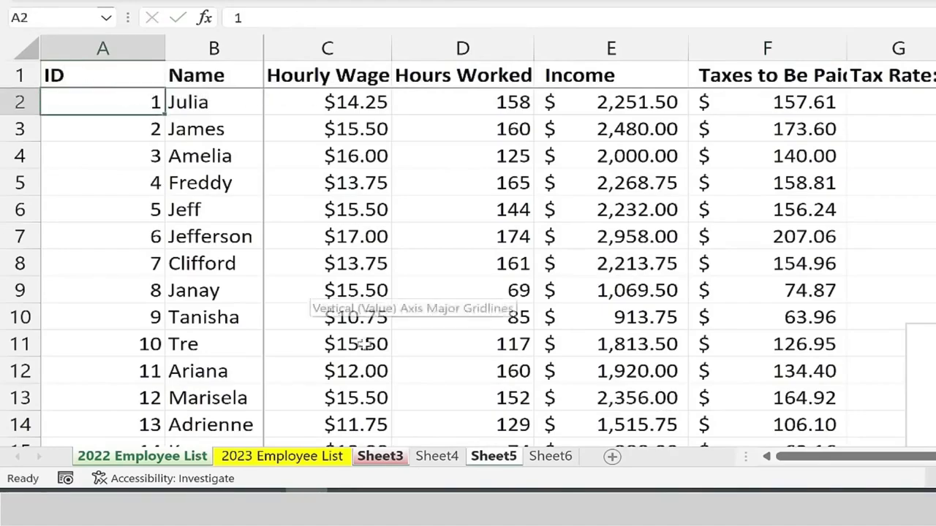
click(383, 458)
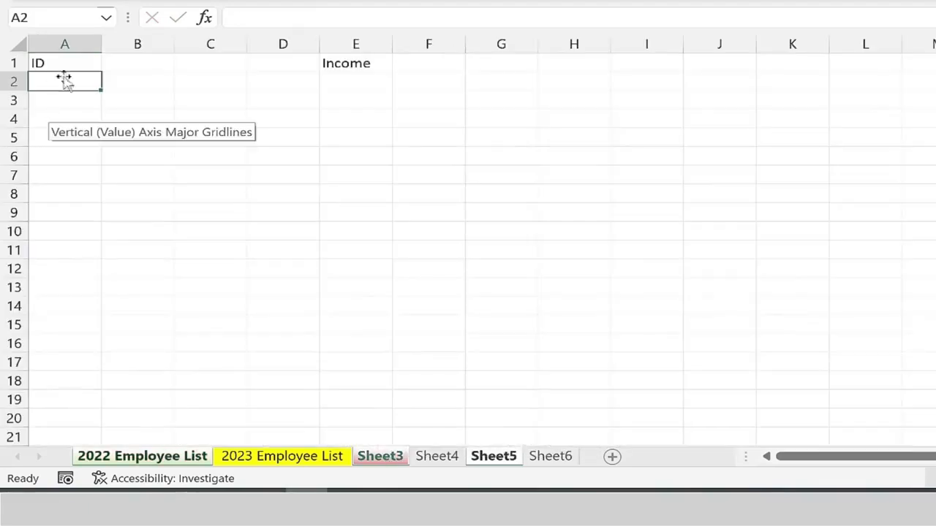
click(494, 458)
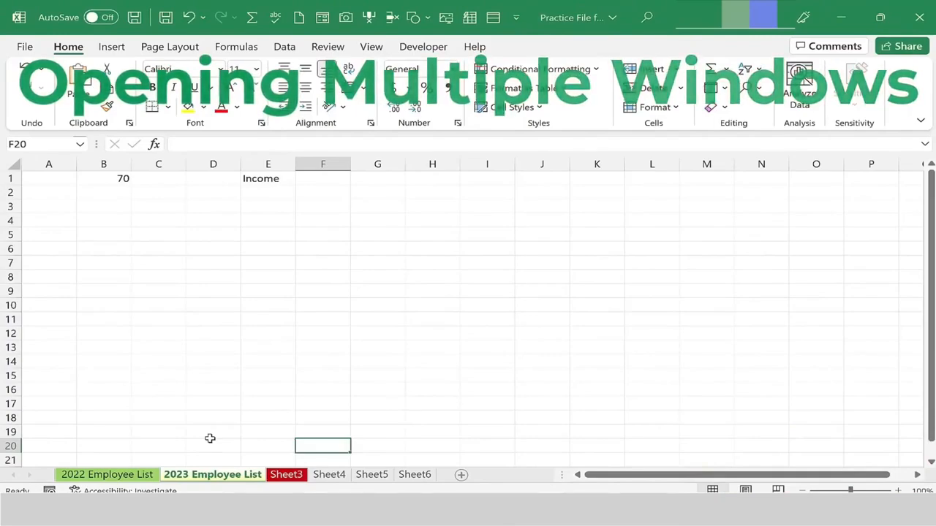
Switch back and forth between the 2022 Employee List and 2023 Employee List sheets to compare their contents
click(133, 475)
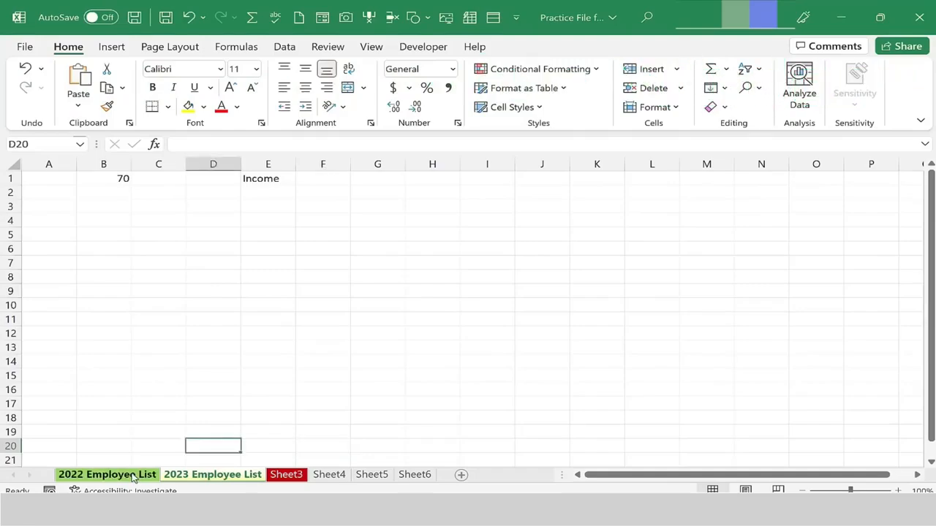
click(186, 476)
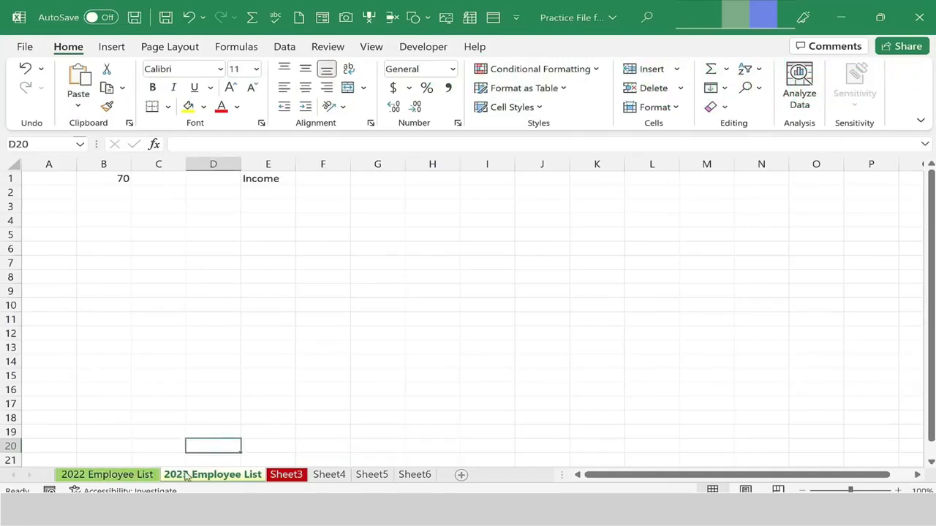
click(116, 476)
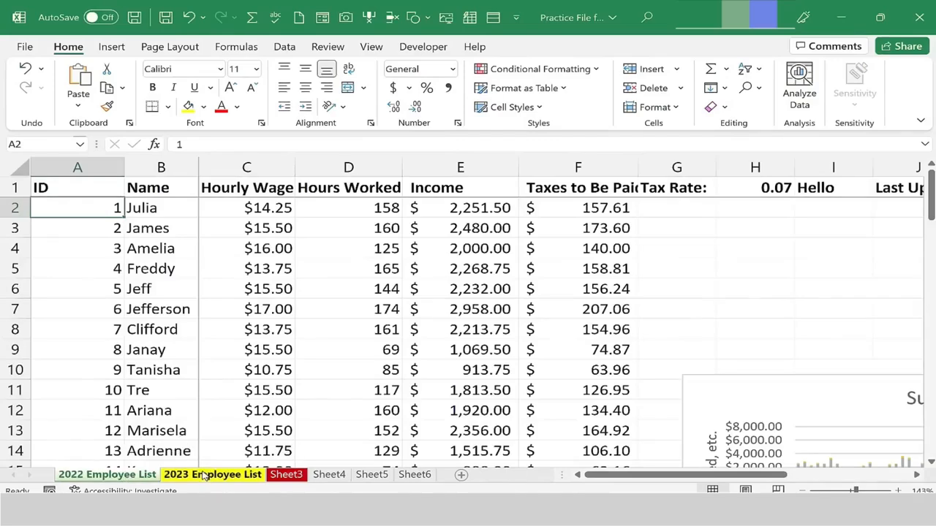
click(80, 471)
click(187, 476)
click(115, 476)
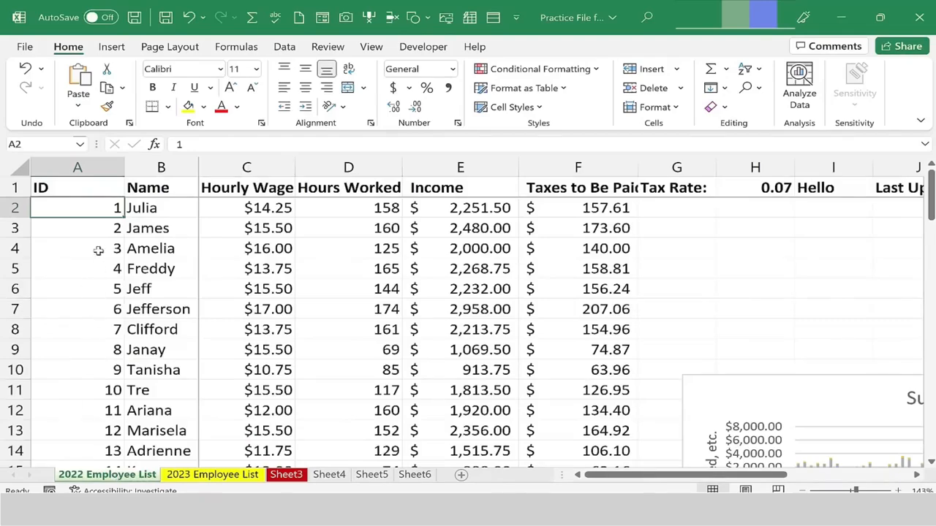
Open a second window of the workbook, arrange both windows side by side, and show the 2023 Employee List sheet in the new one
click(371, 47)
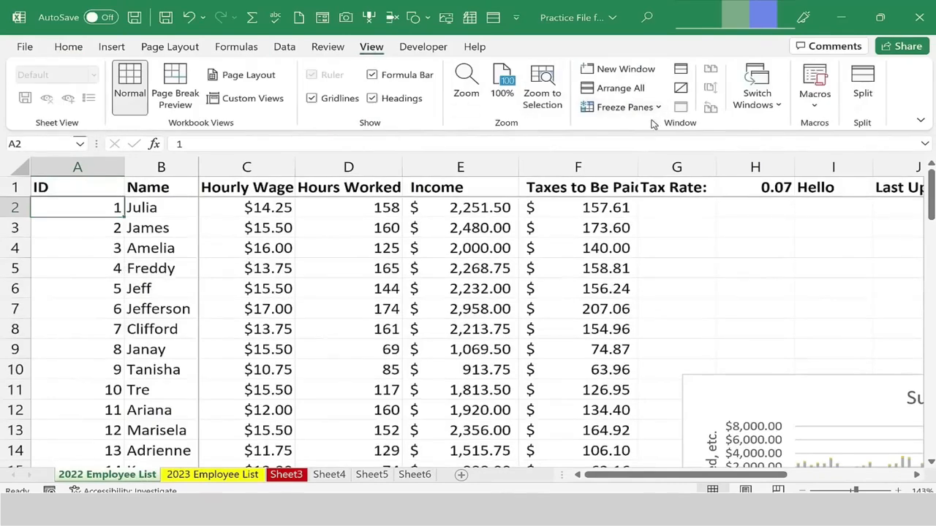
click(611, 69)
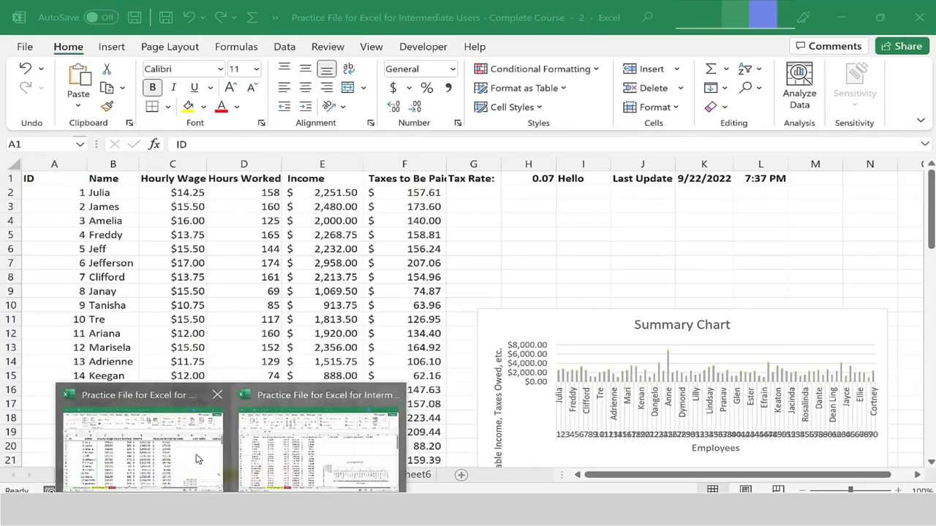
click(436, 4)
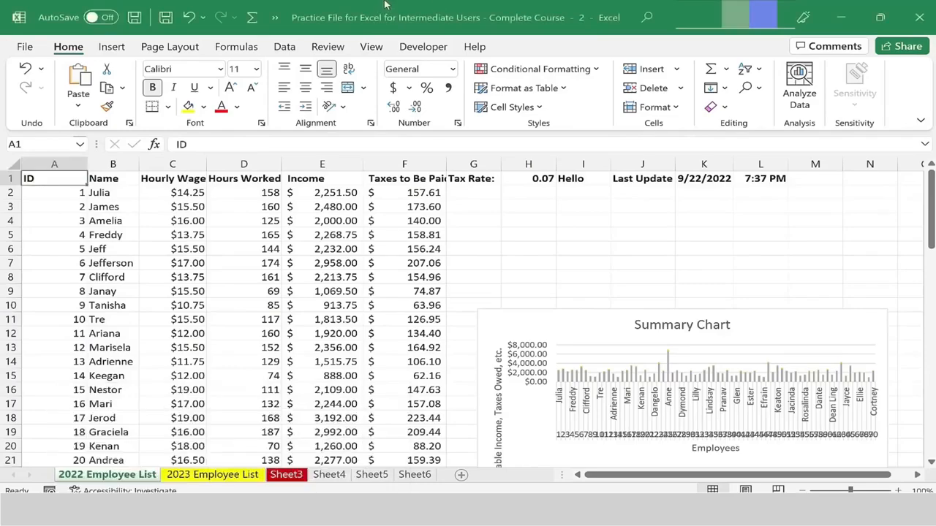
drag(324, 12, 935, 89)
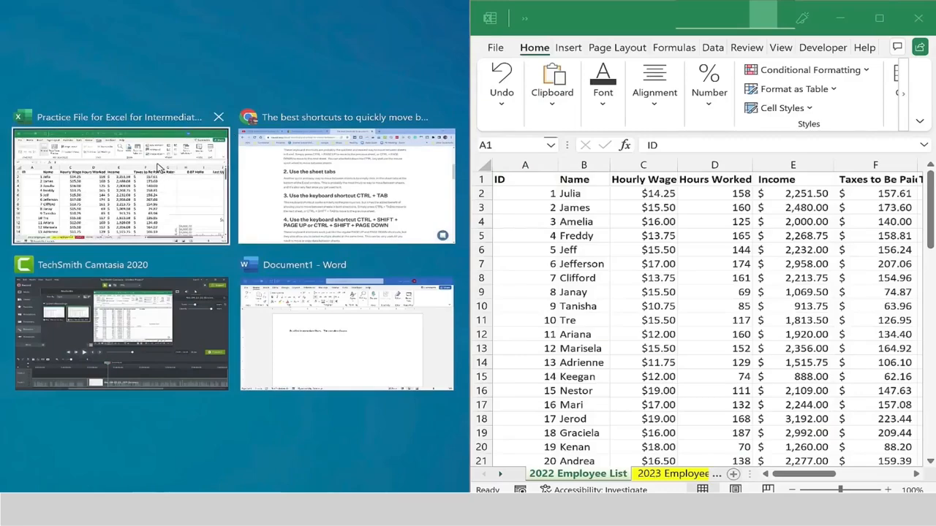
click(161, 169)
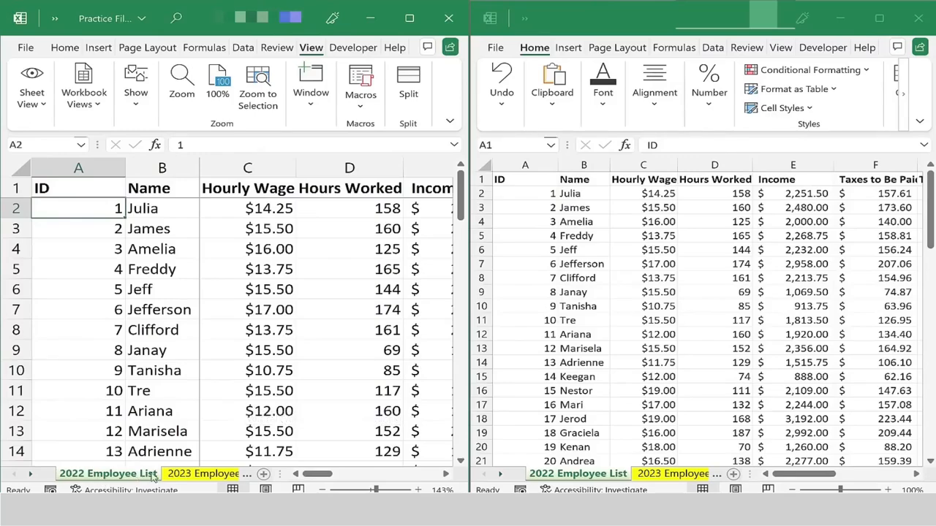
click(658, 477)
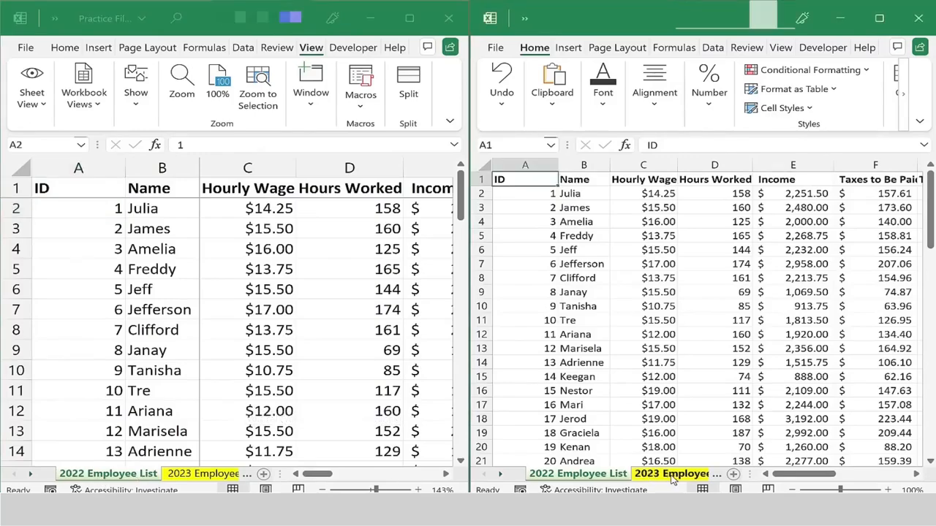
click(673, 479)
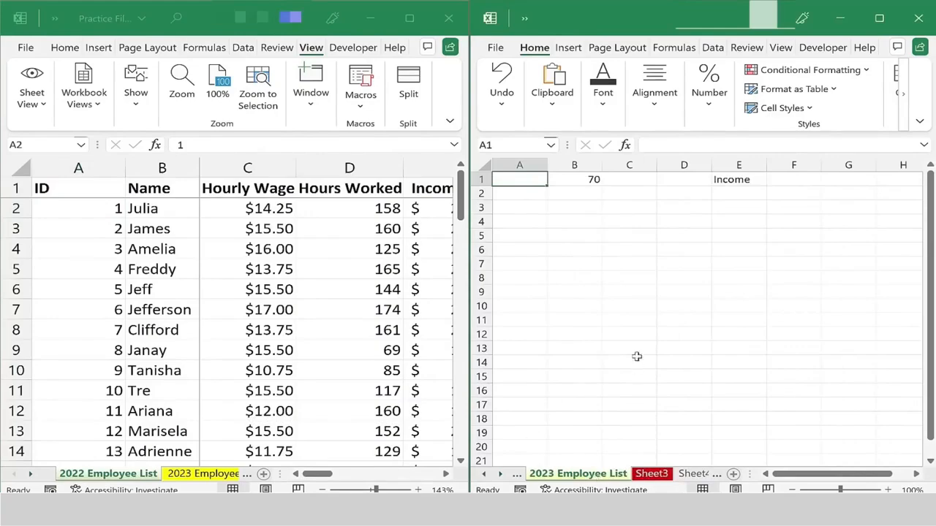
Copy the range A1:M78 with its chart from the 2022 Employee List and paste it at cell A1 of the 2023 Employee List in the other window
click(356, 490)
click(349, 490)
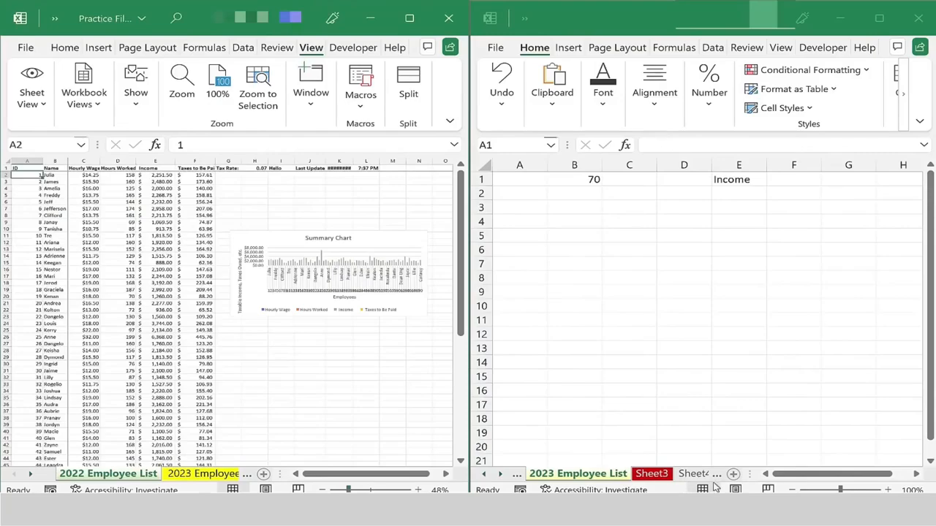
click(717, 487)
drag(392, 404, 7, 169)
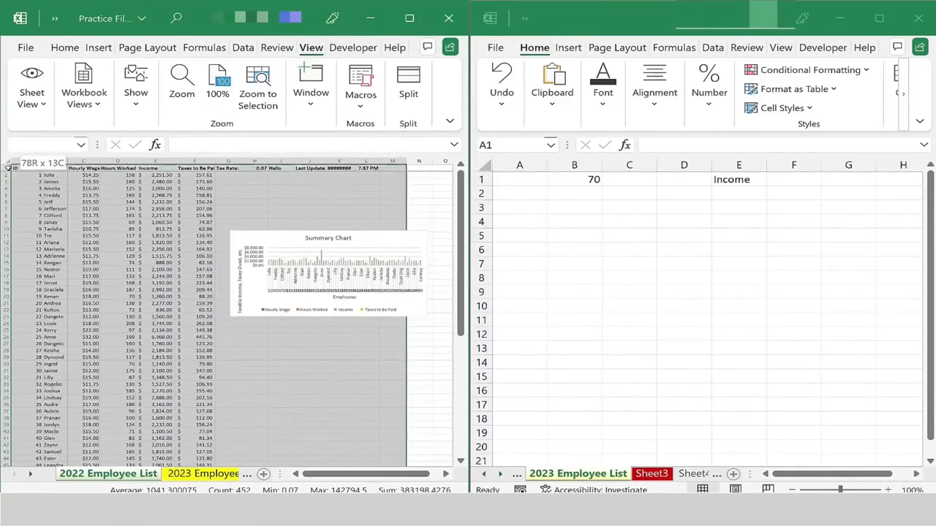
key(ctrl+c)
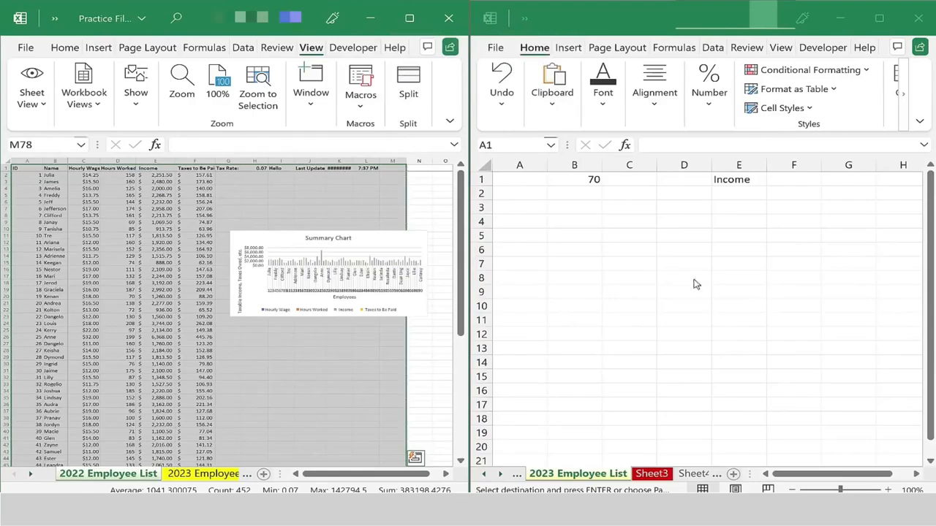
click(509, 179)
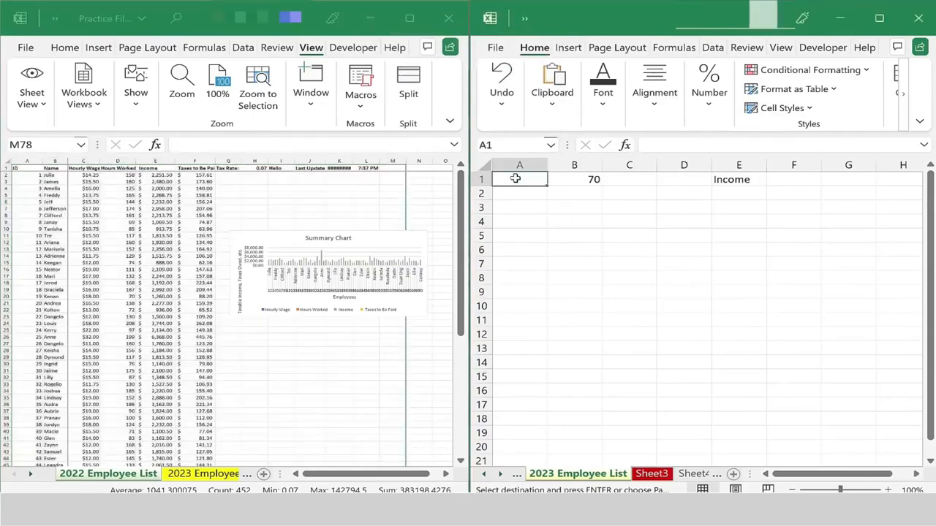
key(ctrl+v)
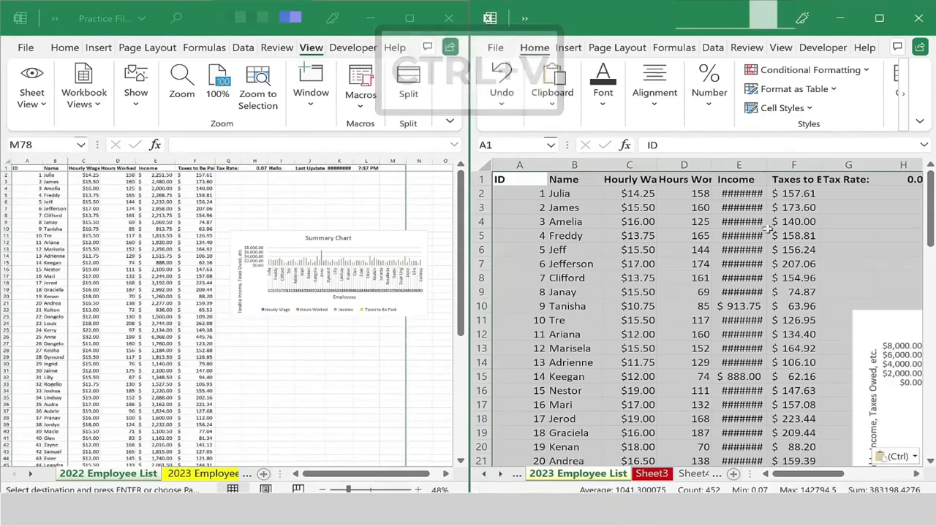
Autofit the widths of the Income and Taxes to Be Paid columns in the 2023 Employee List sheet
click(795, 221)
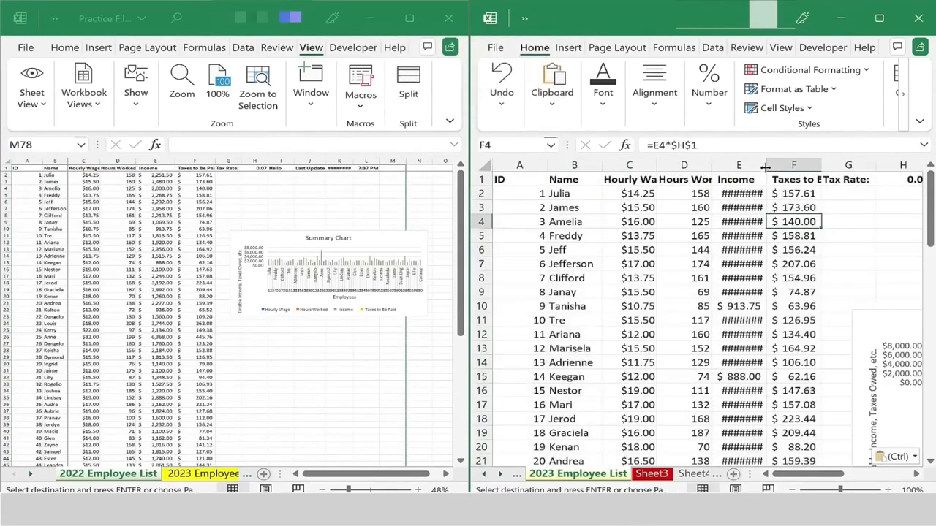
double_click(764, 168)
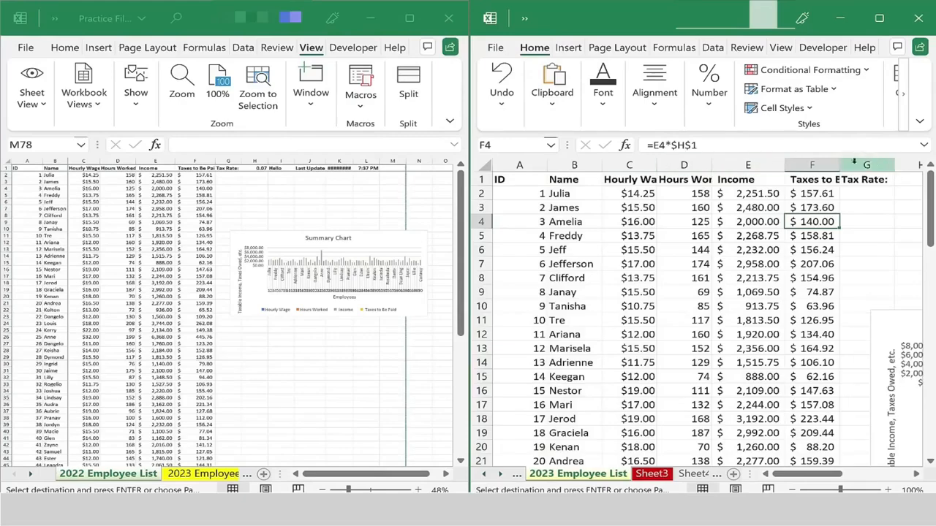
double_click(840, 165)
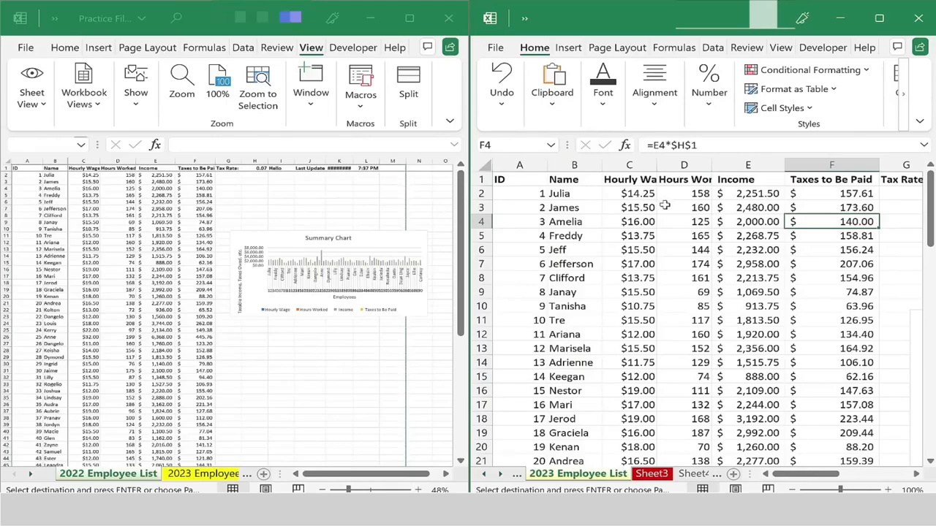
Close the second workbook window and maximize the remaining one
click(918, 22)
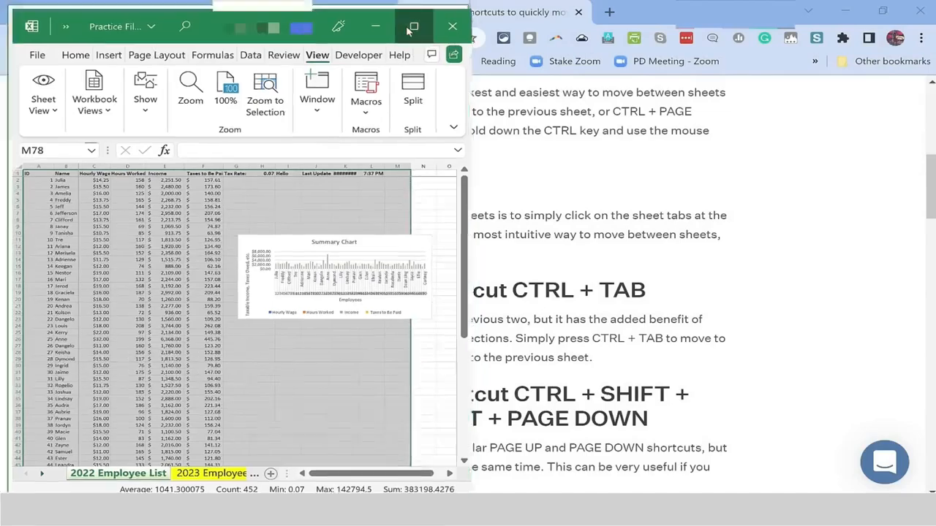
click(410, 29)
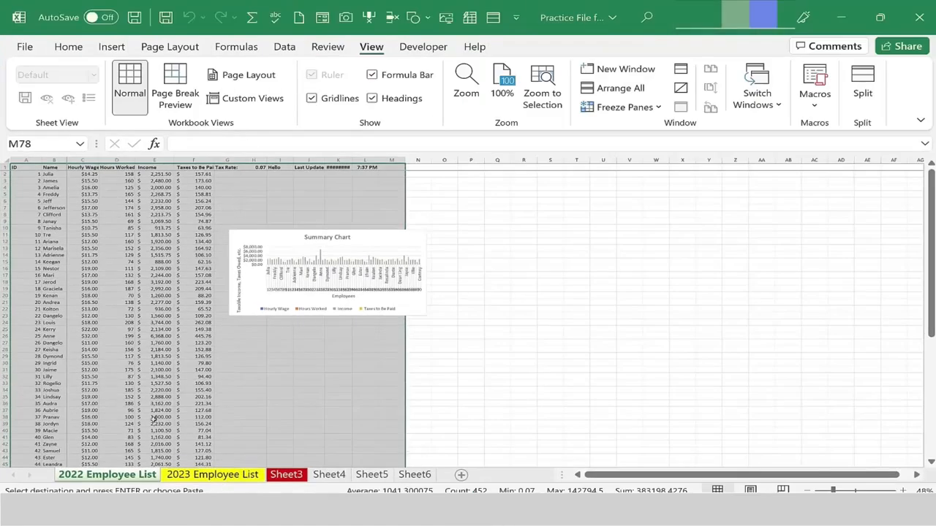
Compare the pasted data in the 2023 Employee List with the original 2022 Employee List by alternating between the two sheets
click(181, 476)
click(113, 476)
click(193, 477)
click(112, 476)
click(196, 476)
click(126, 477)
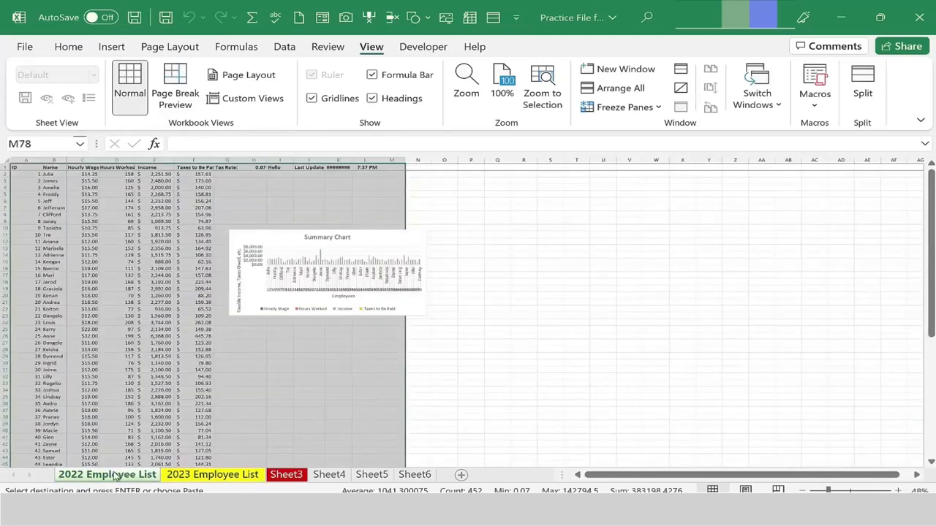
click(208, 477)
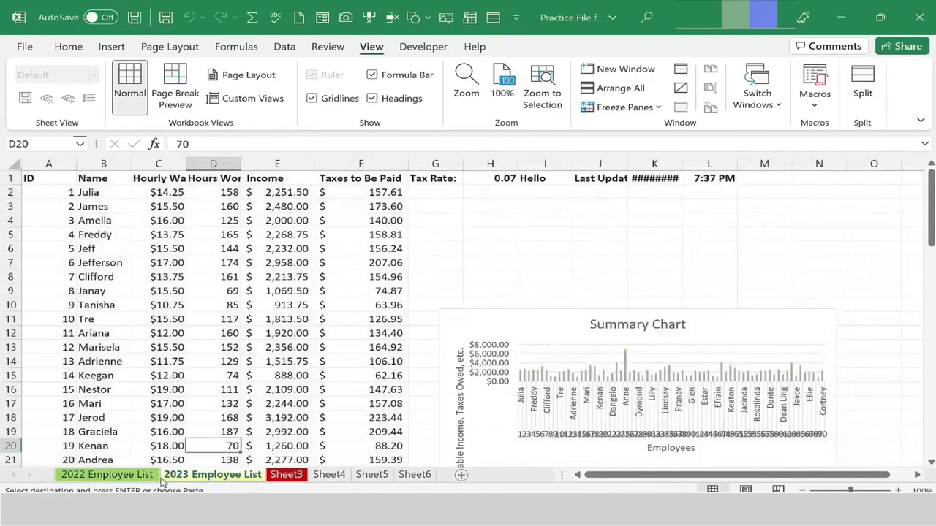
click(123, 476)
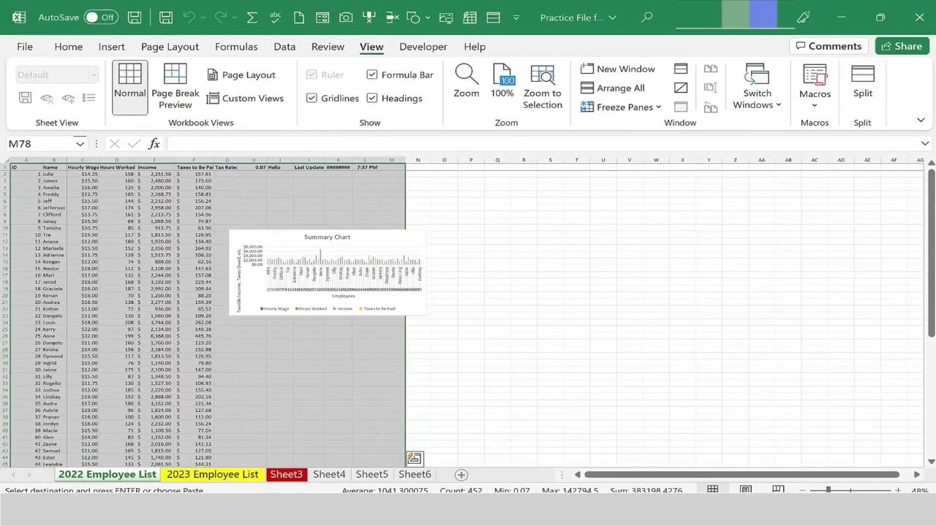
click(214, 477)
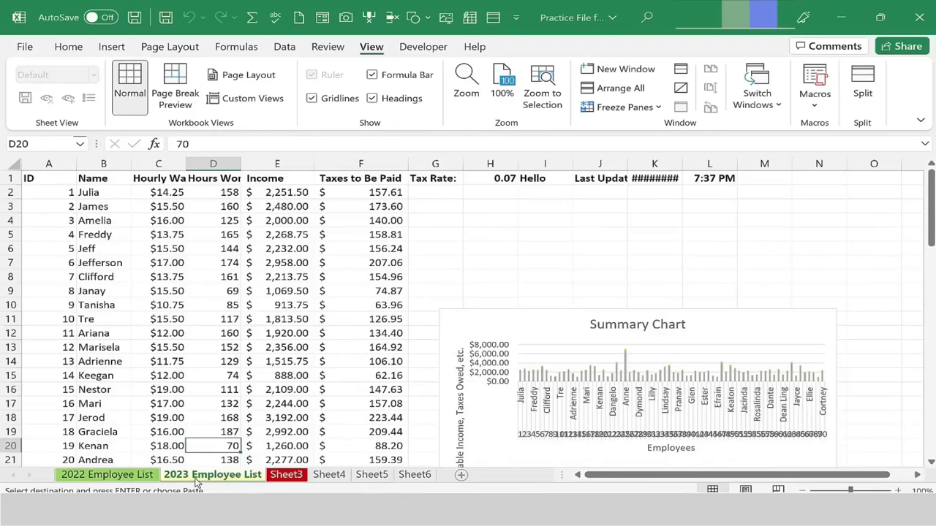
Create a copy of the 2023 Employee List sheet in the same workbook, placed before Sheet3
right_click(196, 481)
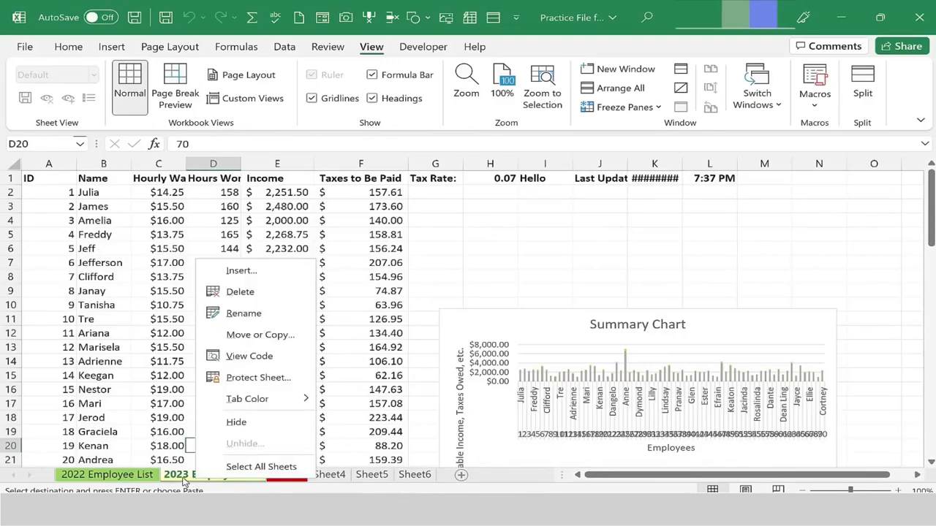
click(261, 341)
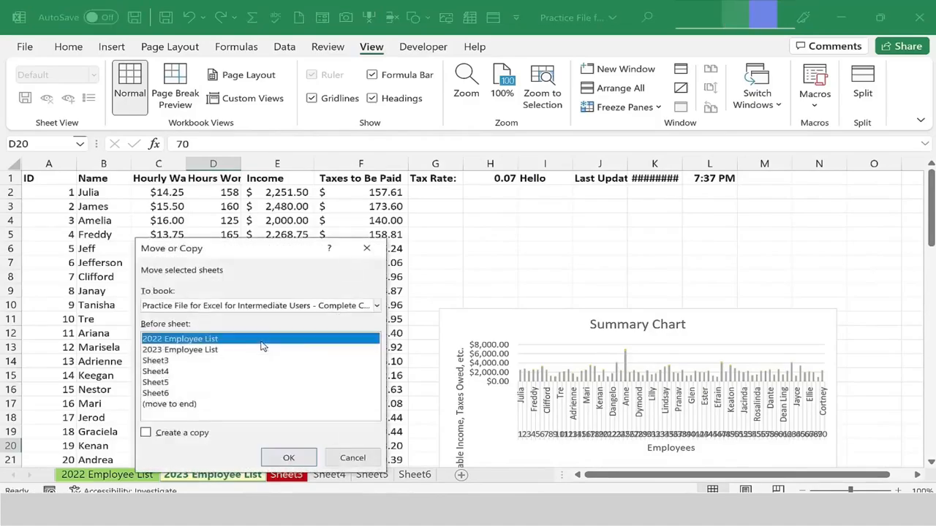
click(184, 307)
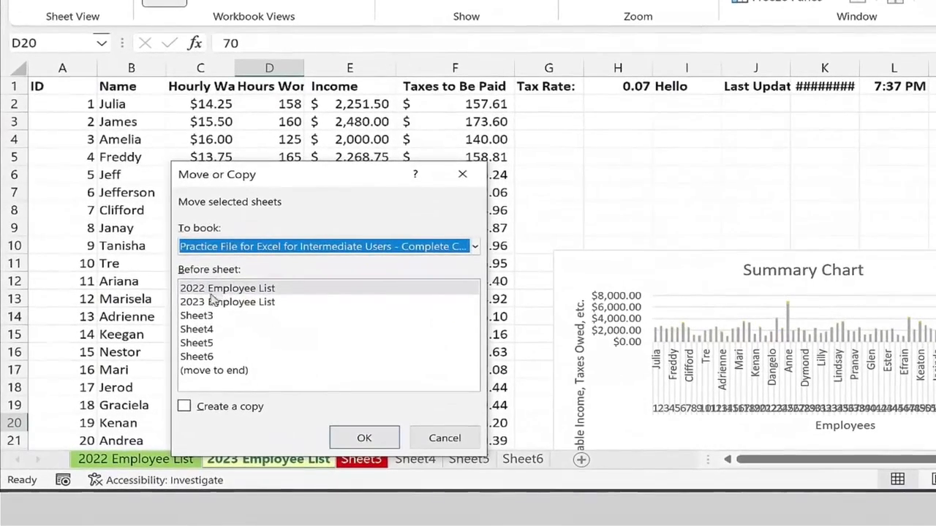
click(205, 320)
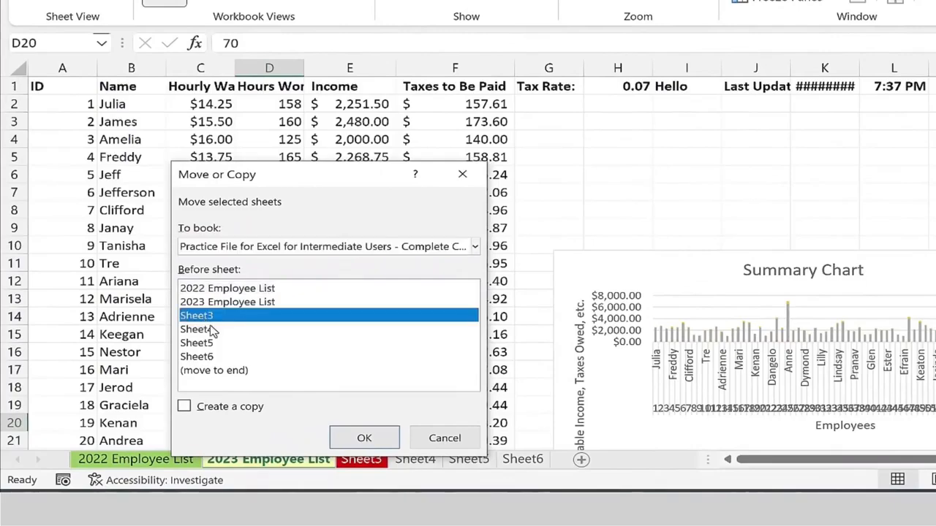
click(198, 411)
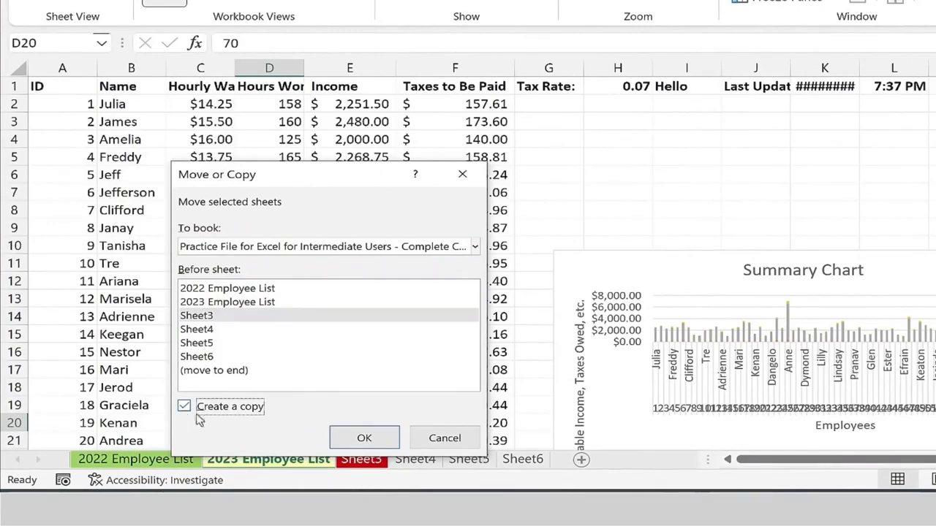
click(376, 435)
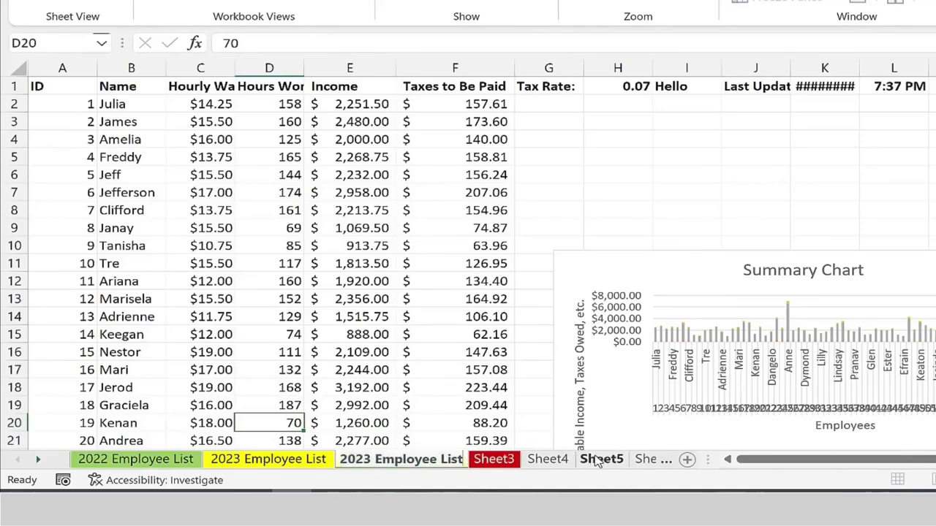
Rename the copied sheet as 2024 Employee List
key(Left)
key(Left)
key(Left)
key(Left)
key(Left)
key(Left)
key(Left)
key(Left)
key(Left)
key(Left)
key(Left)
key(Left)
key(Left)
key(Left)
key(BackSpace)
text(4)
key(Return)
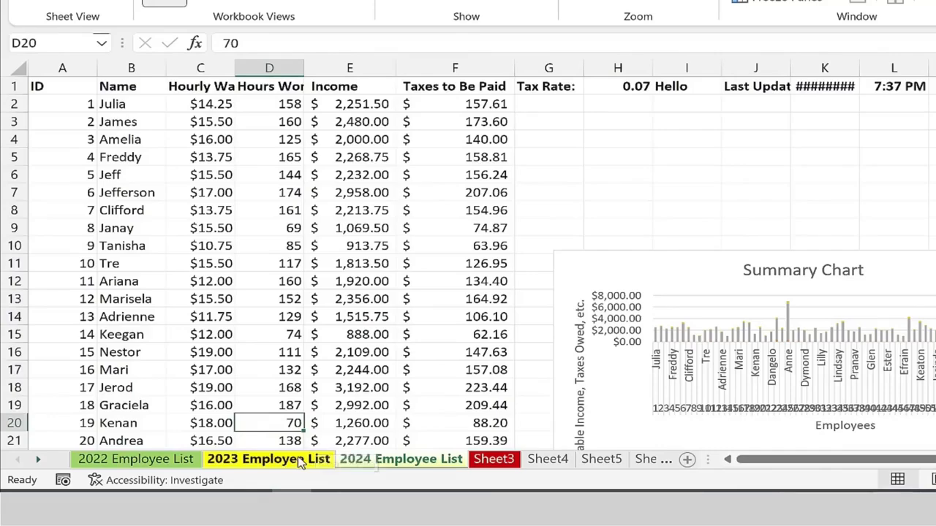
Copy the 2024 Employee List sheet into a new workbook, keeping the original sheet in place
right_click(384, 468)
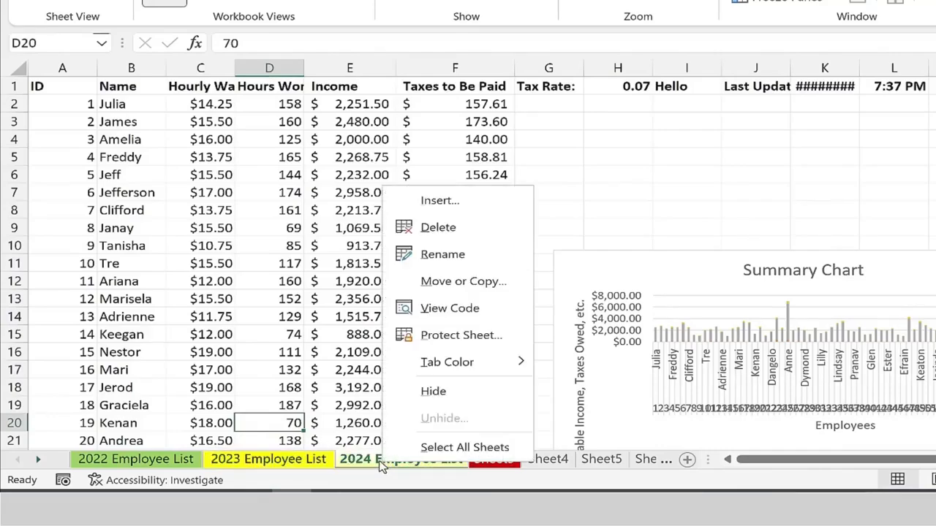
click(437, 285)
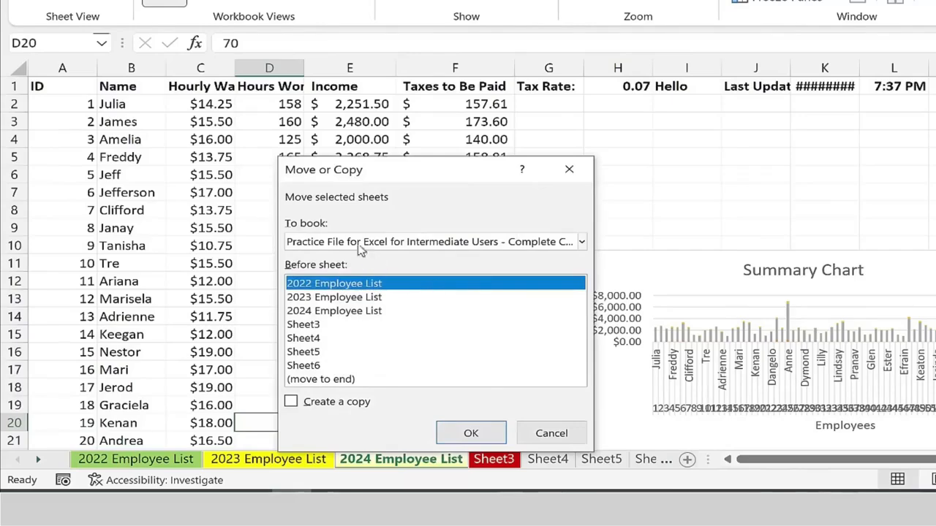
click(329, 242)
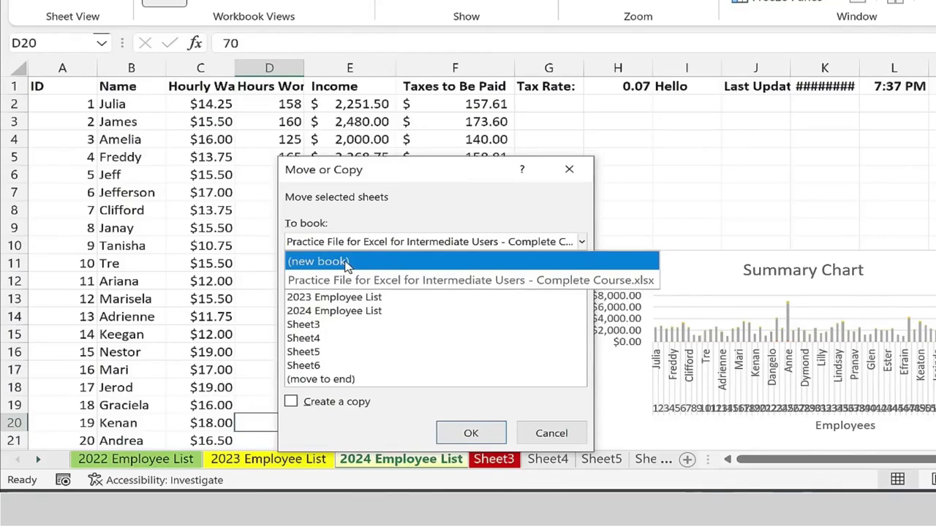
click(346, 262)
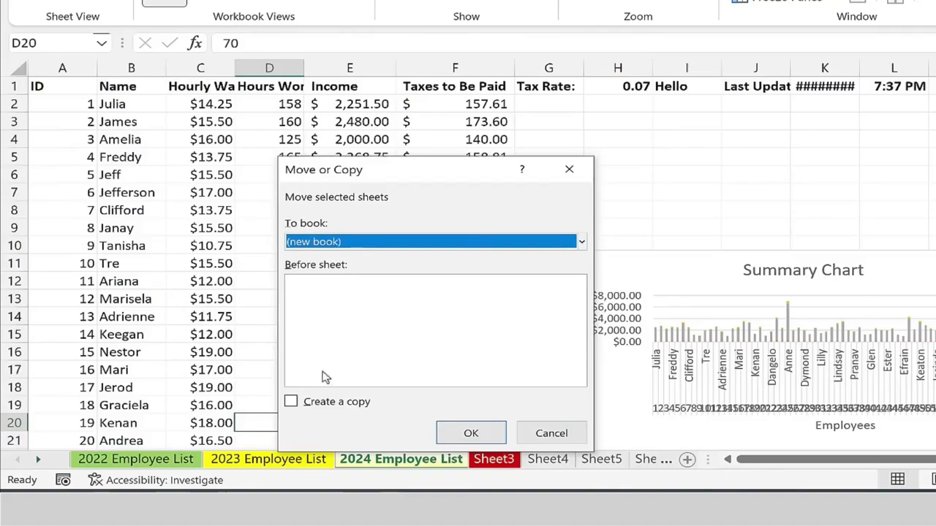
click(308, 406)
click(472, 438)
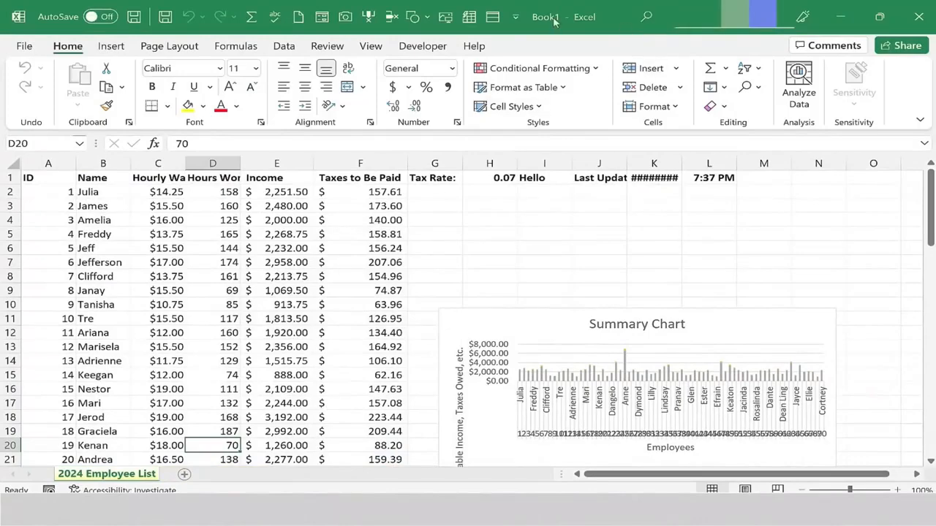
Save the new workbook as Delete Me in the Documents folder
drag(614, 11, 632, 110)
double_click(632, 109)
drag(548, 14, 468, 4)
click(134, 18)
text(Dele)
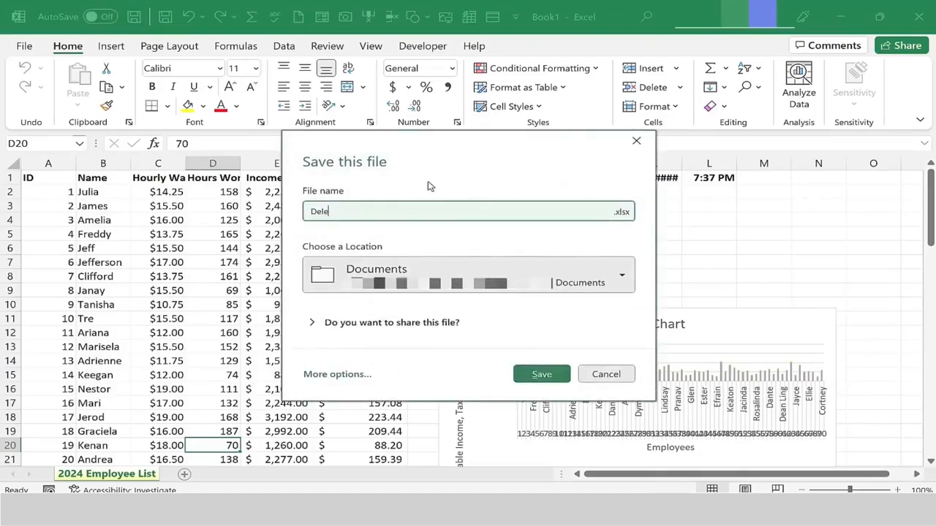
text(te Me)
click(556, 376)
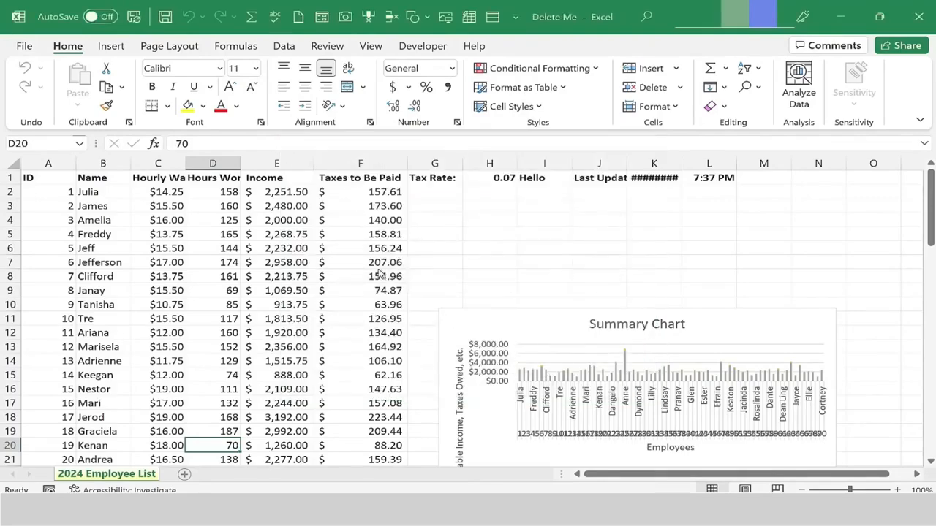
On a new sheet, fill the weekdays from Monday down A1:A20 and the numbers 1 to 13 across B1:N1
click(185, 476)
text(Monday)
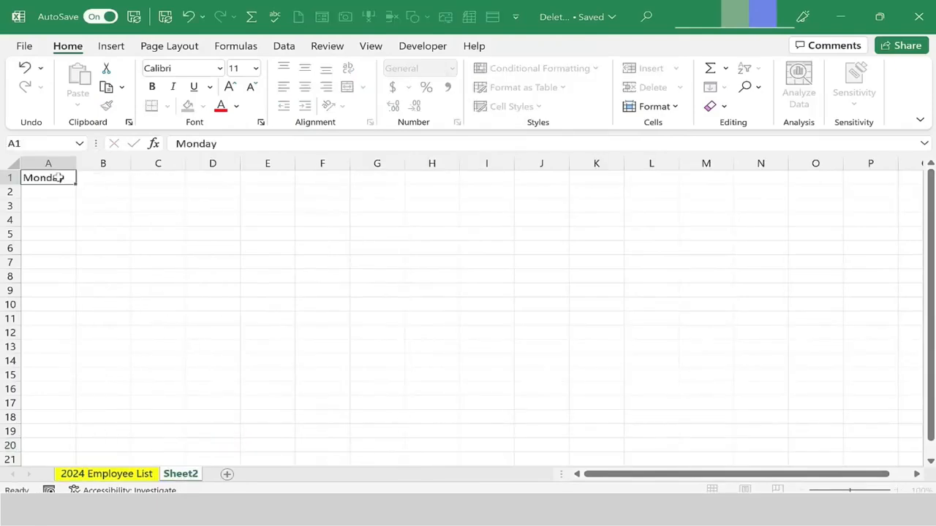
key(Return)
click(58, 178)
drag(75, 184, 70, 445)
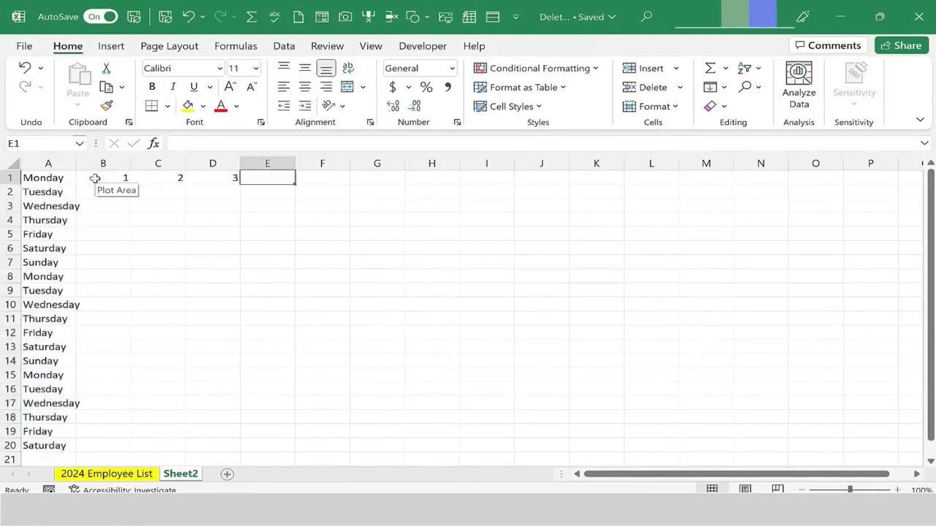
drag(110, 177, 773, 234)
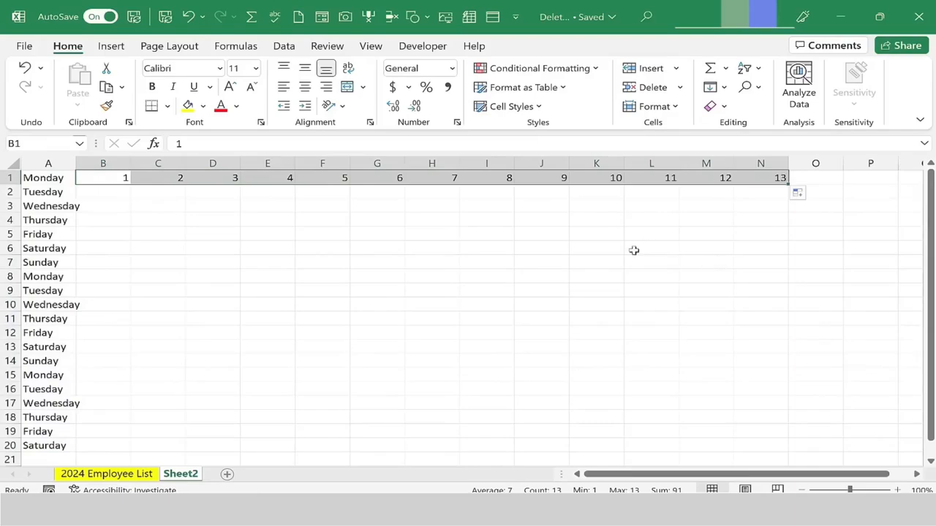
click(482, 293)
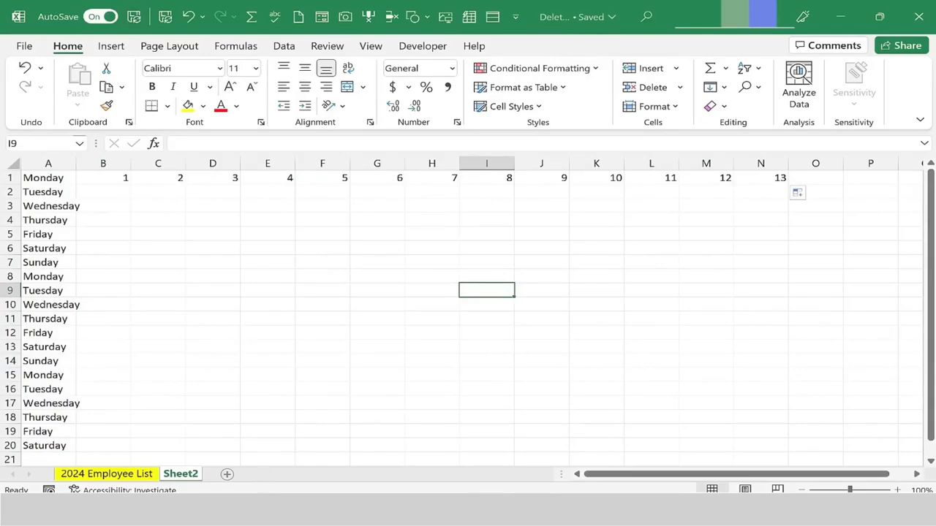
Switch to the practice workbook and clear everything from cells A1:E2 on Sheet3
click(184, 465)
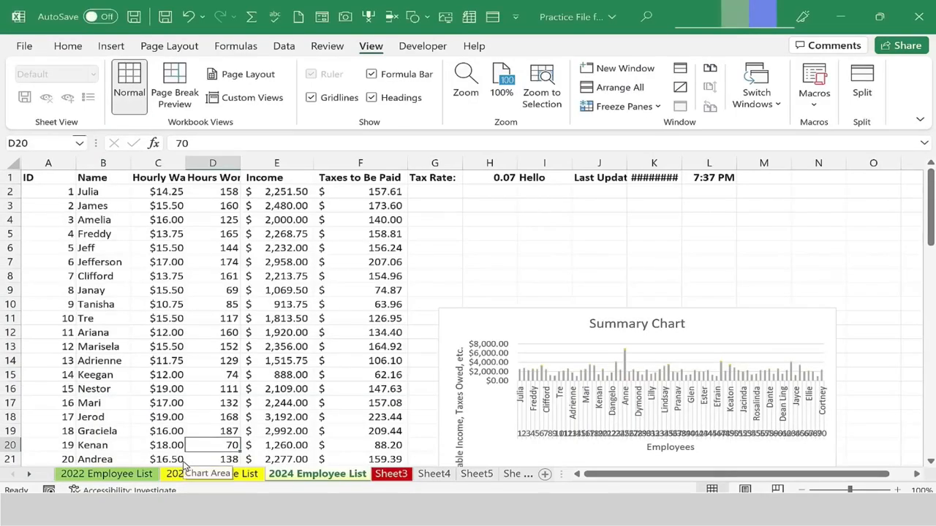
click(392, 474)
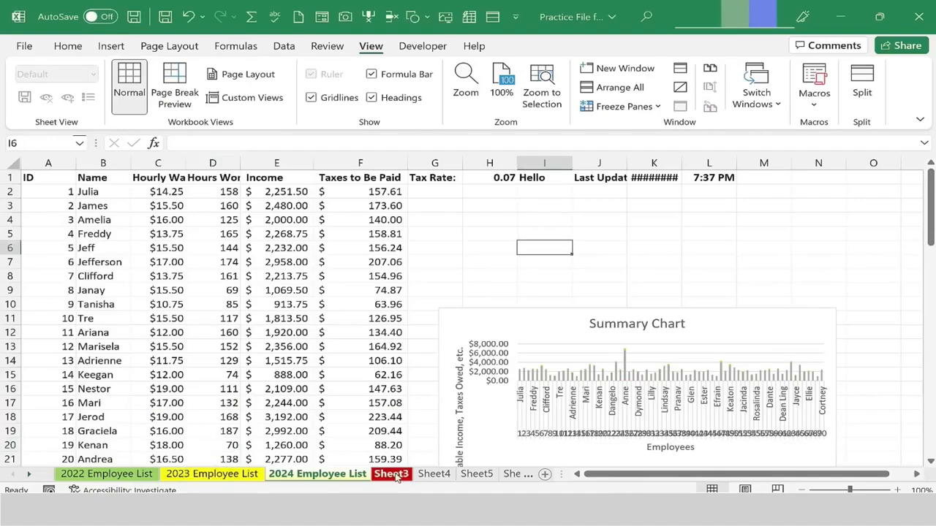
click(197, 216)
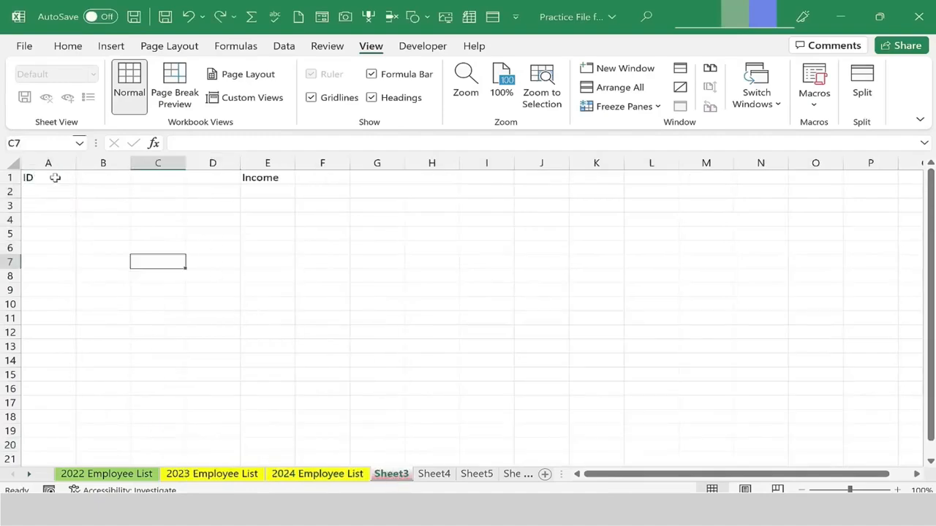
drag(55, 178, 268, 196)
click(76, 47)
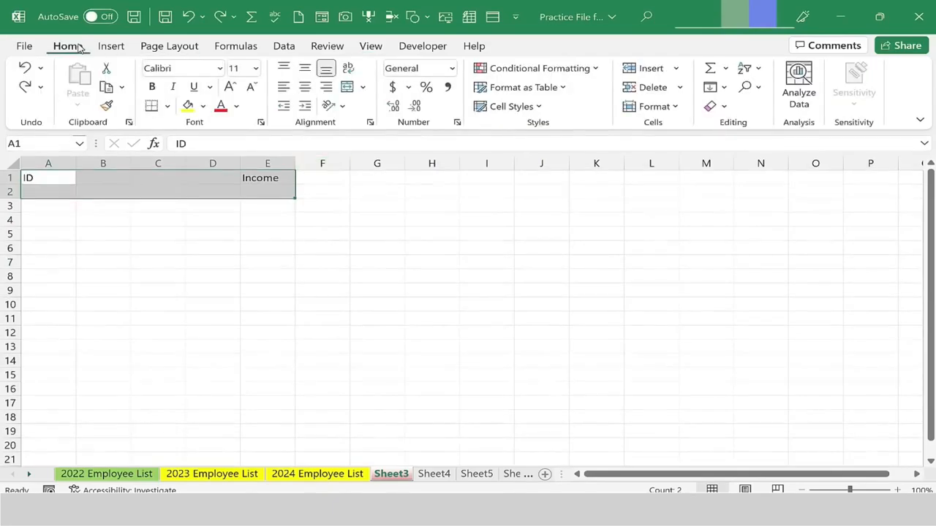
click(724, 107)
click(745, 127)
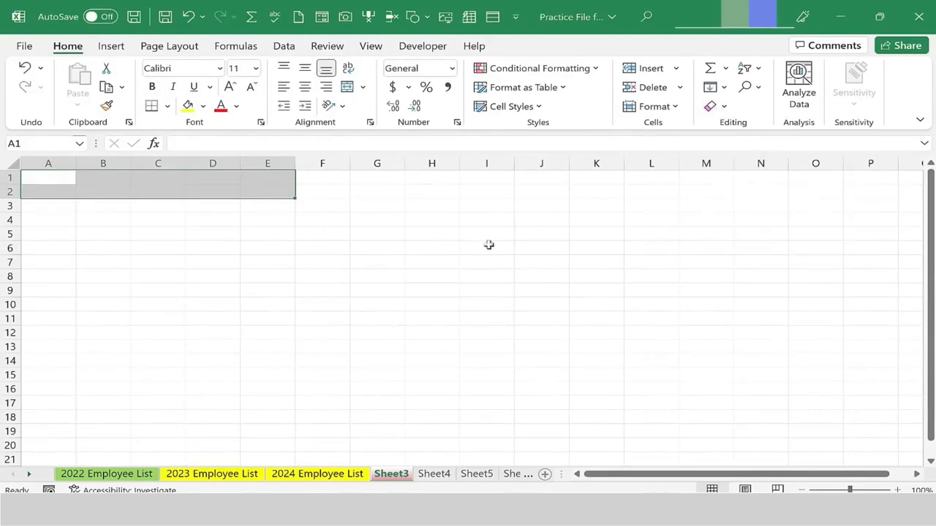
click(45, 187)
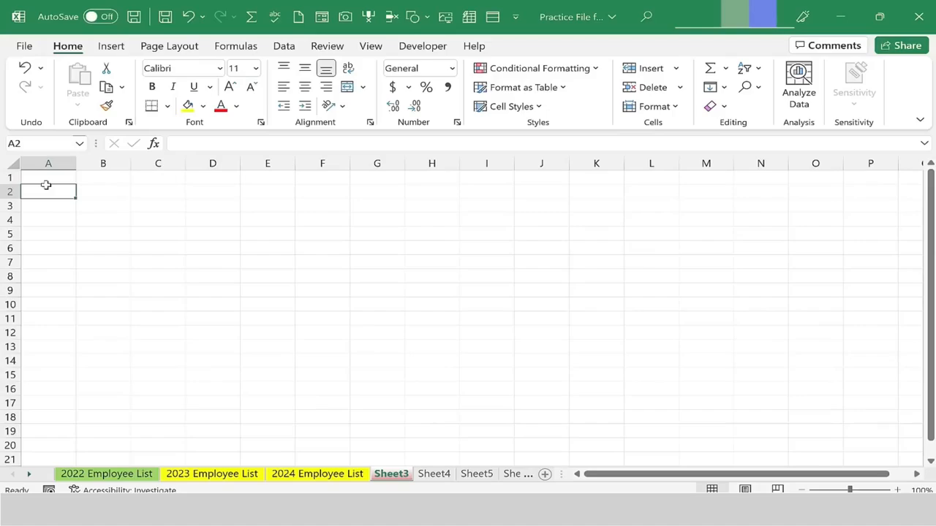
click(213, 220)
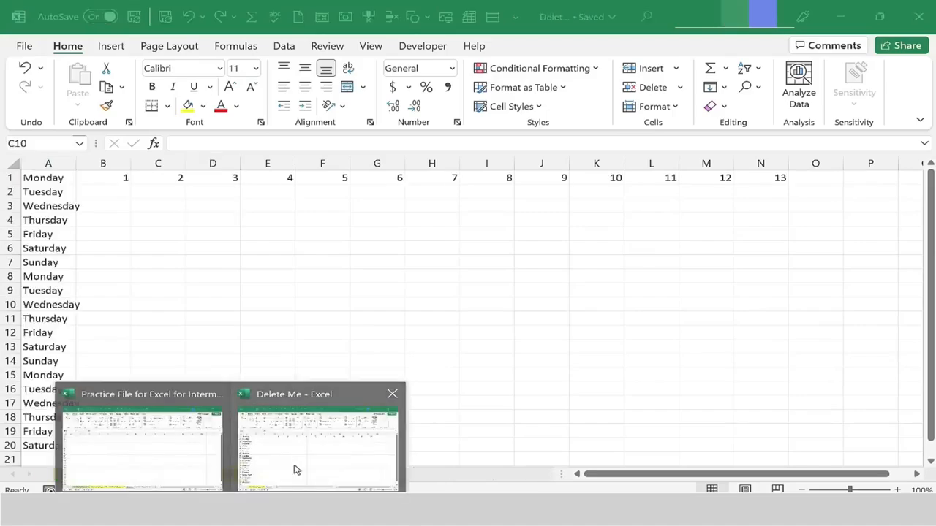
Switch to the Delete Me workbook and fill columns B to N with sample numbers from row 2 down on Sheet2
click(296, 470)
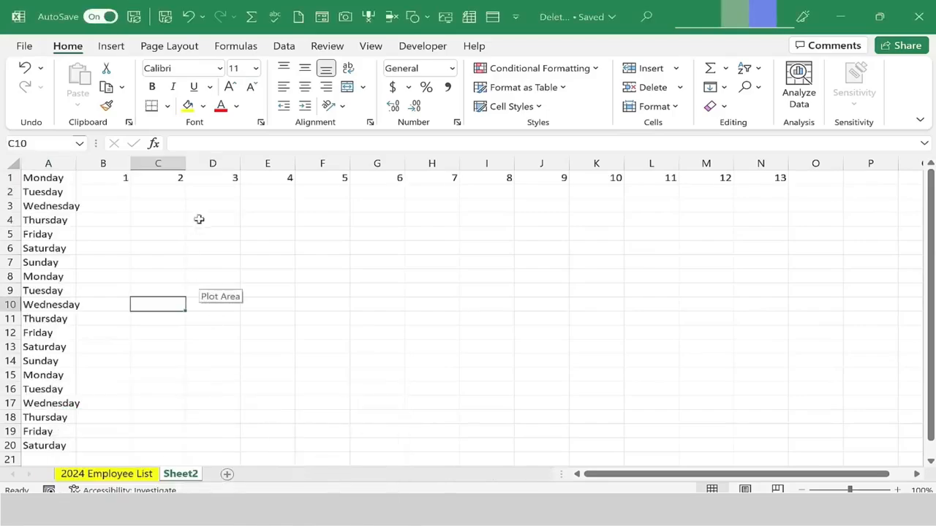
click(111, 192)
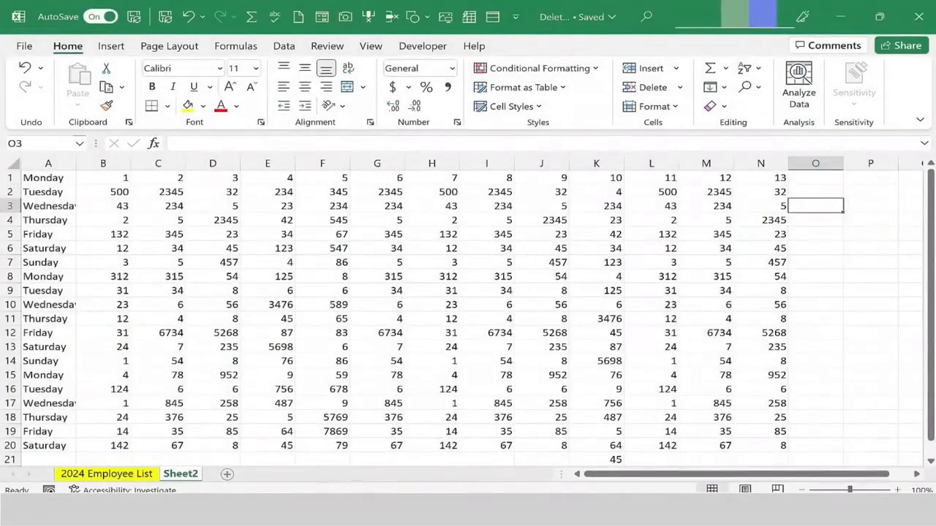
Return to Sheet3 of the practice workbook, enter "Monday Totals:" in A1, and fit column A to the label
click(173, 462)
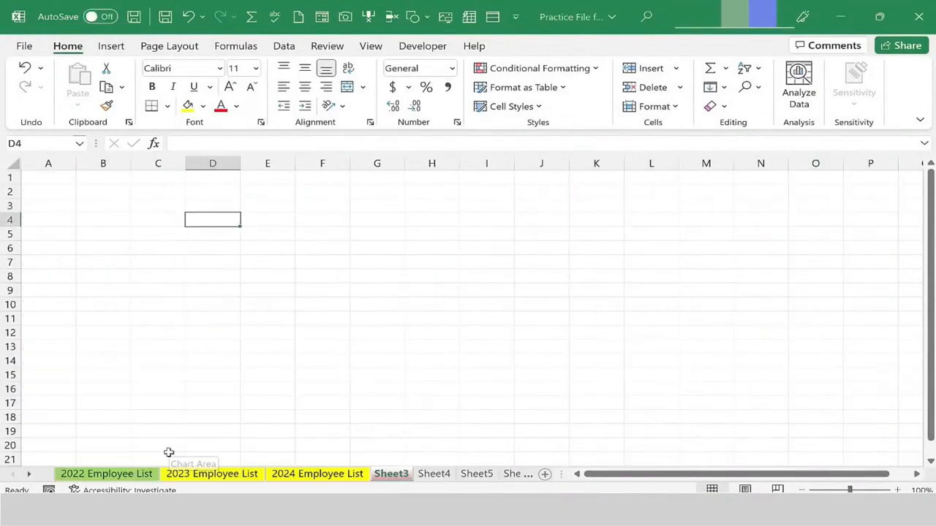
click(146, 235)
click(47, 180)
text(Monday Totals:)
key(Tab)
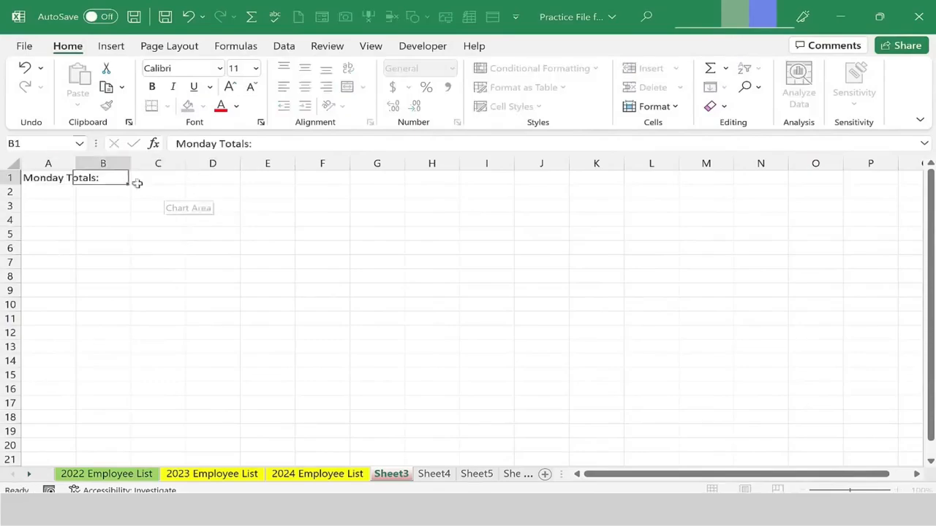
double_click(76, 162)
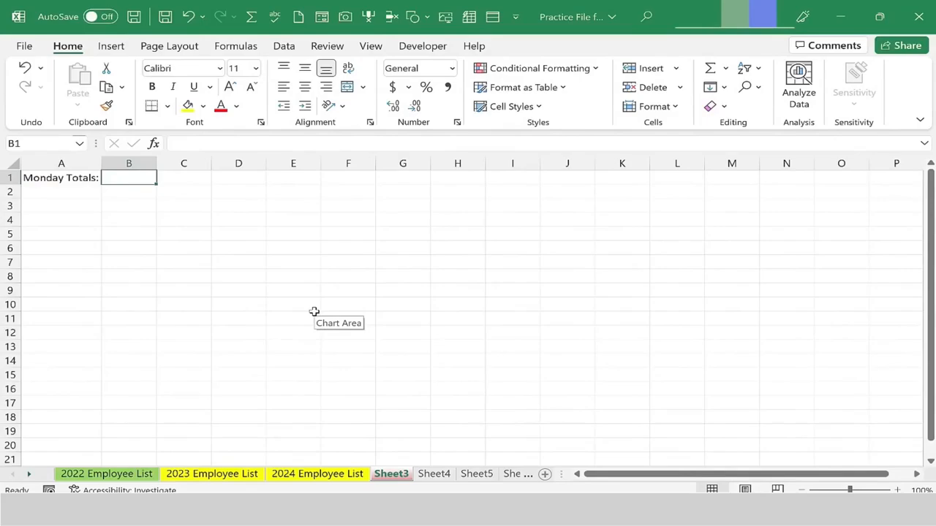
Enter a SUM formula in B1 that totals cells B1:N1 on Sheet2 of the Delete Me workbook
text(=sum()
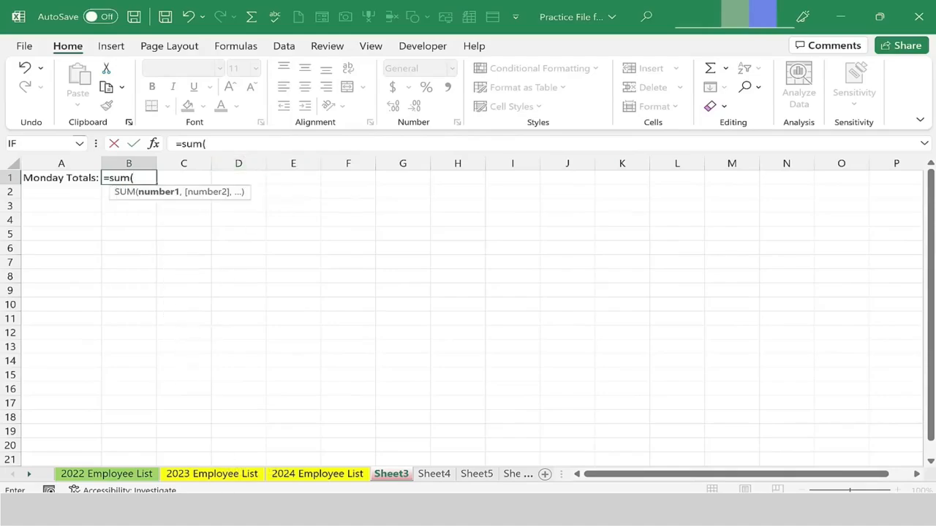
mouse_move(231, 493)
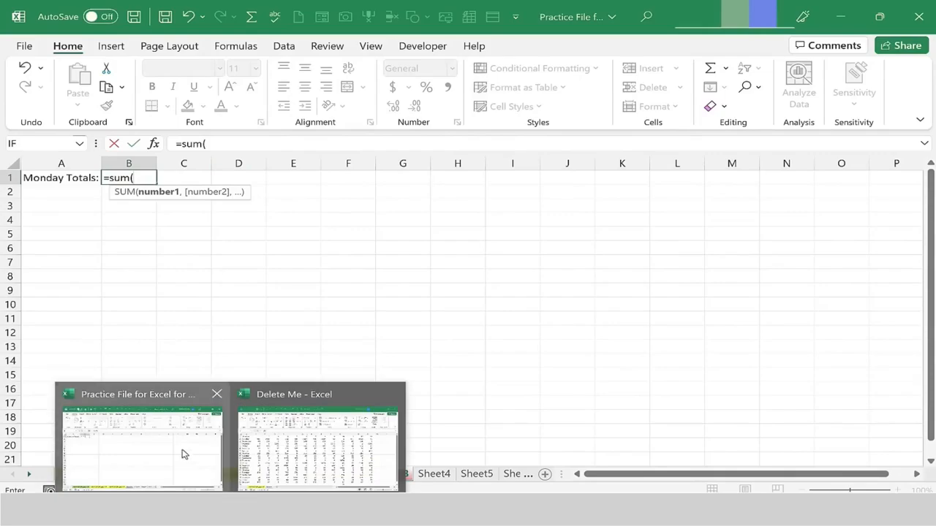
click(311, 453)
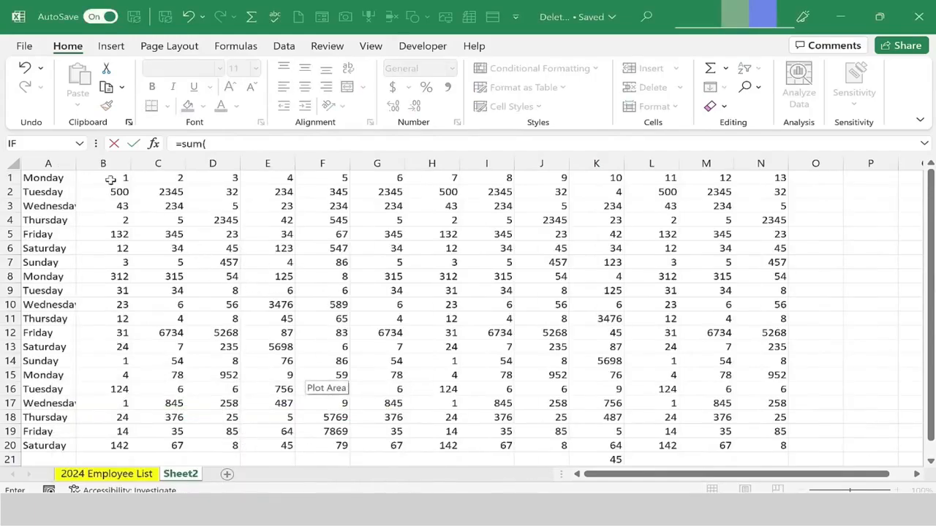
drag(110, 179, 780, 181)
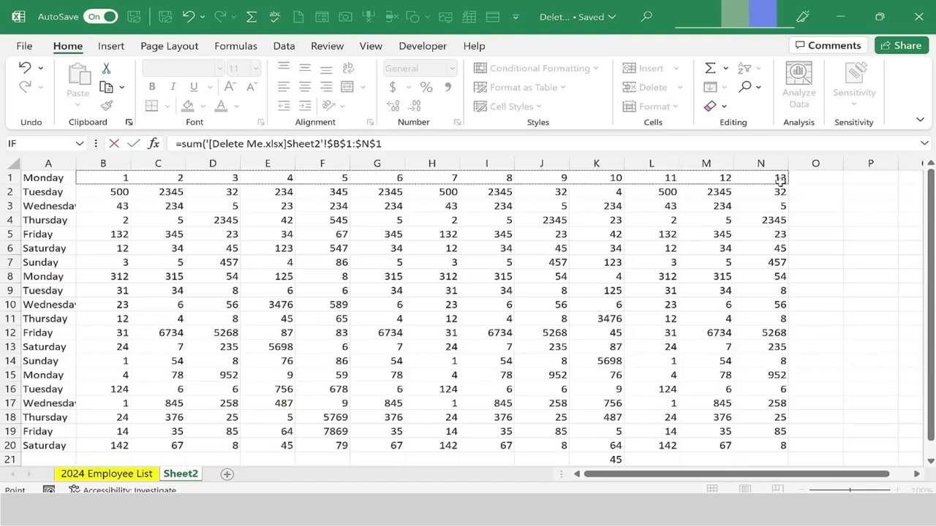
key(Return)
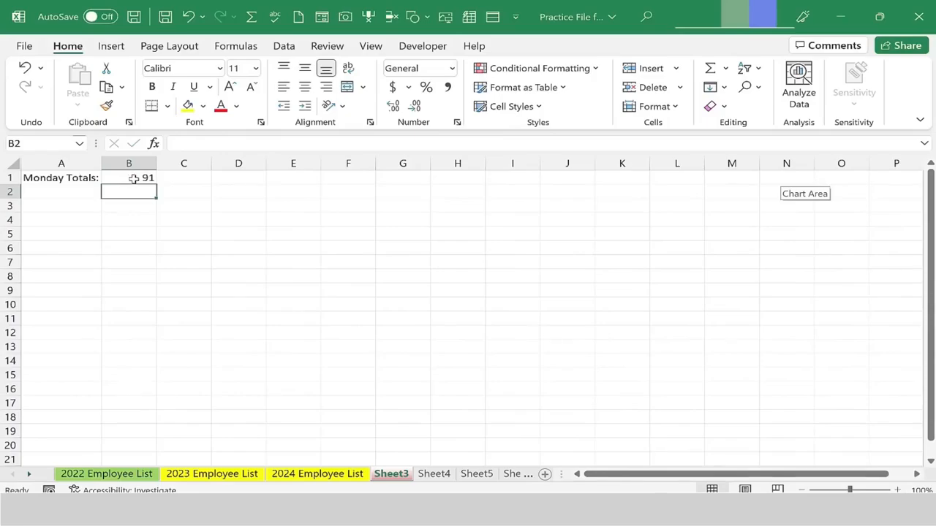
Examine the workbook, sheet and cell range parts of the external reference in B1's formula
click(134, 180)
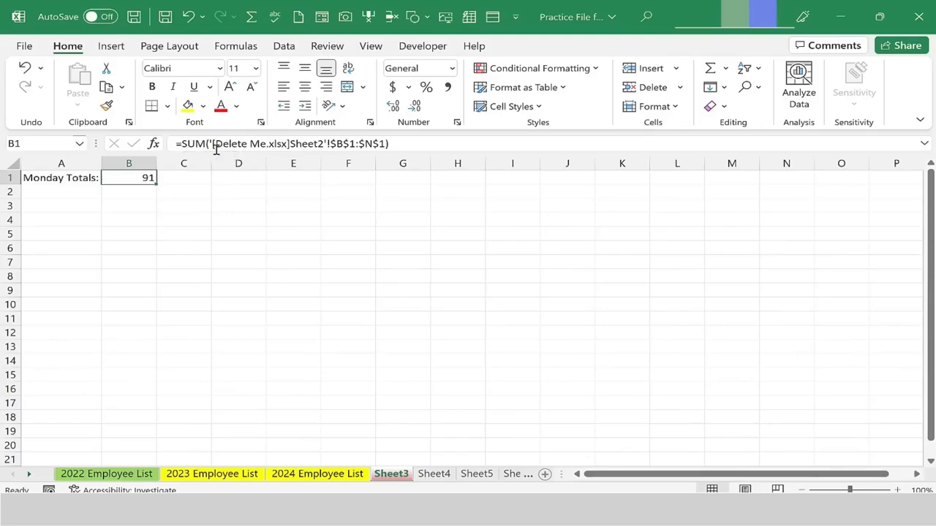
drag(215, 143, 288, 144)
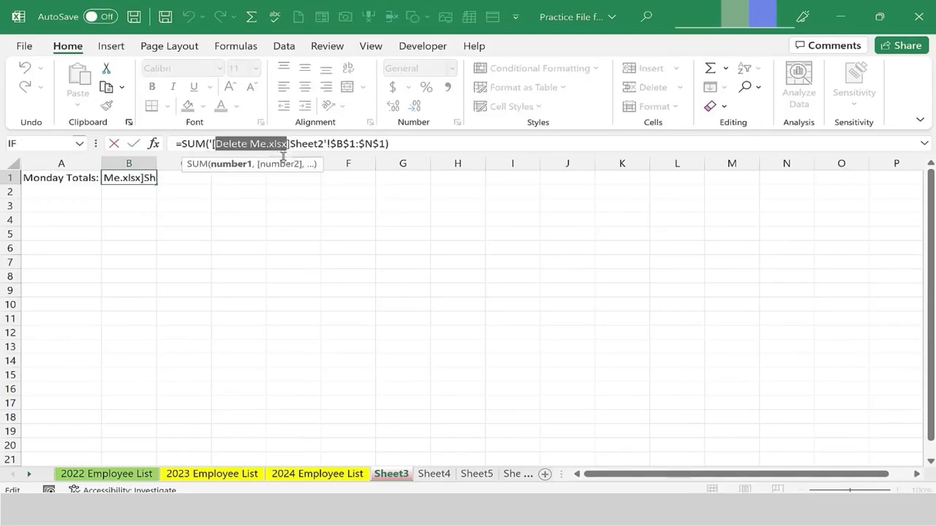
click(291, 143)
double_click(310, 143)
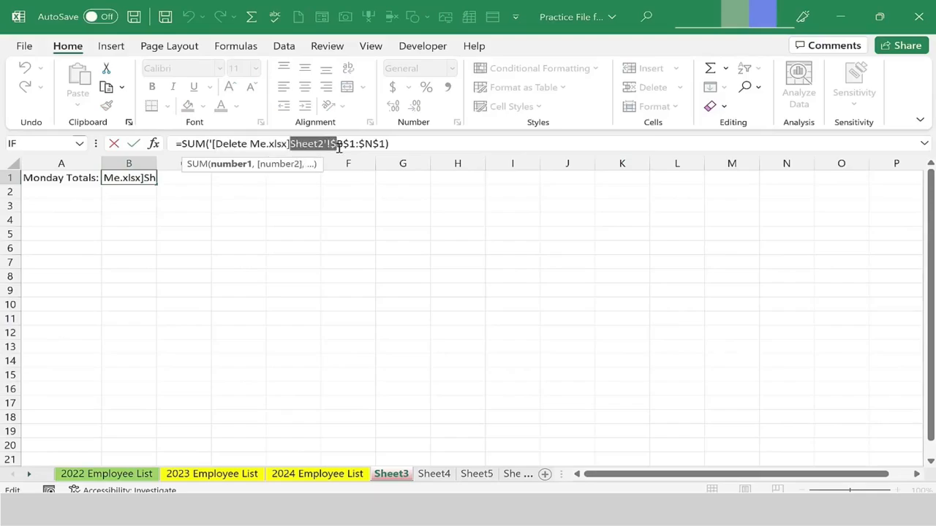
drag(330, 144, 387, 145)
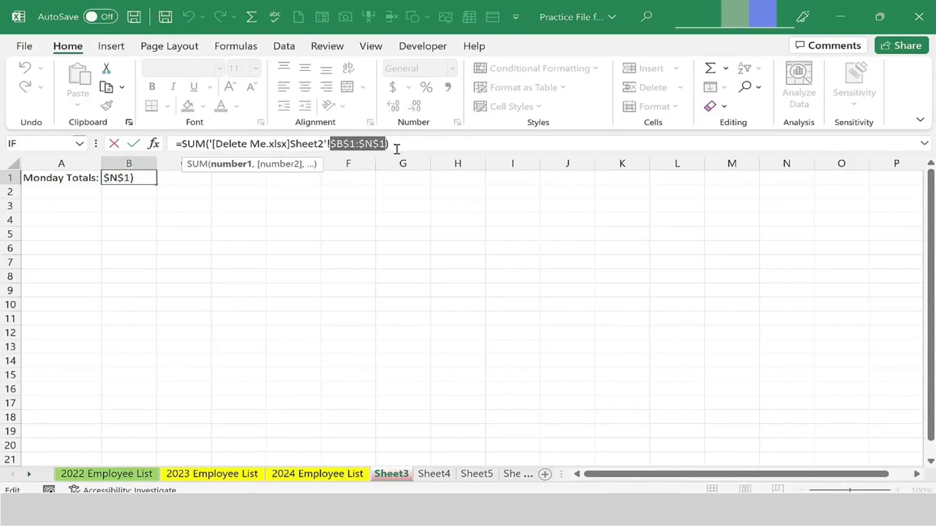
key(Escape)
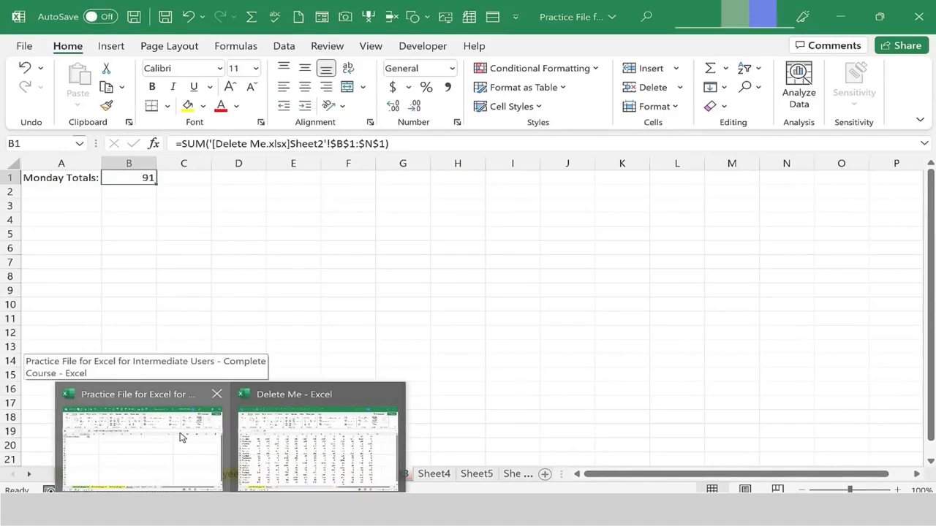
Save and close the practice workbook, and reopen it from the recent files
mouse_move(315, 442)
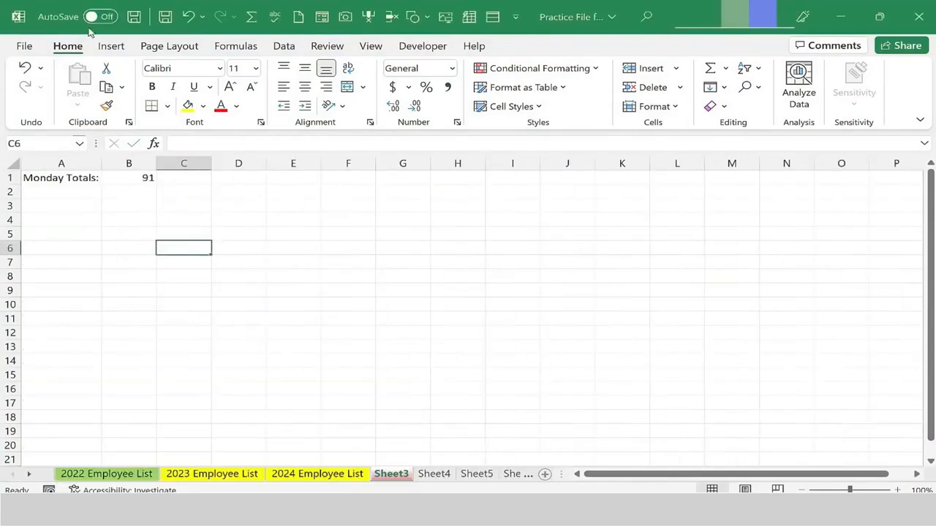
click(133, 18)
click(930, 25)
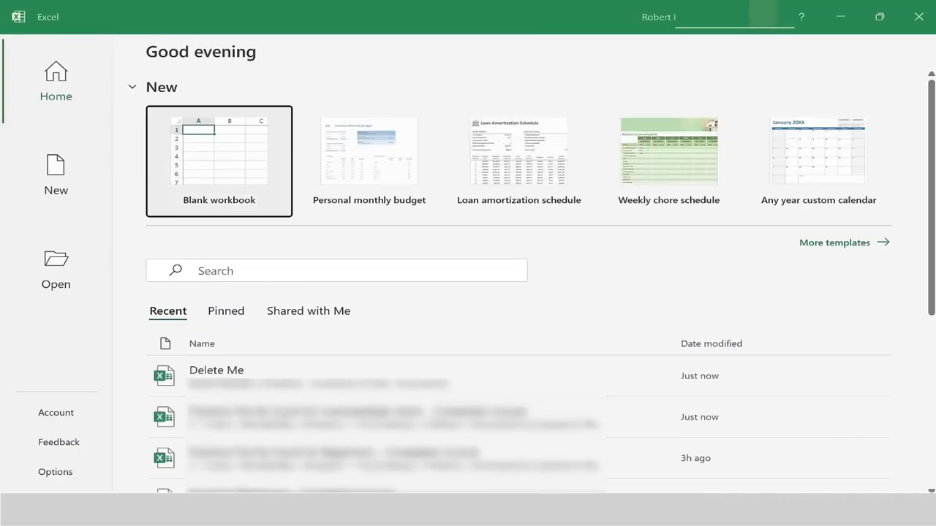
click(246, 416)
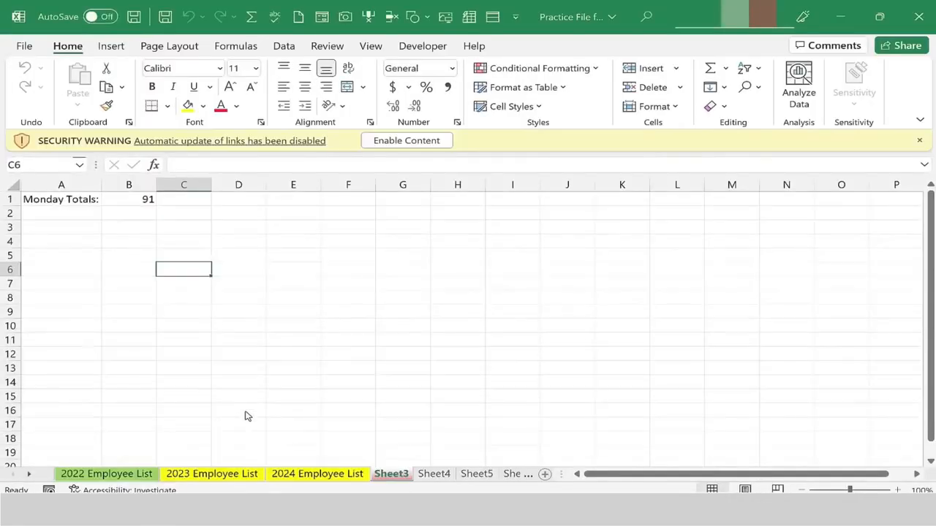
Check the 2022 Employee List, return to Sheet3 and enable the workbook's disabled content for automatic link updates
click(126, 476)
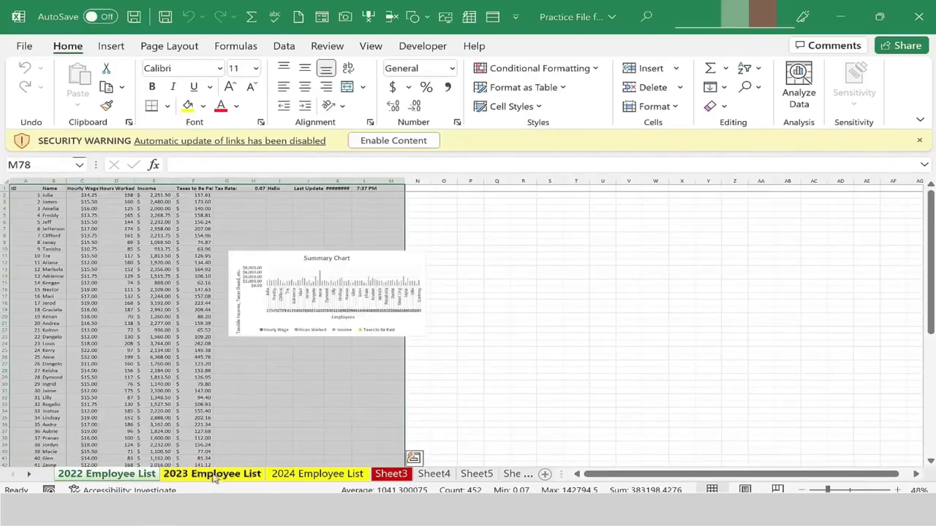
click(391, 474)
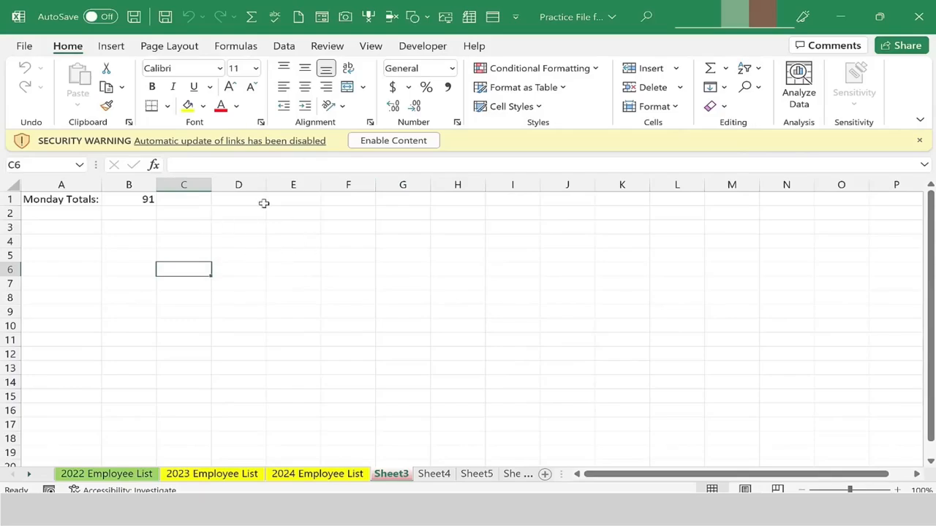
click(380, 143)
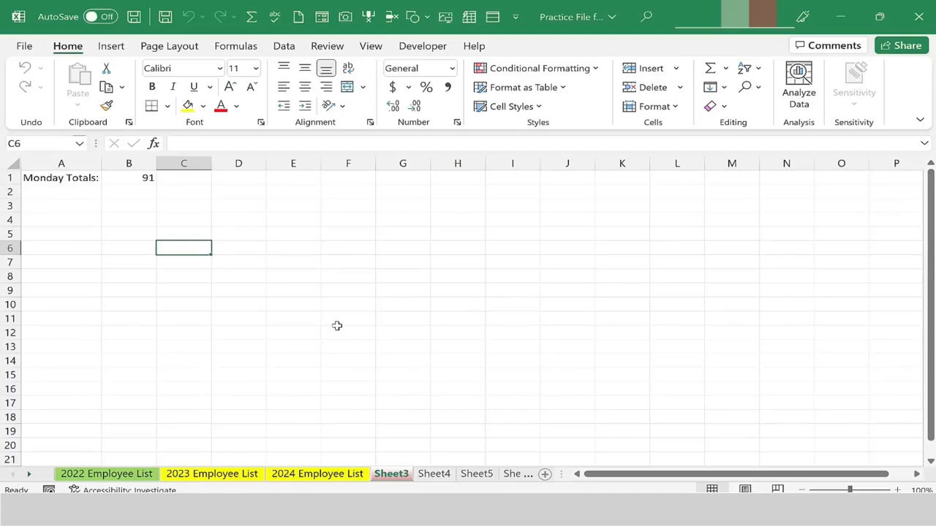
Rename Sheet4 as Summary Sheet
click(434, 475)
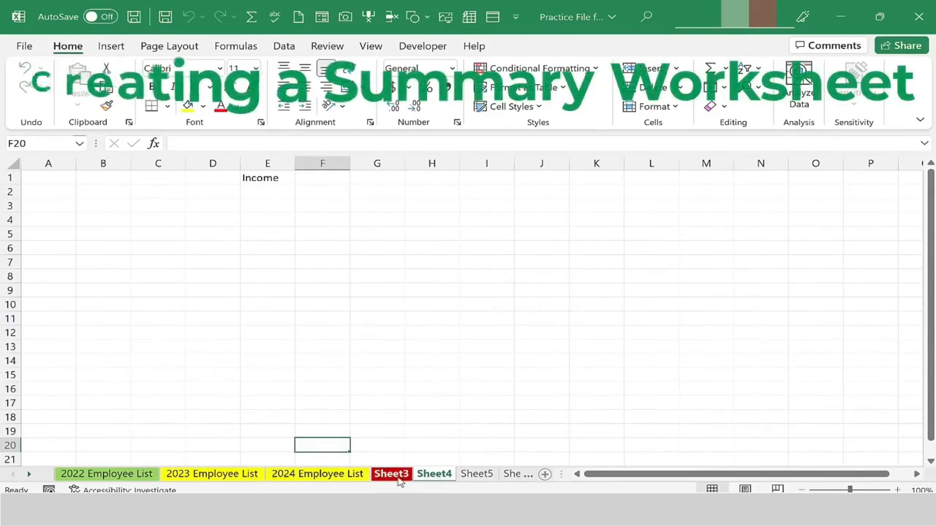
double_click(439, 475)
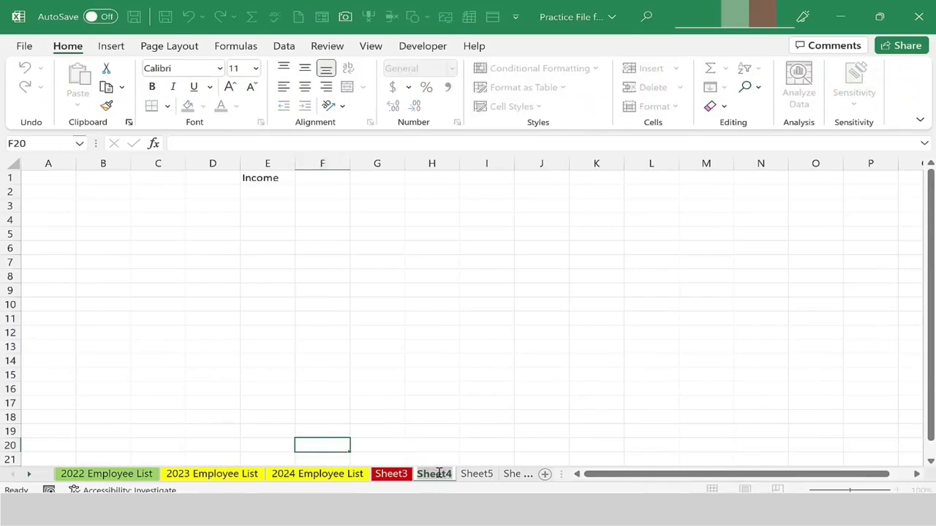
text(Summa)
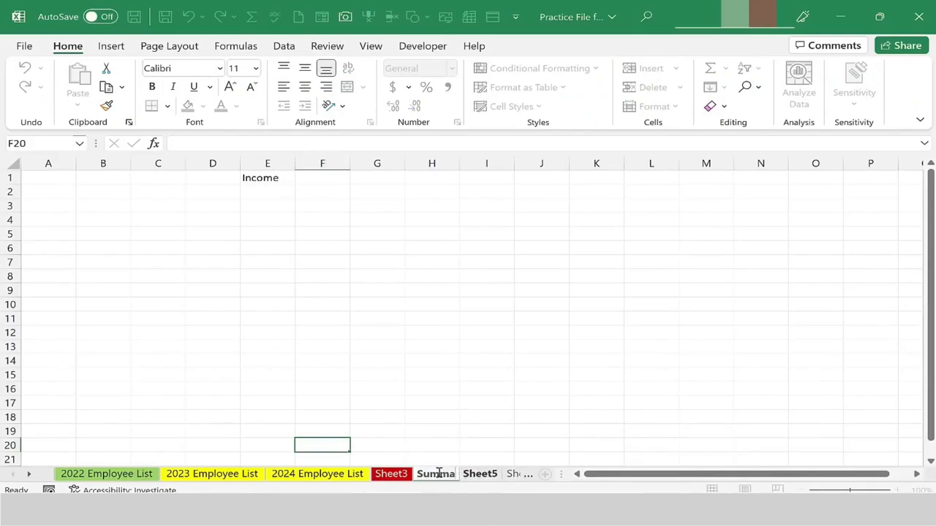
text(ry Sheet)
key(Return)
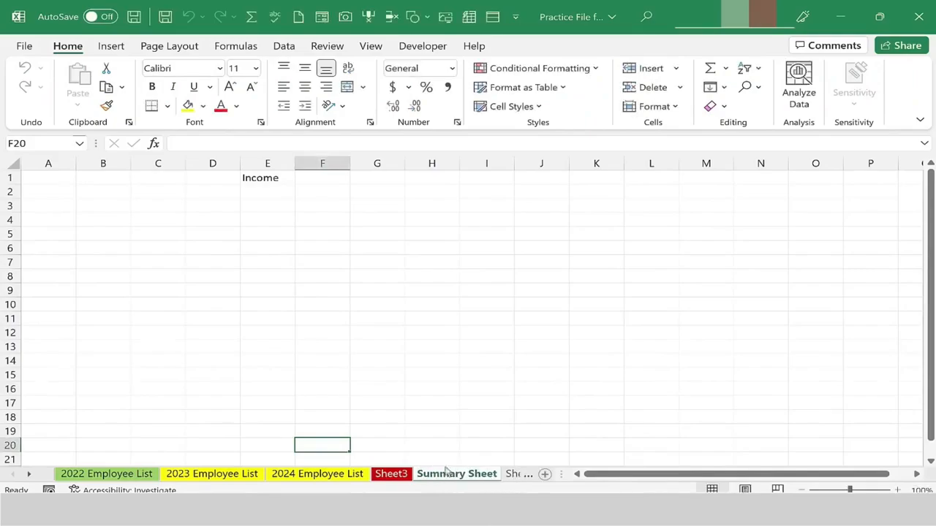
Clear everything from cell E1 and move the Summary Sheet in front of the 2022 Employee List
click(266, 180)
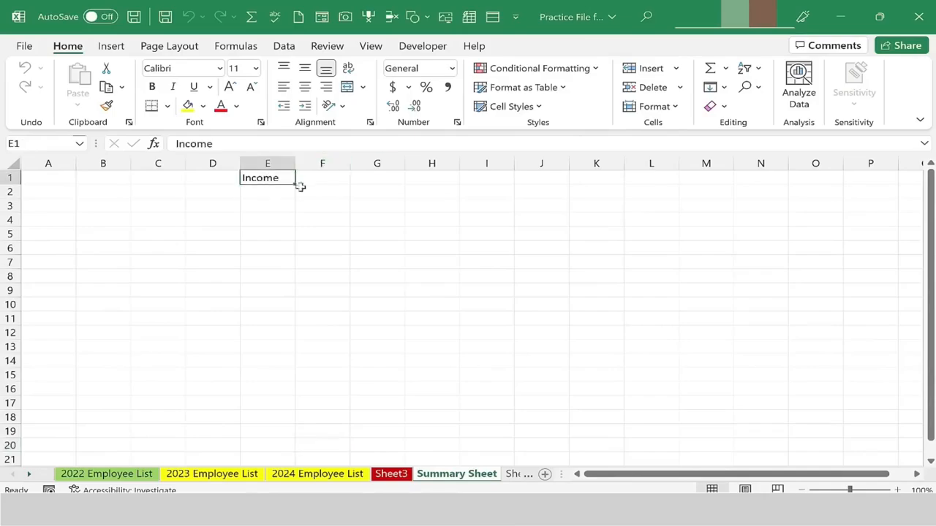
click(726, 108)
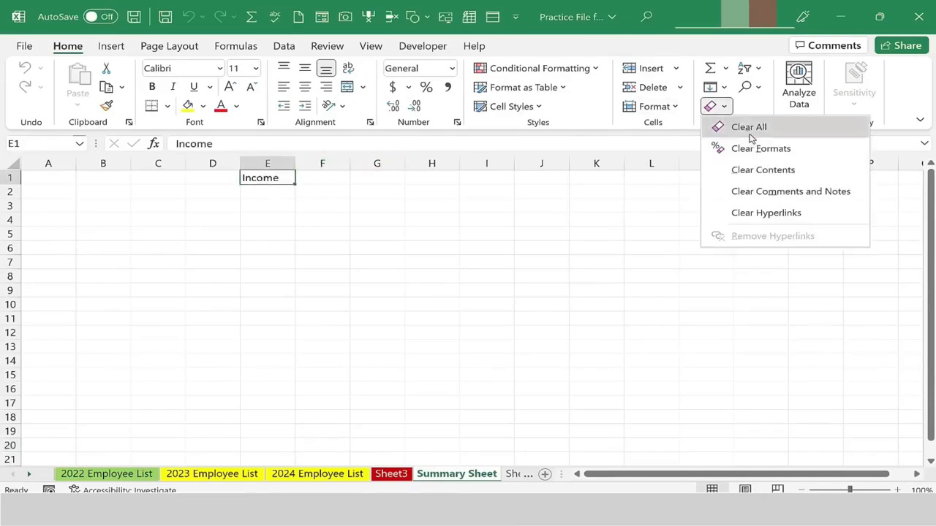
click(749, 131)
click(483, 231)
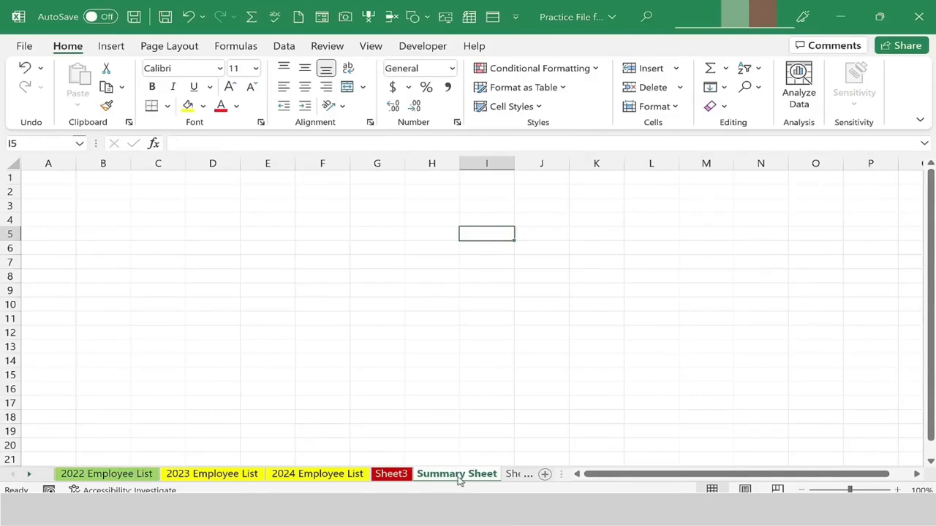
drag(235, 474, 60, 476)
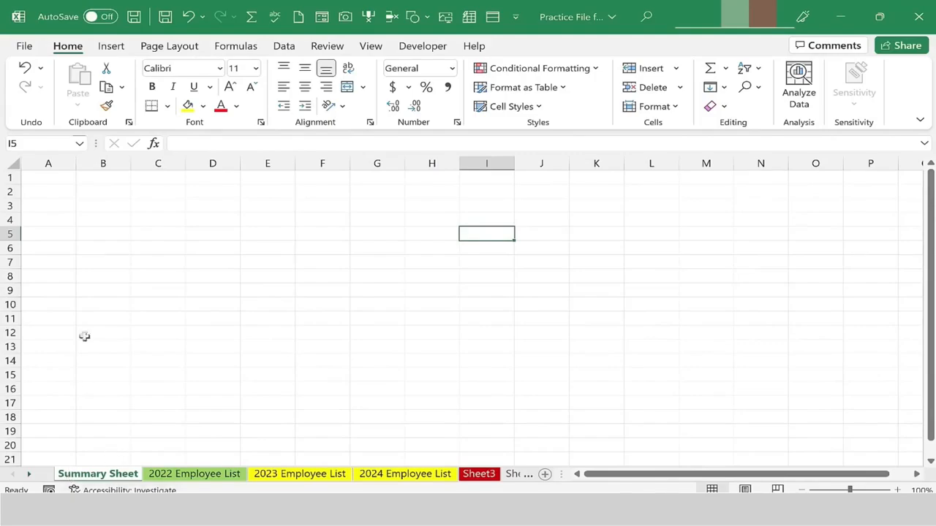
Enter the labels "Number of Employees in 2022:" in A1 and "Number of Employees in 2023:" in A2
click(66, 183)
text(Number of Employee)
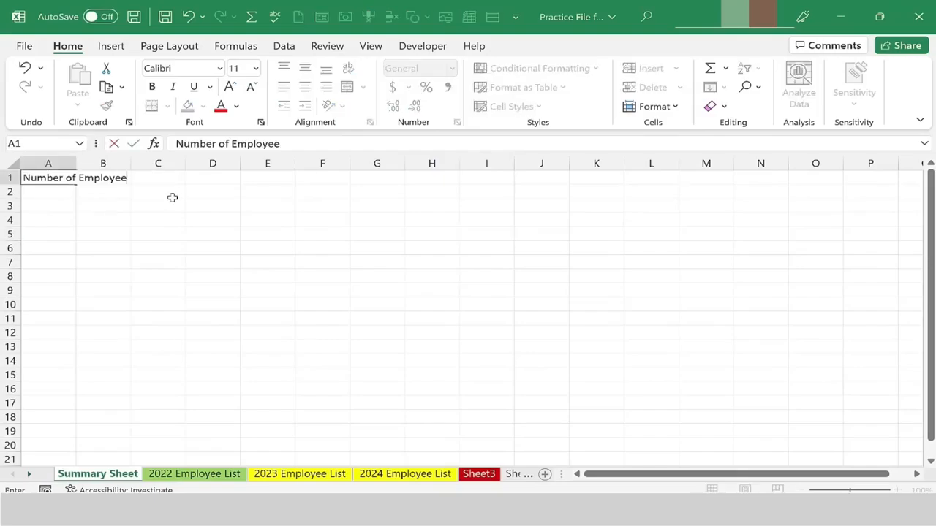
text(s in 2022:)
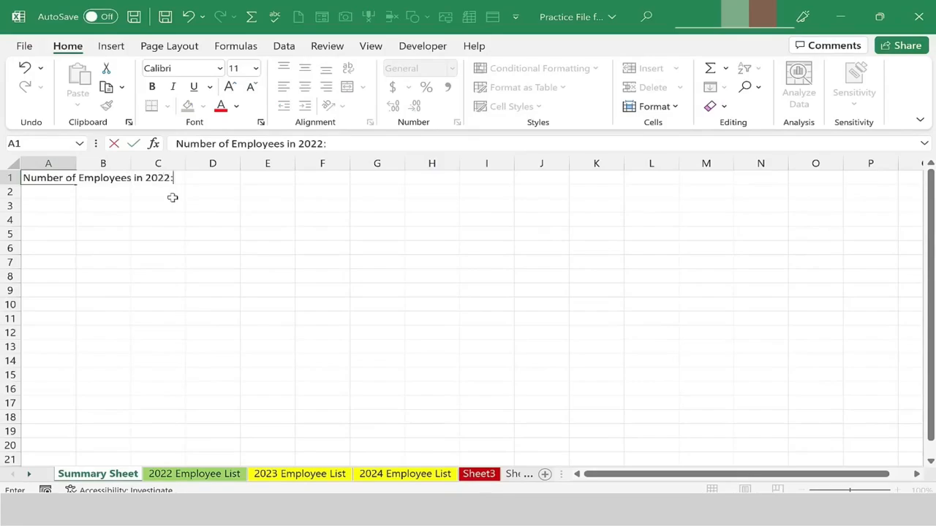
key(Return)
text(N)
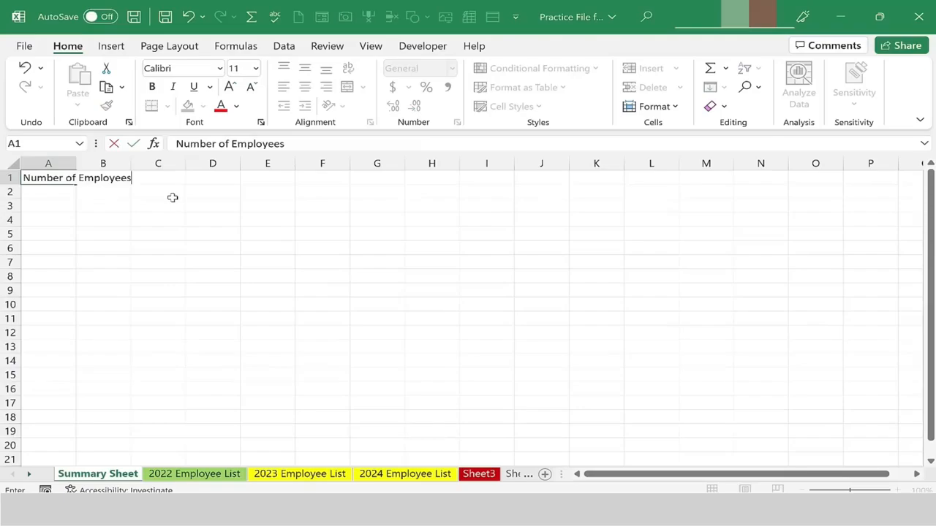
key(Tab)
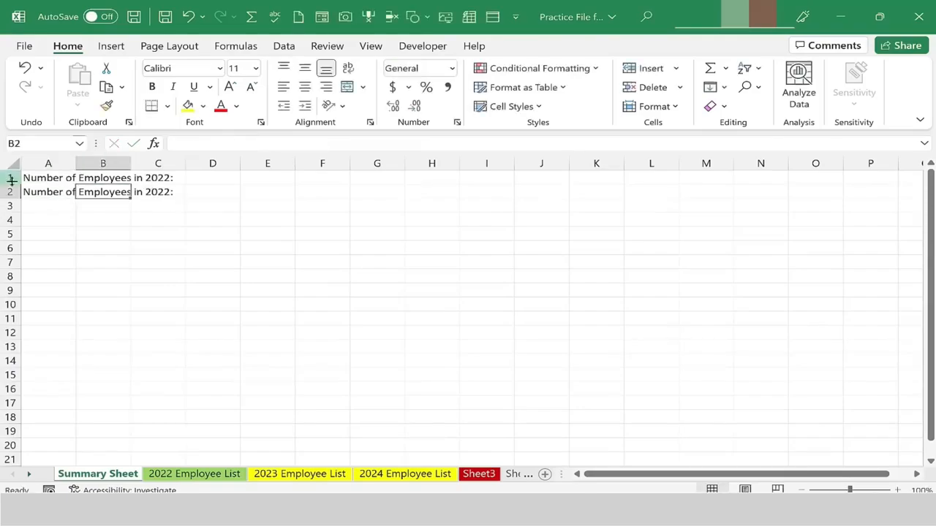
double_click(43, 193)
key(BackSpace)
text(3)
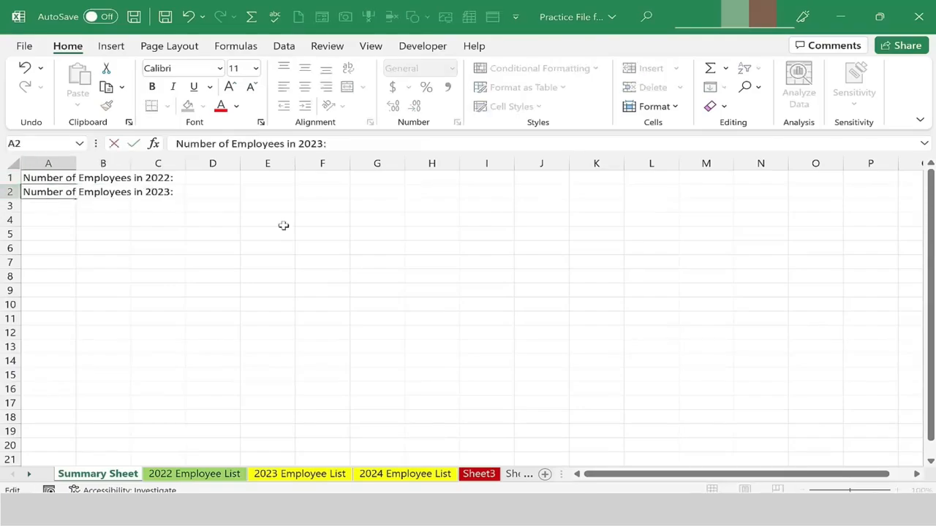
key(Return)
Enter "Total Employee Income 2022:" in A3 and autofit the width of column A
text(Total Employee Income 2022:)
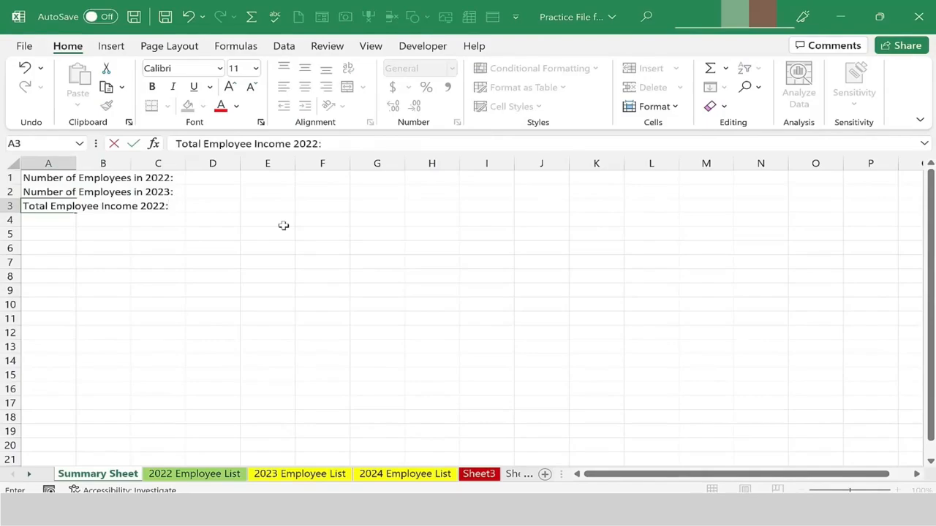
key(Tab)
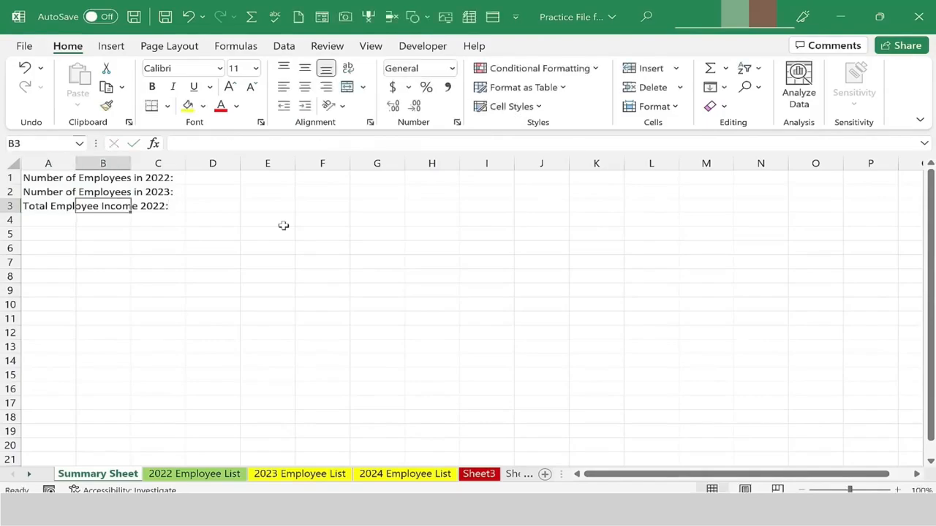
double_click(75, 163)
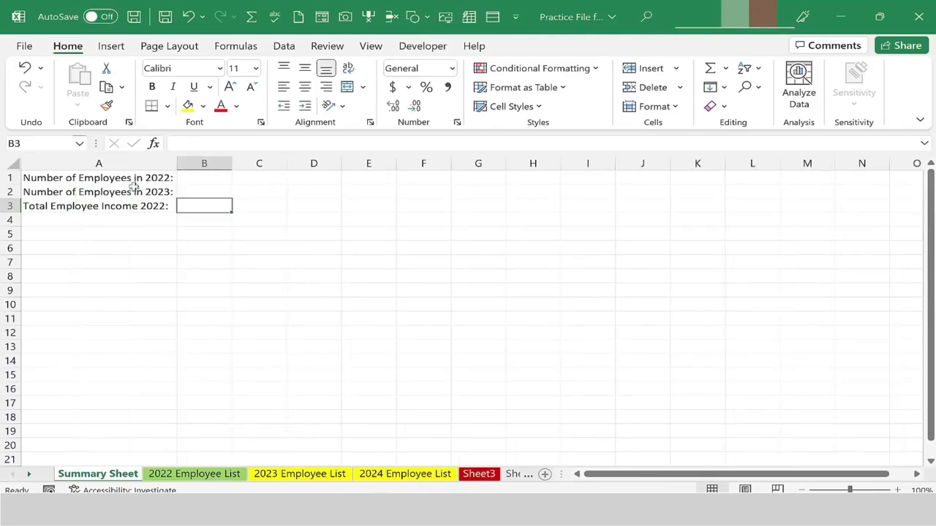
Link cell B1 by formula to the number of employees in D76 of the 2022 Employee List
click(207, 182)
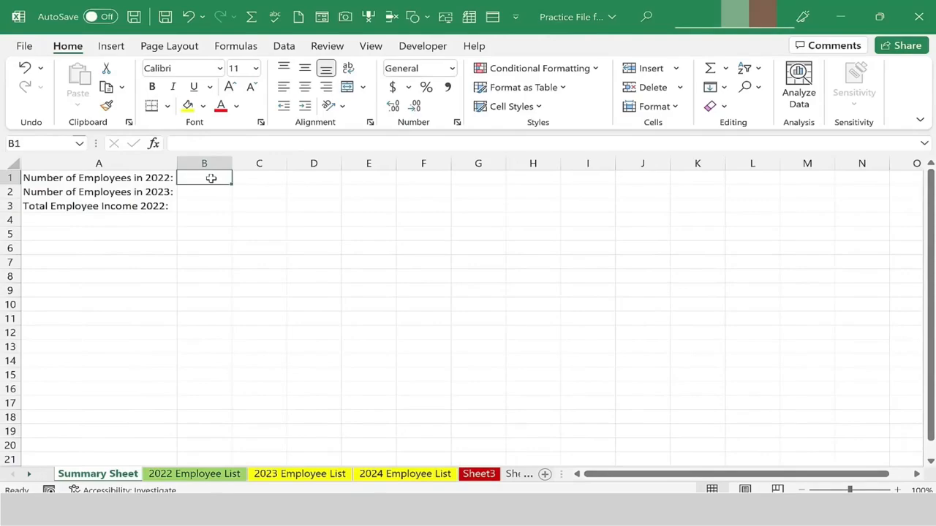
text(=)
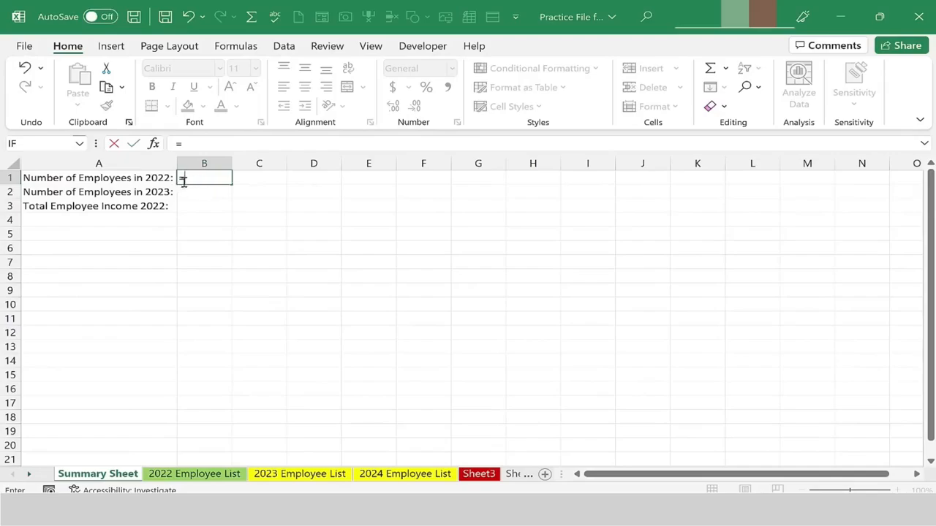
click(182, 476)
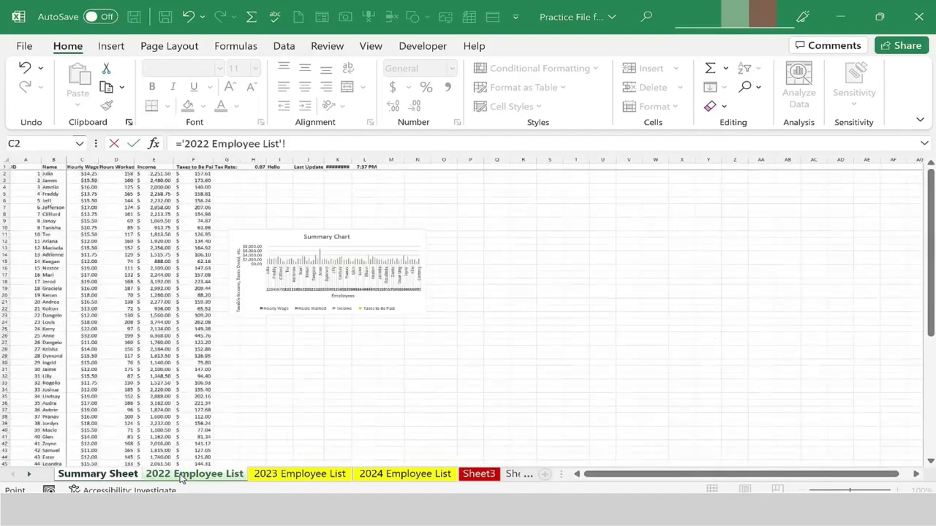
scroll(152, 321, down, 13)
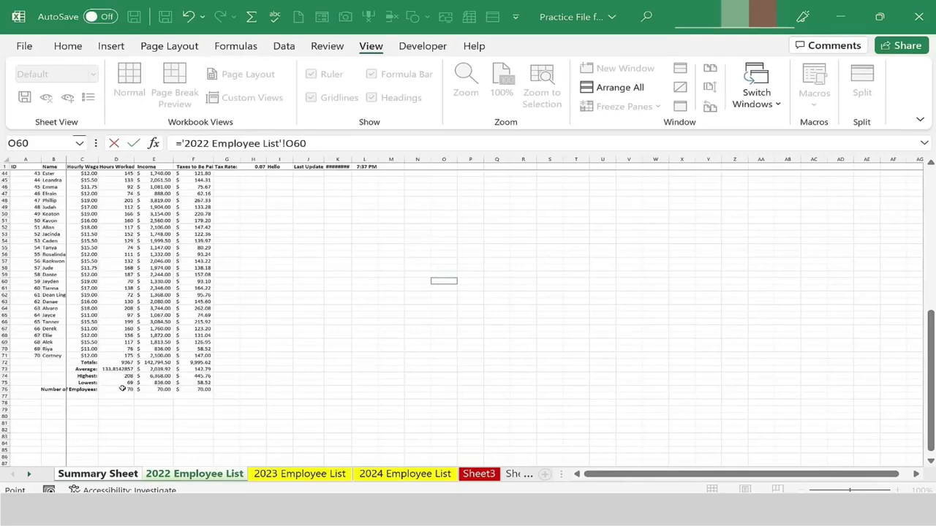
click(118, 390)
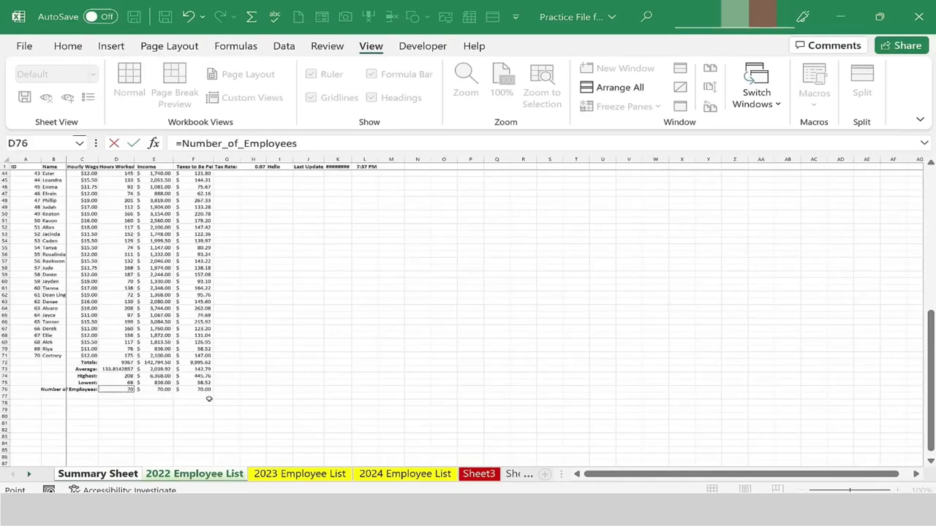
key(Return)
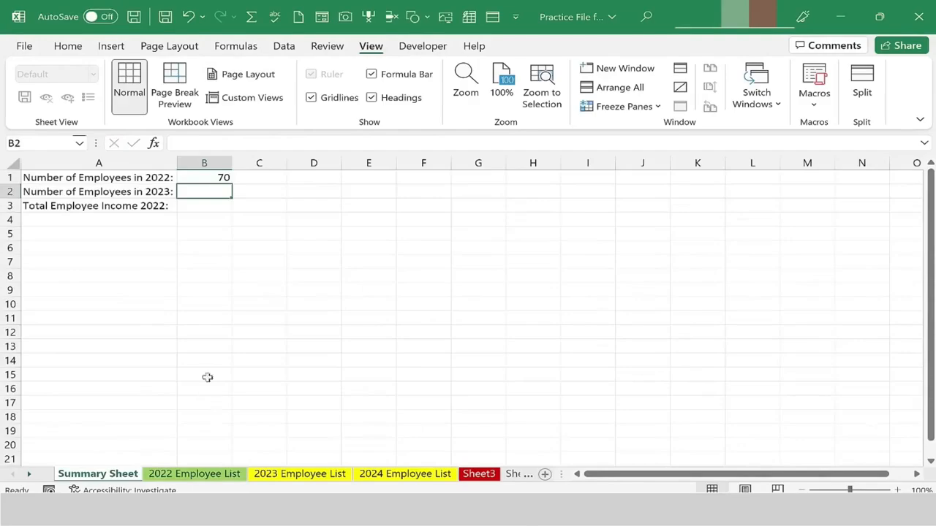
Delete rows 7 to 13 from the 2023 Employee List
click(210, 475)
click(282, 474)
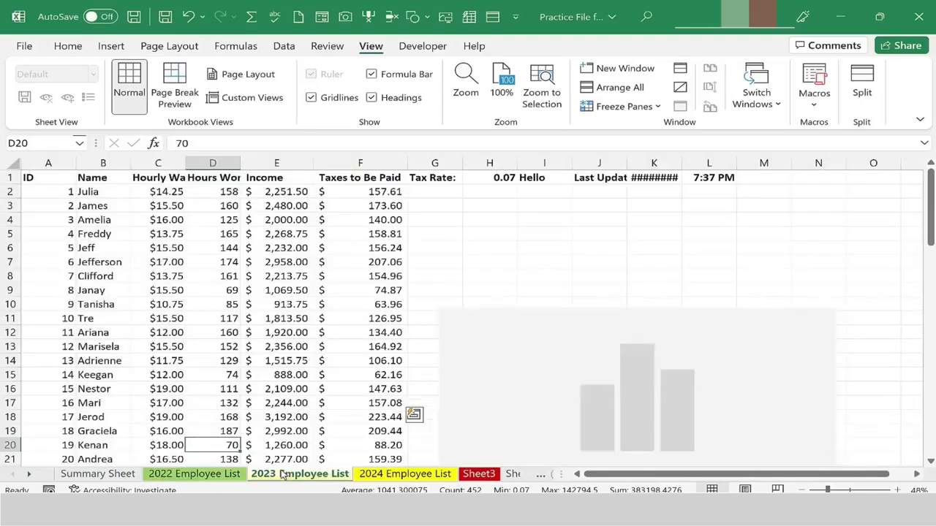
drag(10, 261, 18, 348)
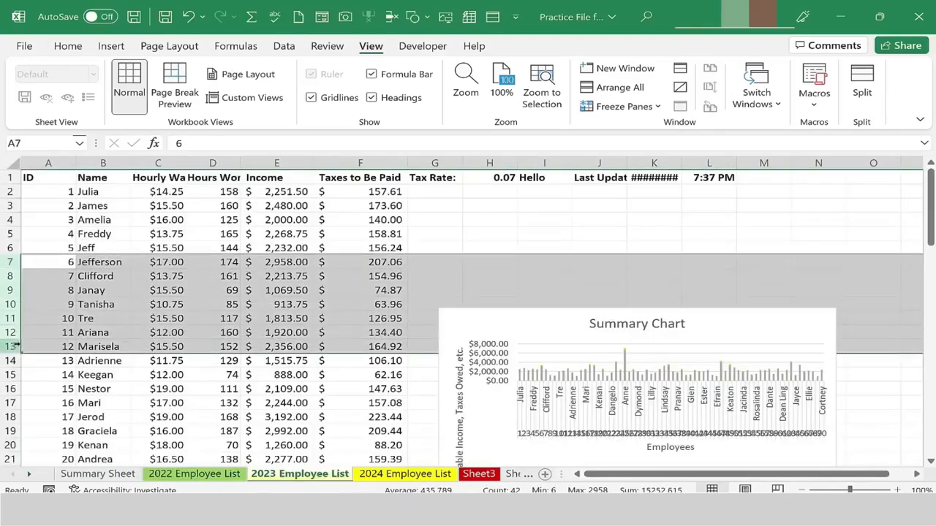
right_click(14, 306)
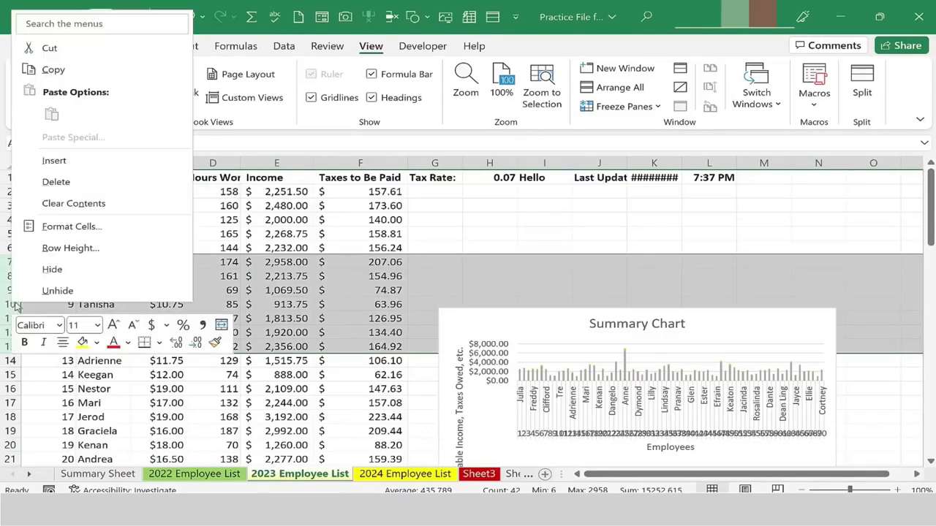
click(82, 183)
click(214, 222)
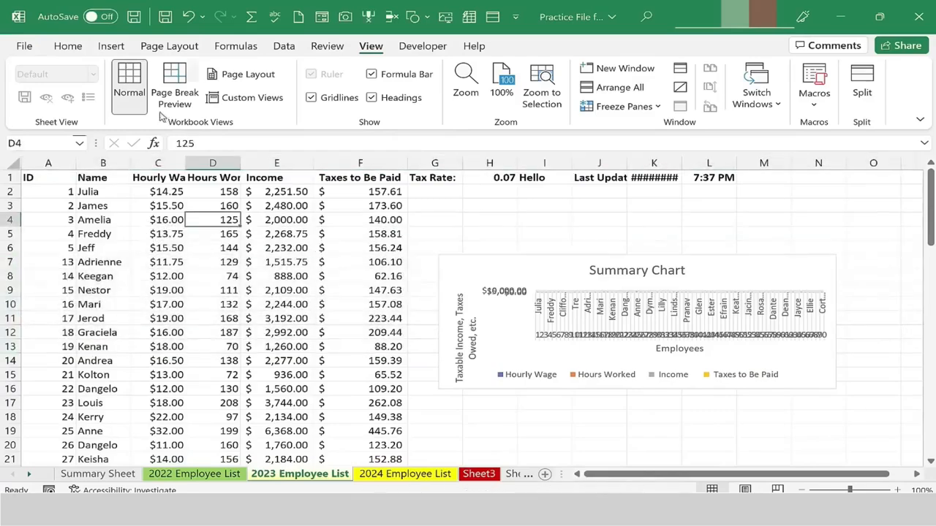
On the Summary Sheet, link cell B2 by formula to the number of employees in D69 of the 2023 Employee List
click(98, 474)
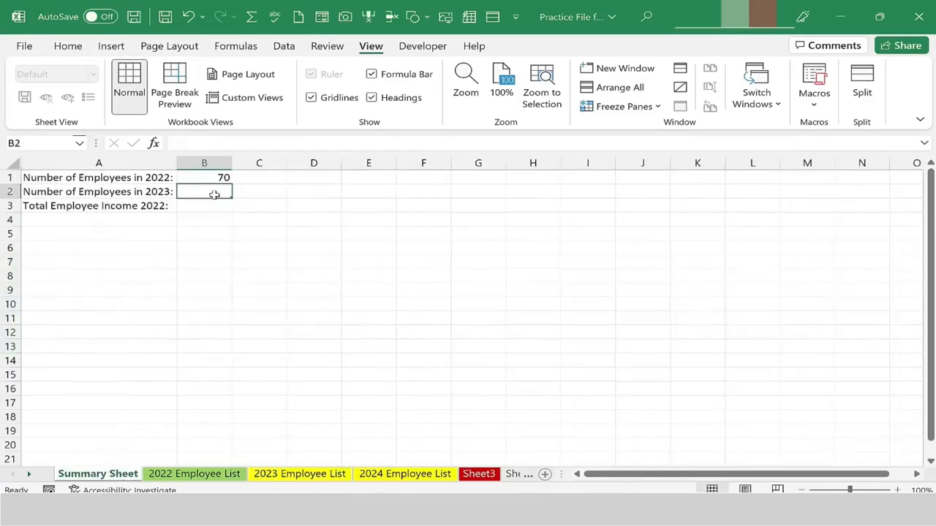
text(=)
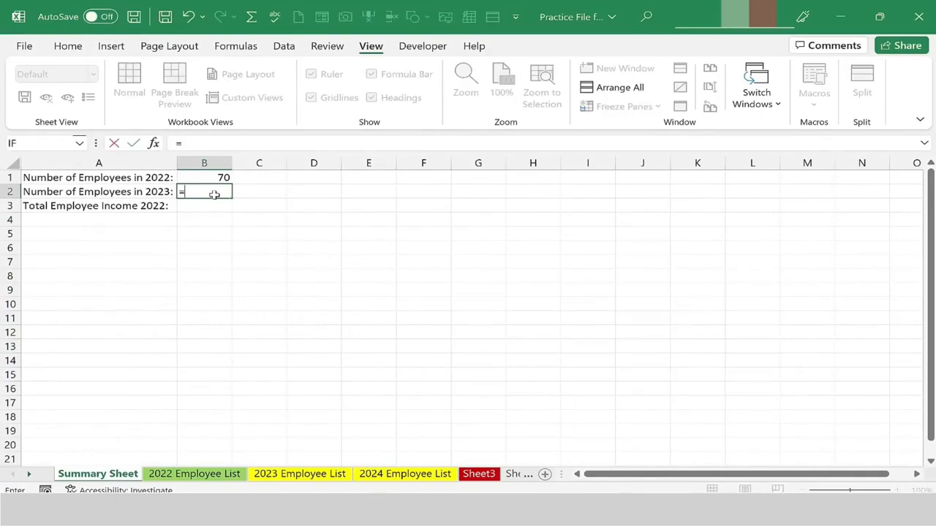
click(297, 475)
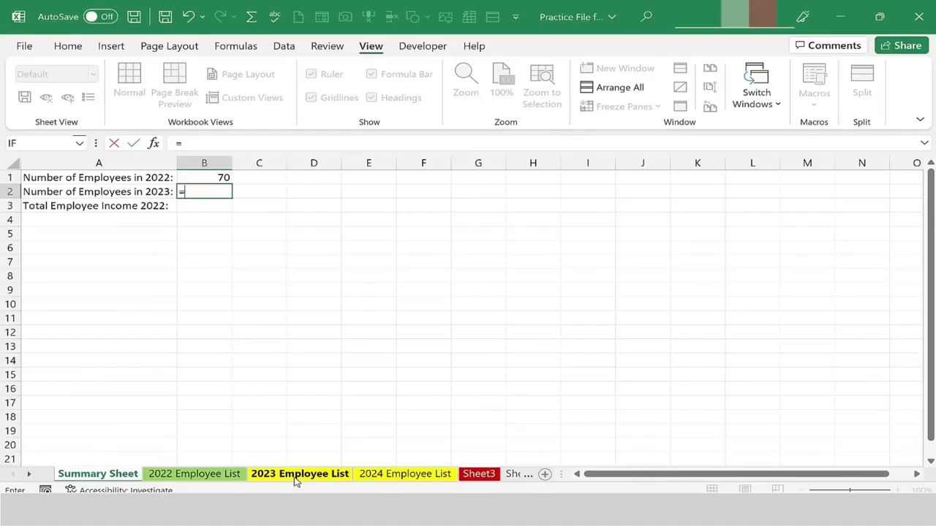
scroll(205, 382, down, 6)
scroll(205, 382, down, 11)
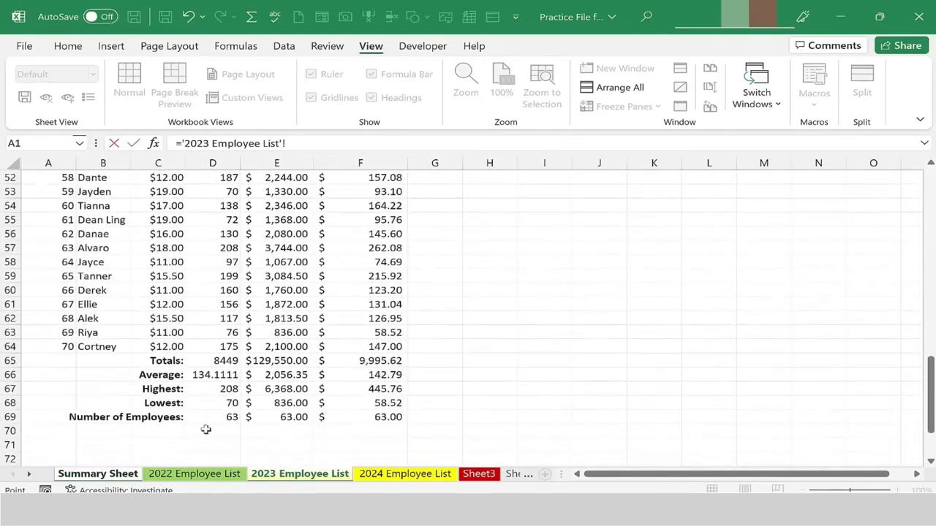
click(223, 416)
key(Return)
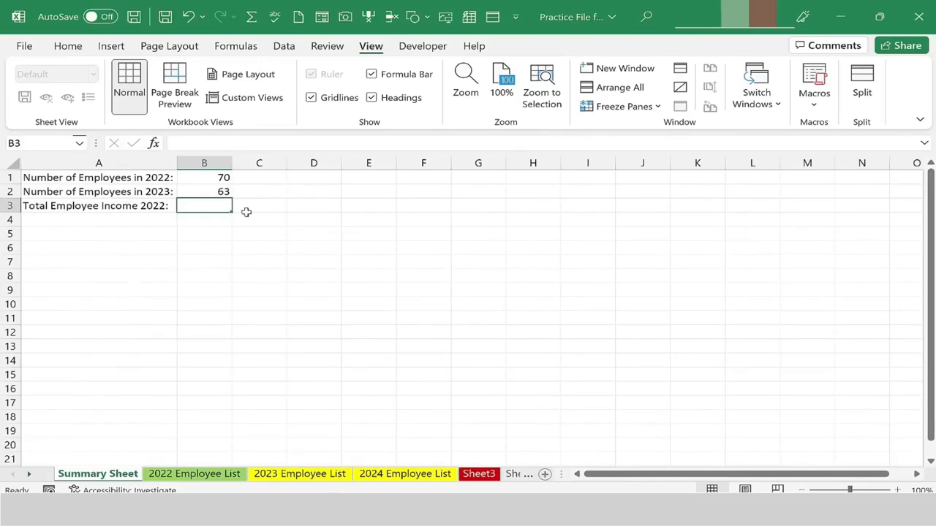
Link cell B3 by formula to the total income in E72 of the 2022 Employee List
text(=)
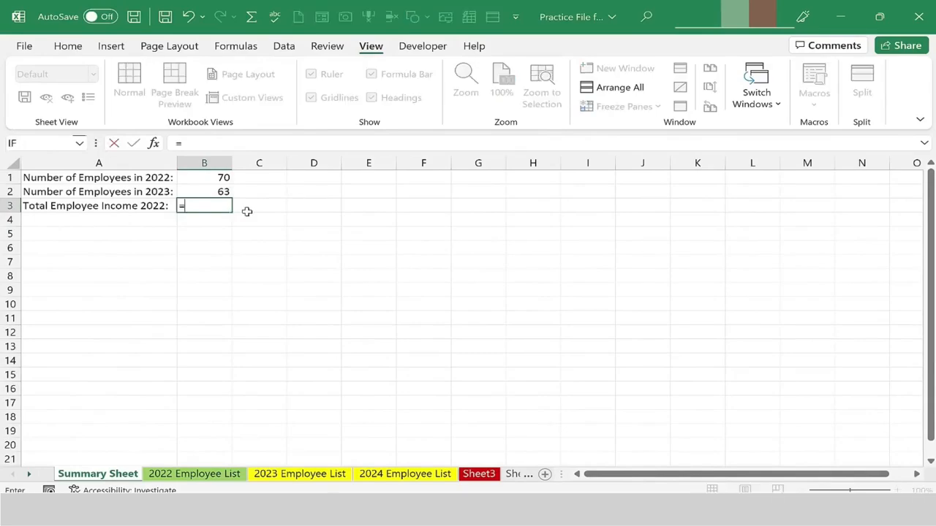
click(204, 479)
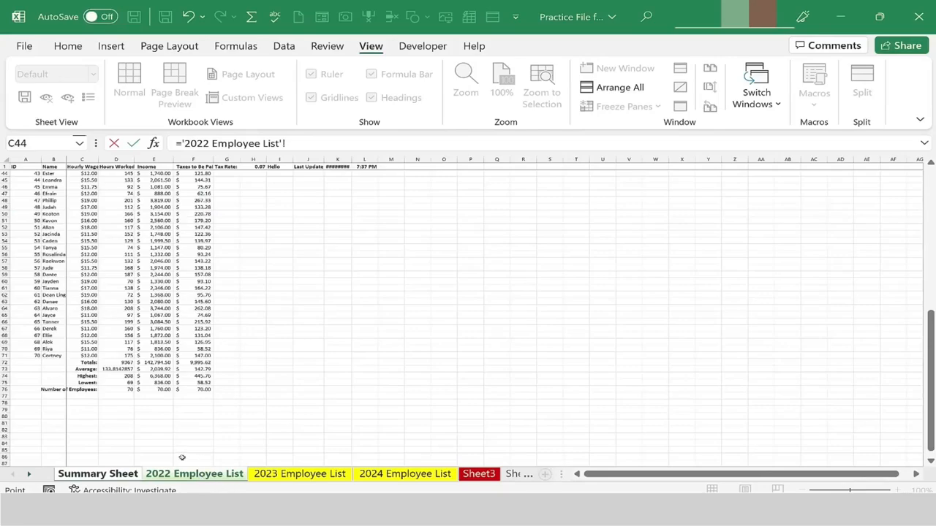
click(164, 362)
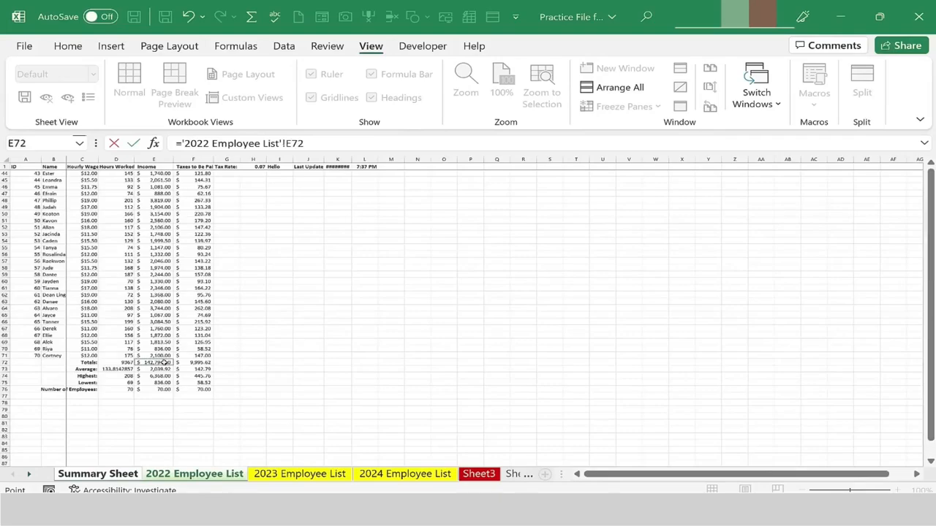
key(Return)
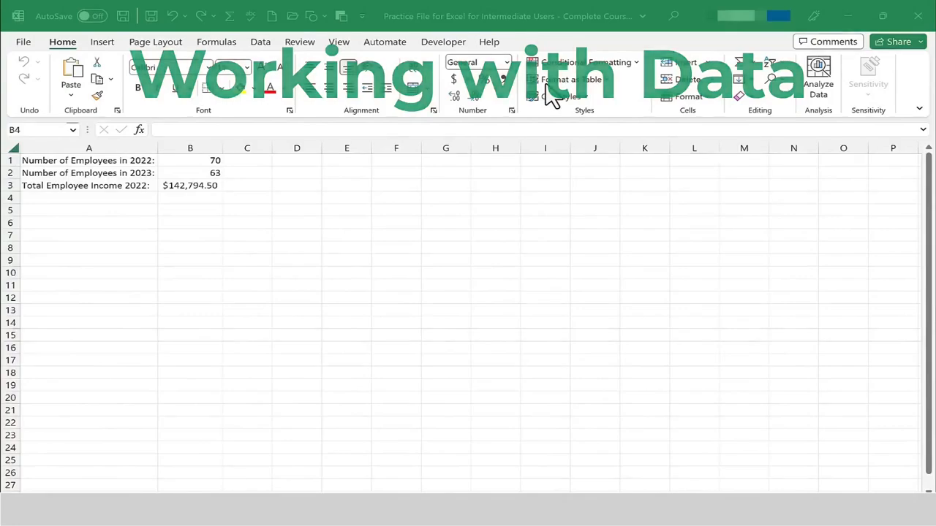
Go to the 2023 Employee List and autofit the widths of columns B to F
click(247, 498)
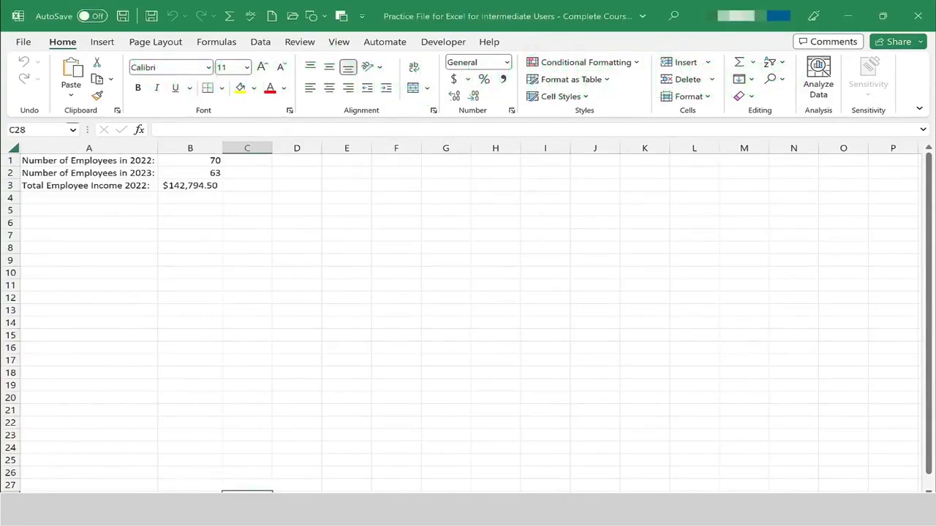
key(ctrl+Page_Up)
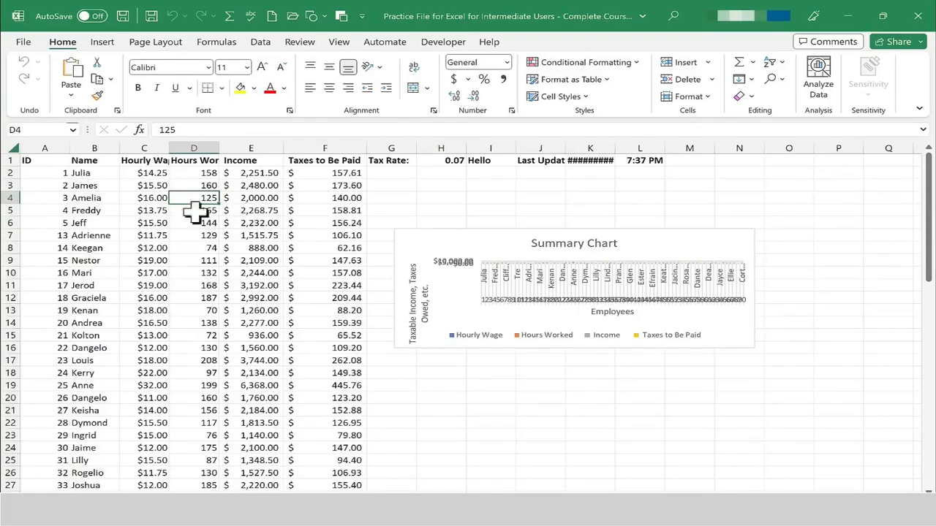
drag(94, 148, 329, 149)
double_click(281, 146)
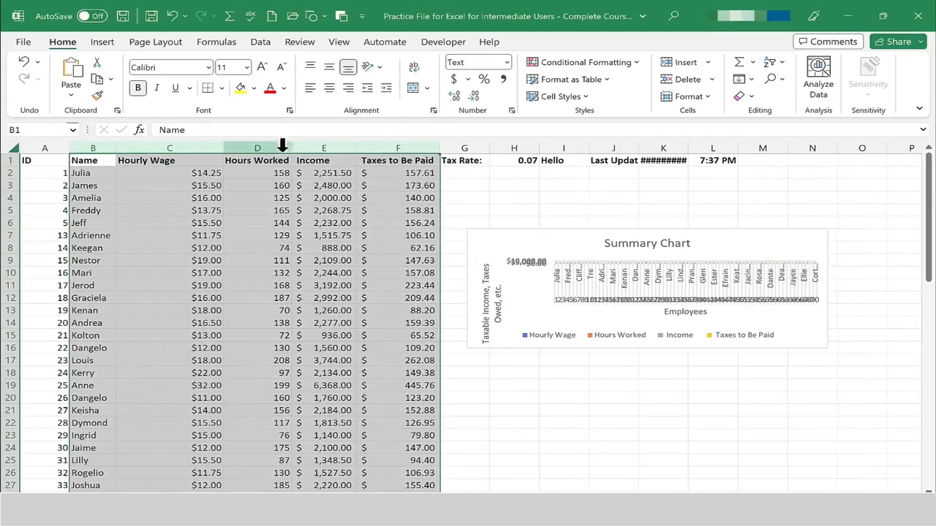
click(259, 197)
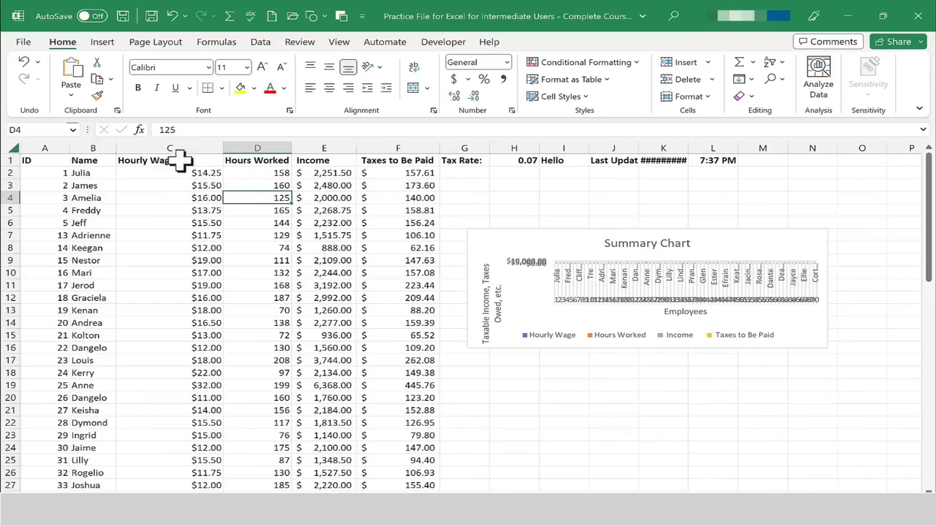
Group columns C to E, from Hourly Wage through Income, as an outline group
drag(148, 149, 319, 163)
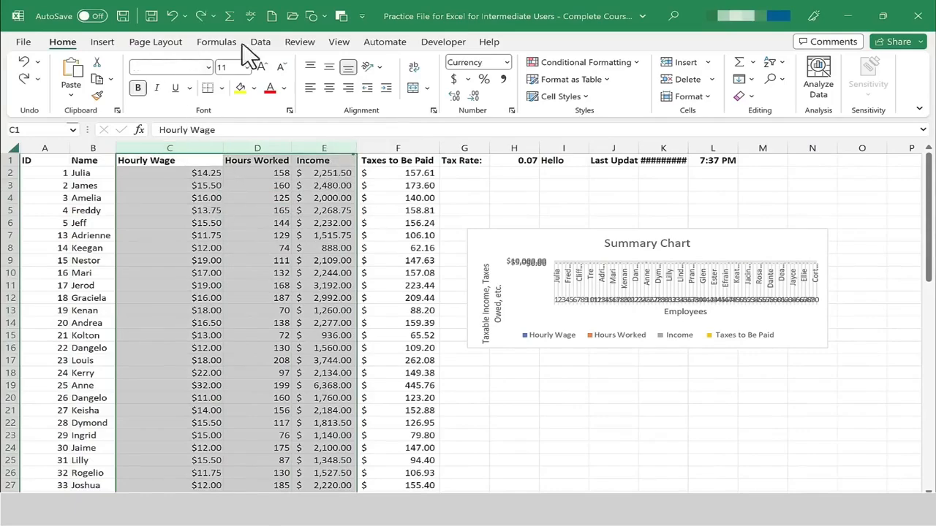
click(260, 44)
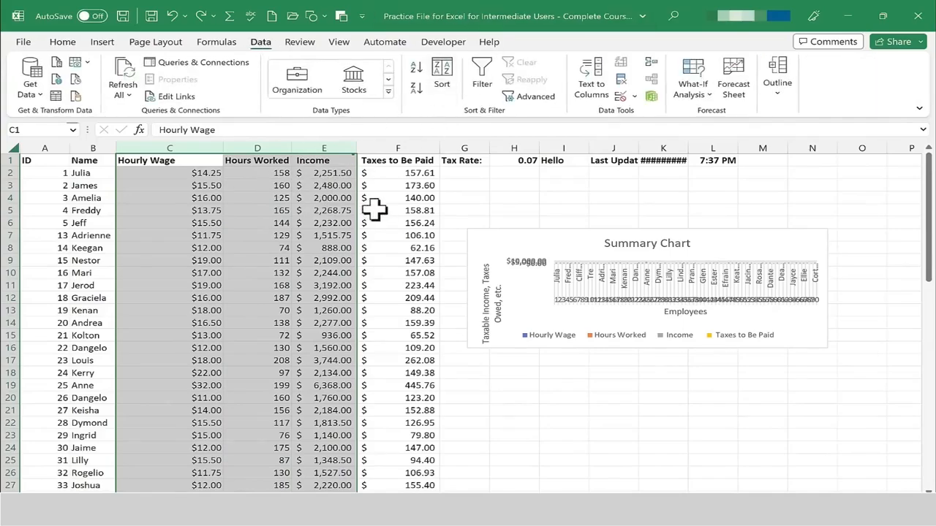
click(214, 174)
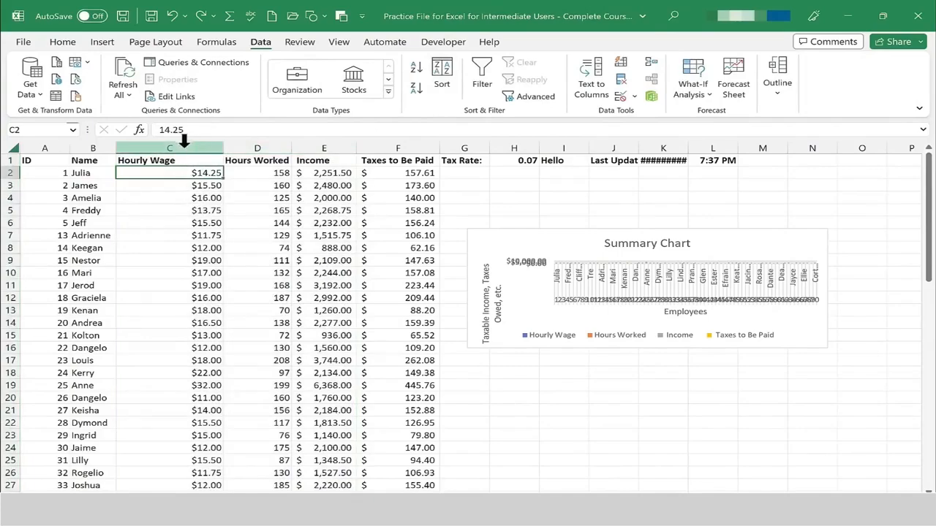
click(188, 159)
drag(195, 153, 329, 157)
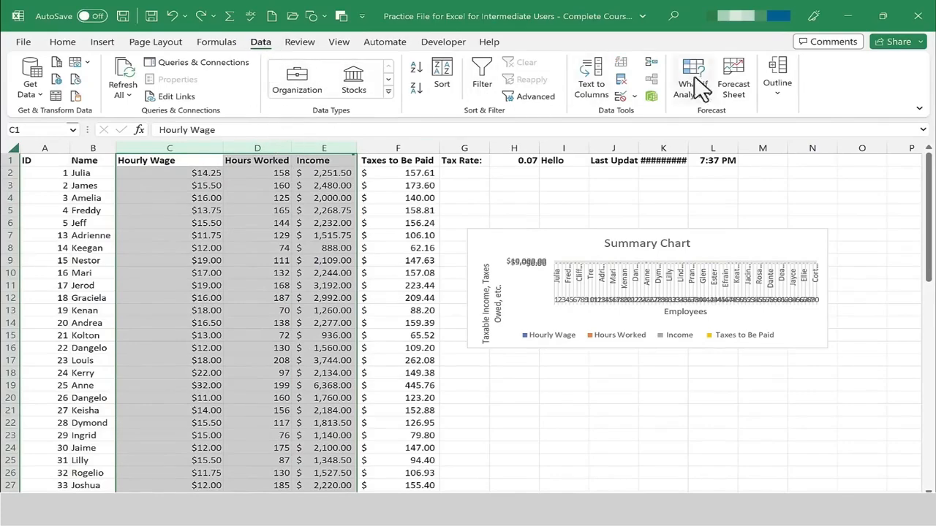
click(782, 98)
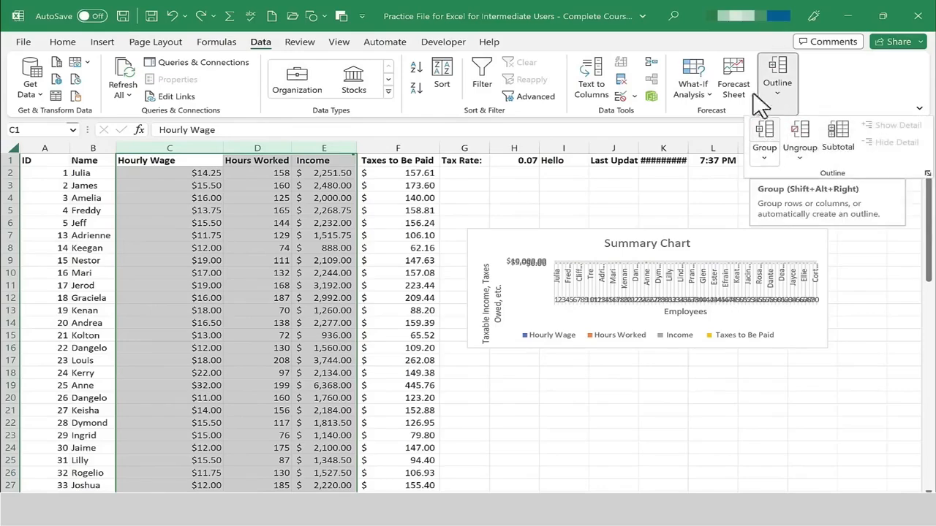
click(788, 109)
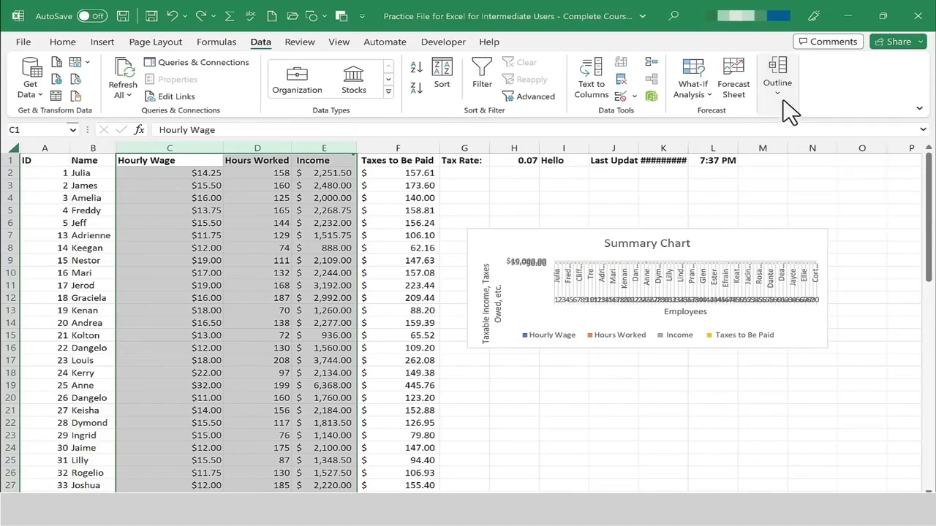
click(786, 106)
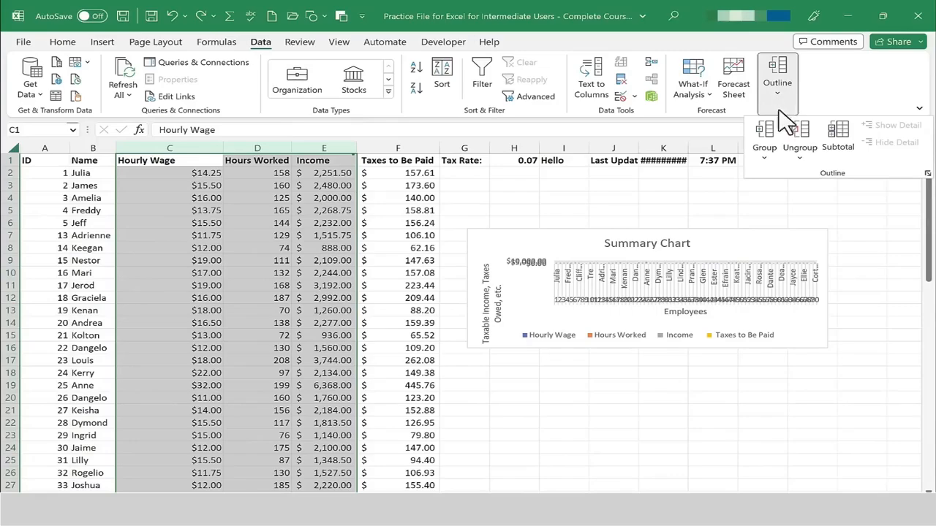
click(764, 136)
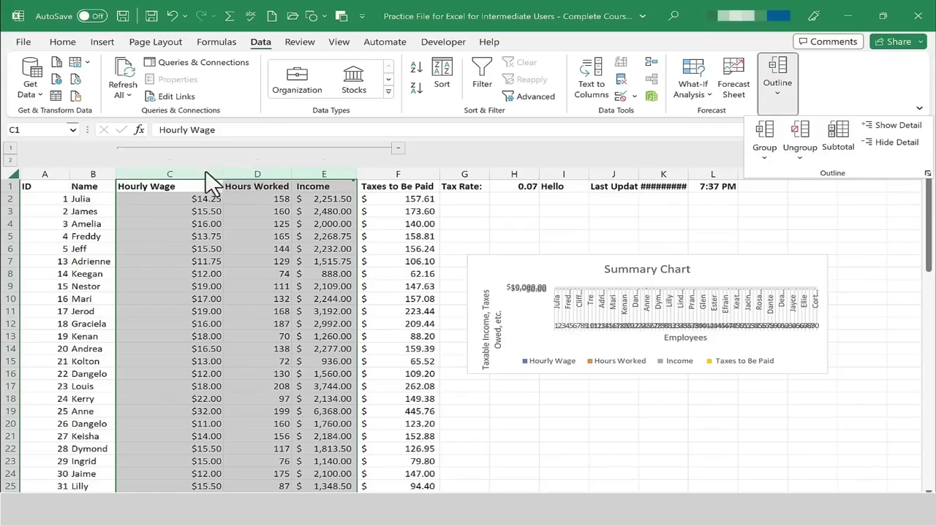
Collapse and expand the grouped columns C to E, both individually and through outline levels 1 and 2
click(399, 150)
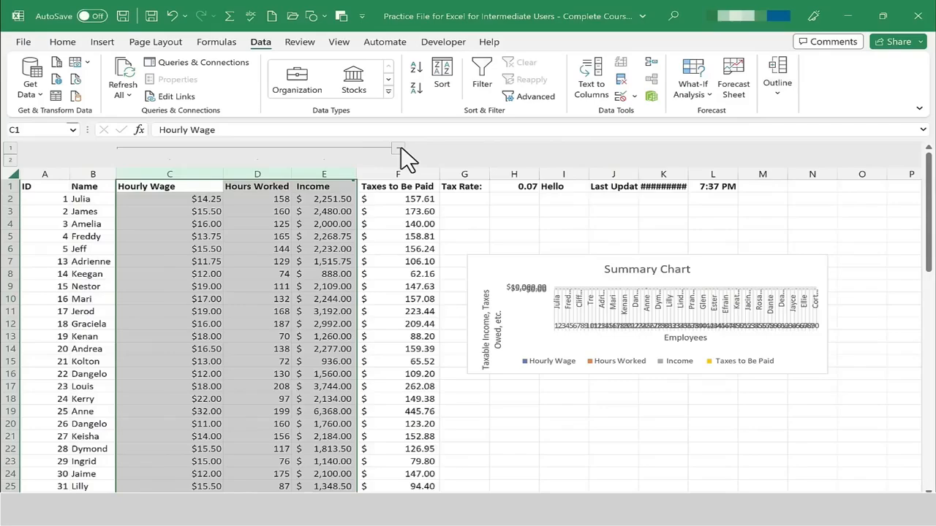
click(399, 149)
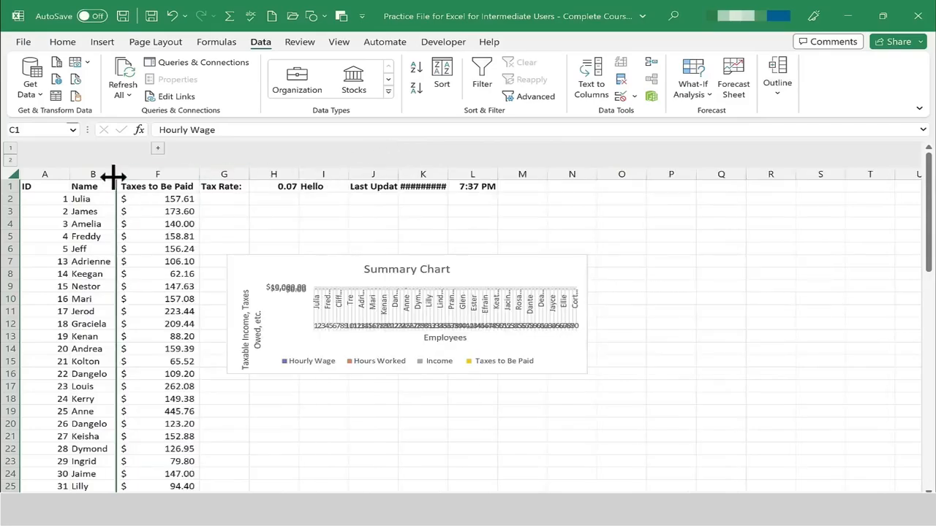
click(159, 149)
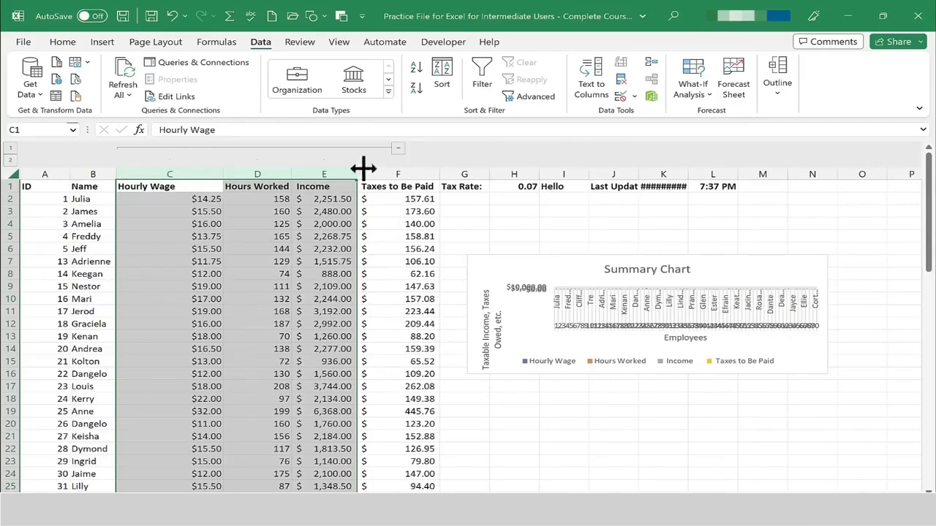
click(399, 148)
click(159, 150)
click(10, 151)
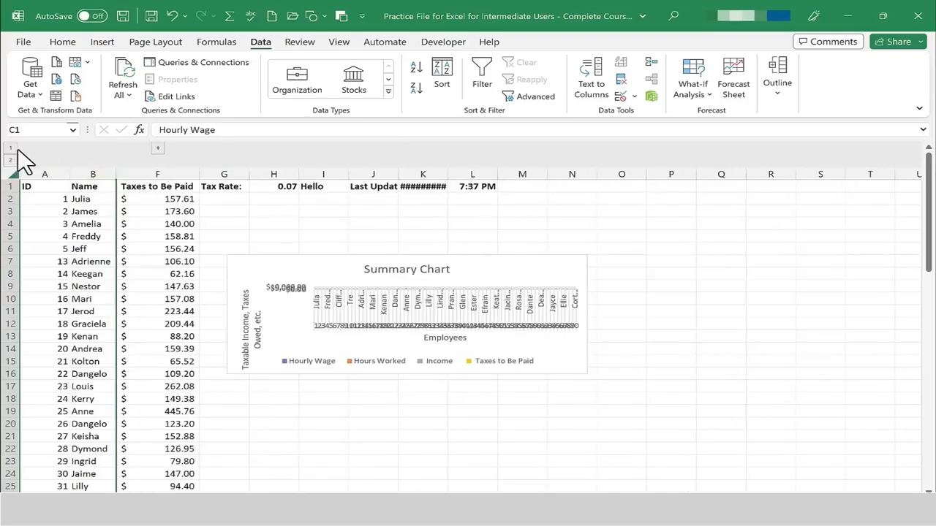
click(11, 160)
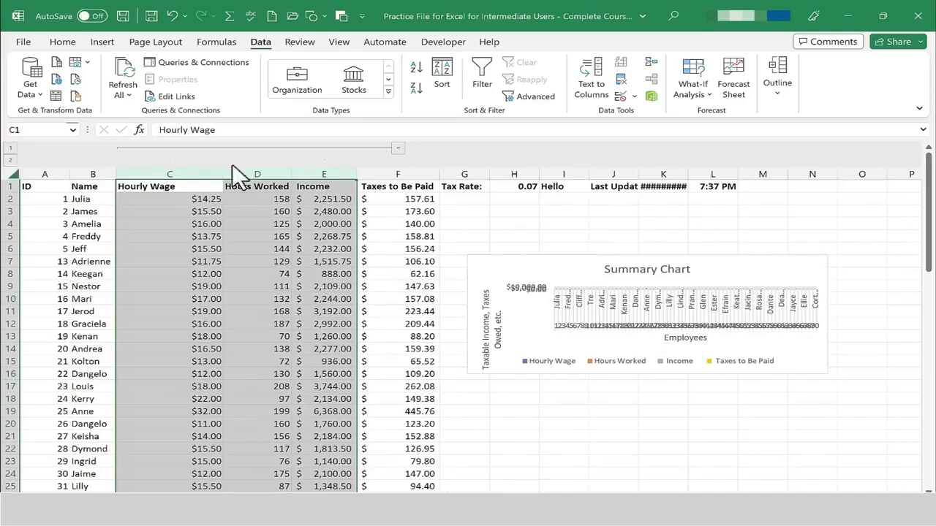
Try to undo the grouping of columns C to E
key(ctrl+z)
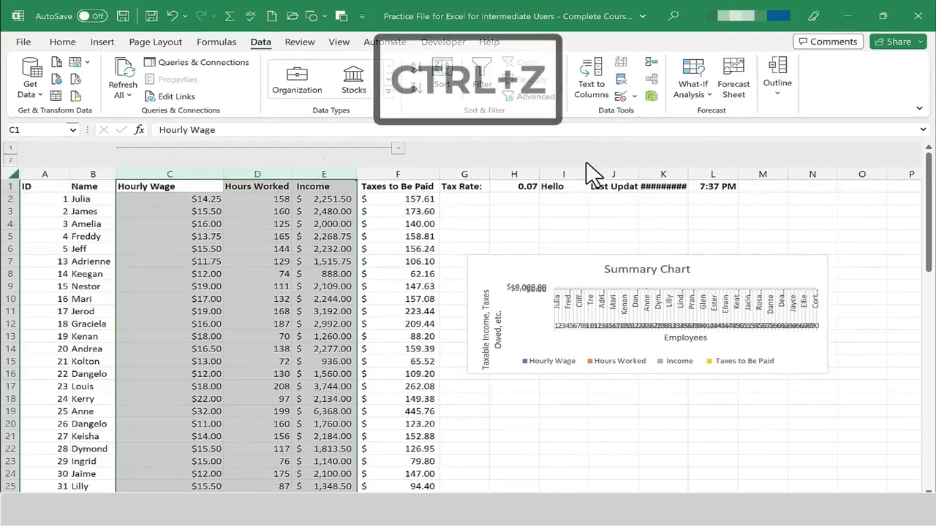
key(ctrl+z)
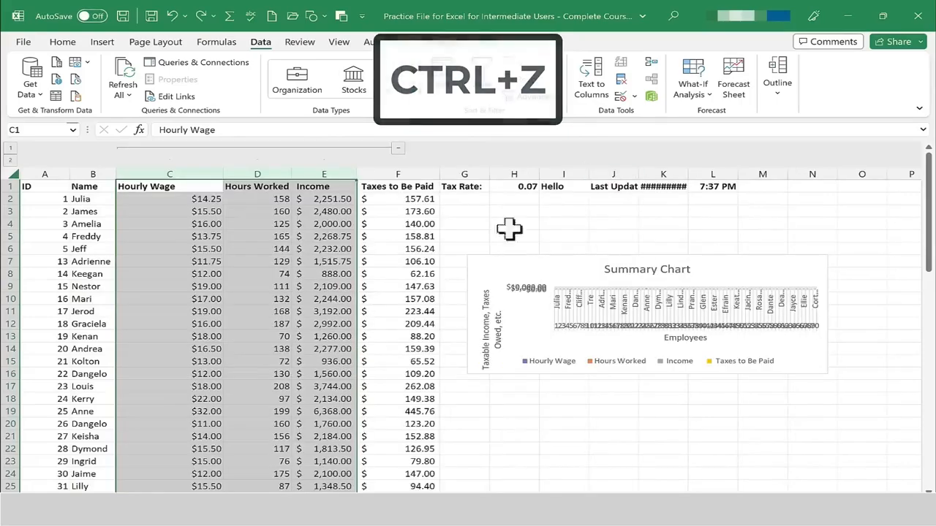
click(456, 235)
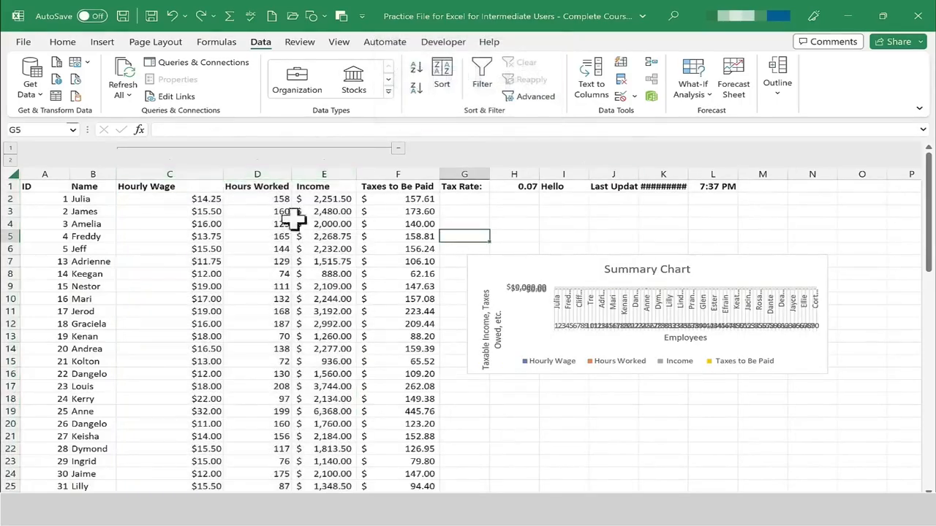
Group header cells C1:E1 by columns, and collapse and re-expand the outer column group
drag(151, 170, 333, 173)
click(157, 199)
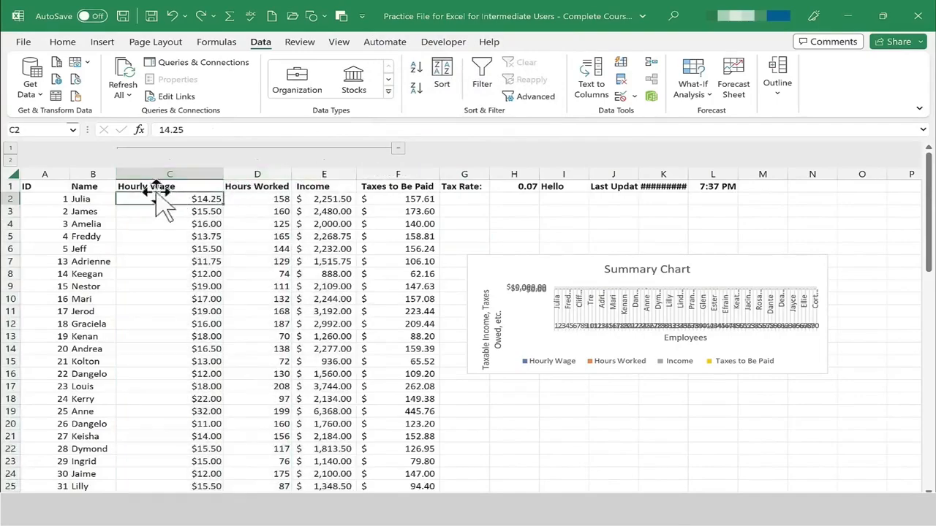
drag(150, 187, 324, 194)
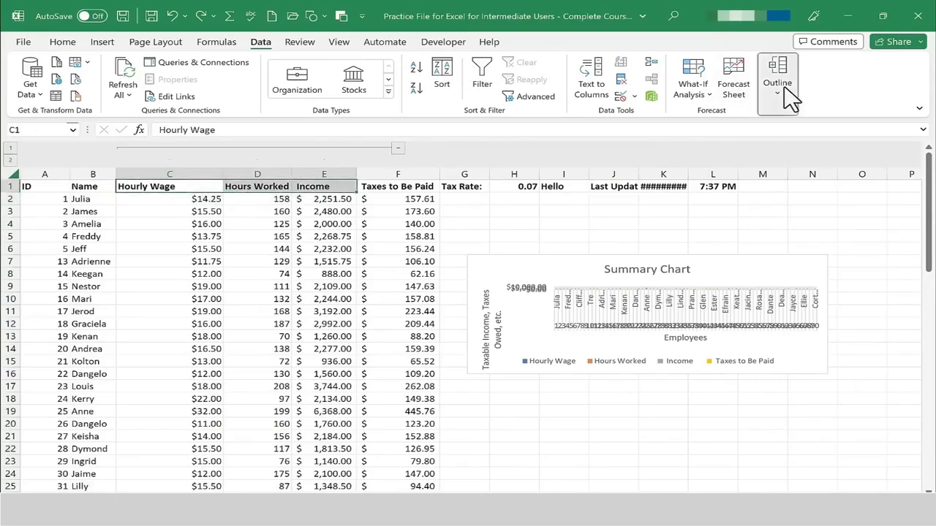
click(784, 87)
click(766, 135)
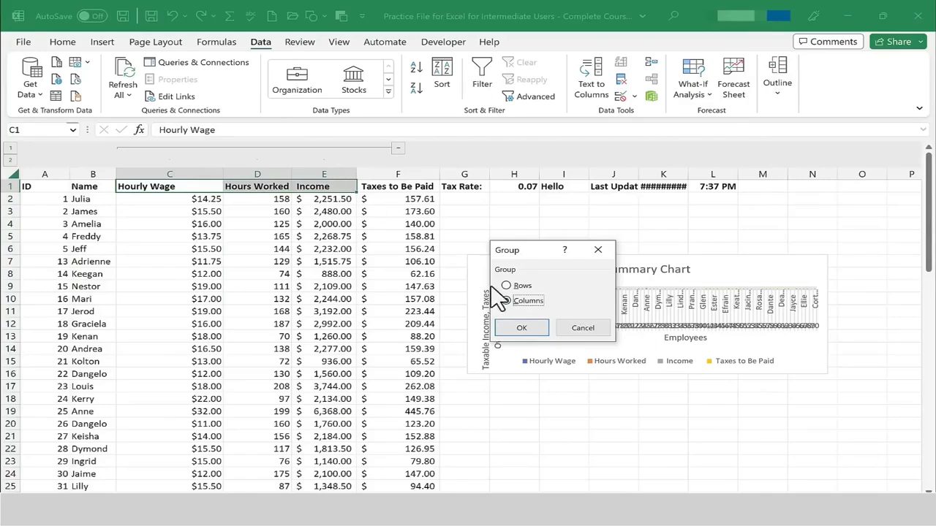
click(535, 334)
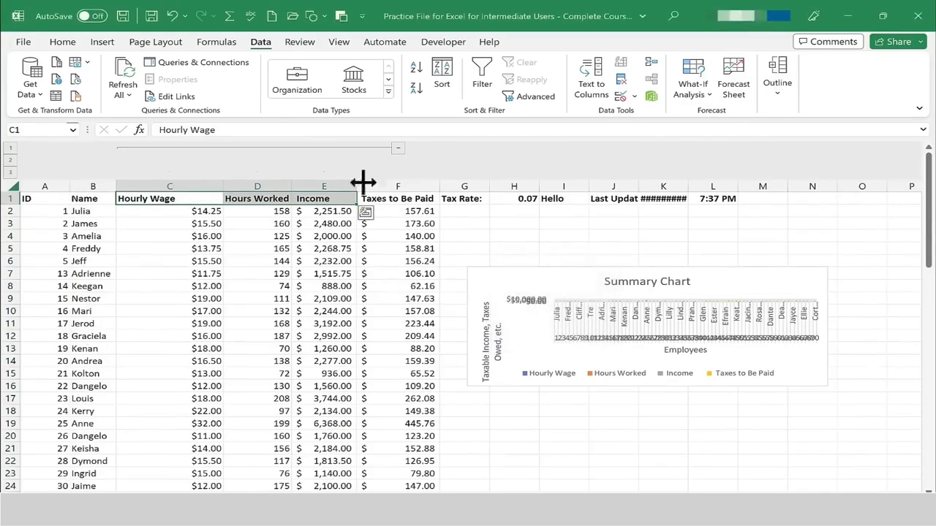
click(398, 148)
click(156, 148)
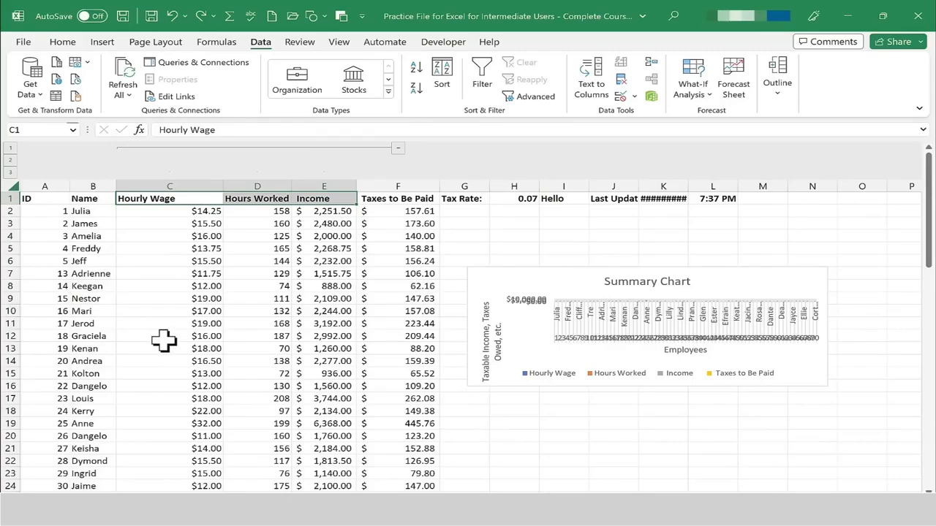
Group cells C12:E12 by columns as a further outline level and collapse the outer column group
drag(164, 339, 341, 343)
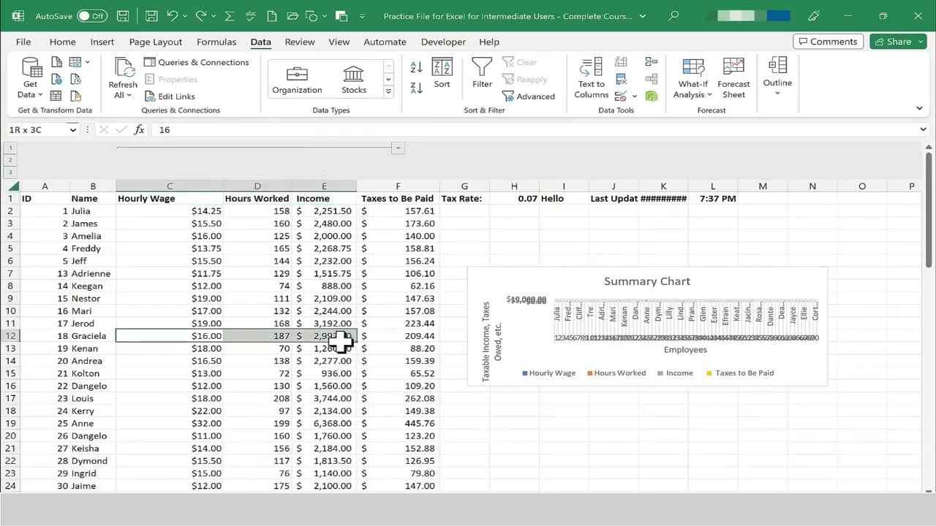
click(777, 79)
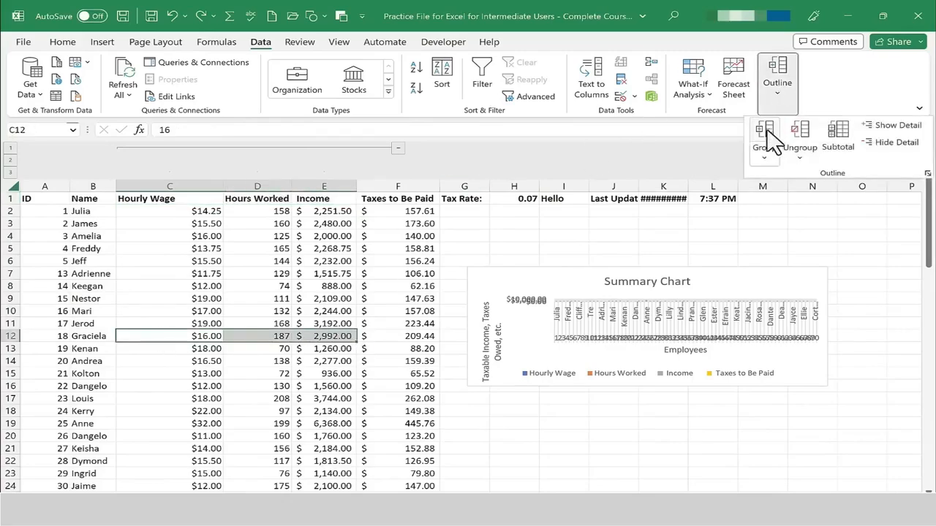
click(766, 140)
click(522, 302)
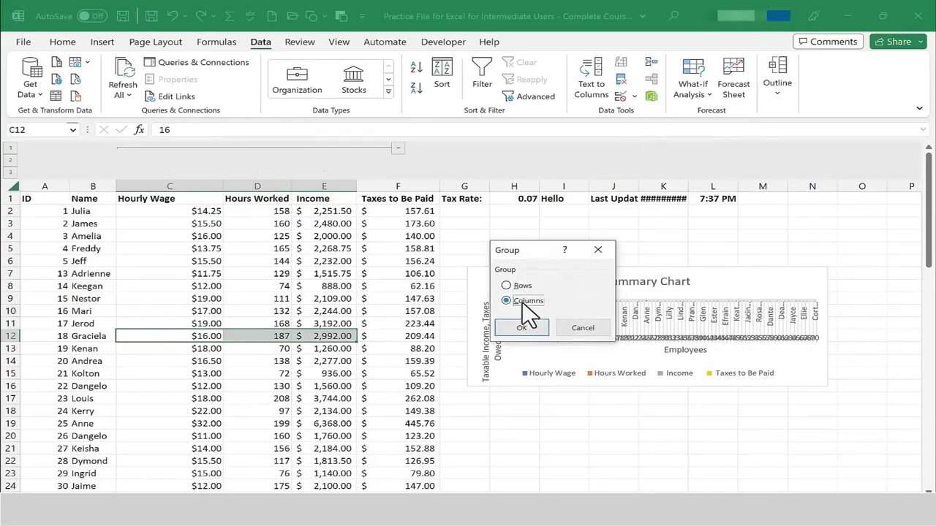
click(521, 328)
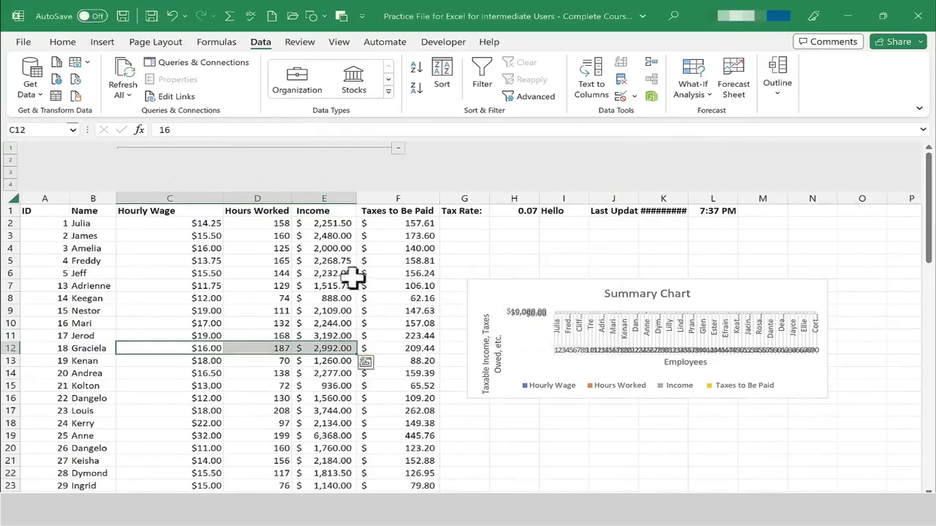
click(399, 150)
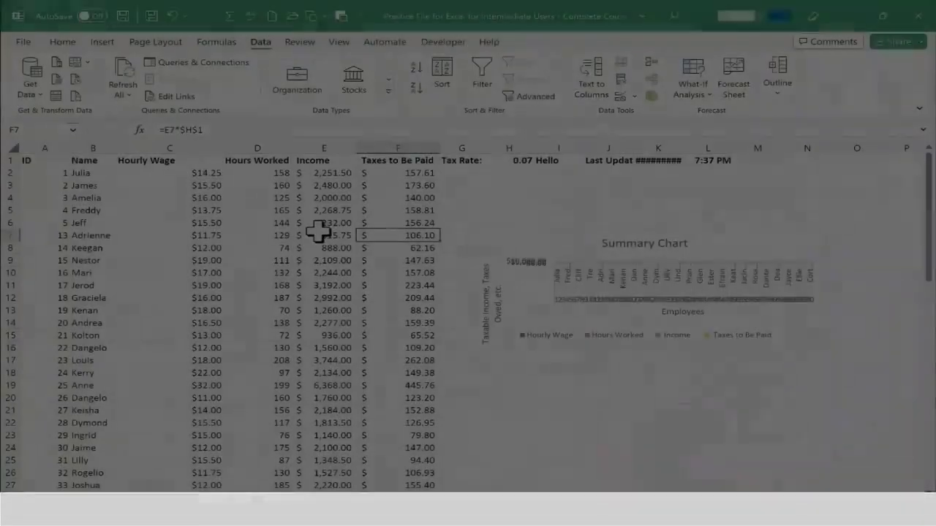
Undo the repeated column groupings on the employee list
key(ctrl+z)
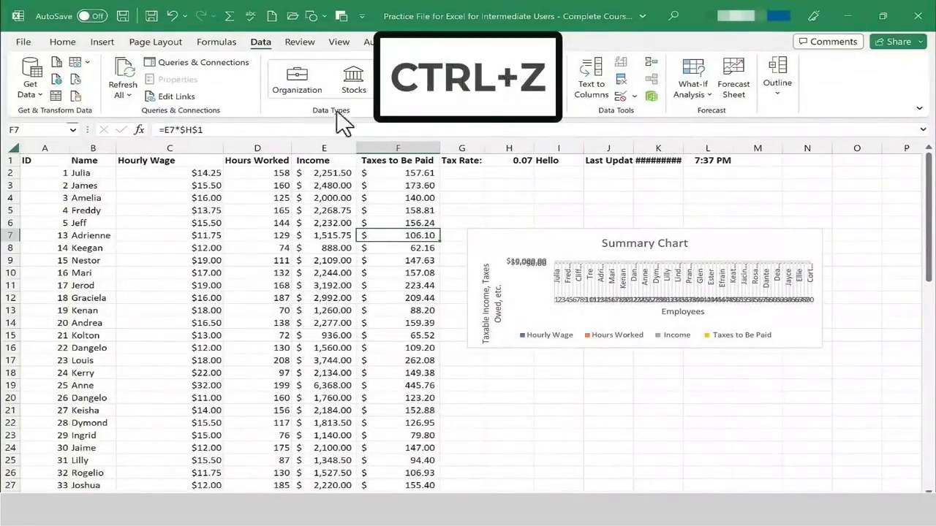
key(ctrl+z)
Group header cells C1:E1, Hourly Wage through Income, by columns
drag(169, 166, 324, 156)
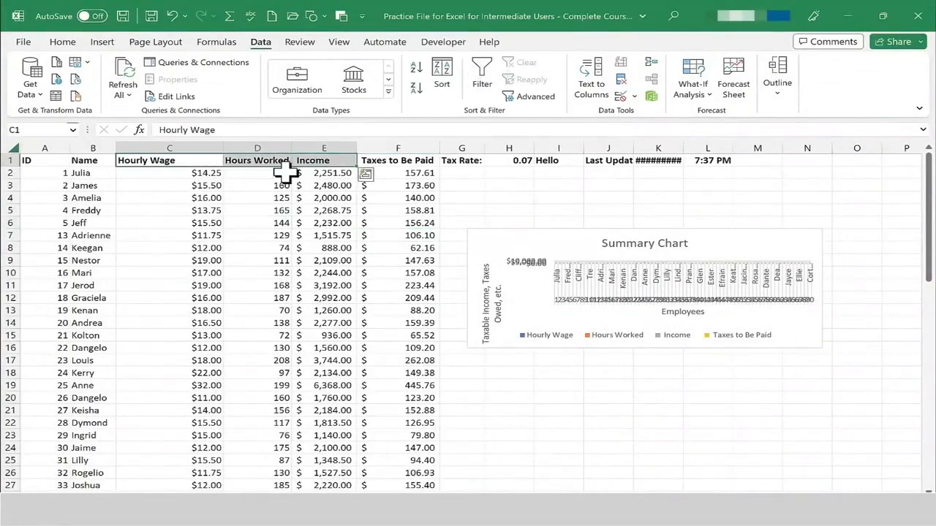
click(777, 86)
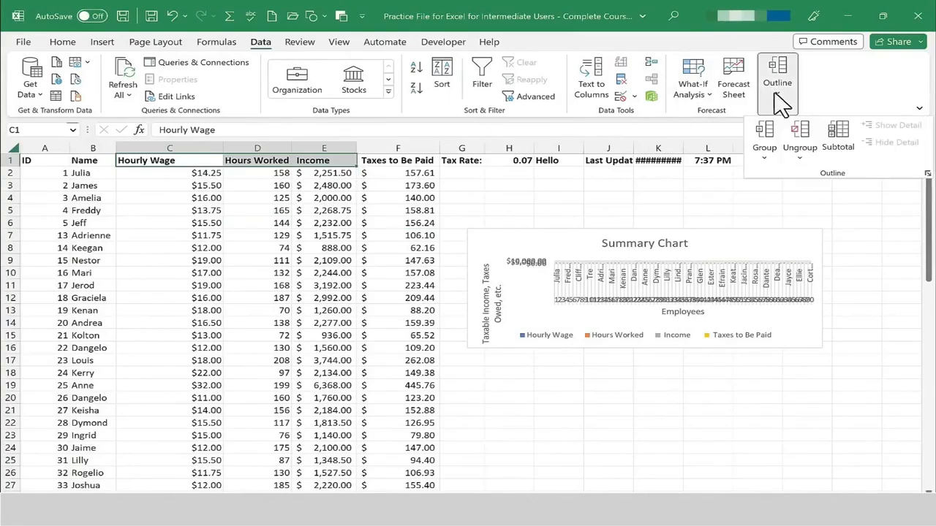
click(765, 136)
click(543, 300)
click(537, 328)
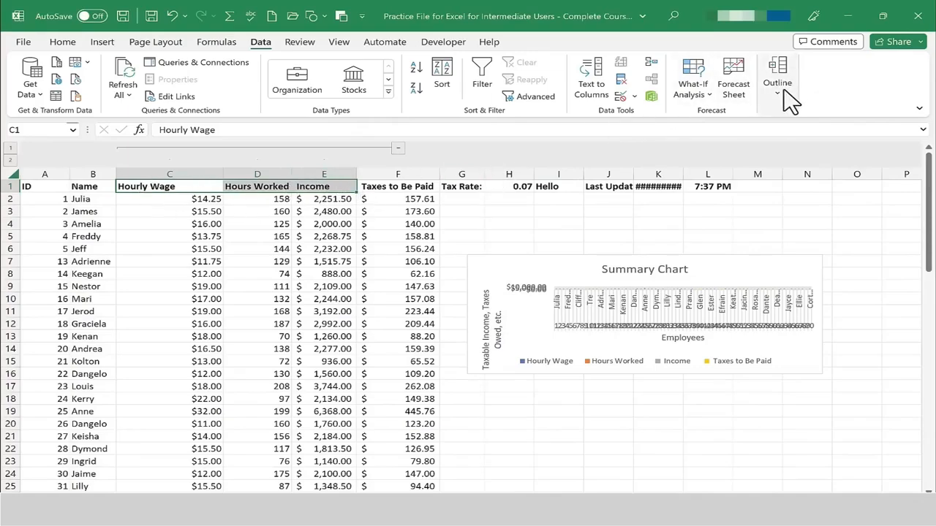
Ungroup header cells C1:E1 by columns
click(784, 92)
click(803, 133)
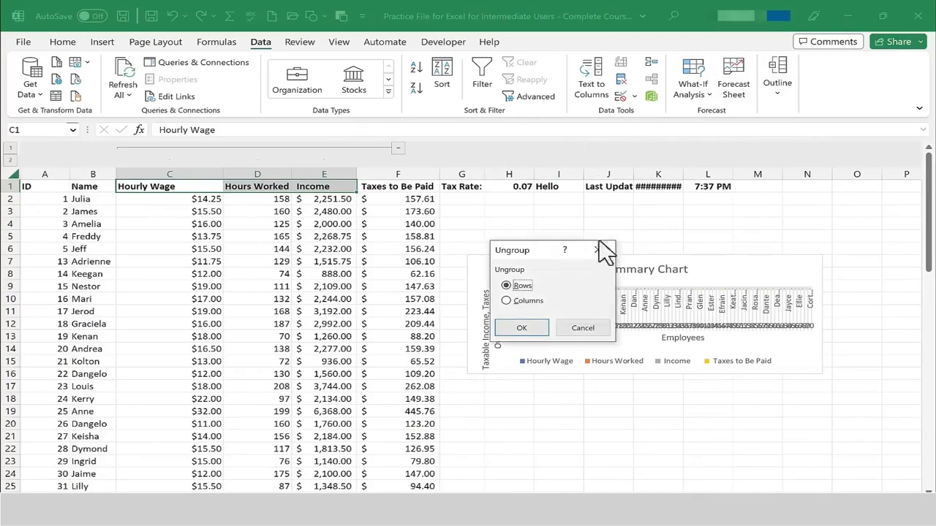
click(521, 301)
click(523, 329)
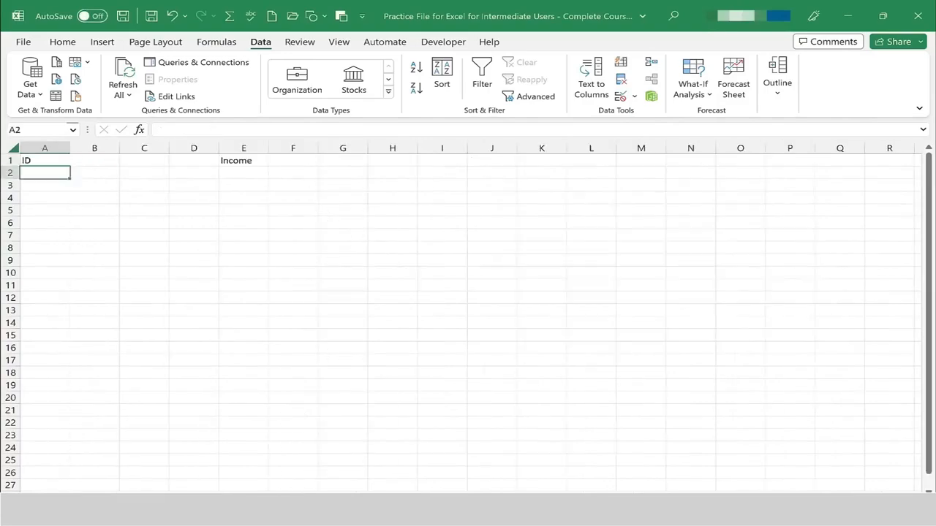
On the sheet with ID and Income headers, enter 754 in A2 with 1A to 1C in B3:B5, and 755 in A6 with 1A to 1D in B7:B10
text(754)
key(Return)
click(100, 195)
click(101, 184)
text(1A)
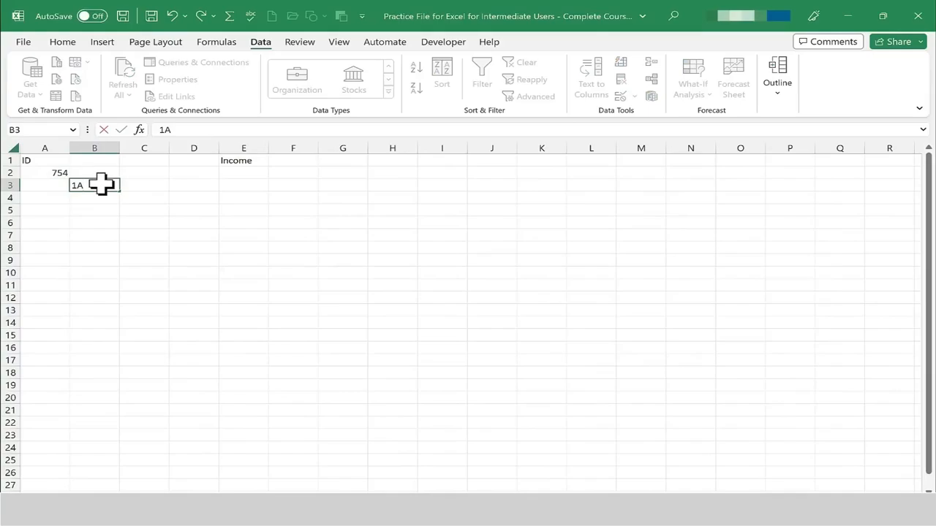
key(Return)
text(1B)
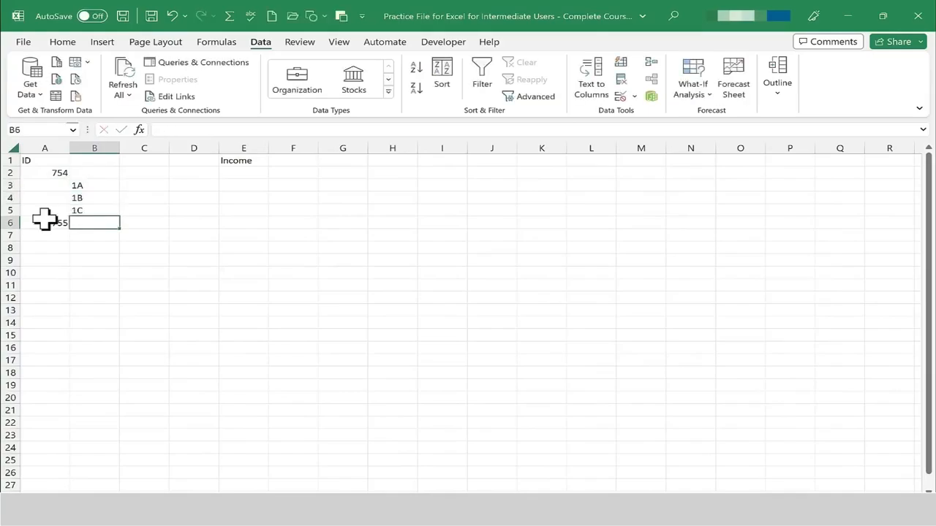
key(Return)
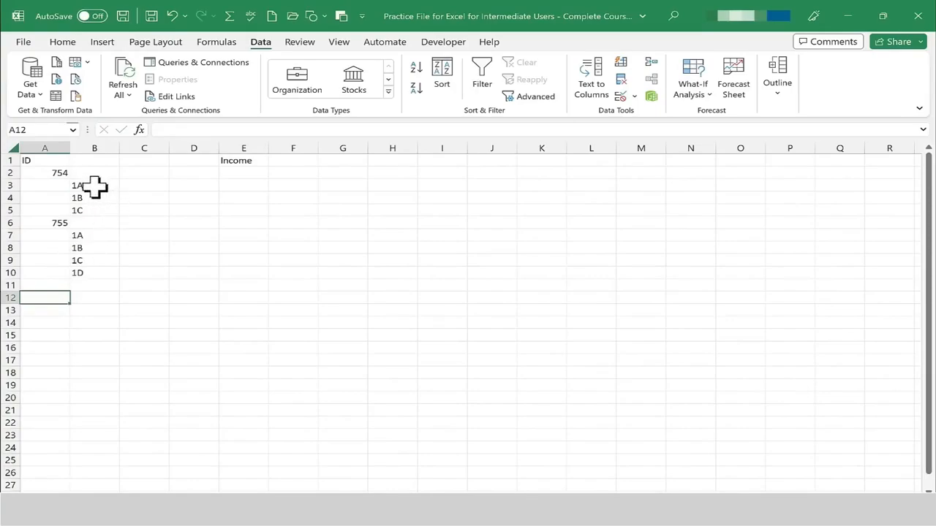
key(shift+space)
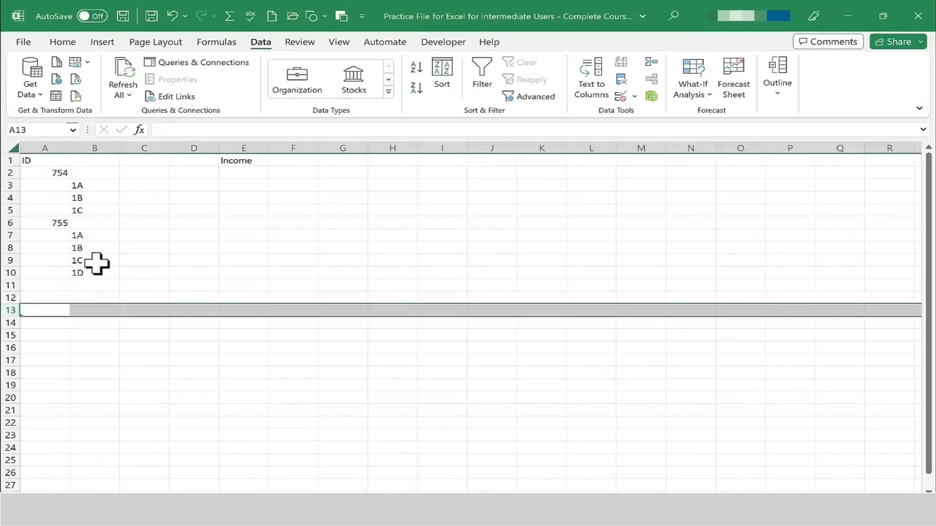
Group cells B3:B5, the entries 1A to 1C under 754, by rows
click(95, 271)
click(87, 187)
drag(88, 188, 95, 210)
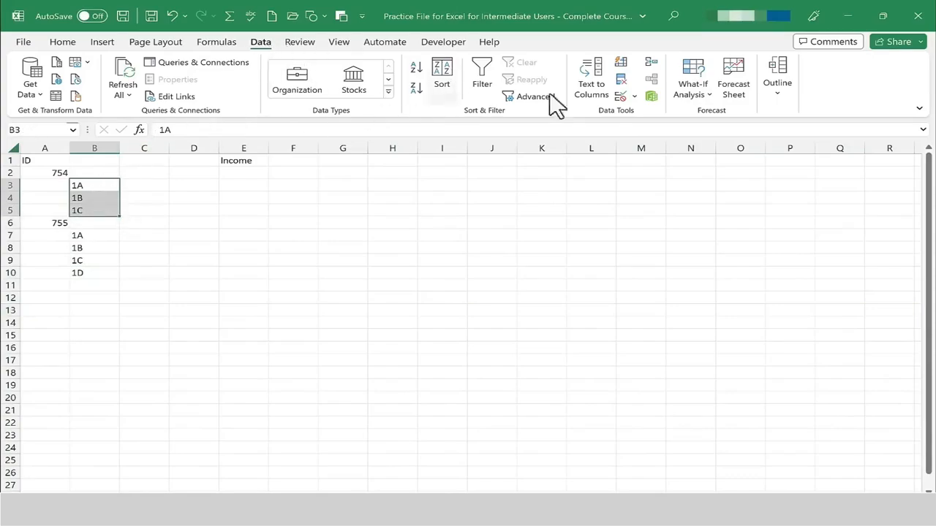
click(780, 87)
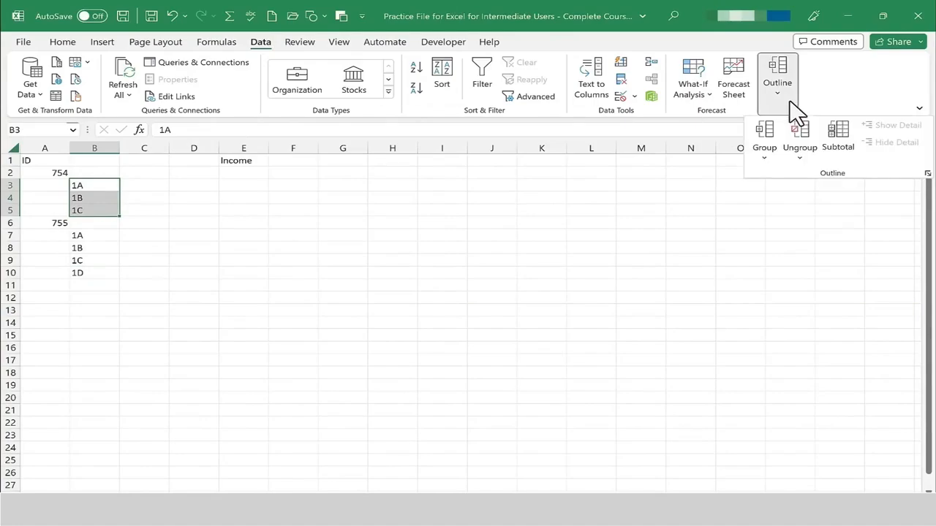
click(766, 135)
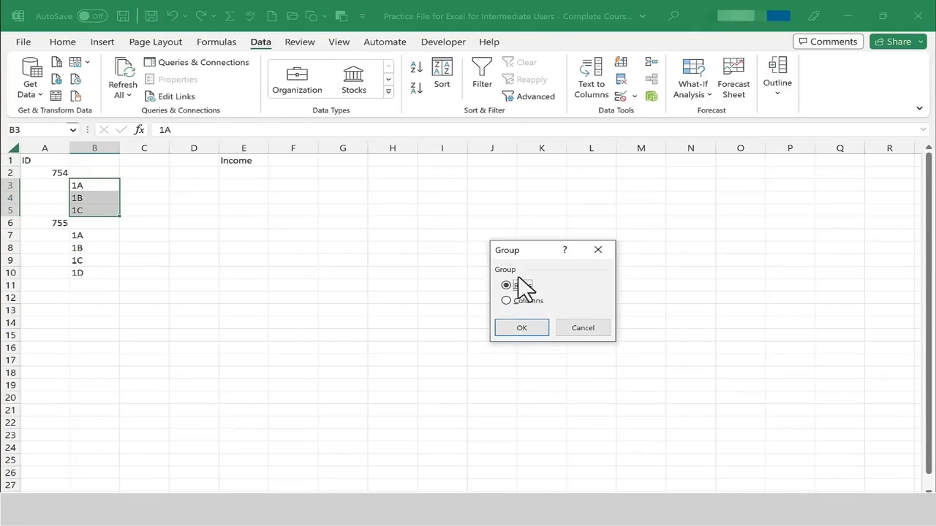
click(532, 330)
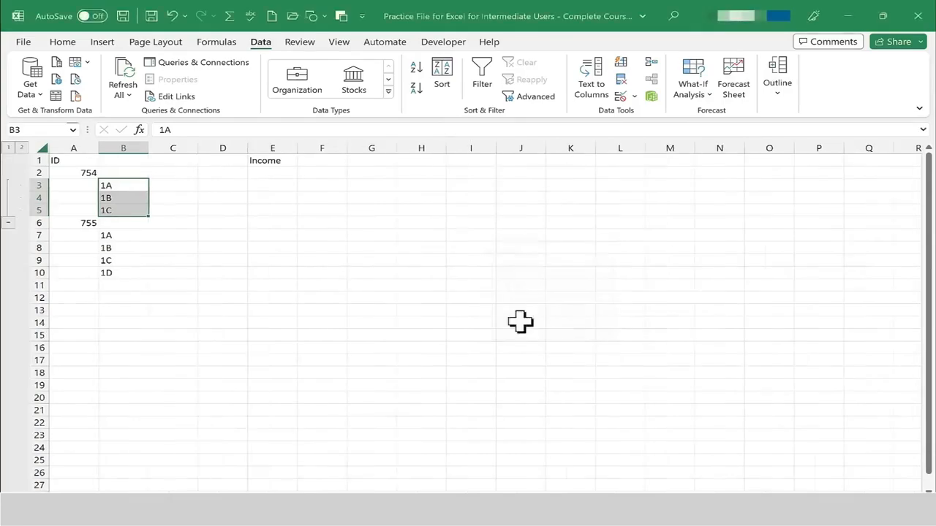
Collapse and expand the row group for rows 3 to 5 twice
click(9, 223)
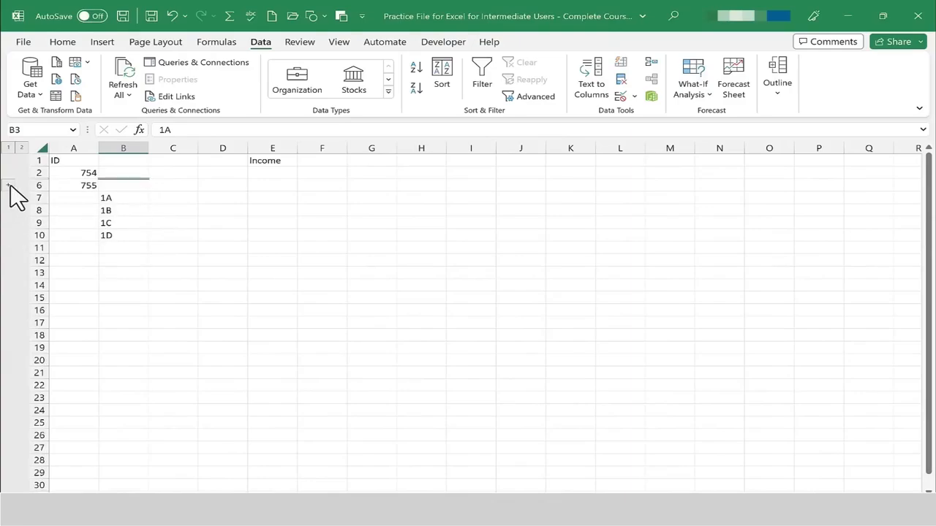
click(8, 186)
click(8, 223)
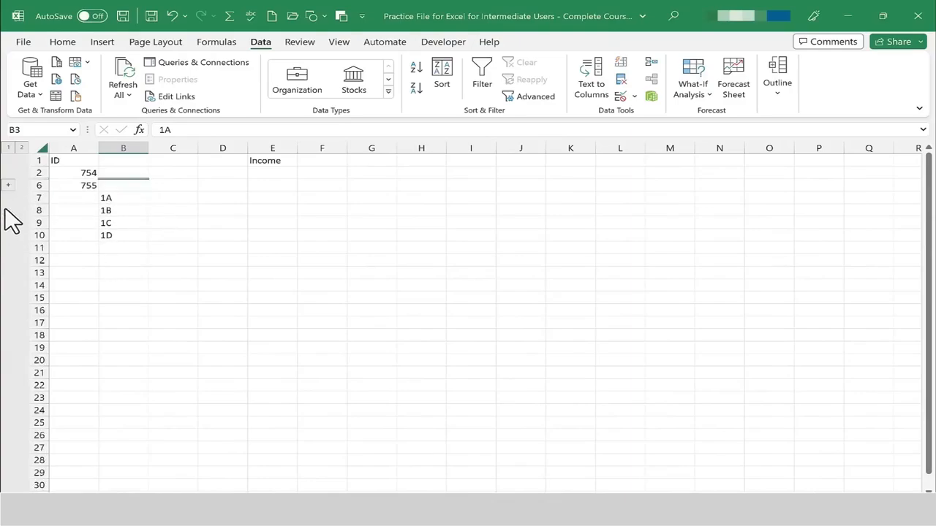
click(8, 186)
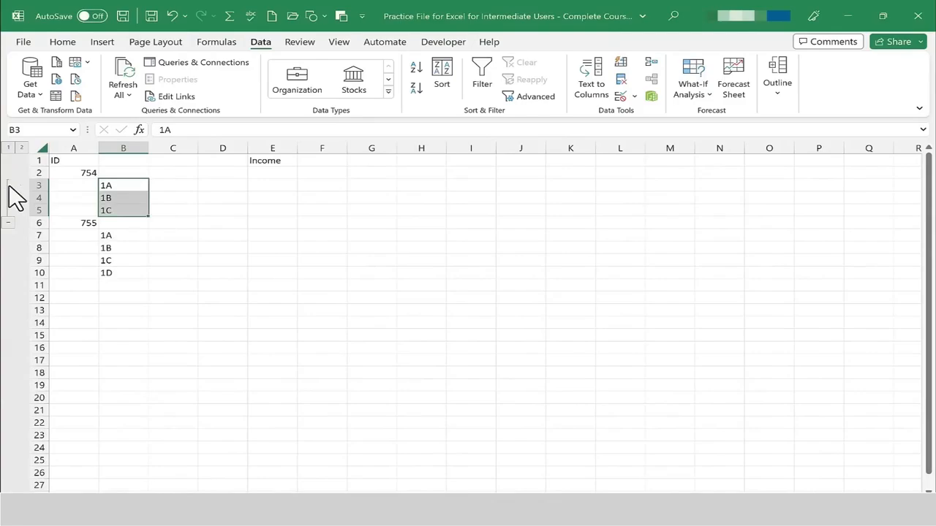
Group cells B7:B10, the entries 1A to 1D under 755, by rows
click(128, 235)
drag(128, 235, 128, 274)
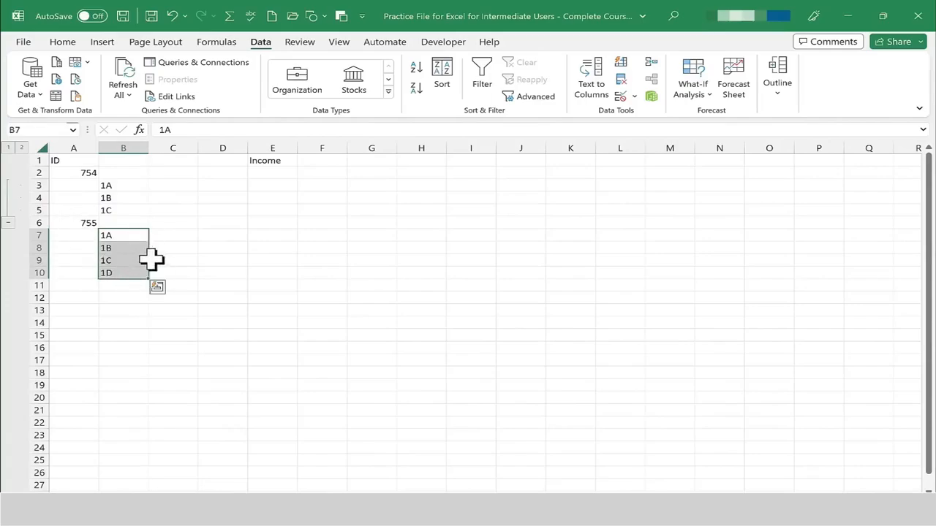
click(788, 89)
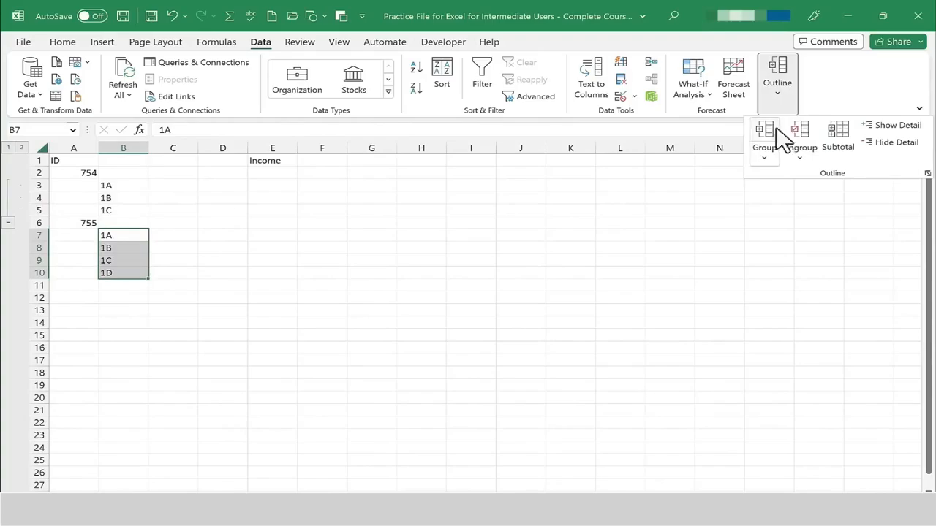
click(766, 143)
click(522, 328)
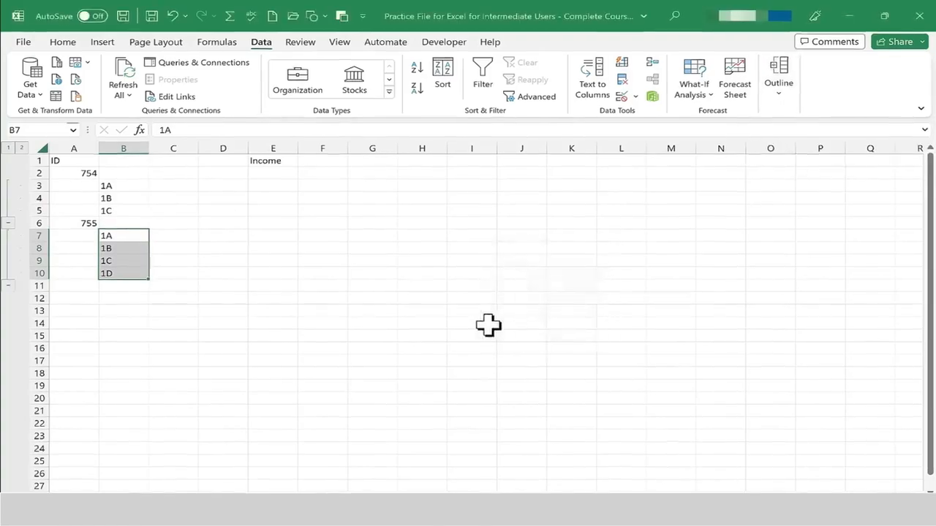
click(272, 285)
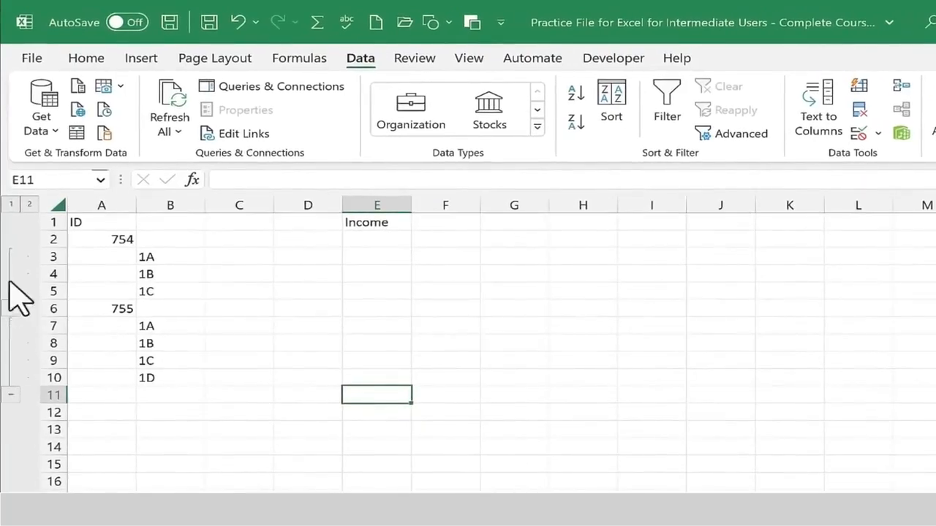
Collapse and expand both row groups, first individually and twice more through outline levels 1 and 2
click(11, 309)
click(11, 342)
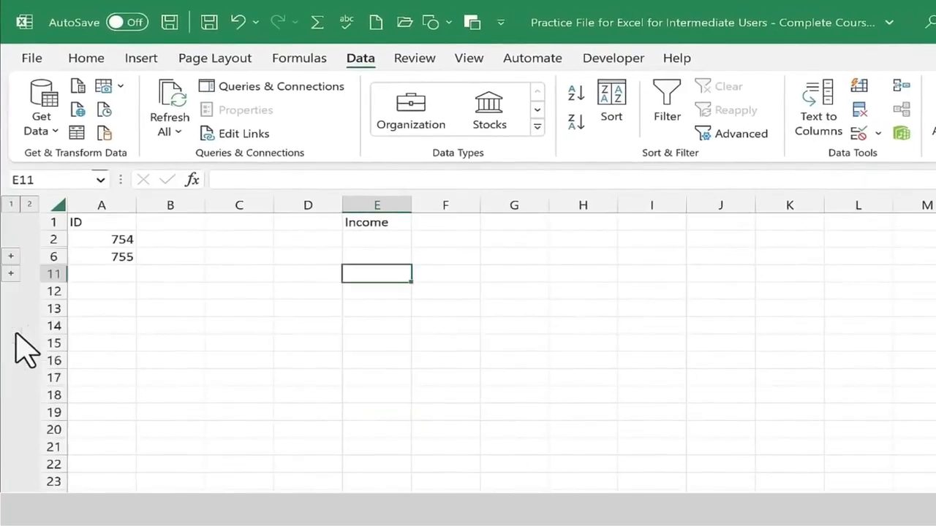
click(11, 272)
click(11, 256)
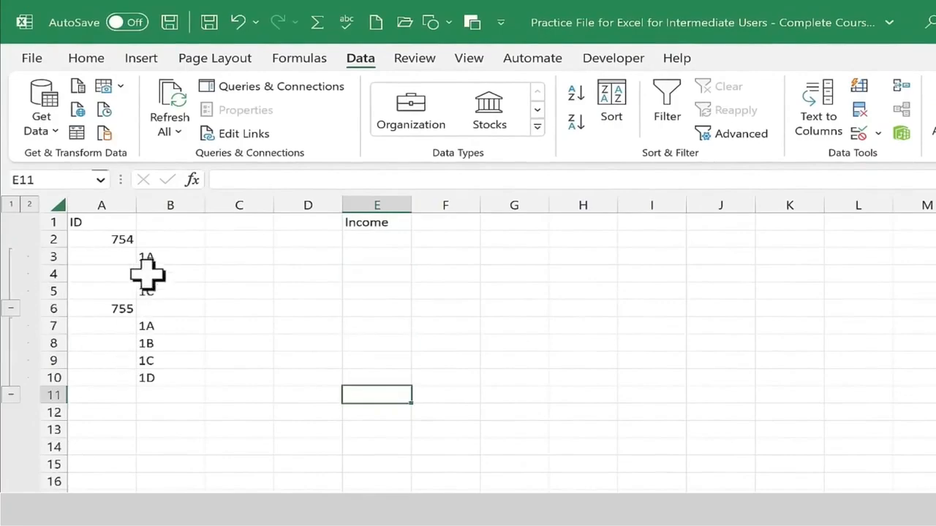
click(11, 205)
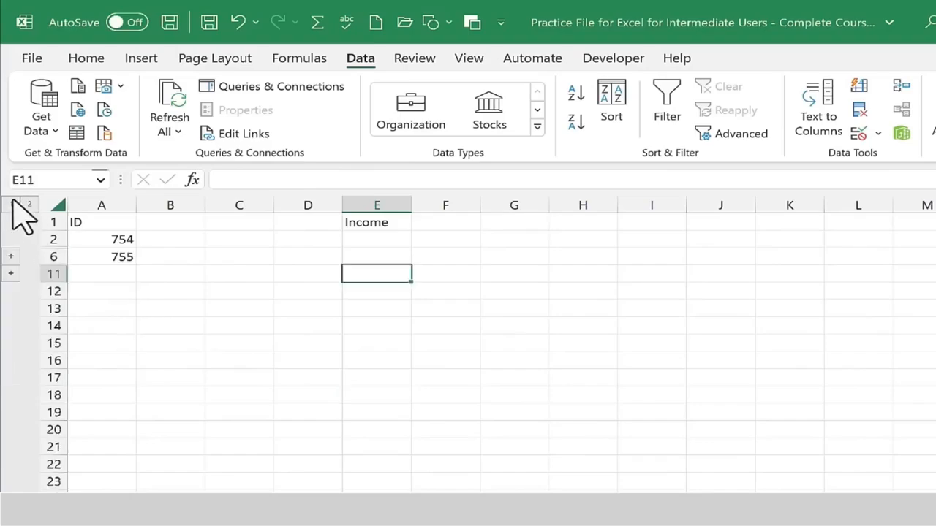
click(29, 204)
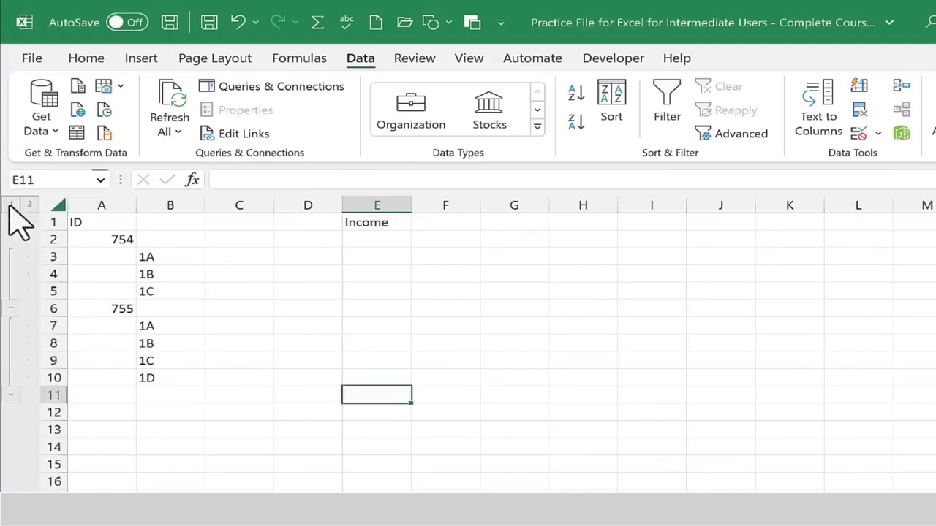
click(11, 206)
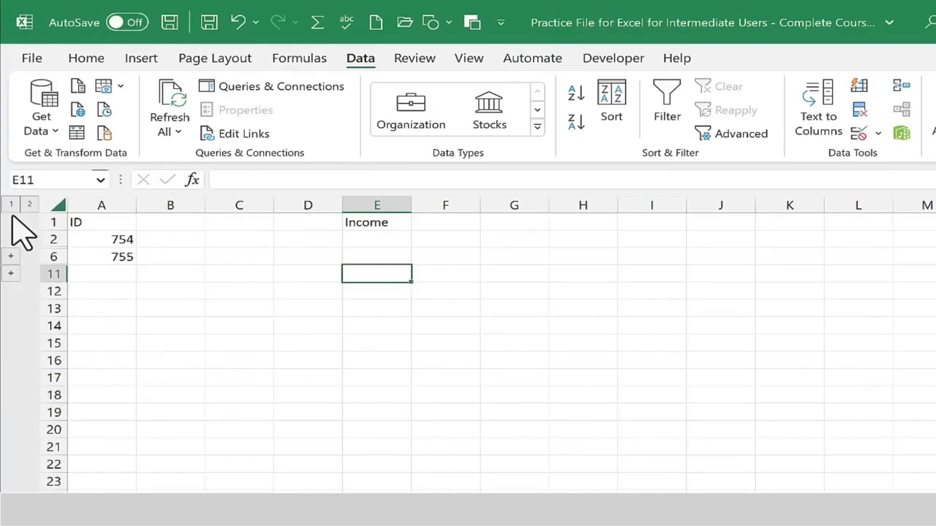
click(28, 205)
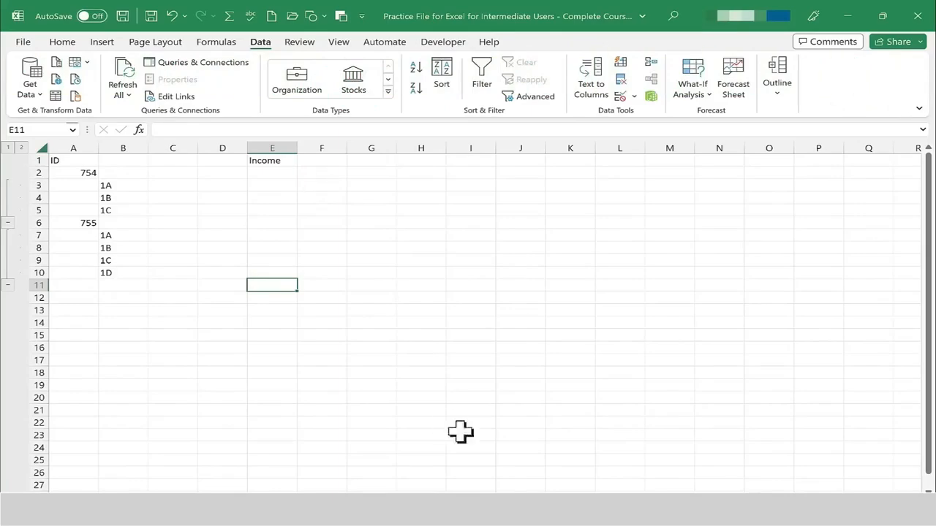
Start importing data into cell A1 of the next, blank sheet from the workbook "Excel for Beginners - Complete Course"
key(ctrl+Page_Down)
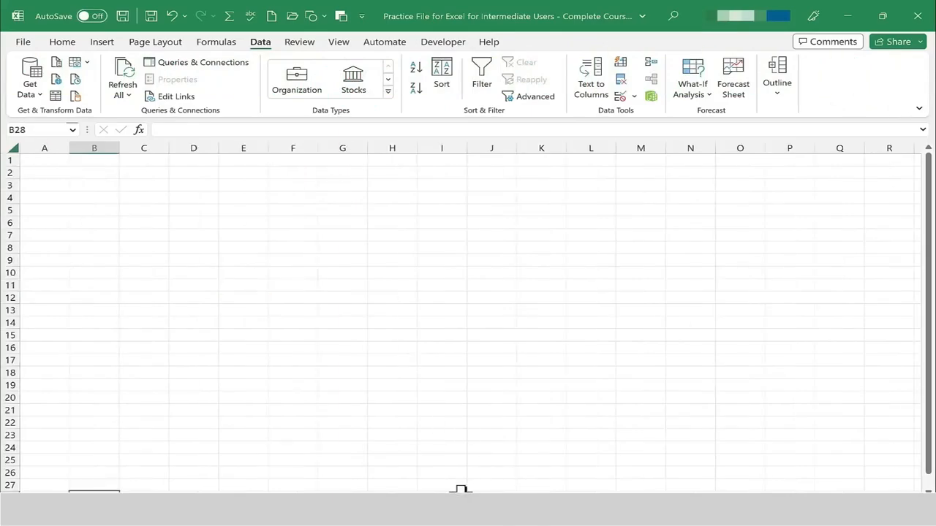
click(52, 160)
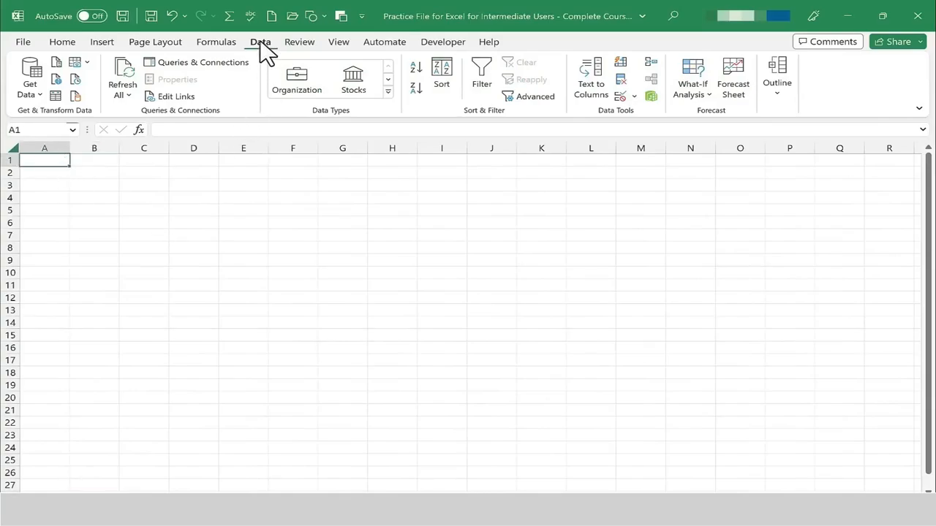
click(34, 74)
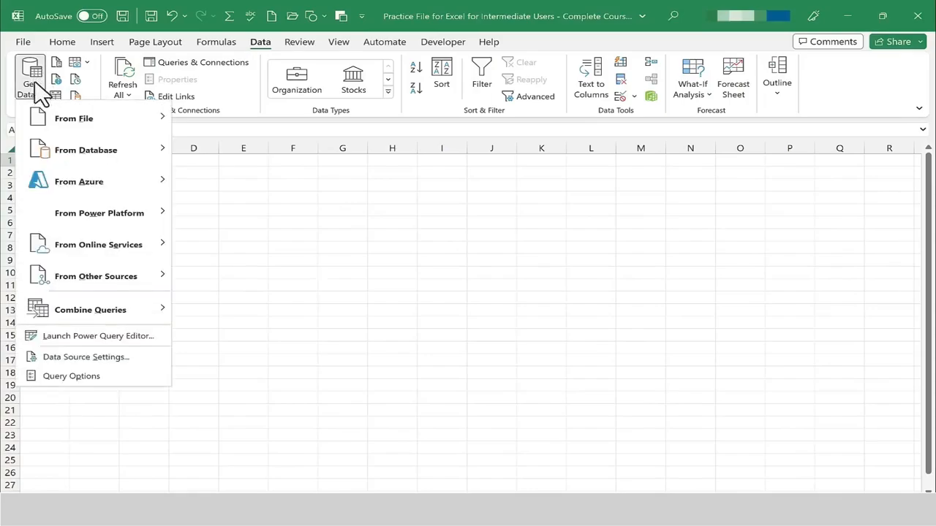
mouse_move(95, 249)
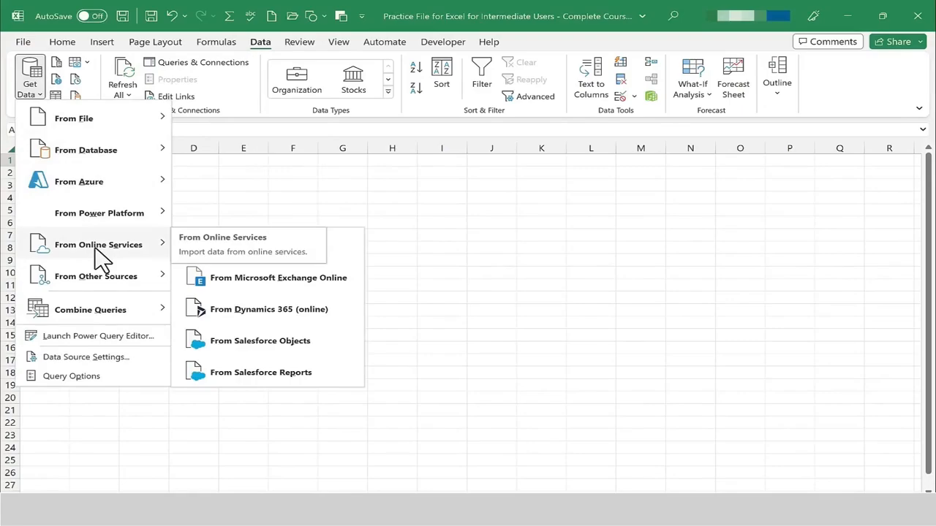
mouse_move(126, 131)
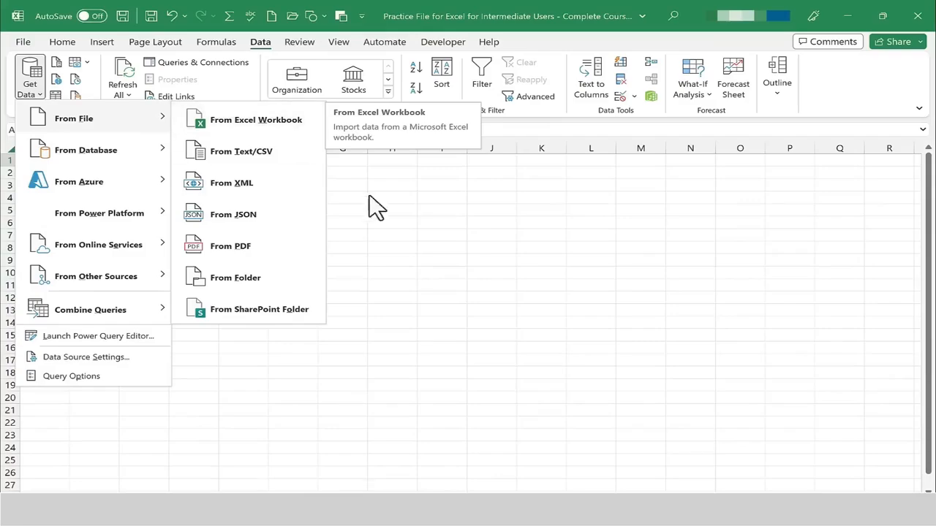
click(243, 123)
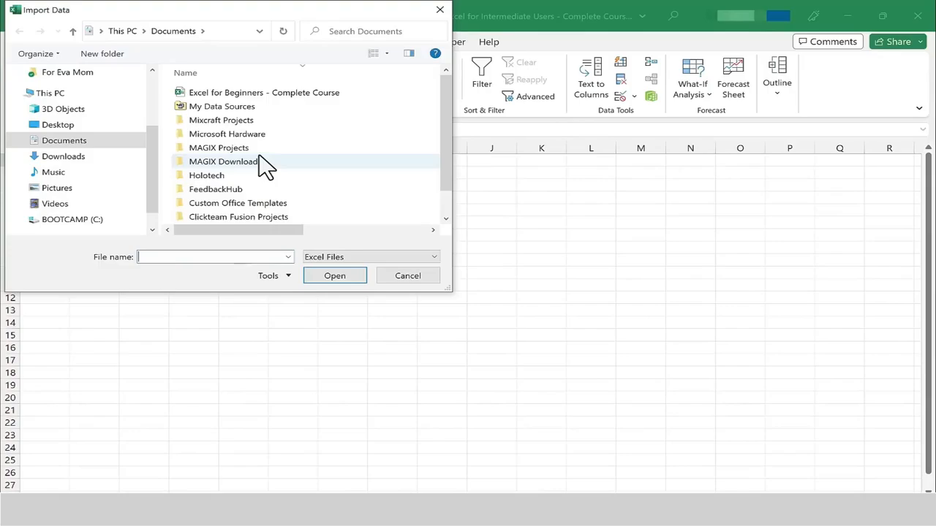
double_click(247, 95)
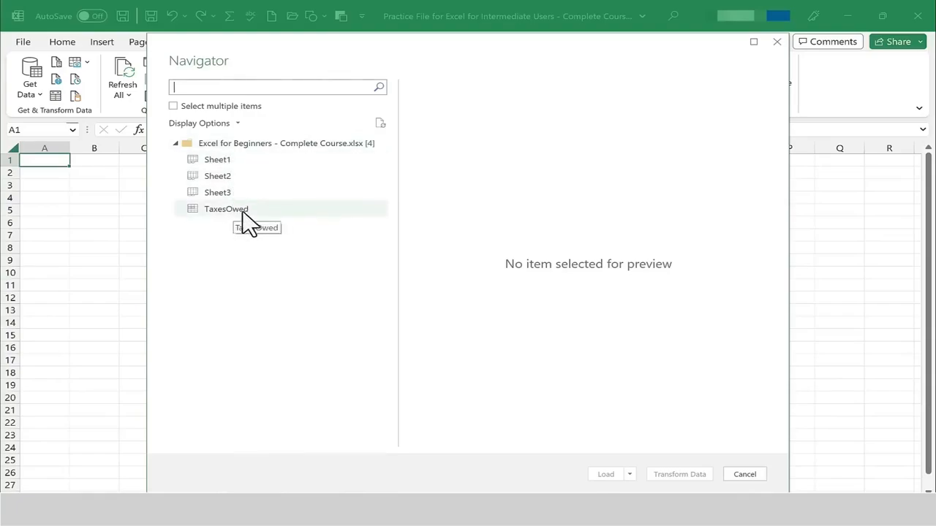
Preview Sheet1, Sheet2, Sheet3 and TaxesOwed from the source workbook, and load Sheet1 into the sheet
click(244, 160)
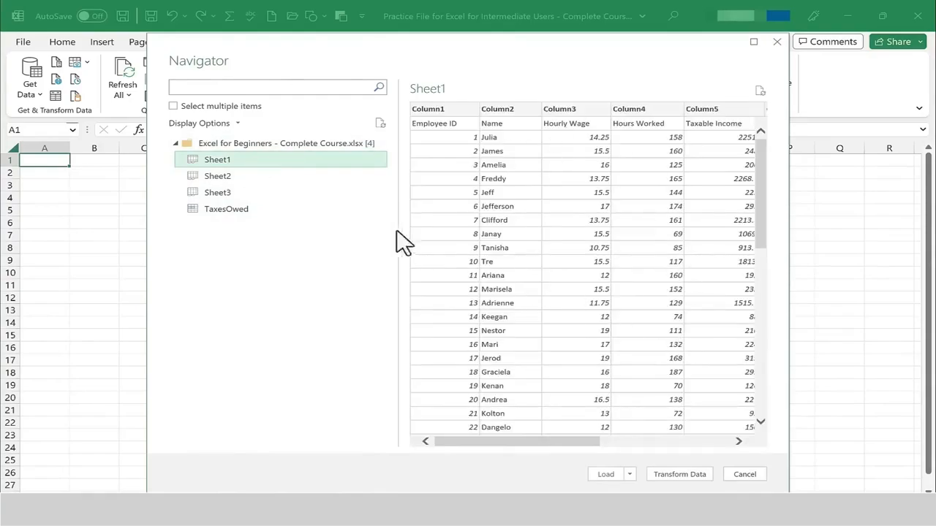
click(232, 178)
click(222, 195)
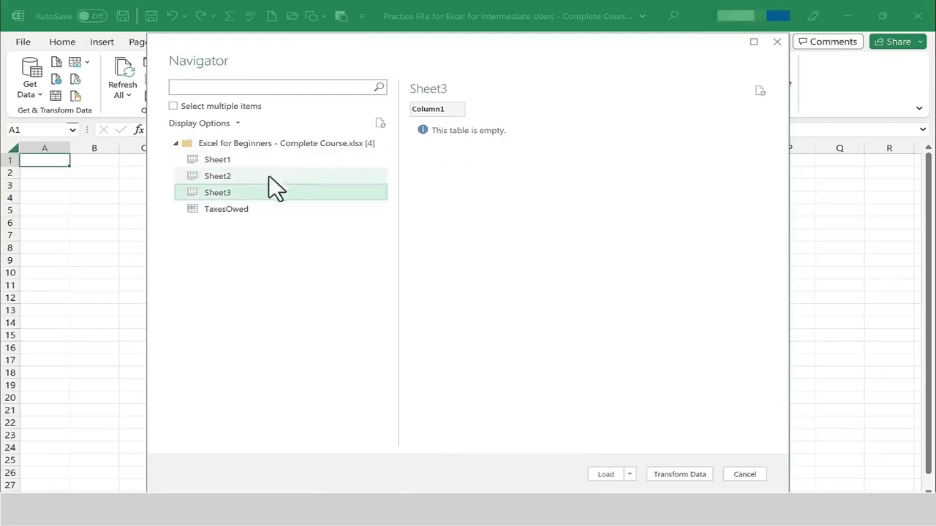
click(246, 212)
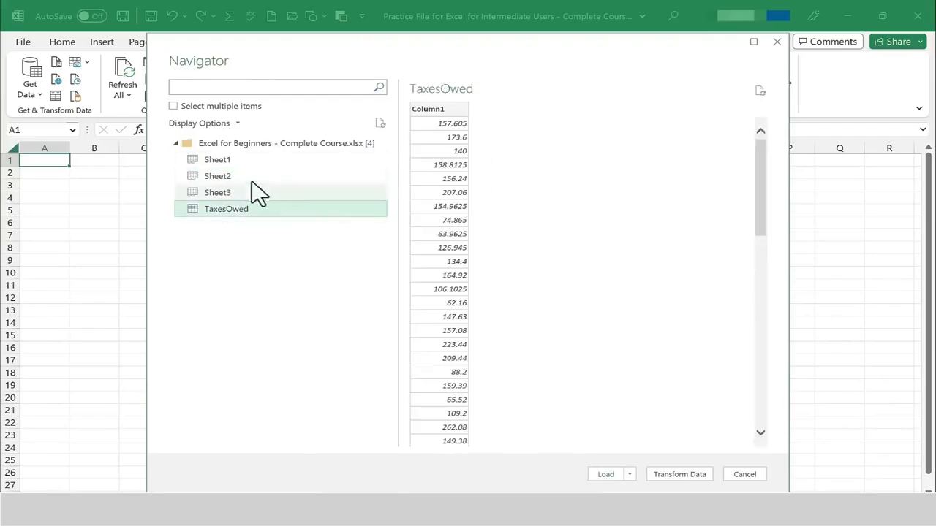
click(225, 162)
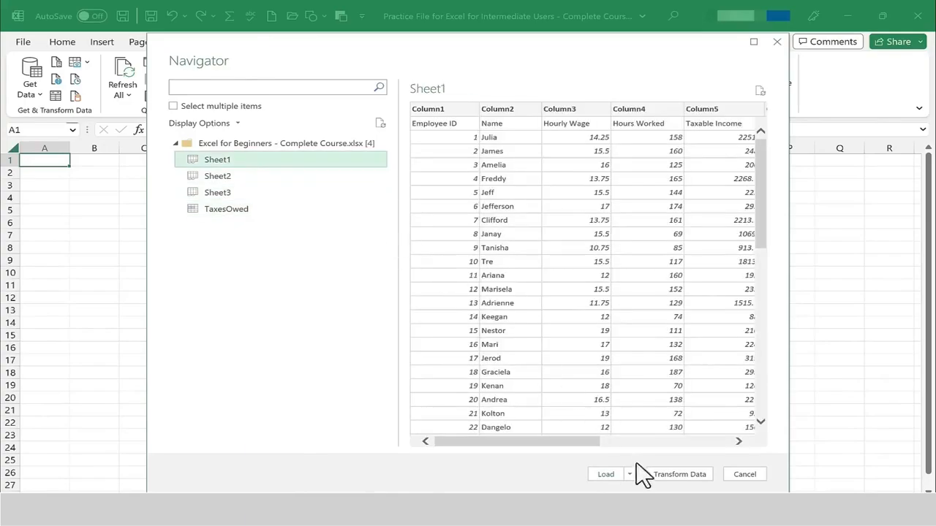
click(614, 474)
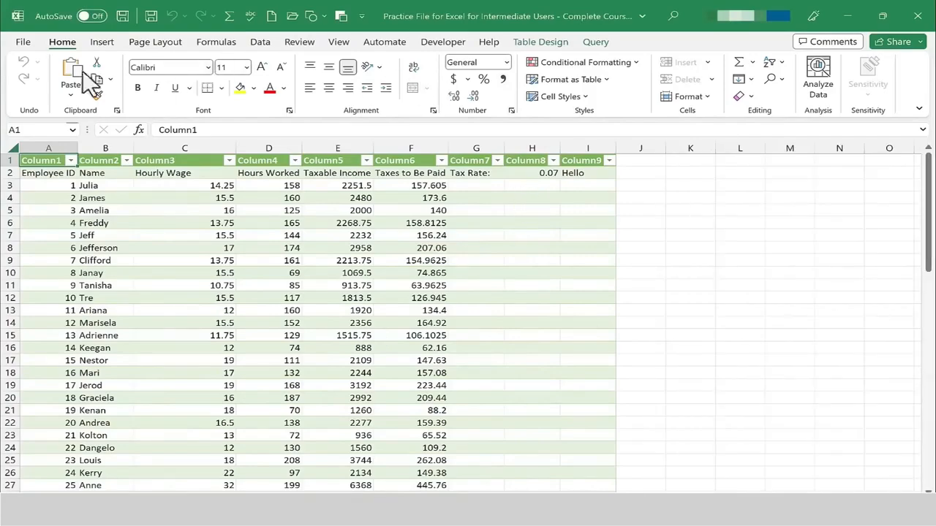
Examine the other sources available for importing data, such as Text/CSV files, databases and online services
click(260, 42)
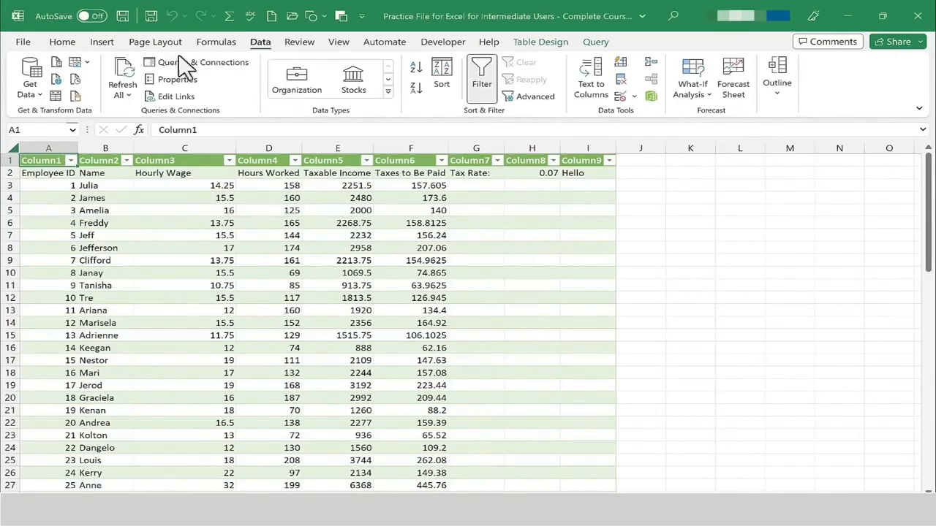
click(32, 92)
mouse_move(103, 122)
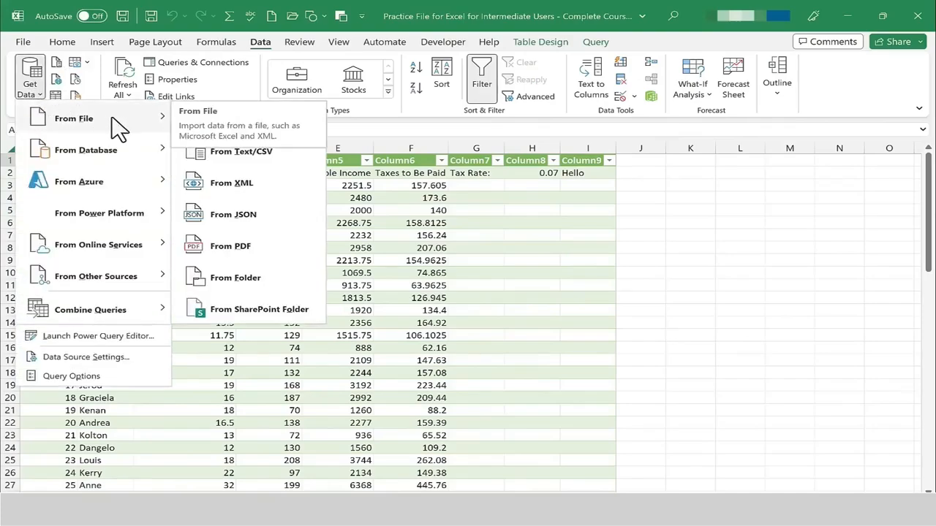
click(259, 156)
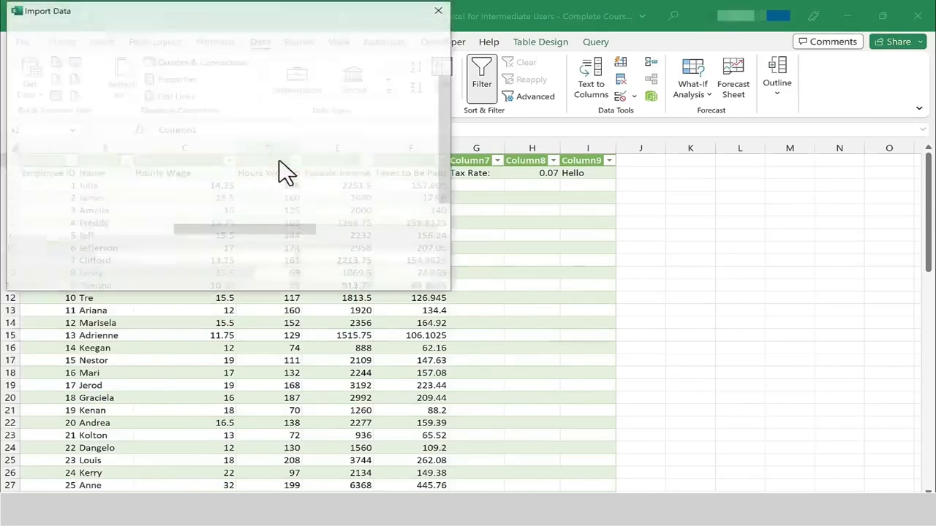
drag(151, 203, 160, 101)
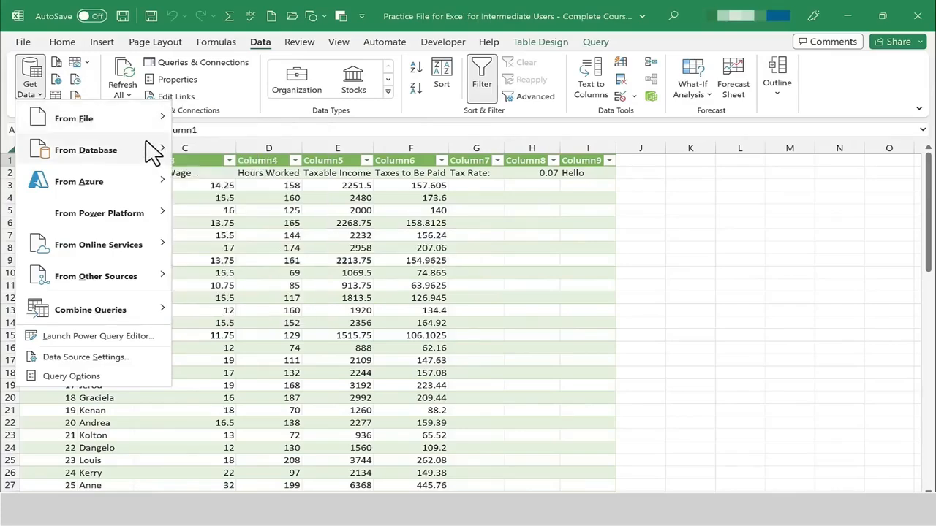
mouse_move(150, 152)
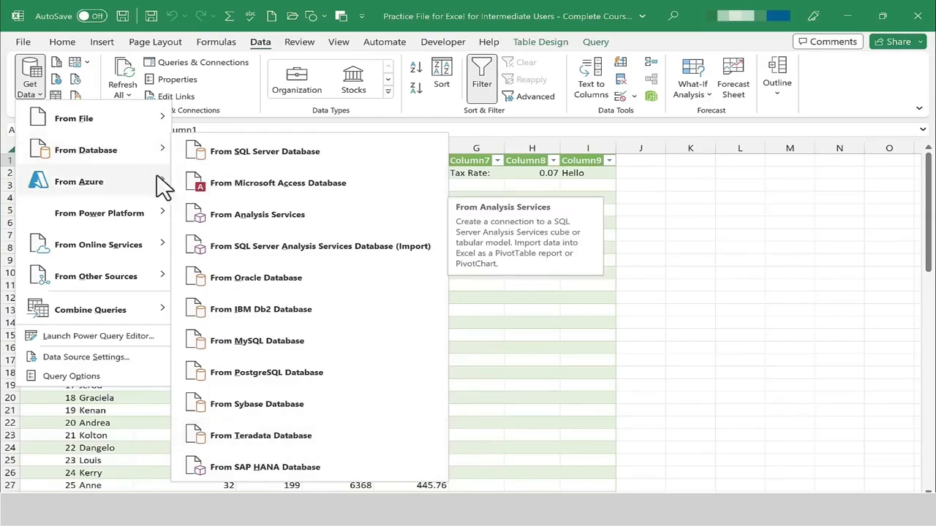
mouse_move(94, 247)
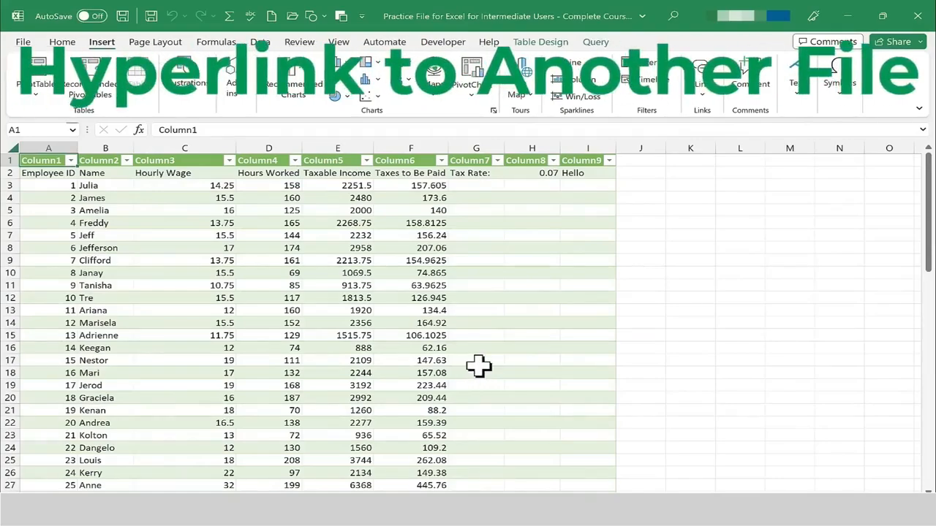
Enter "Learn More" in cell I4 of the employee sheet that holds the Summary Chart
click(115, 492)
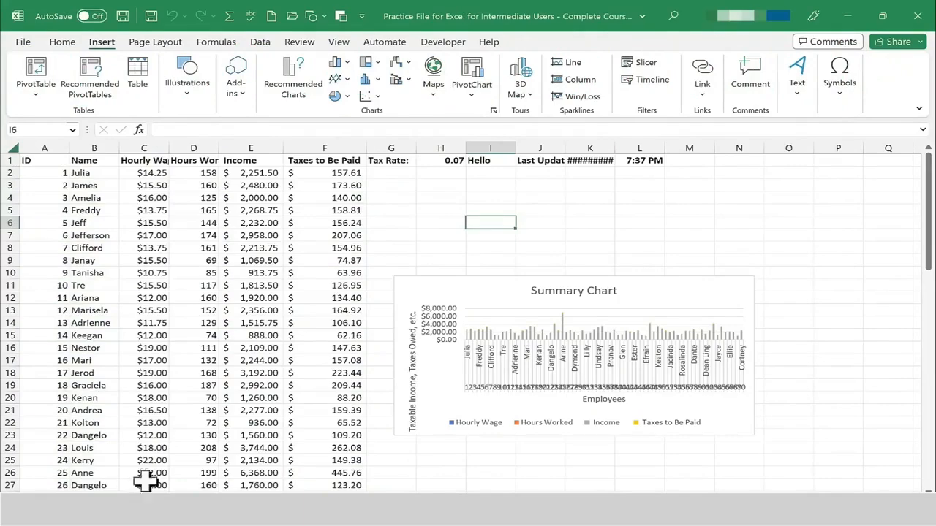
click(499, 199)
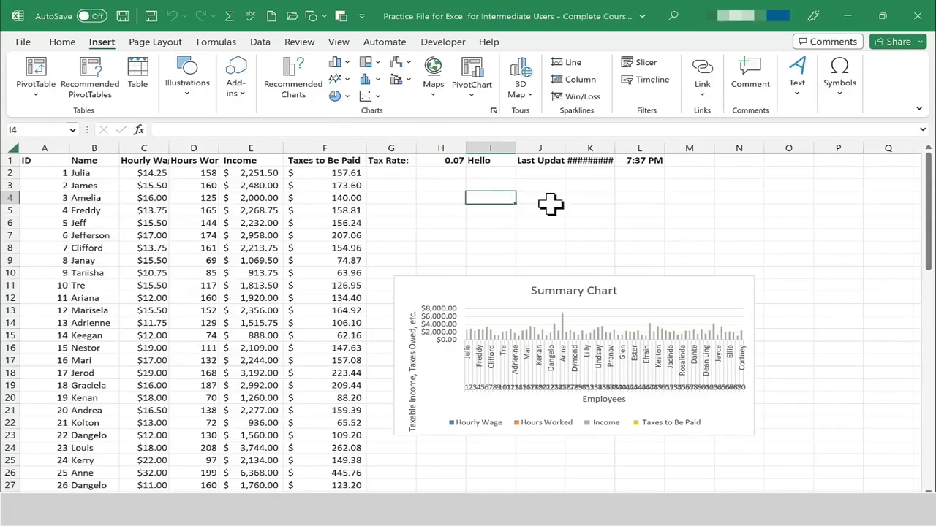
text(Learn)
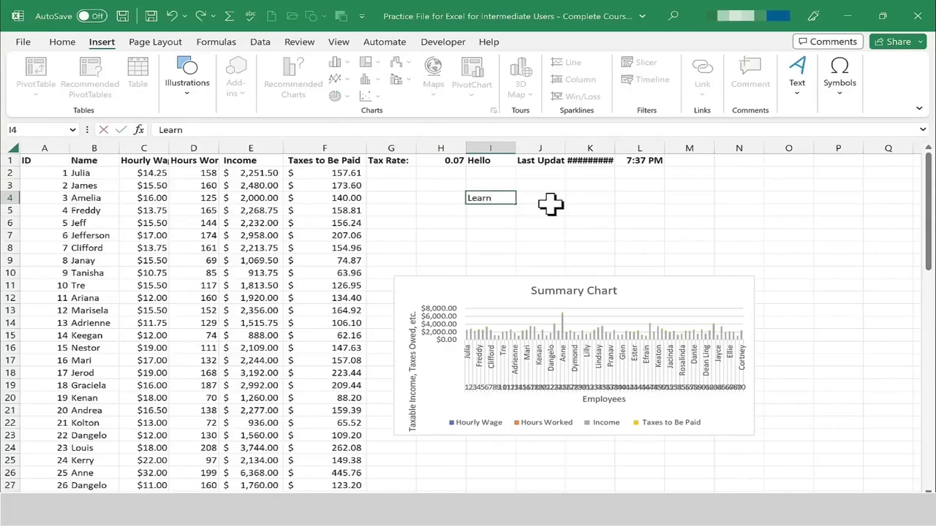
text( More)
key(Return)
Hyperlink the "Learn More" cell to the existing file "NBA Statistics for Mean Media etc Video.xlsx" in the Documents to Upload to Patreon folder
click(491, 199)
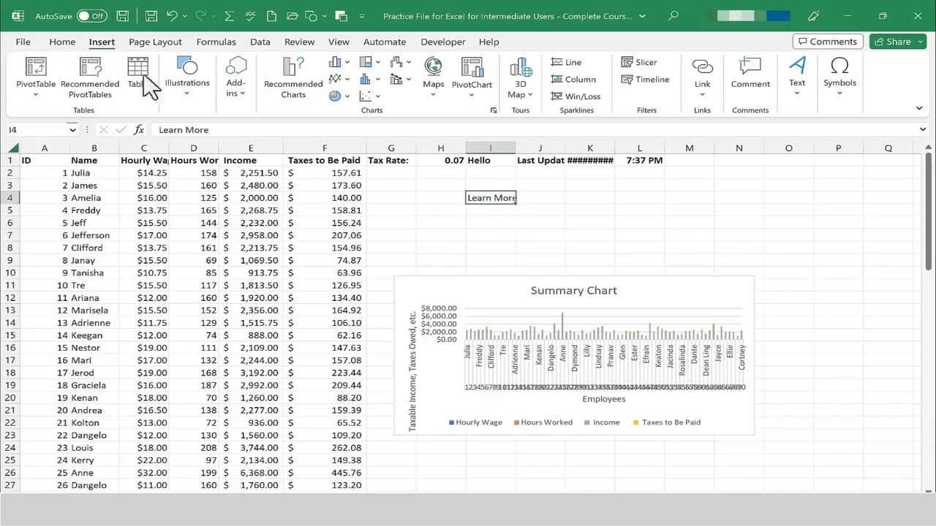
click(706, 73)
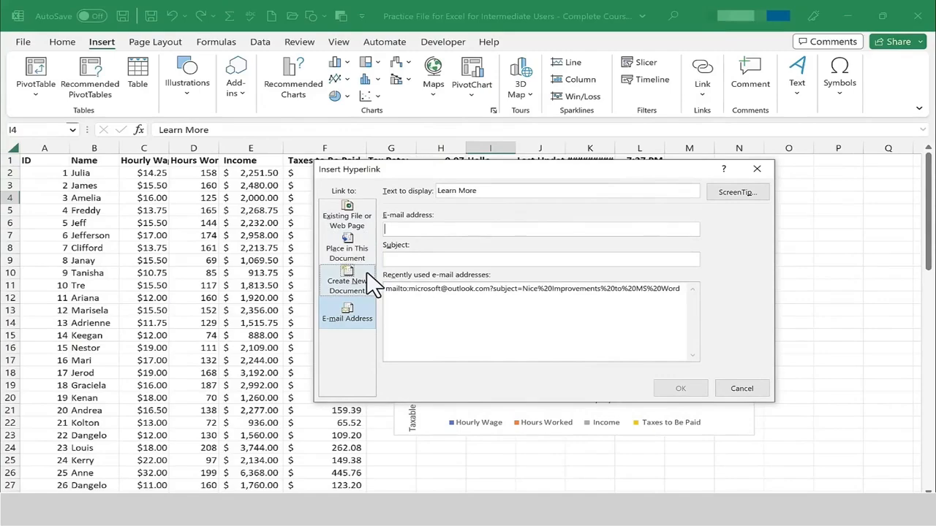
click(355, 221)
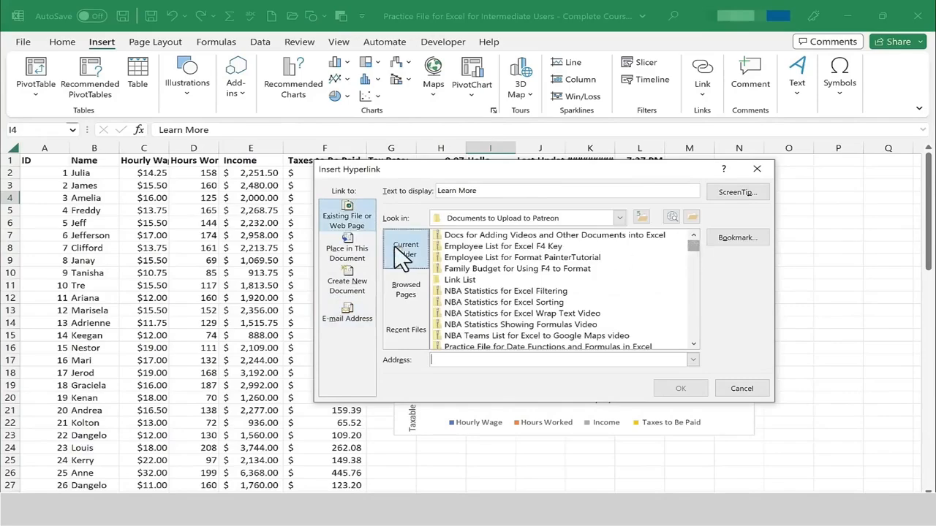
click(620, 218)
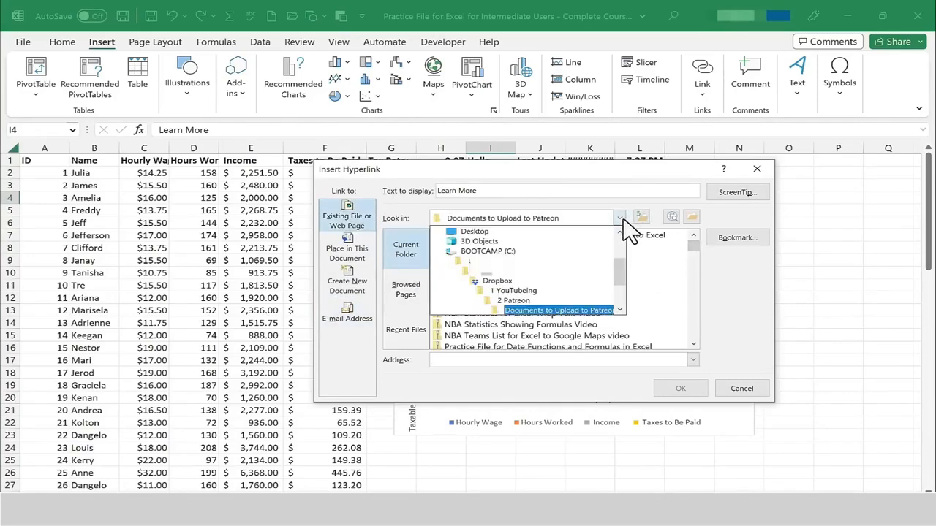
click(622, 220)
drag(694, 244, 695, 292)
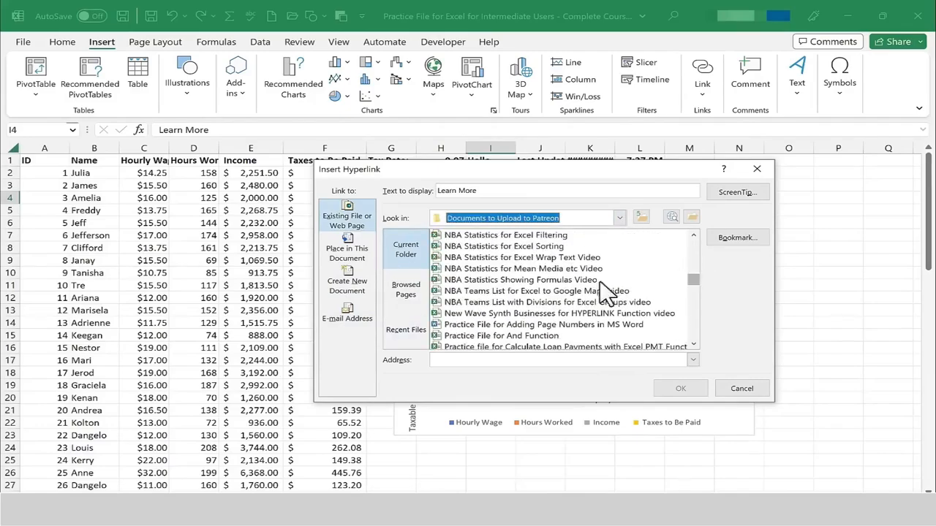
click(466, 269)
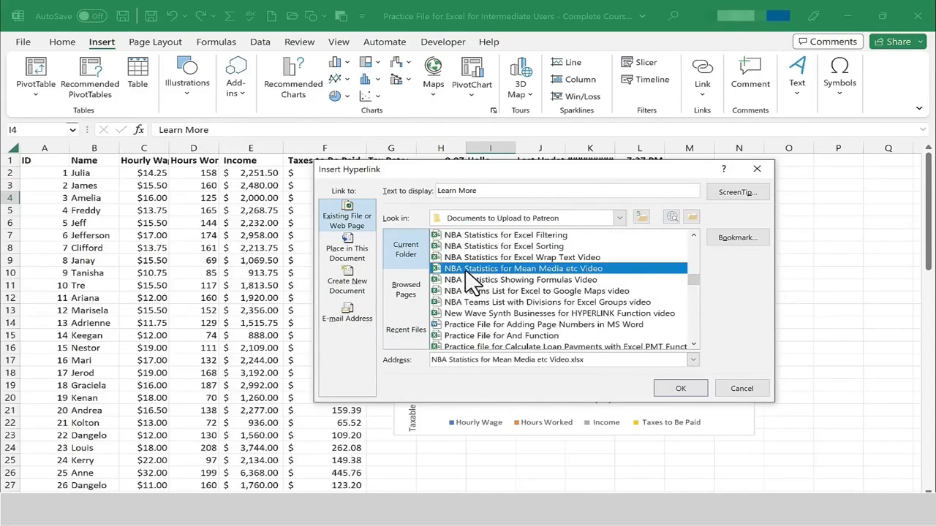
Enter "and more" in cell I5 and hyperlink it to an existing practice file in the Documents to Upload to Patreon folder
click(532, 215)
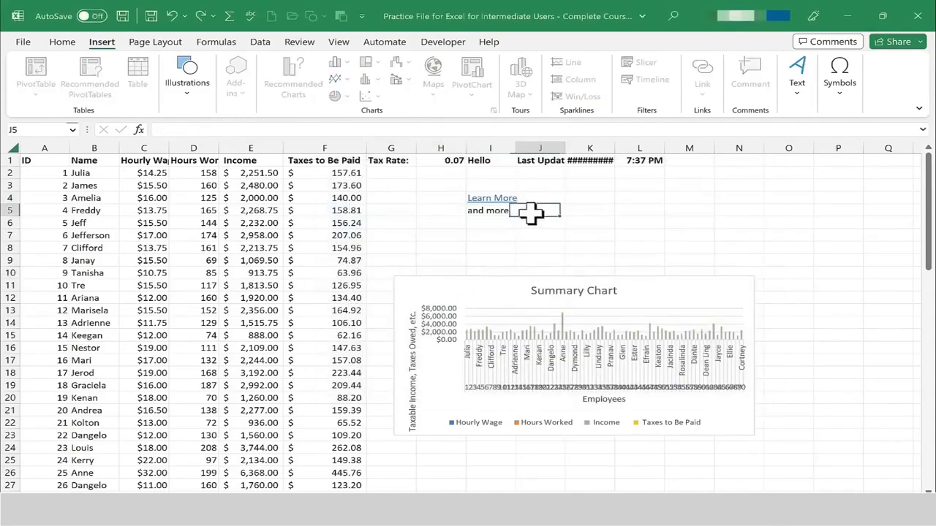
click(503, 212)
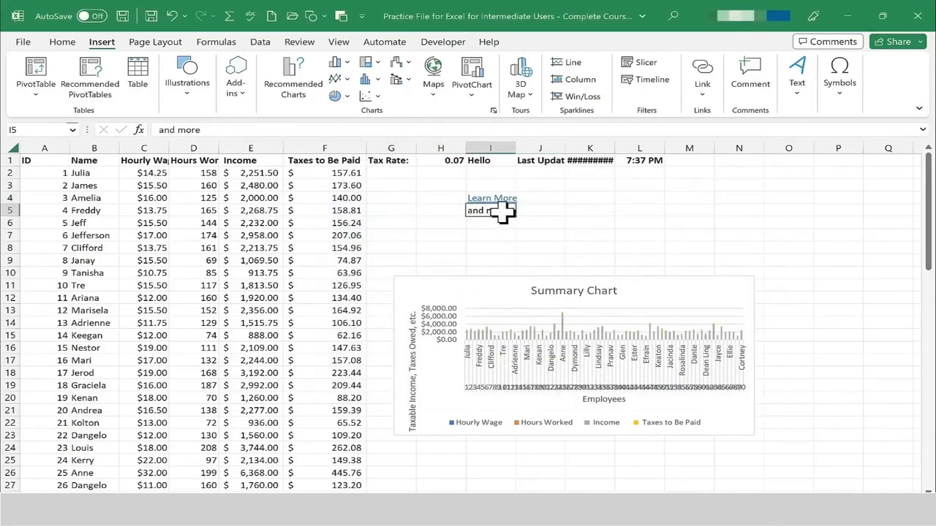
click(708, 77)
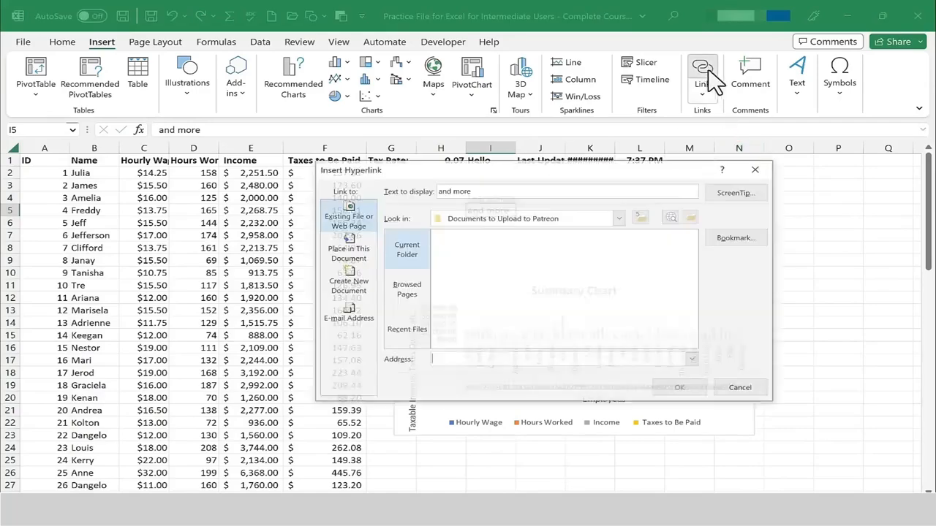
drag(693, 250, 695, 296)
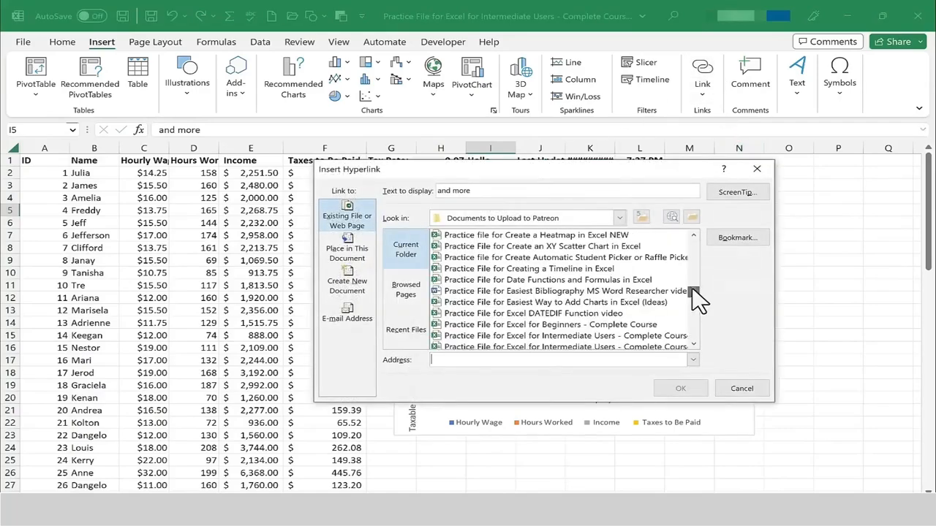
click(483, 292)
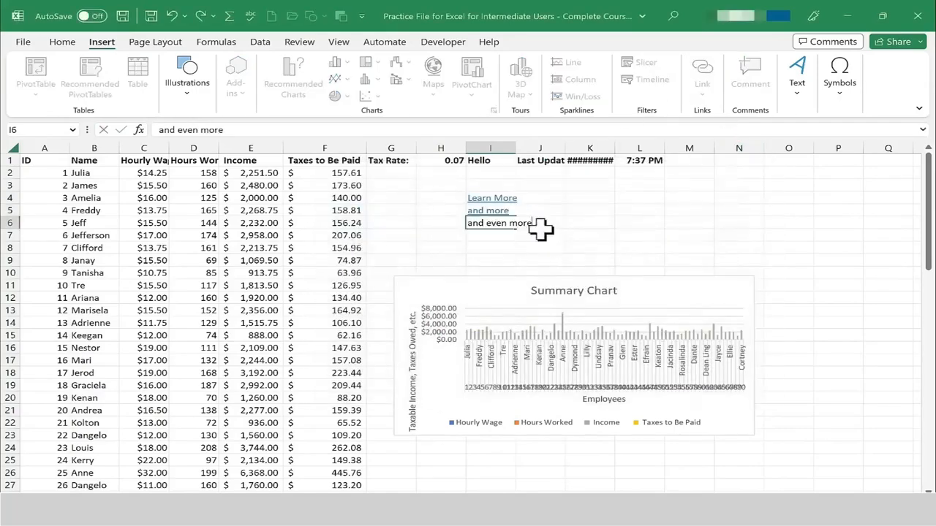
Enter "and even more" in cell I6 and hyperlink it to "Practice File for Remove Image Backgrounds in PowerPoint.pptx"
click(539, 233)
click(493, 223)
click(702, 71)
drag(690, 319, 690, 315)
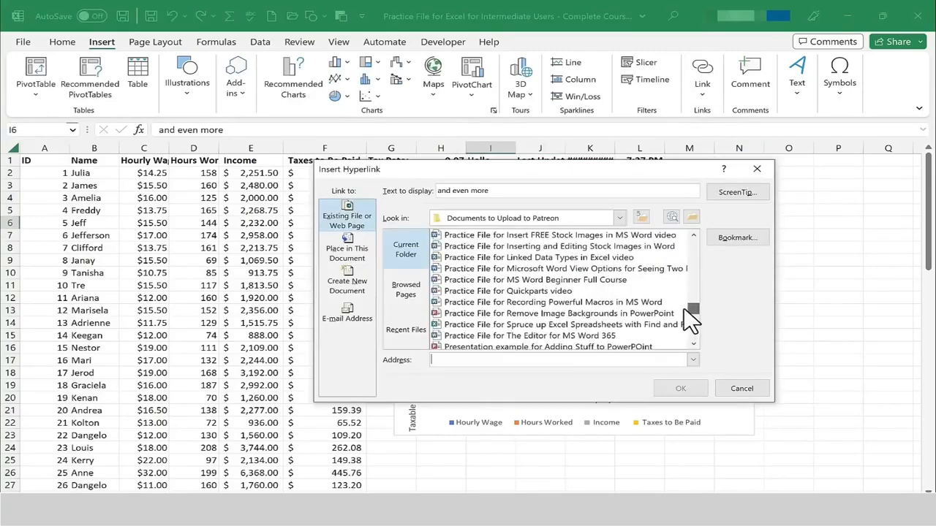
click(537, 312)
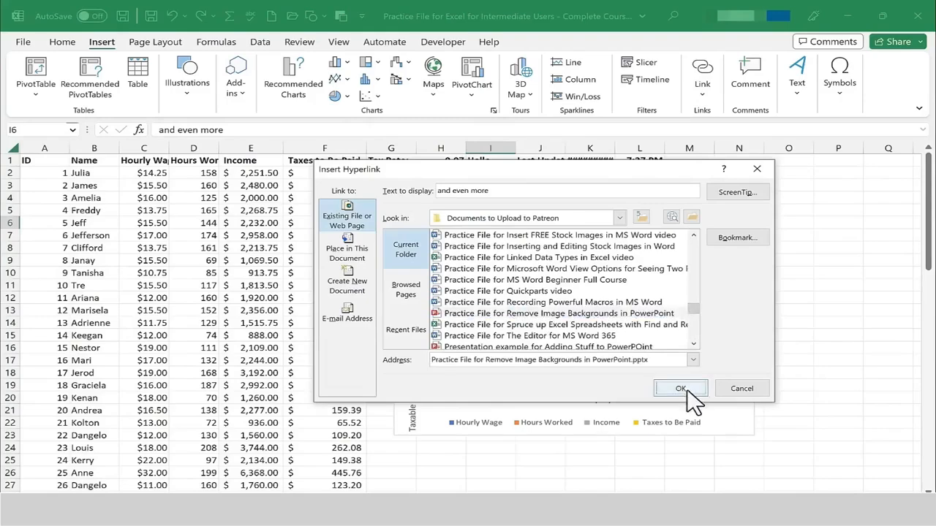
click(680, 389)
click(590, 261)
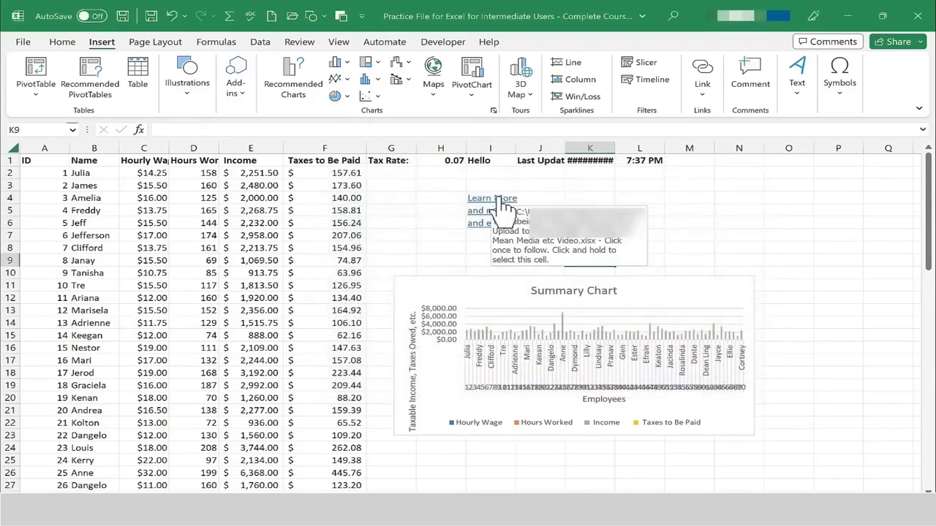
Test the "Learn More", "and more" and "and even more" hyperlinks, closing the linked files to return to the employee sheet
click(497, 203)
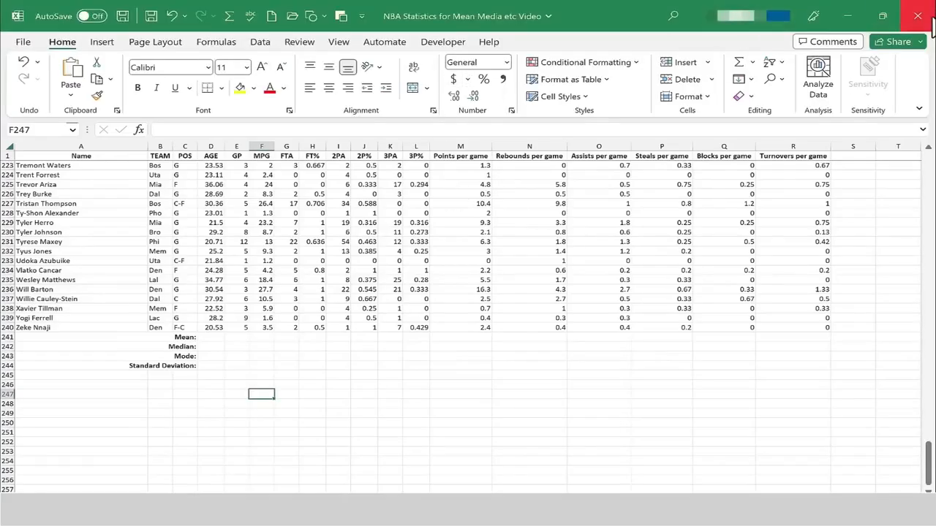
click(918, 15)
click(491, 211)
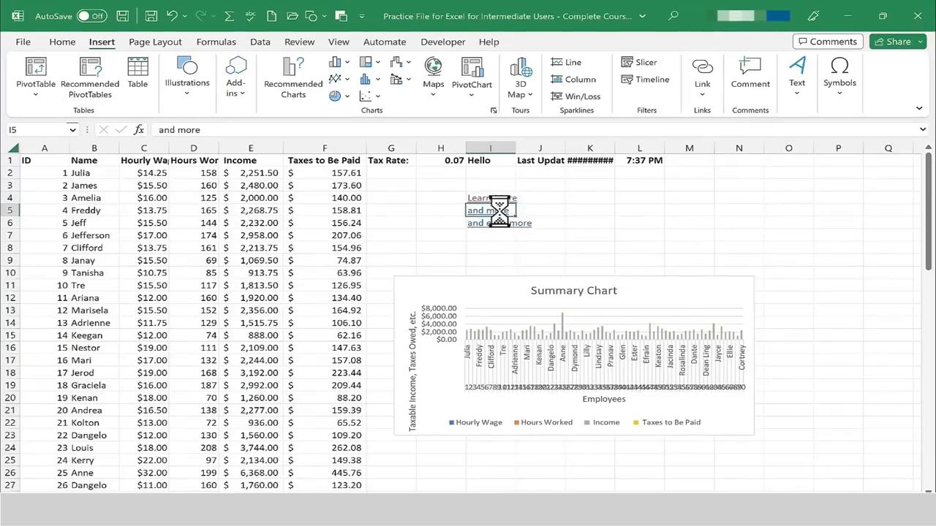
click(484, 224)
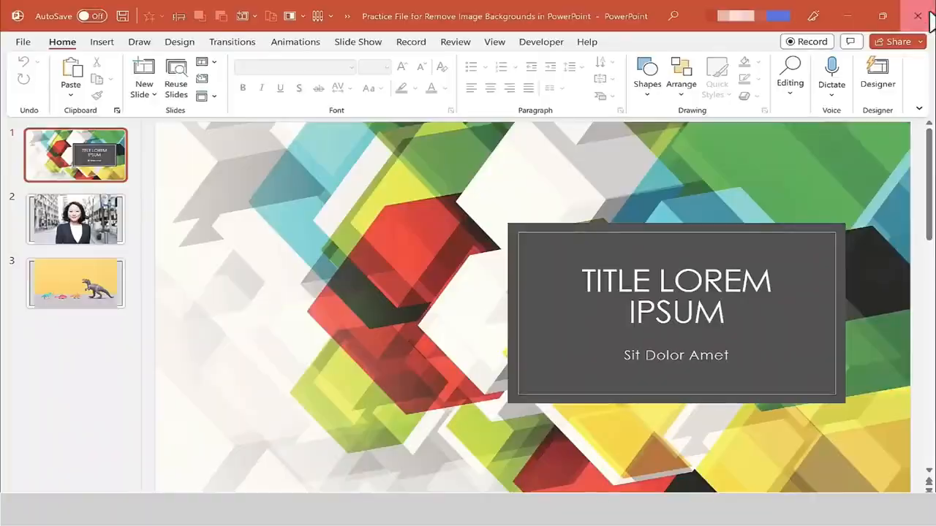
click(927, 13)
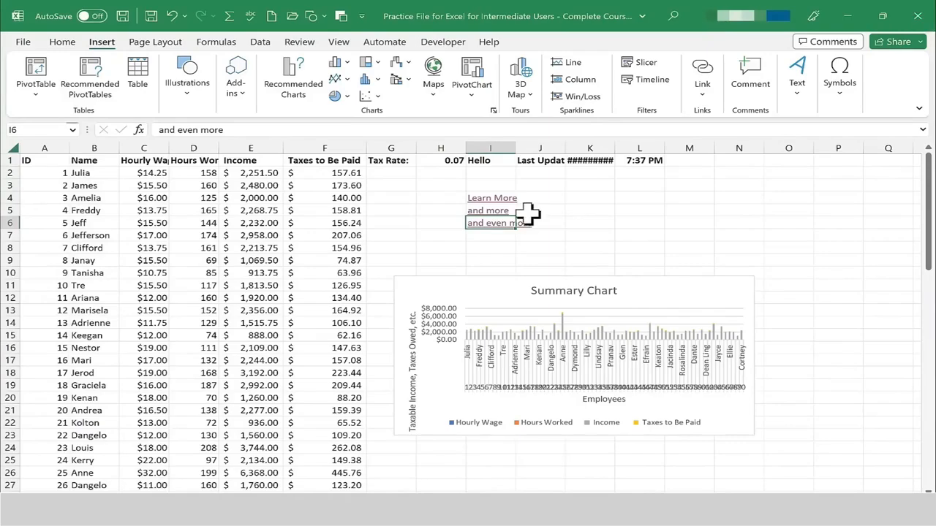
click(511, 247)
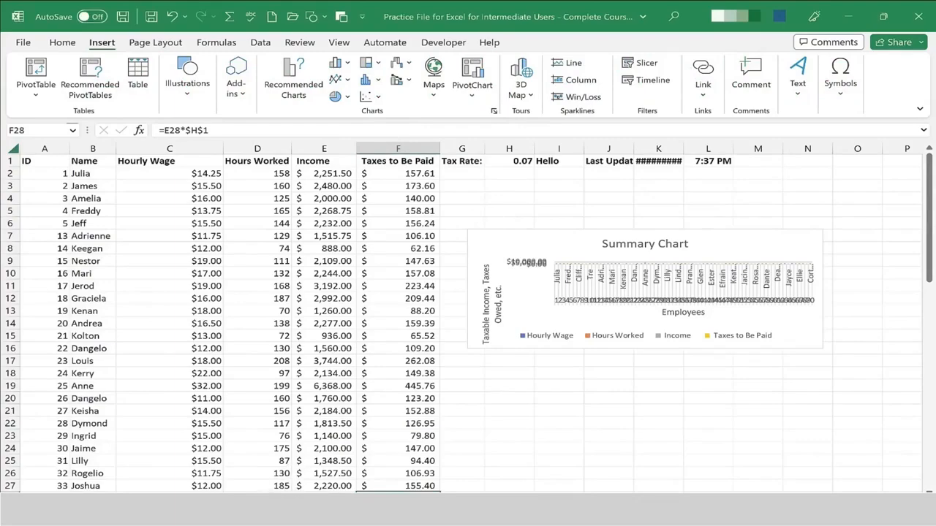
Delete the Summary Chart from the employee sheet
click(570, 244)
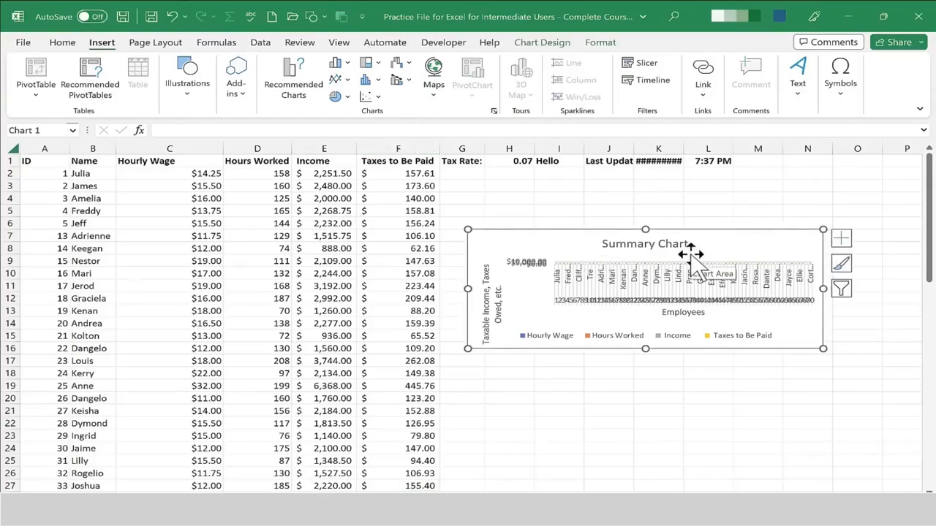
key(Delete)
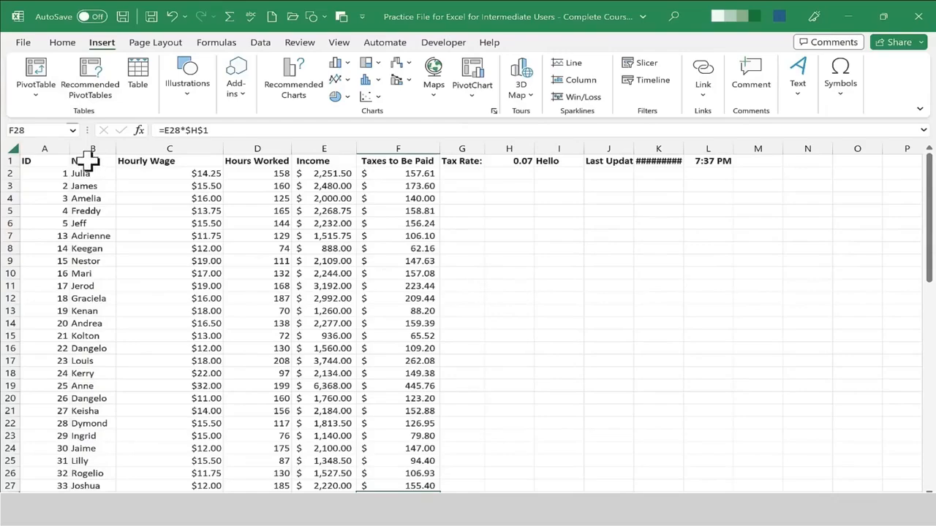
Insert the recommended Pareto chart from the Name and Hourly Wage columns, including their headers
drag(88, 161, 204, 403)
scroll(176, 278, up, 14)
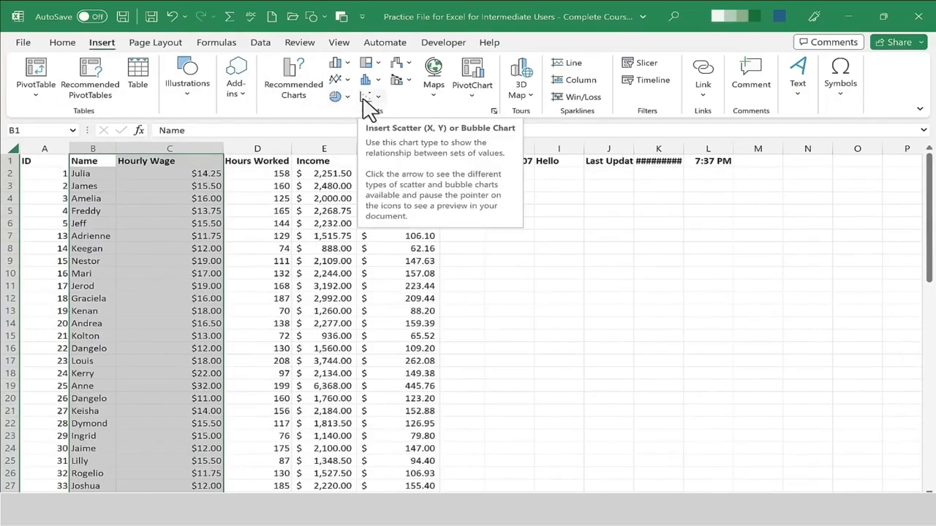
click(304, 95)
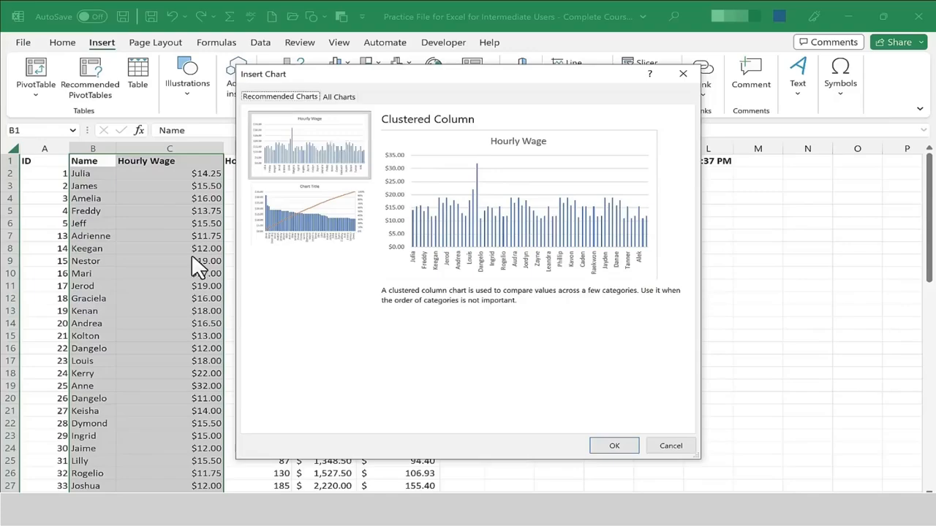
click(333, 143)
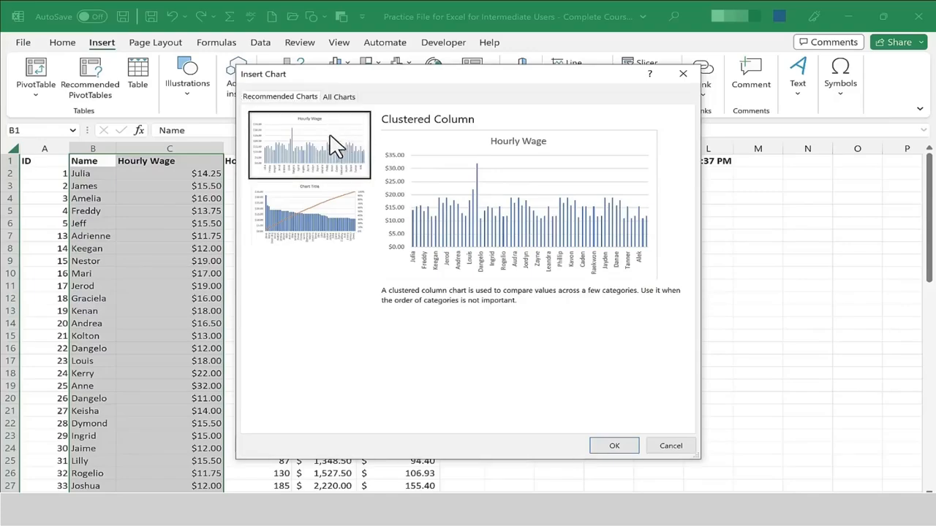
click(314, 209)
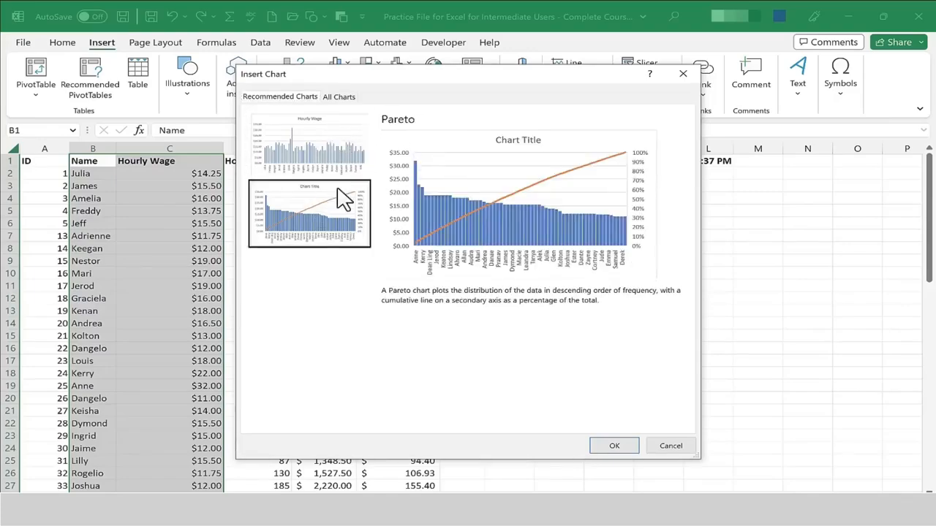
click(330, 174)
click(325, 215)
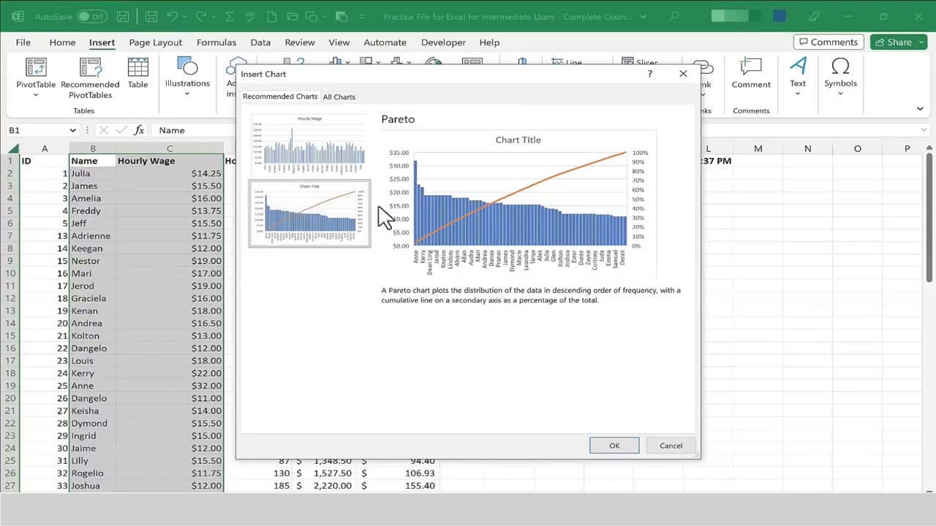
click(625, 452)
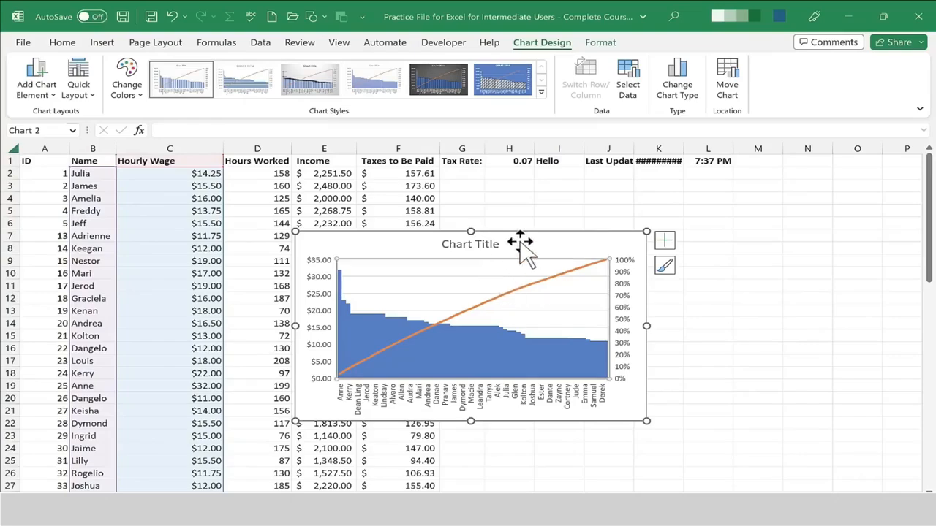
Move the Pareto chart to the empty area beside the data, starting at column I below row 1, keeping its original size
drag(523, 244, 719, 188)
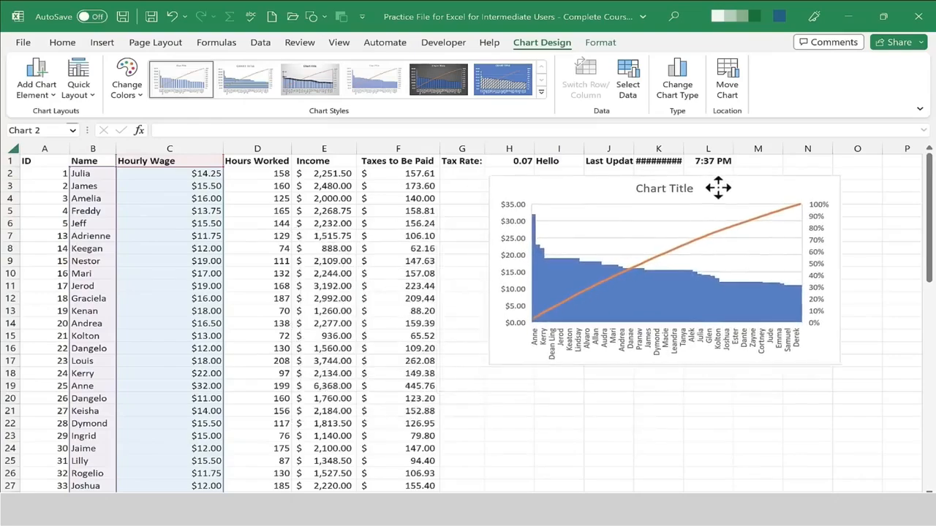
drag(486, 175, 557, 208)
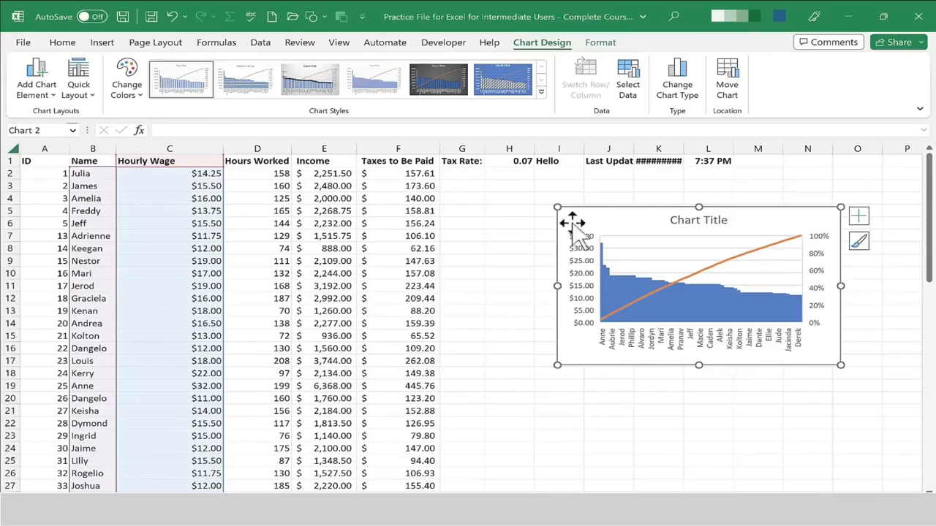
key(ctrl+z)
drag(537, 196, 560, 195)
click(223, 257)
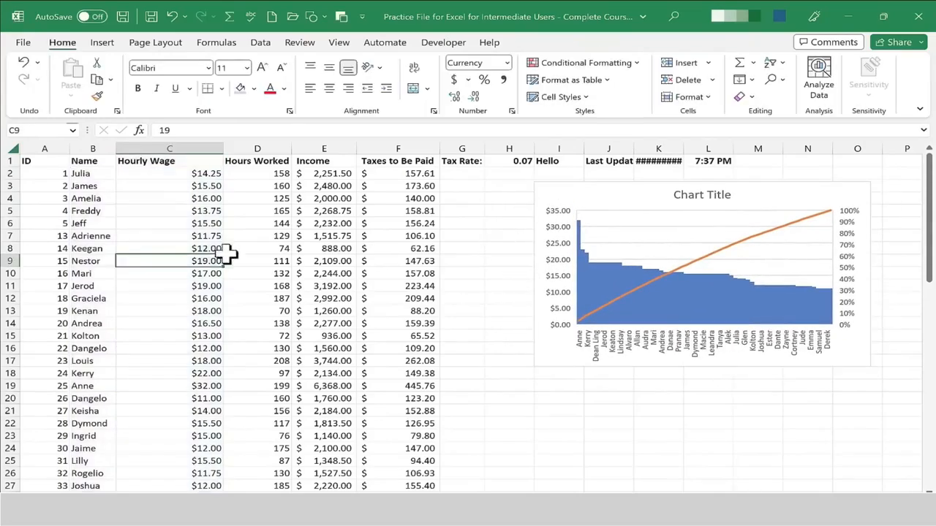
Compare the recommended Clustered Column and Pareto charts for the Name and Hourly Wage columns
click(85, 160)
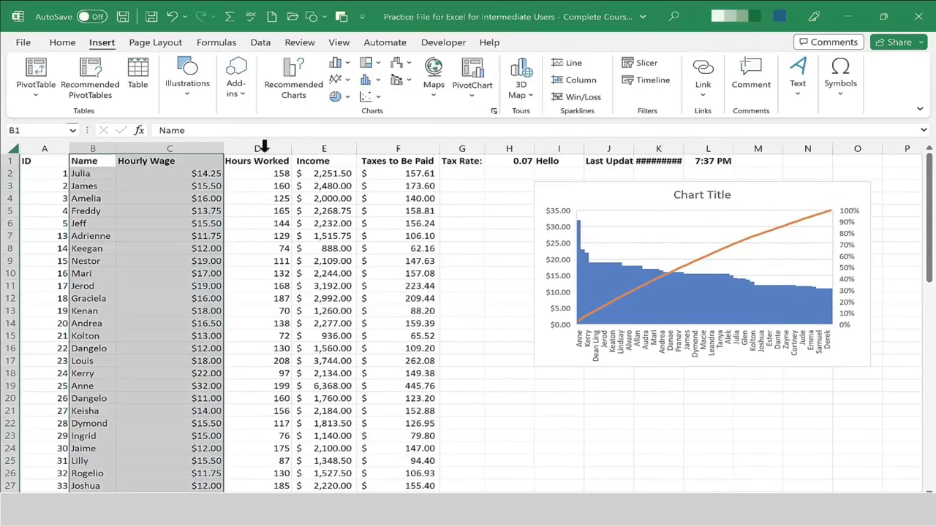
click(295, 96)
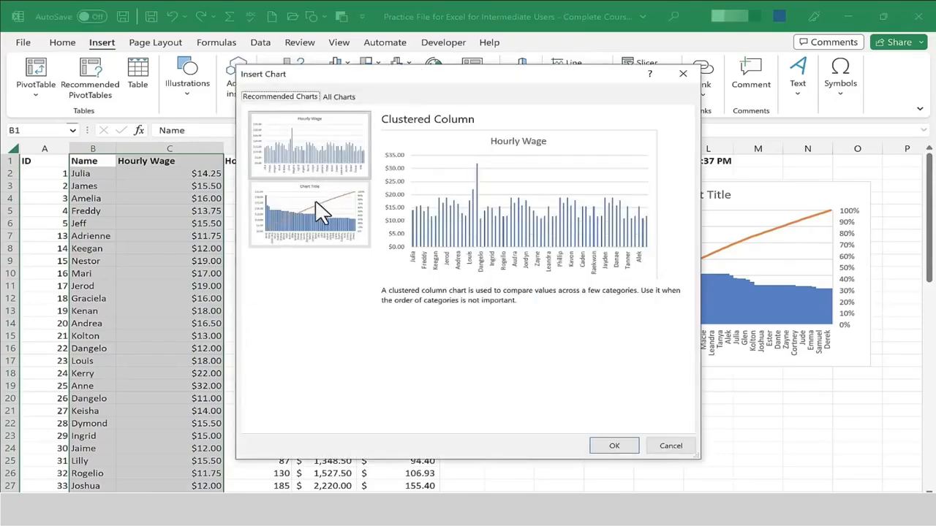
click(324, 212)
click(325, 162)
click(325, 205)
Preview the Name and Hourly Wage data as different chart types, including Bar, Line, Pie, Area, Radar, Sunburst, Waterfall and Funnel
click(339, 98)
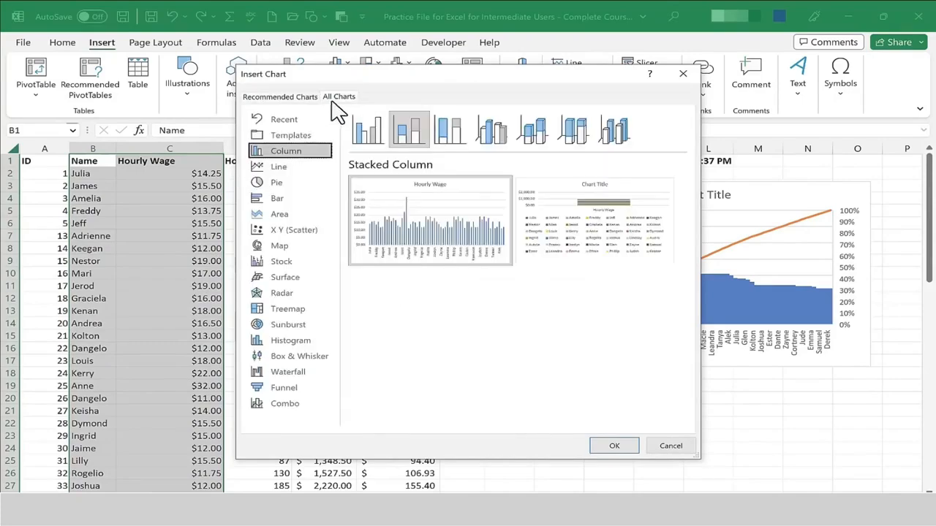
click(279, 205)
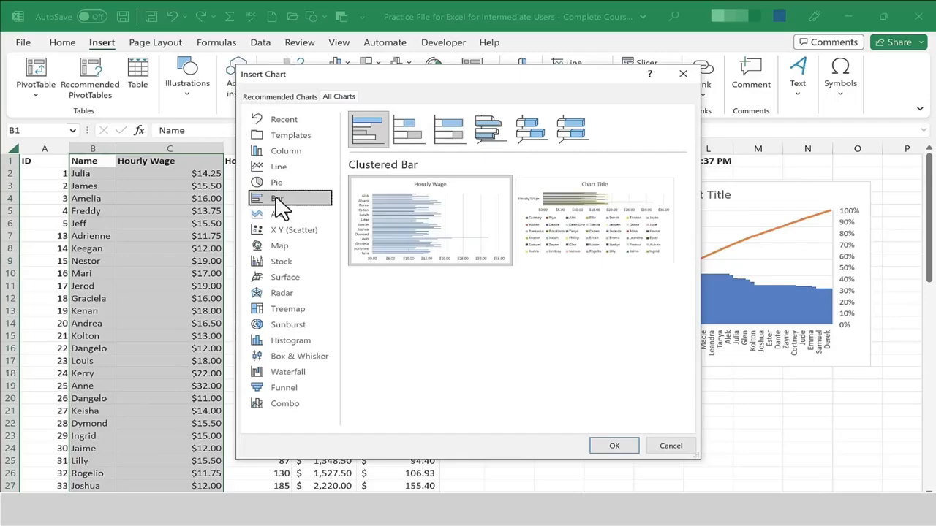
click(279, 168)
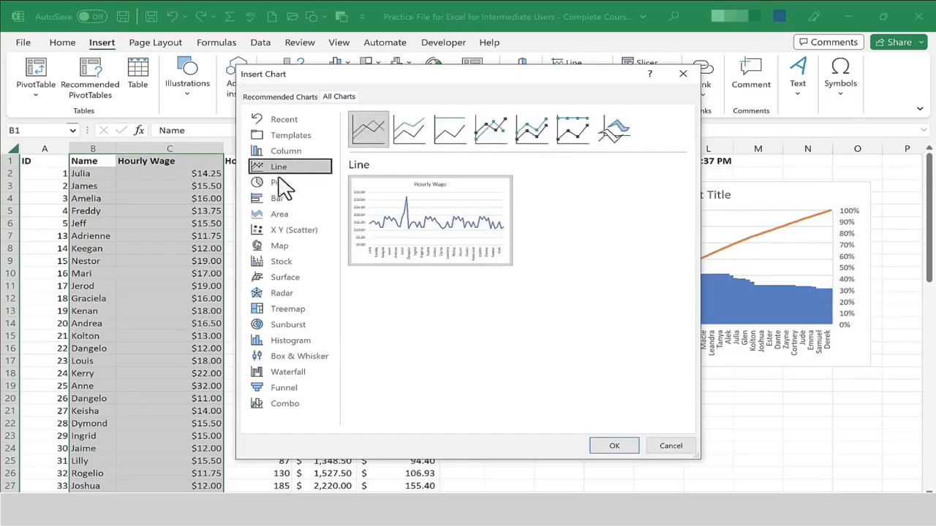
click(280, 183)
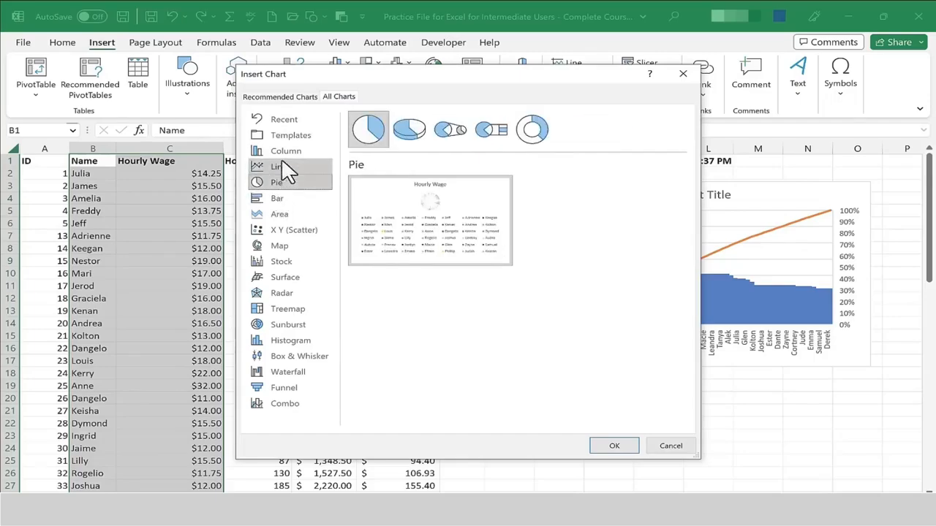
click(301, 150)
click(282, 214)
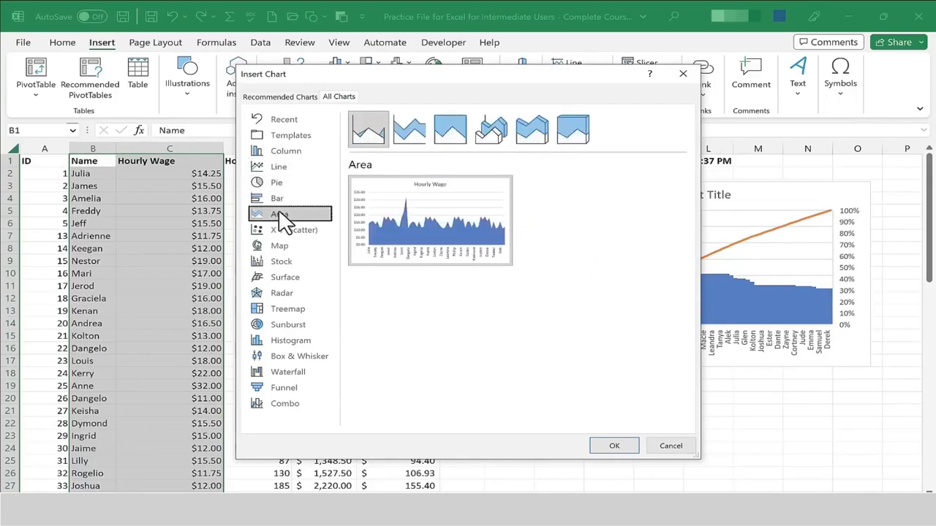
click(297, 263)
click(298, 293)
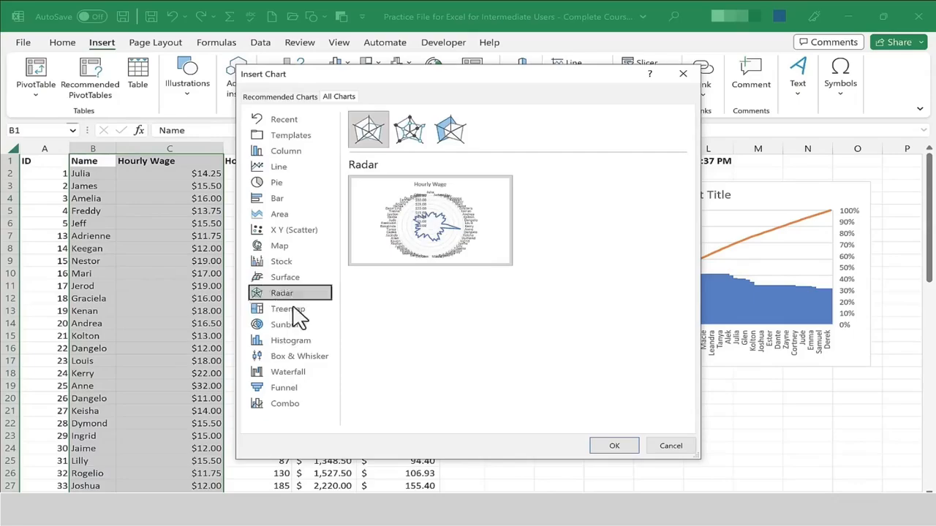
click(288, 329)
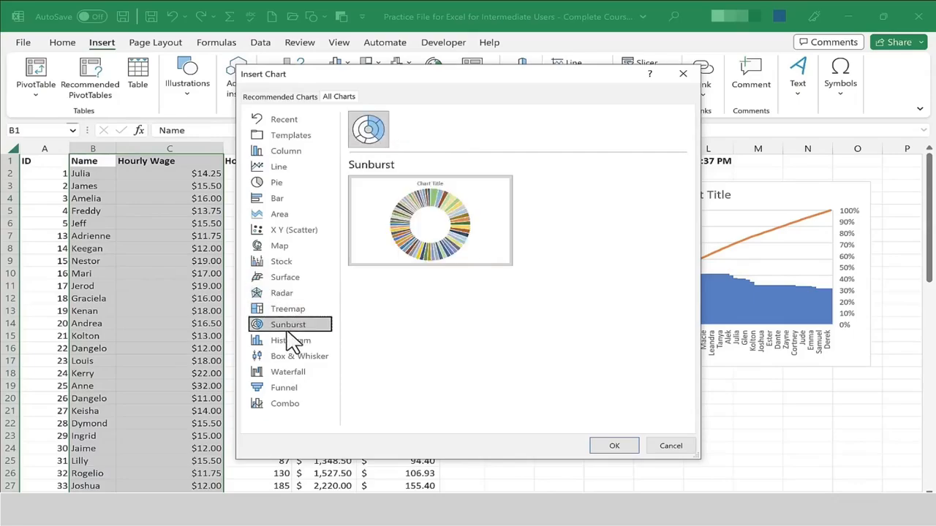
click(295, 345)
click(300, 371)
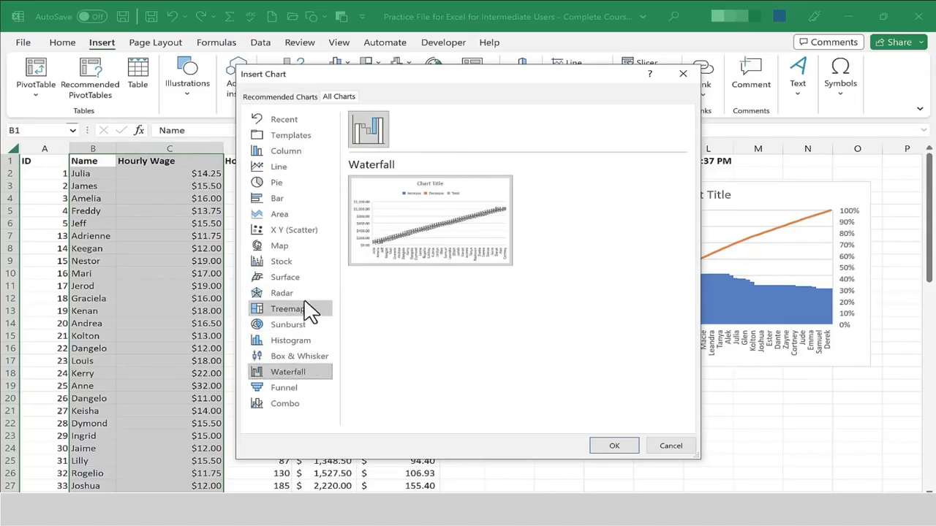
click(305, 294)
click(305, 391)
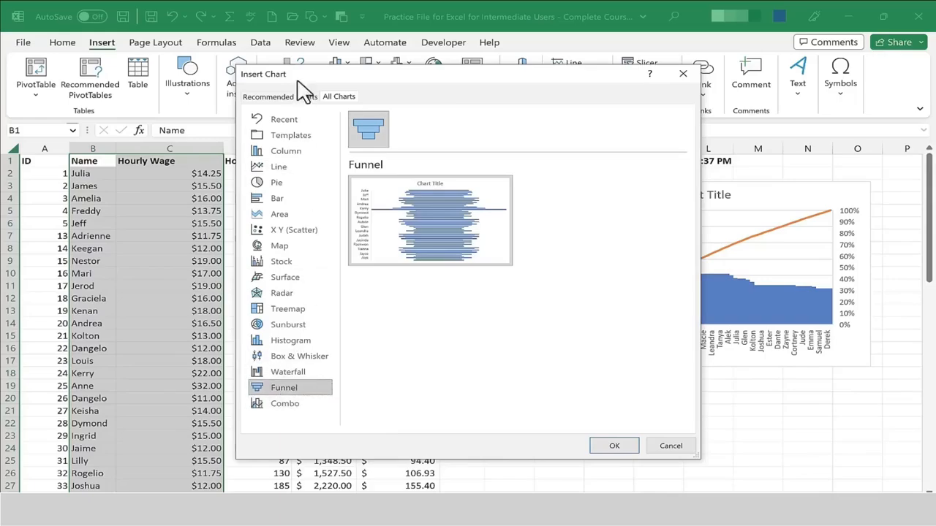
Examine the Line, Pie, Surface and X Y (Scatter) previews for the wage data, and leave without inserting a chart
click(306, 170)
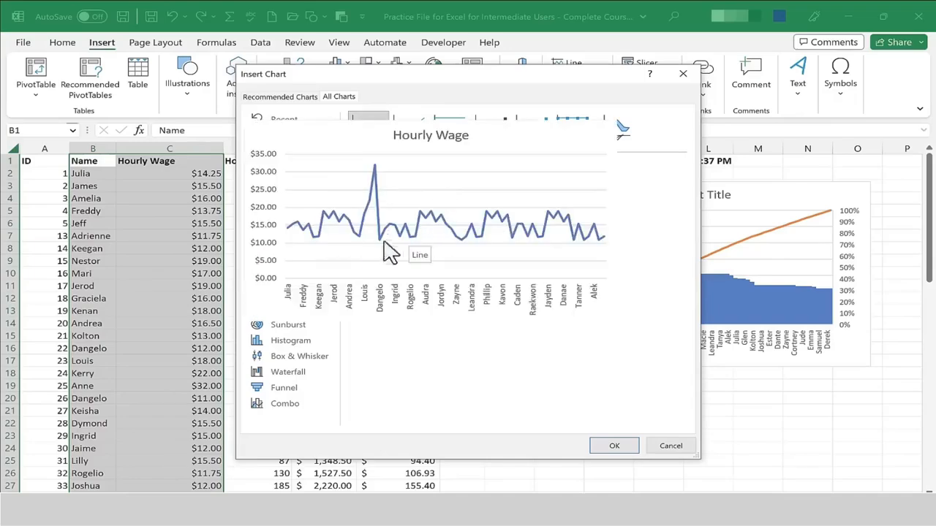
mouse_move(365, 241)
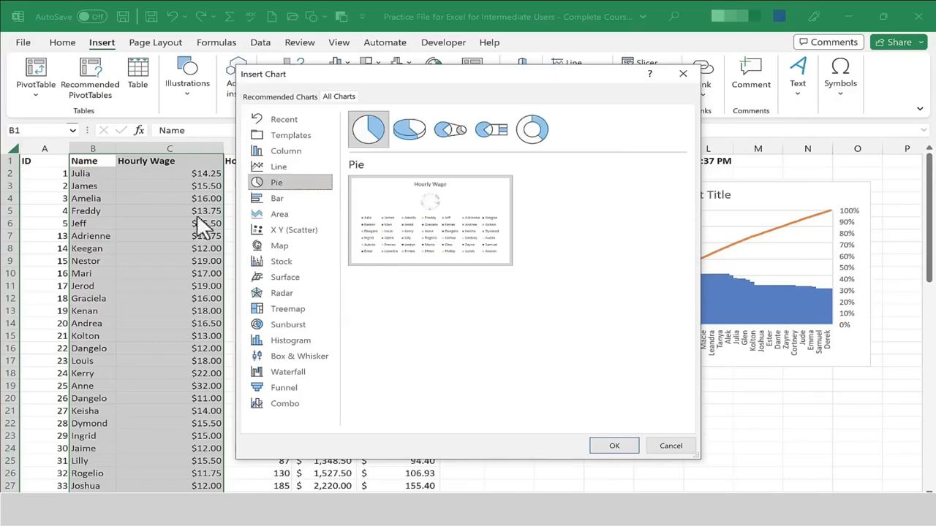
click(286, 277)
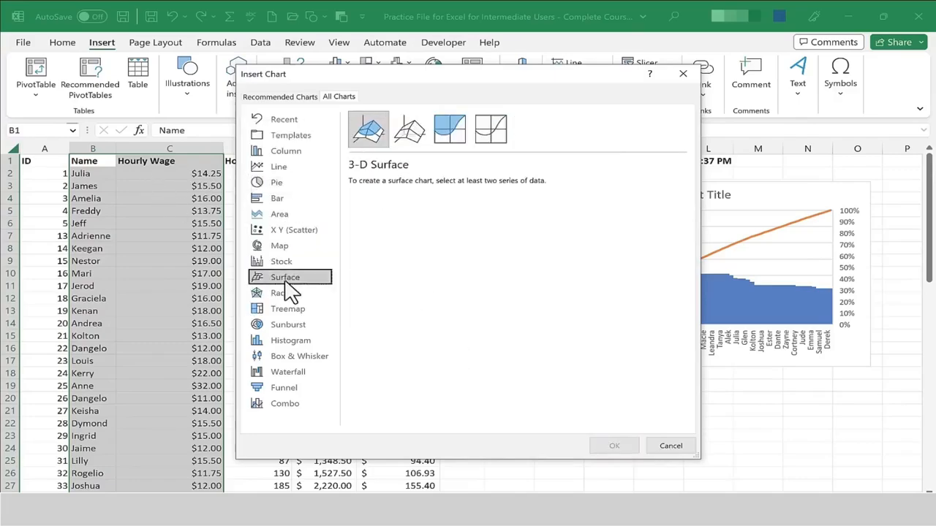
click(278, 231)
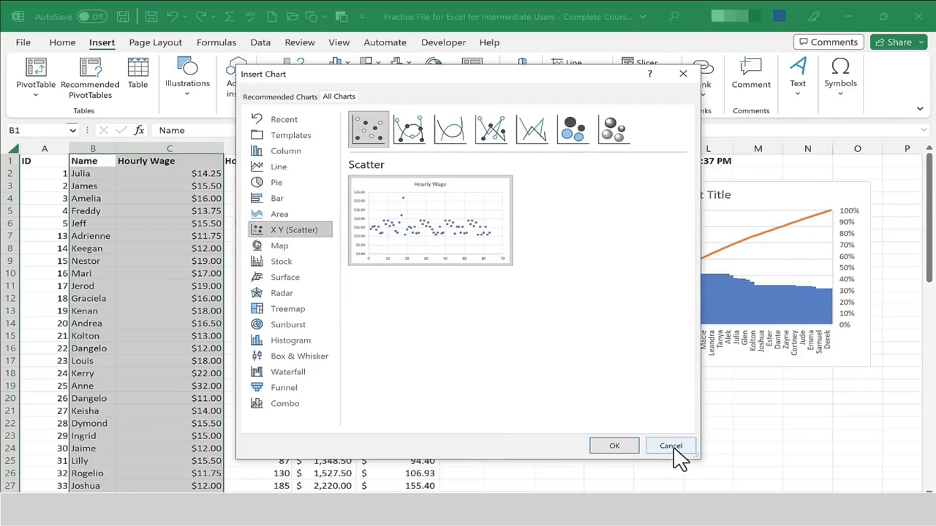
click(670, 446)
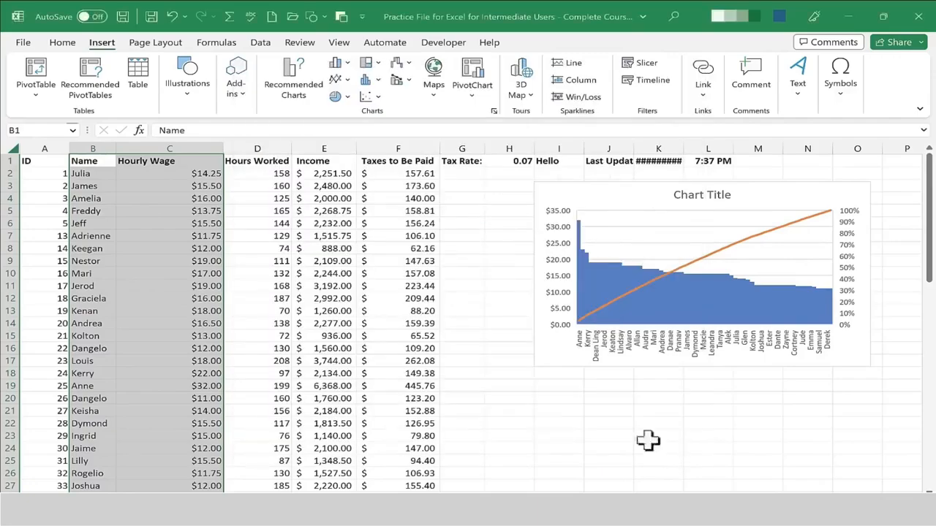
Review the full list of chart types for the selected columns once more and close it without inserting a chart
click(298, 95)
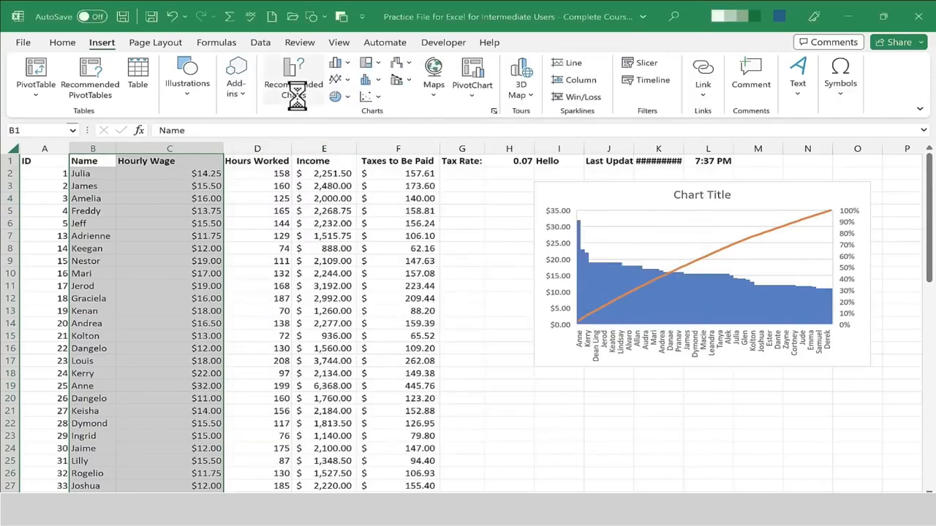
click(343, 100)
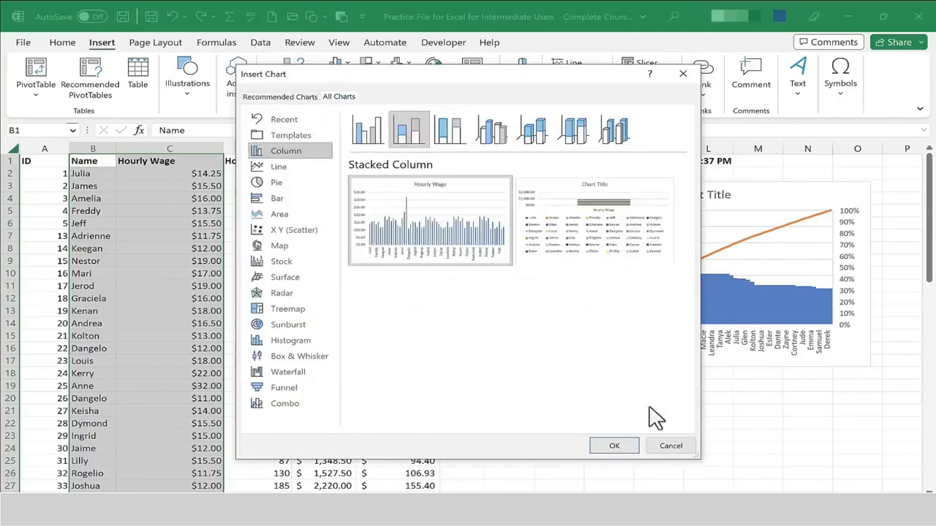
click(670, 446)
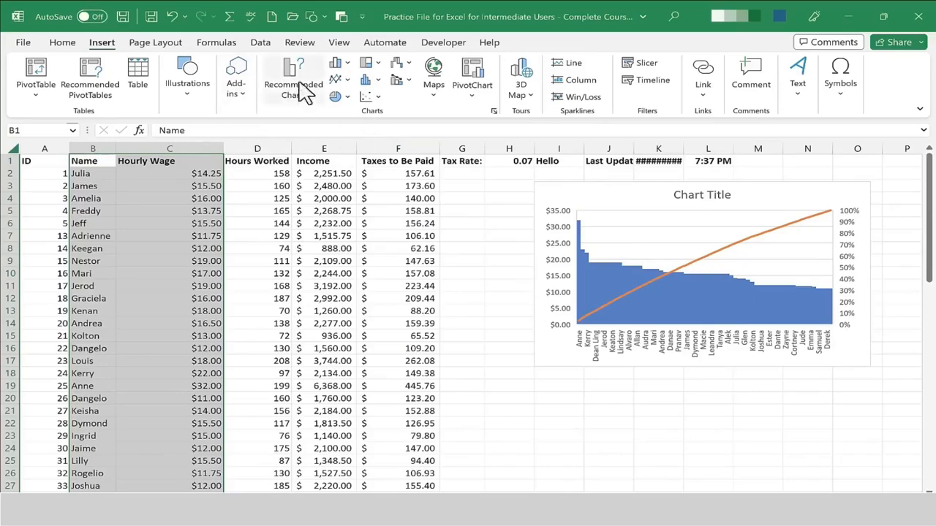
Insert a Clustered Column chart of the Name and Hourly Wage columns and move it clear of the data
click(380, 80)
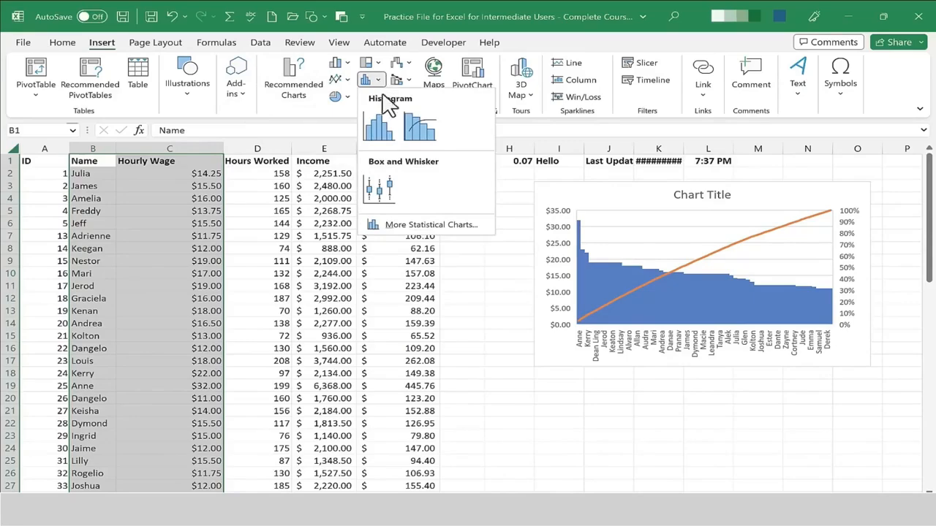
click(337, 62)
click(351, 168)
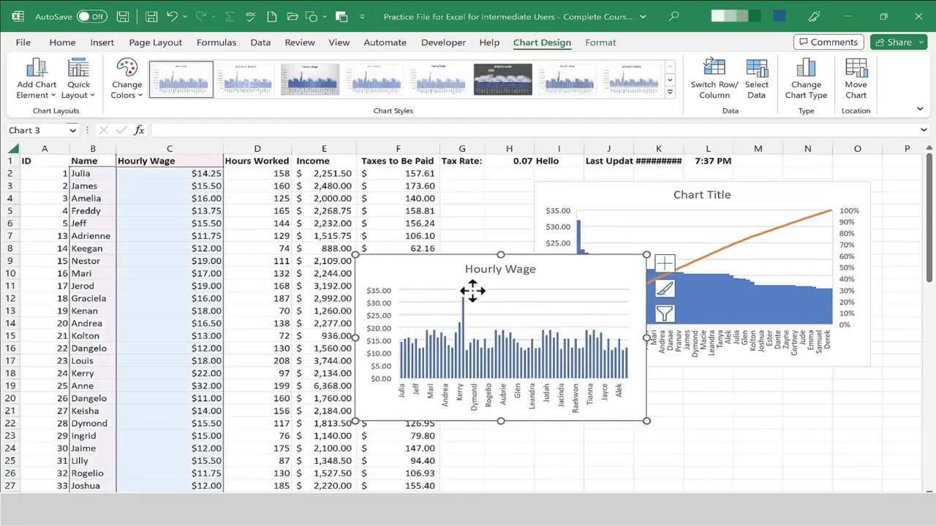
drag(472, 291, 697, 361)
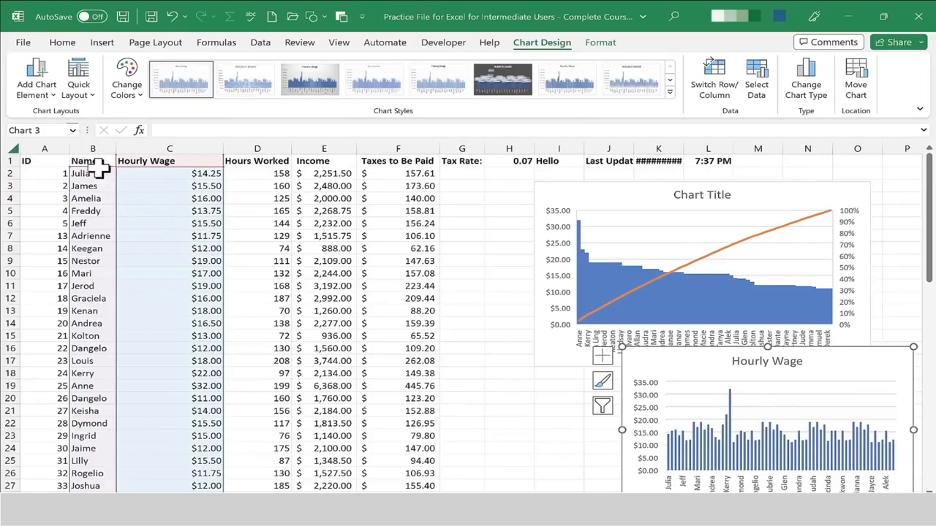
Try creating a default chart directly from the Name and Hourly Wage data, and delete this extra chart
key(alt+F1)
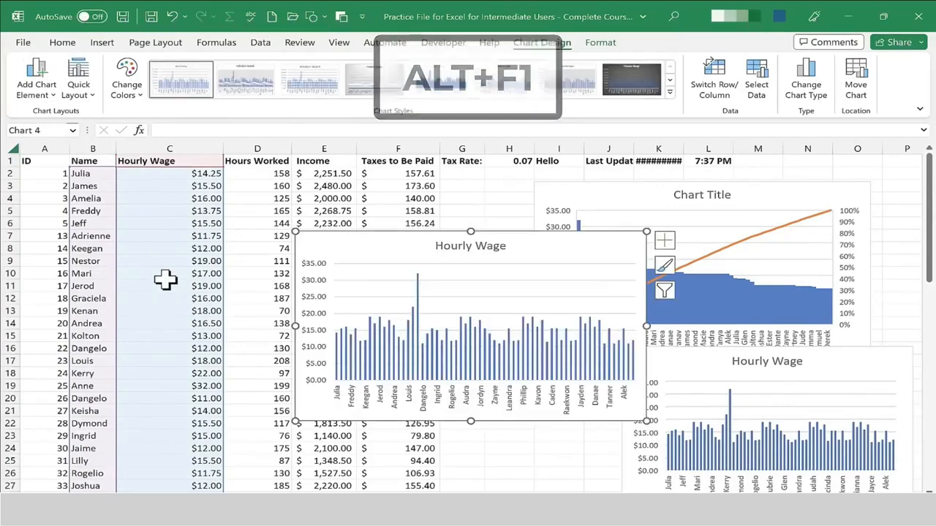
drag(428, 245, 366, 204)
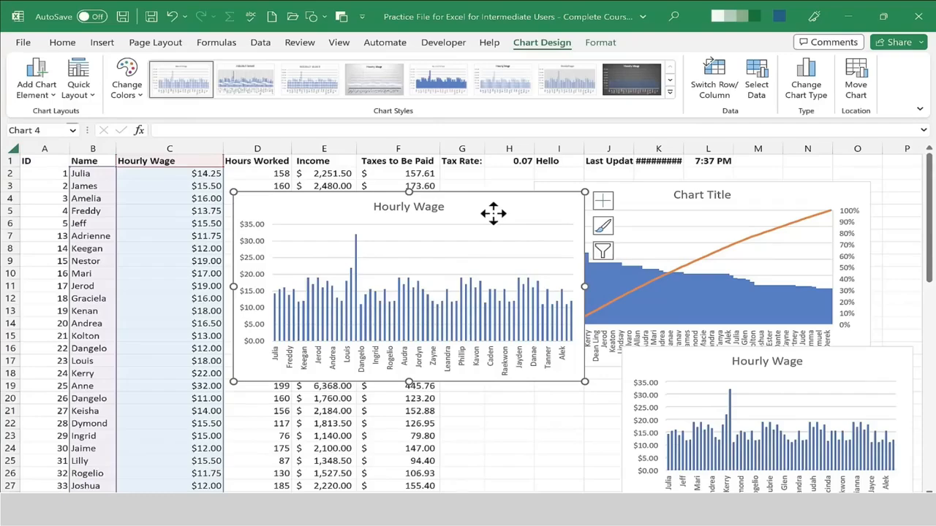
key(Delete)
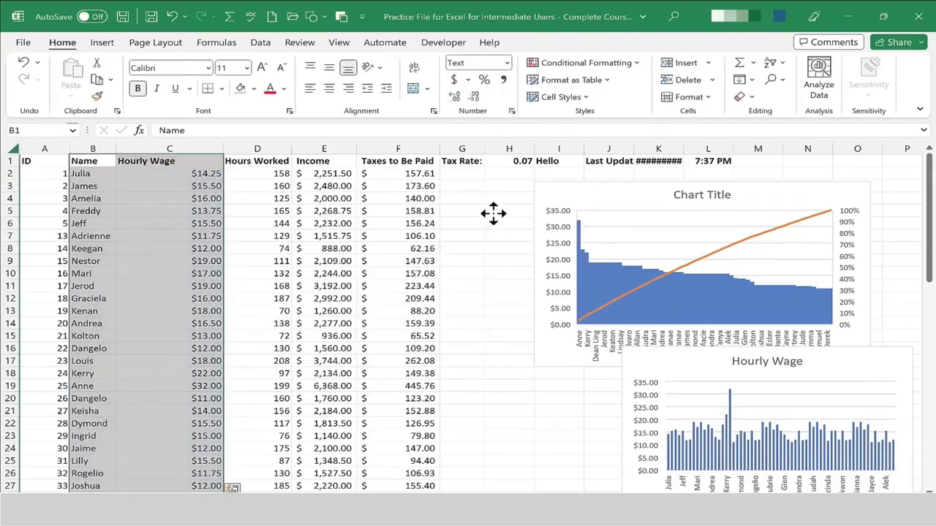
Move the Hourly Wage column chart directly beneath the Pareto chart
drag(707, 367, 642, 399)
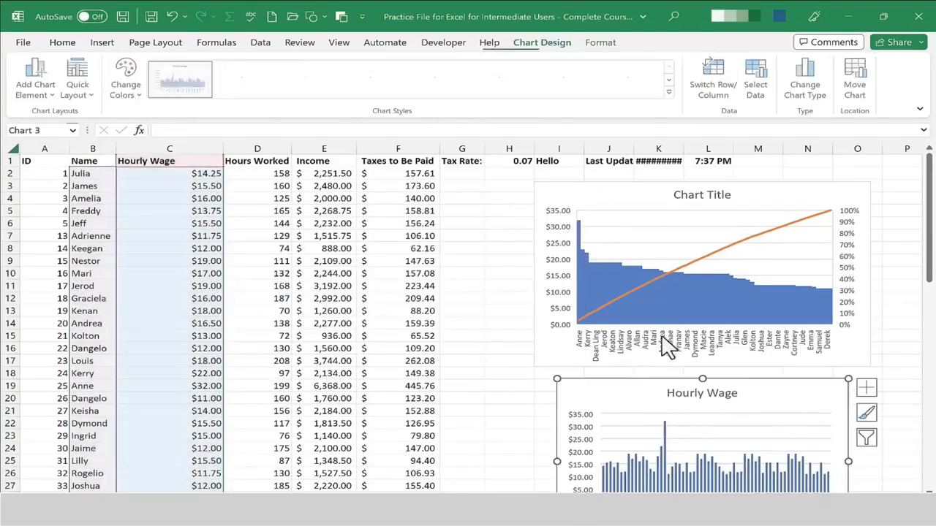
Try changing the Pareto chart to a Pie chart, and undo the chart type change
click(654, 195)
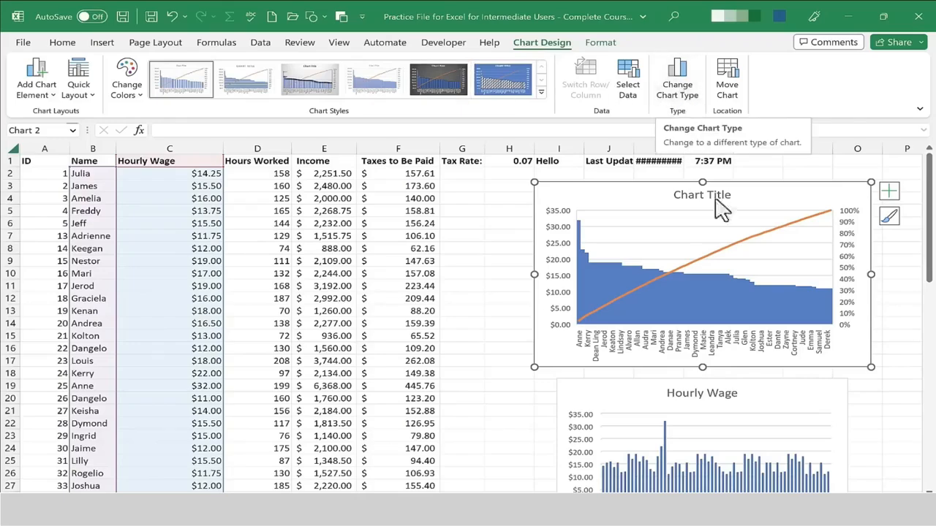
click(677, 103)
click(273, 187)
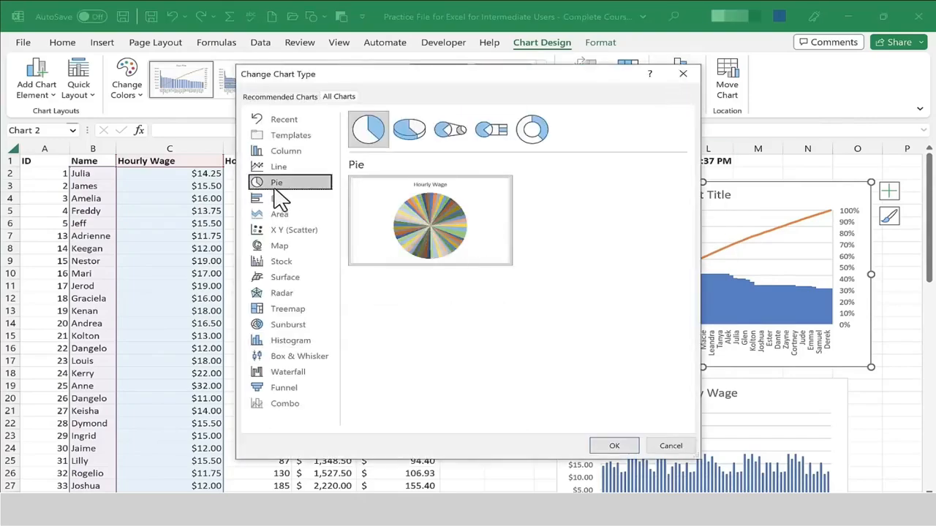
mouse_move(350, 217)
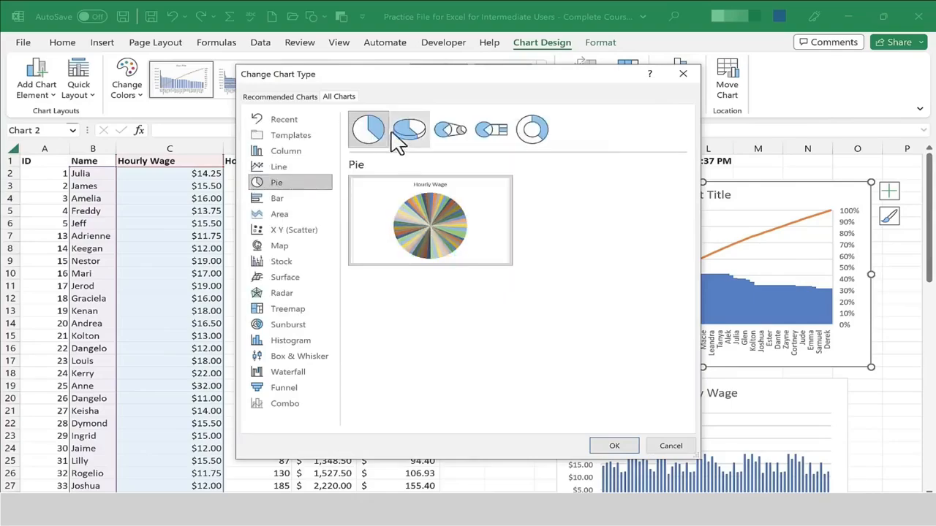
double_click(373, 135)
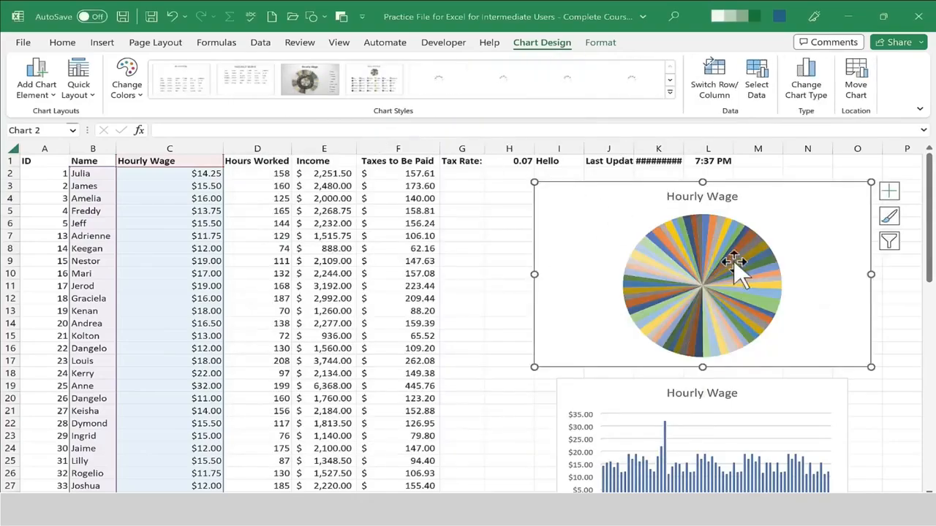
click(172, 16)
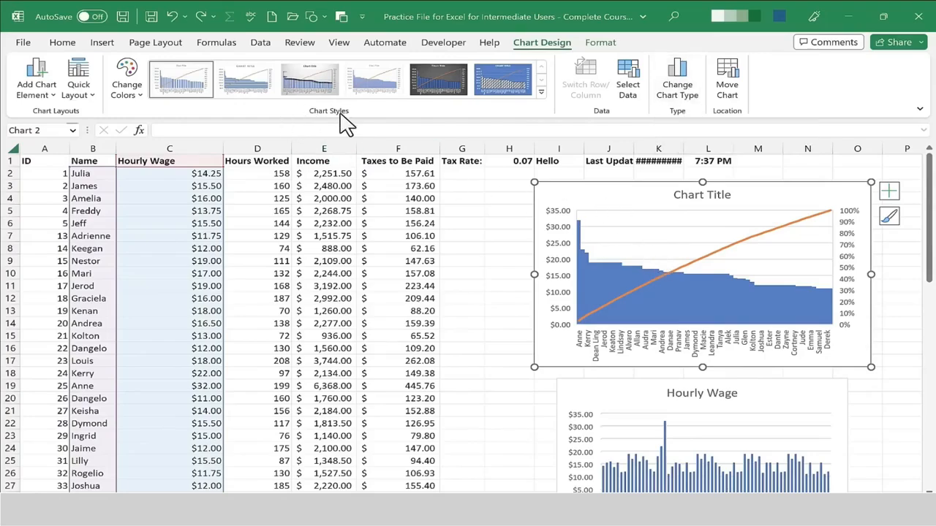
Try chart Styles 3, 2, 4, 5 and 6 in turn on the Pareto chart
click(315, 91)
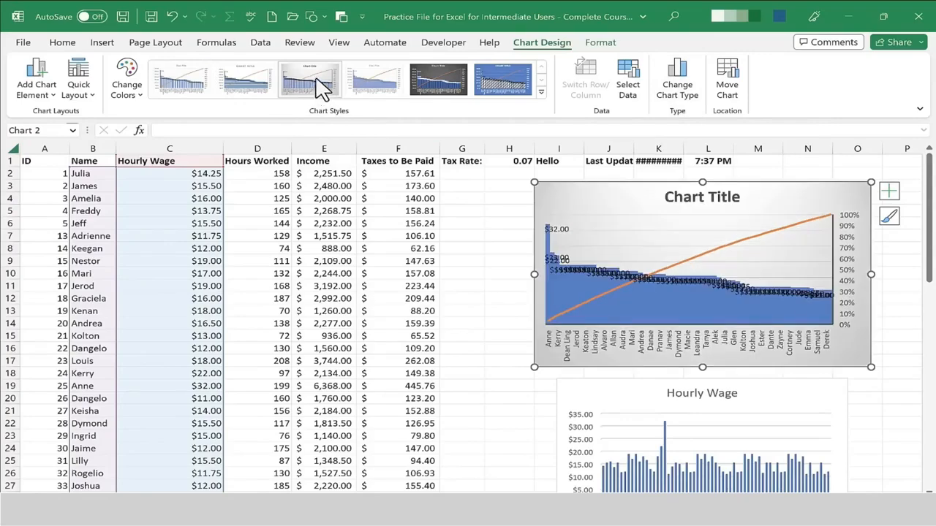
click(251, 80)
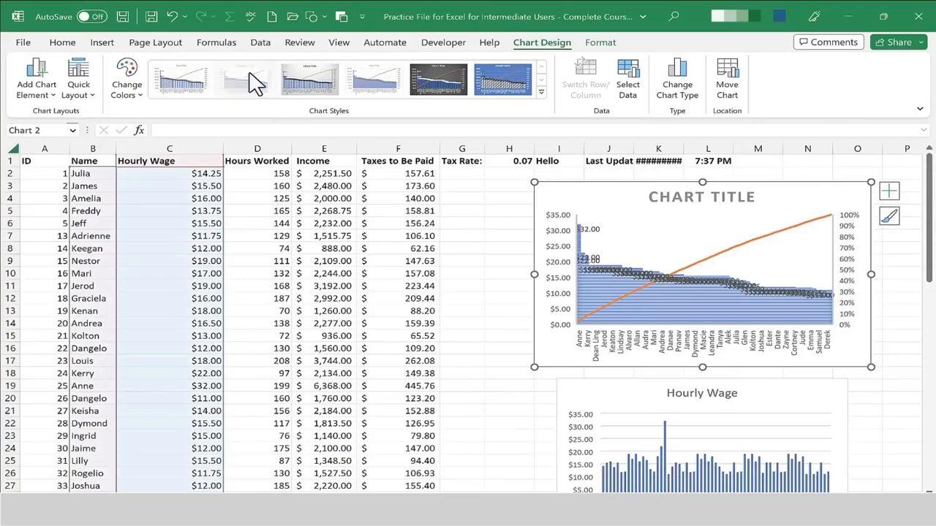
click(373, 81)
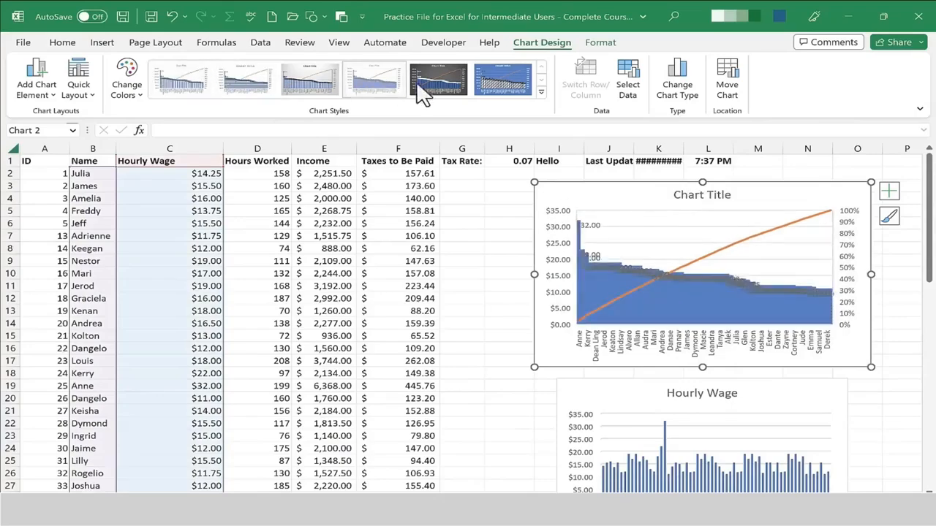
click(453, 94)
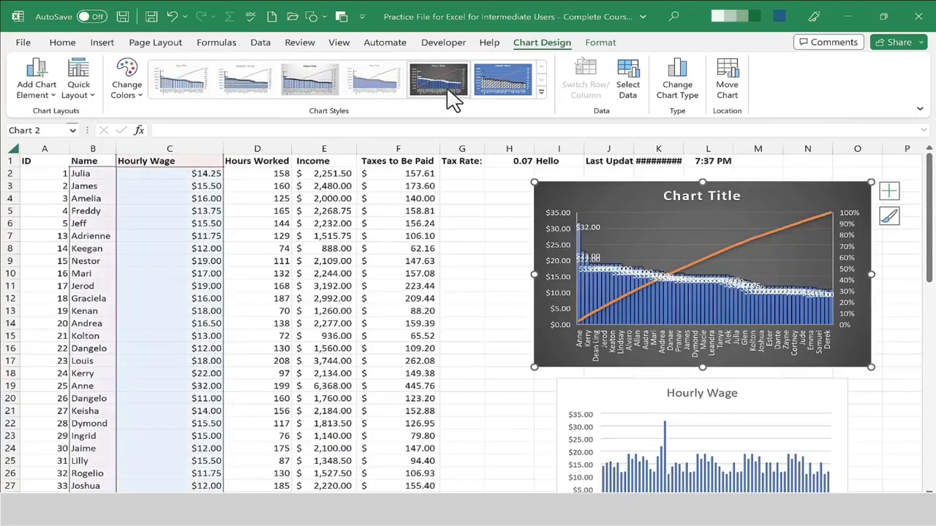
click(491, 71)
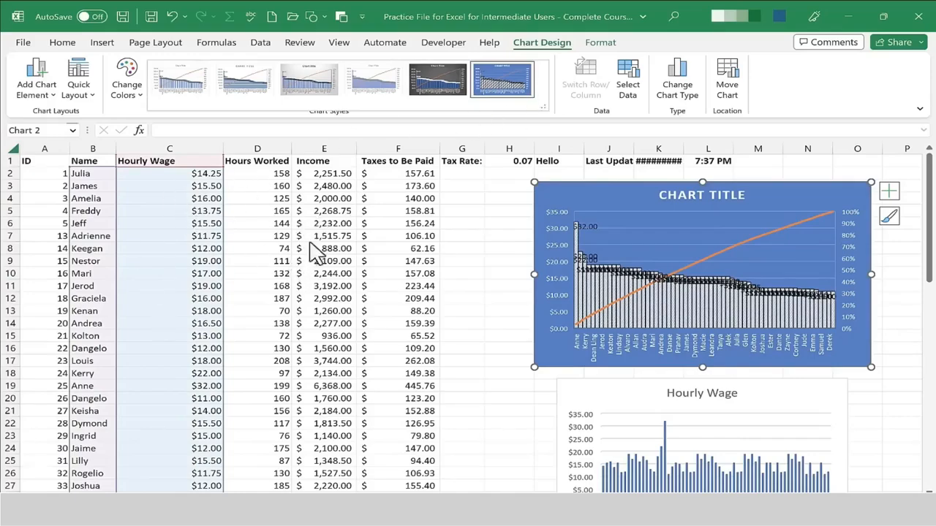
Undo the style changes on the Pareto chart back to its original look
key(ctrl+z)
key(ctrl+z)
key(ctrl+z)
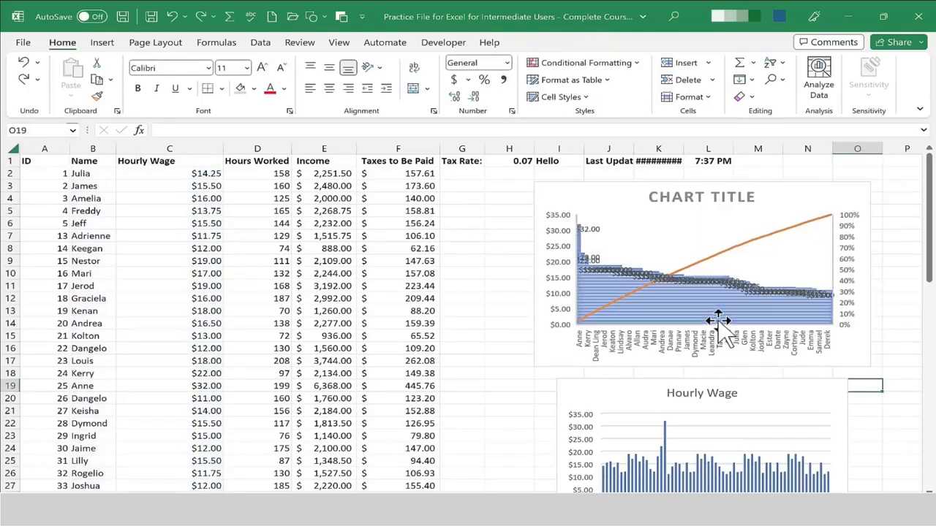
key(ctrl+y)
key(ctrl+y)
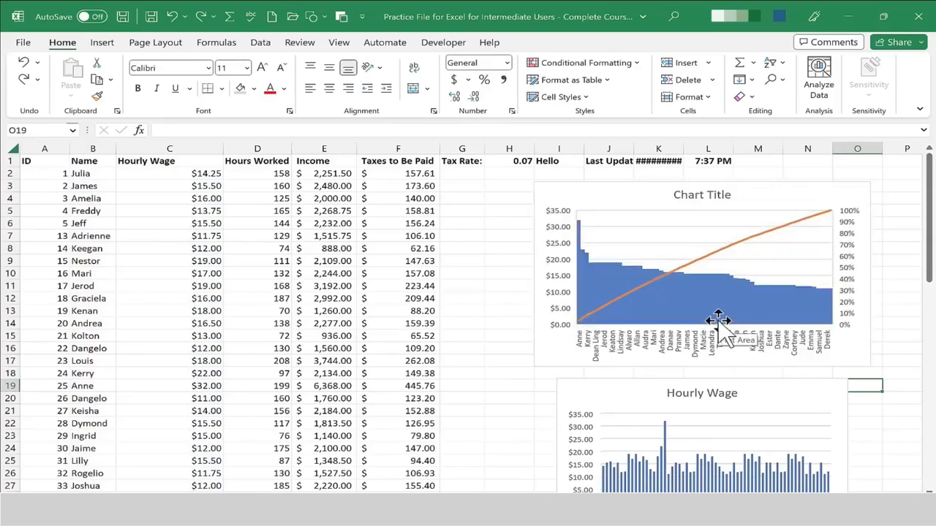
Apply the dark Style 5 chart style to the Pareto chart
click(736, 251)
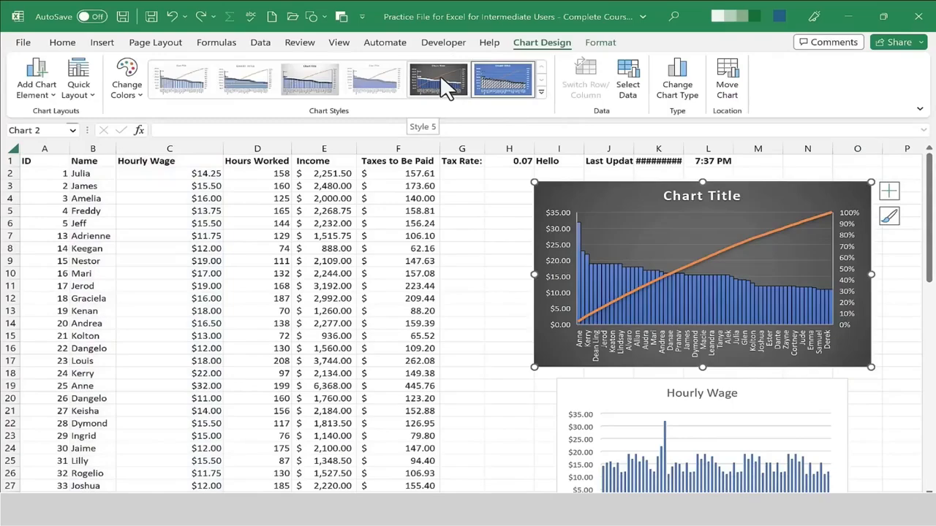
click(439, 73)
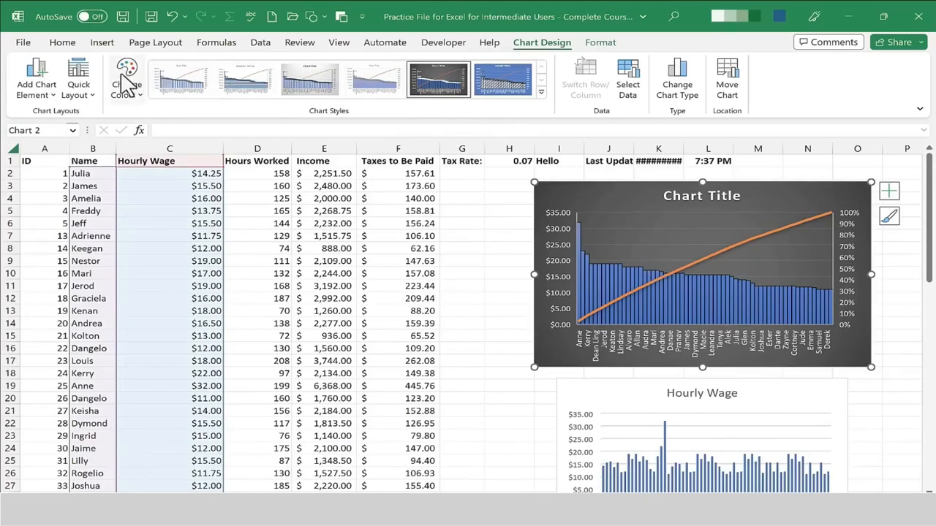
Try other Colorful and Monochromatic palettes on the Pareto chart, and return to Colorful Palette 1
click(127, 78)
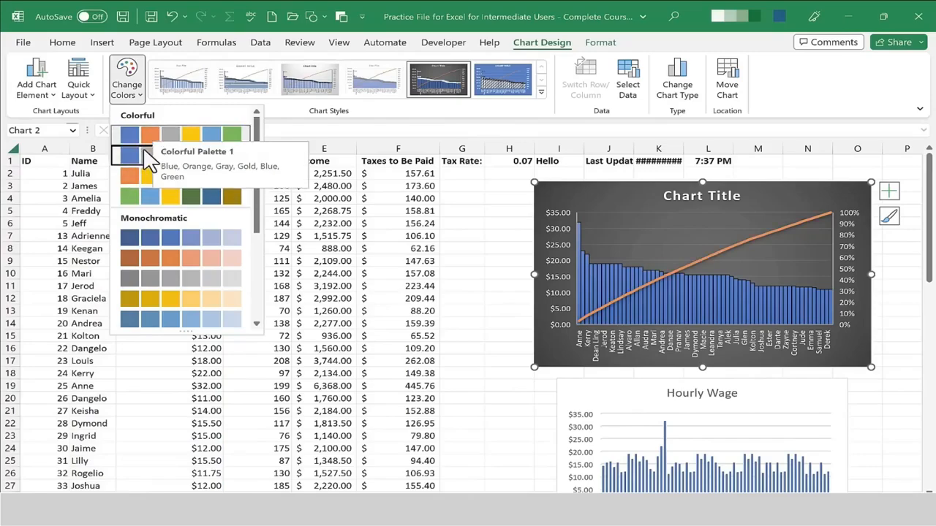
key(Escape)
click(195, 146)
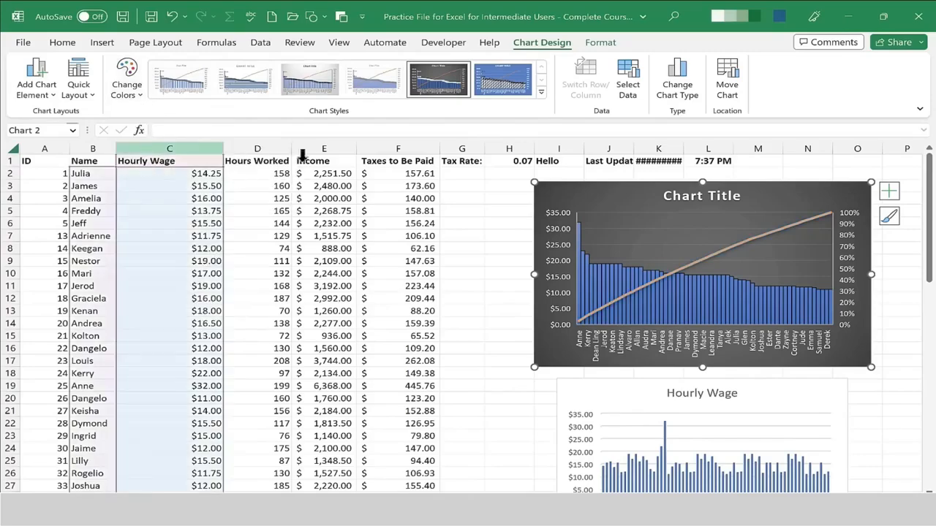
click(126, 100)
click(188, 251)
click(126, 84)
click(173, 144)
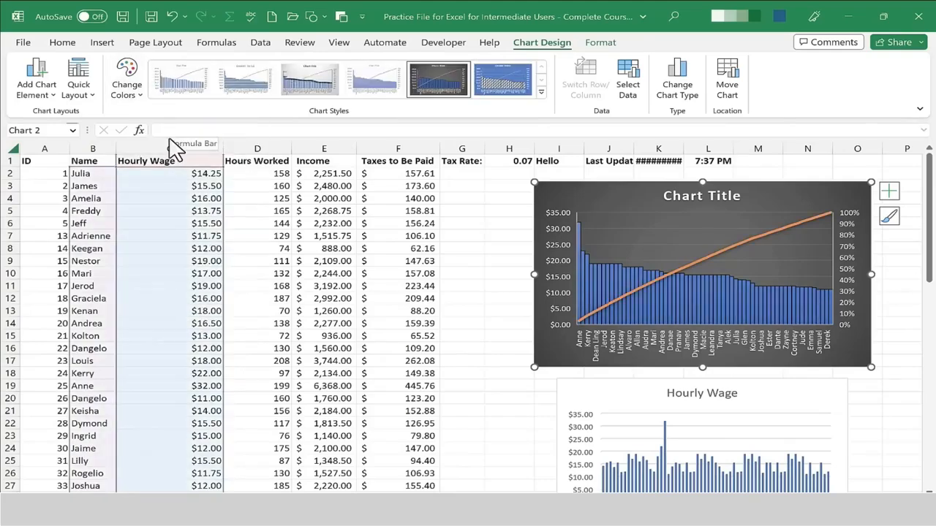
Try Quick Layouts 2 and 3 on the Pareto chart, and return to Layout 1
click(83, 101)
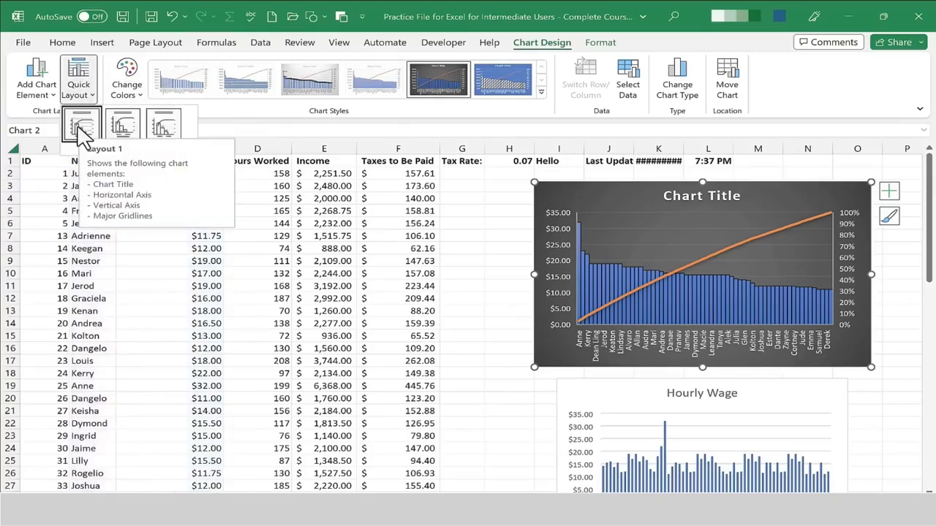
click(83, 130)
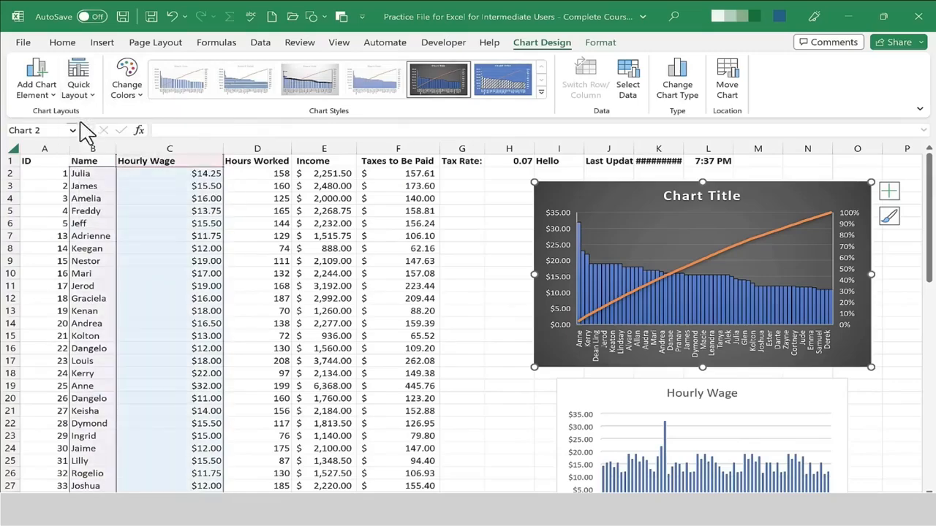
click(79, 80)
click(126, 131)
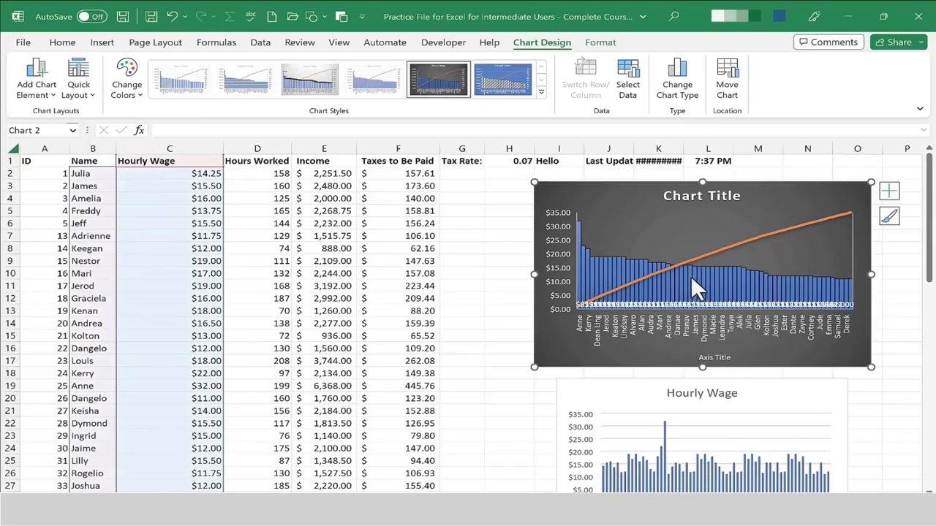
click(79, 82)
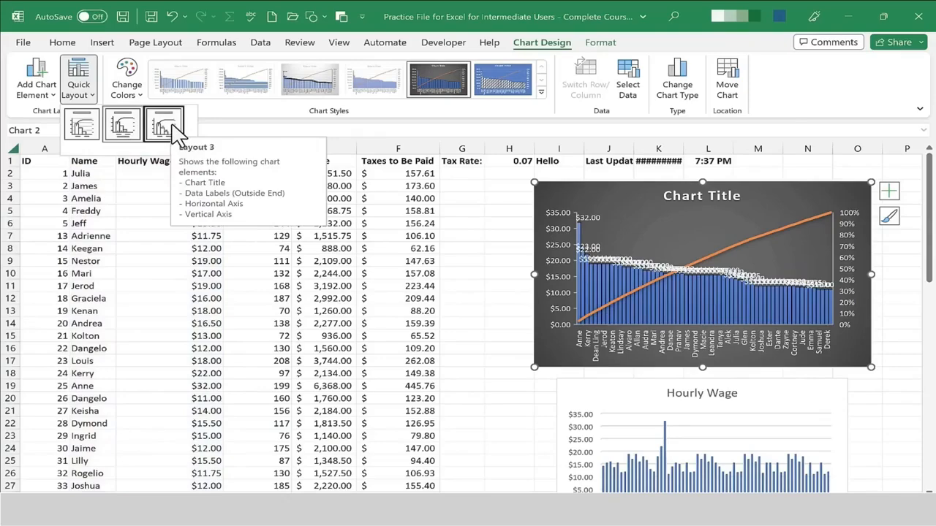
click(87, 135)
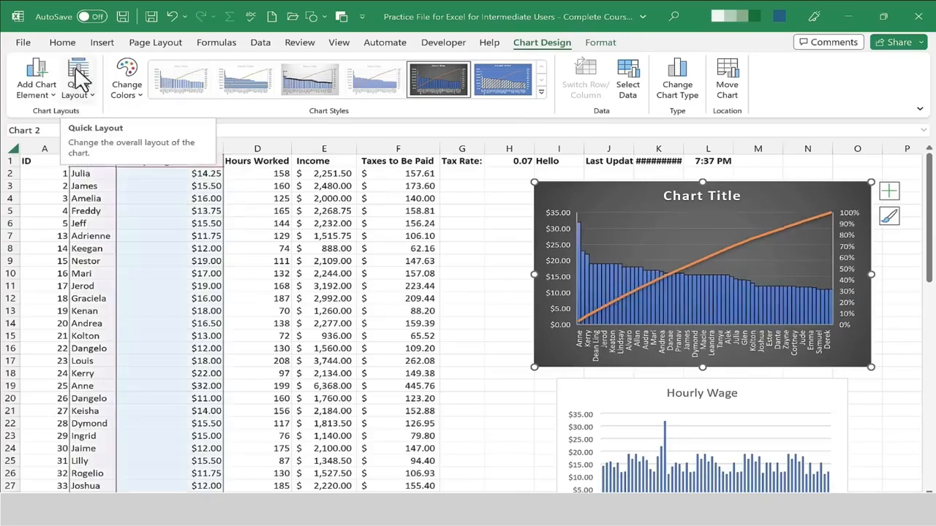
Replace the placeholder title of the dark chart with "Pareto Chart"
click(704, 192)
click(706, 195)
drag(736, 204, 643, 195)
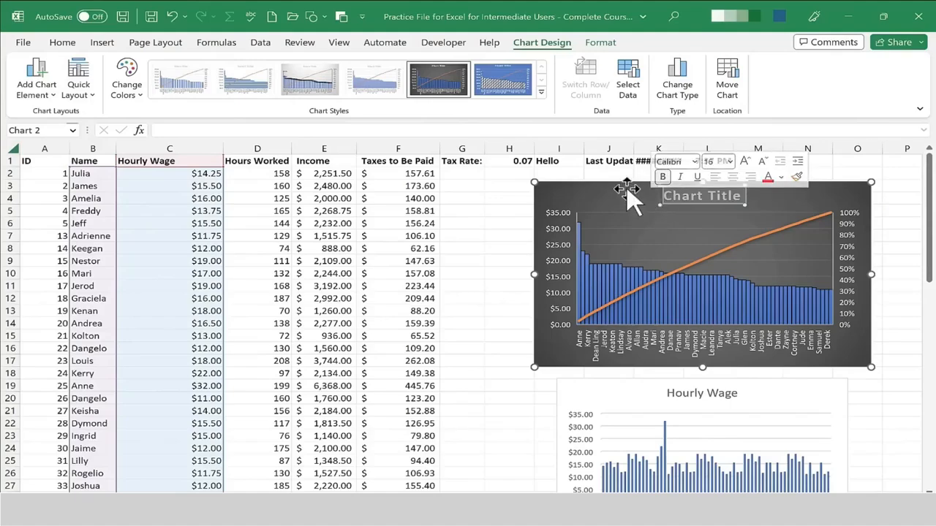
text(Pareto Chart)
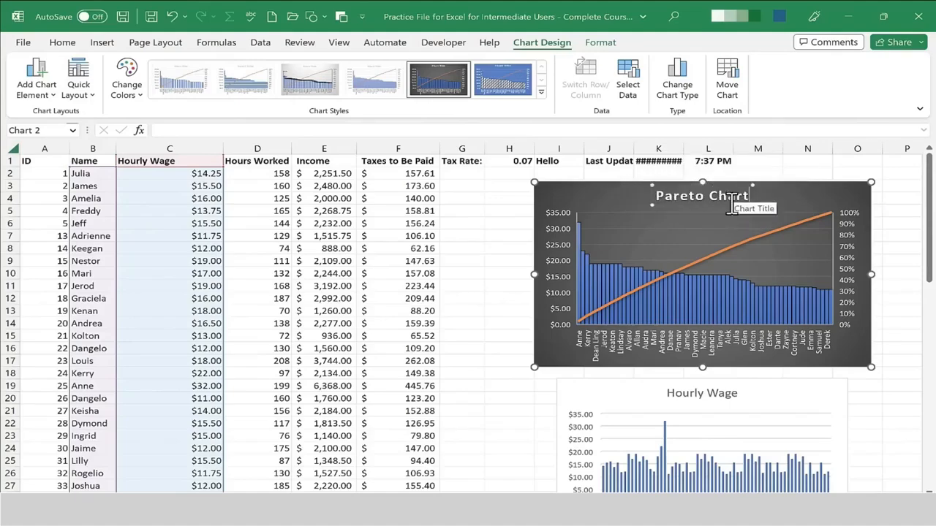
click(757, 174)
click(724, 196)
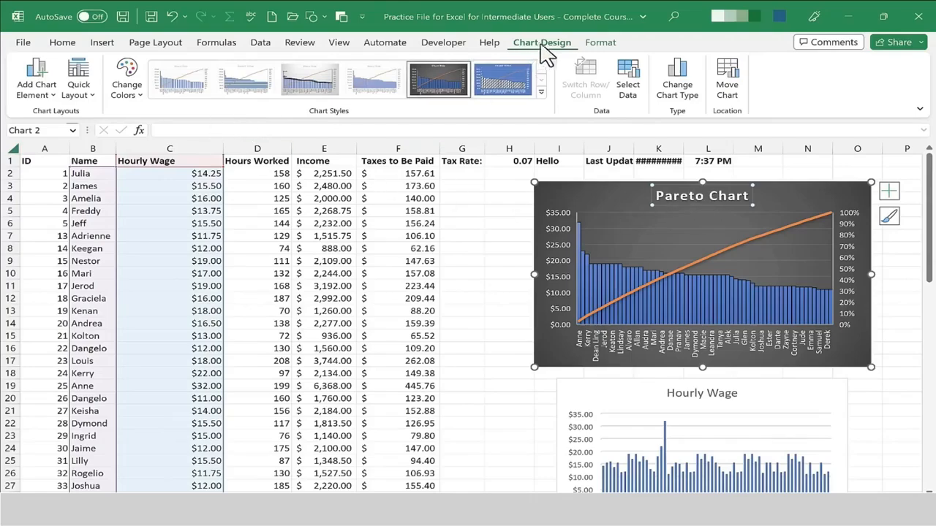
Add a primary vertical axis title to the Pareto chart
click(38, 94)
mouse_move(100, 157)
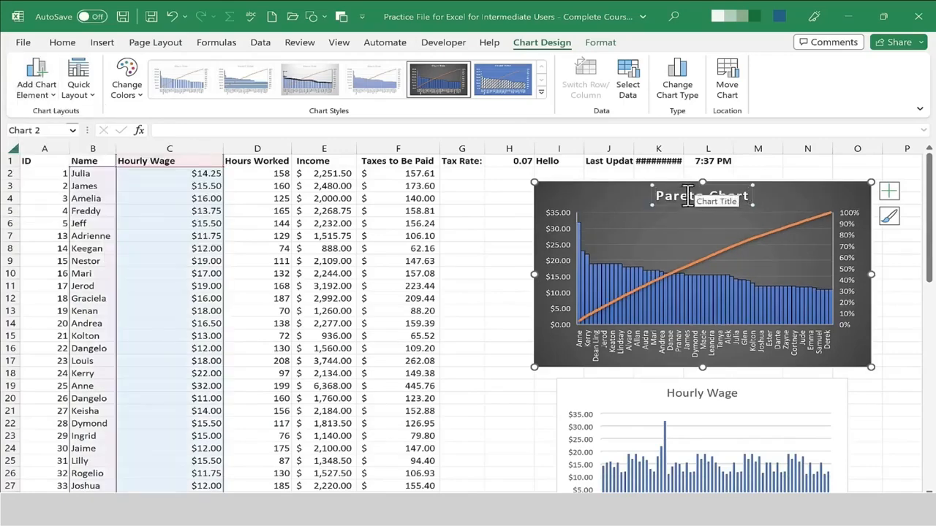
click(604, 193)
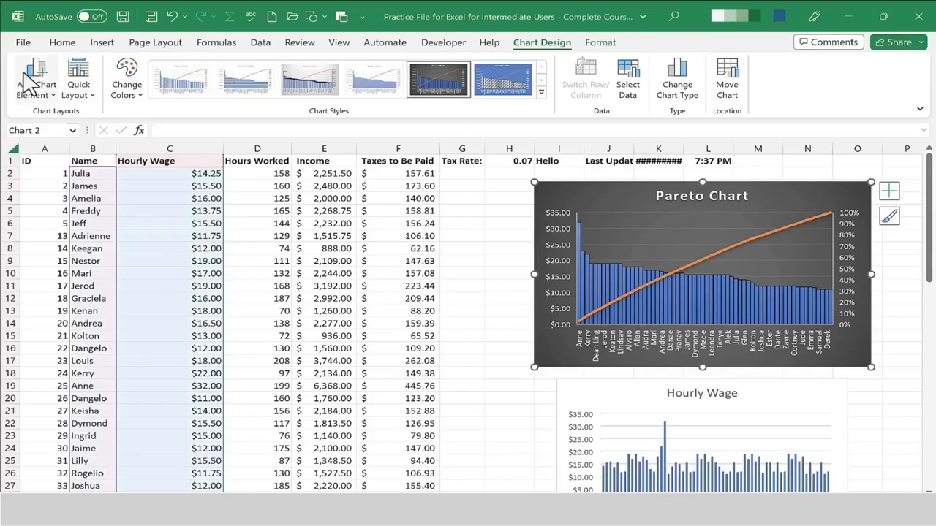
click(44, 106)
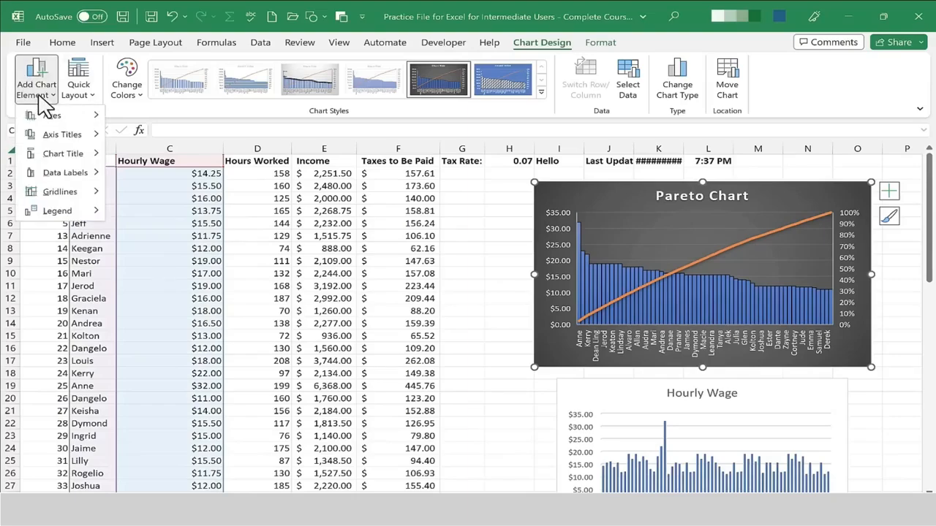
mouse_move(61, 115)
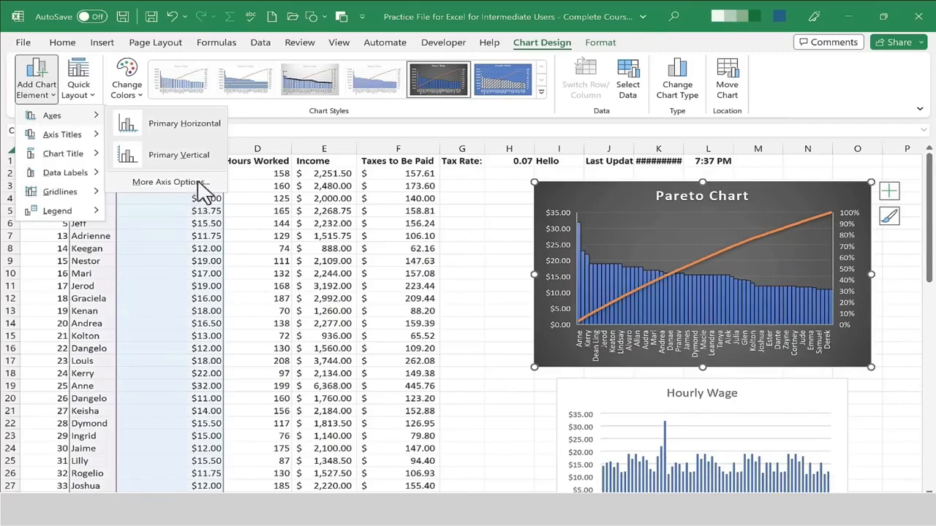
mouse_move(69, 139)
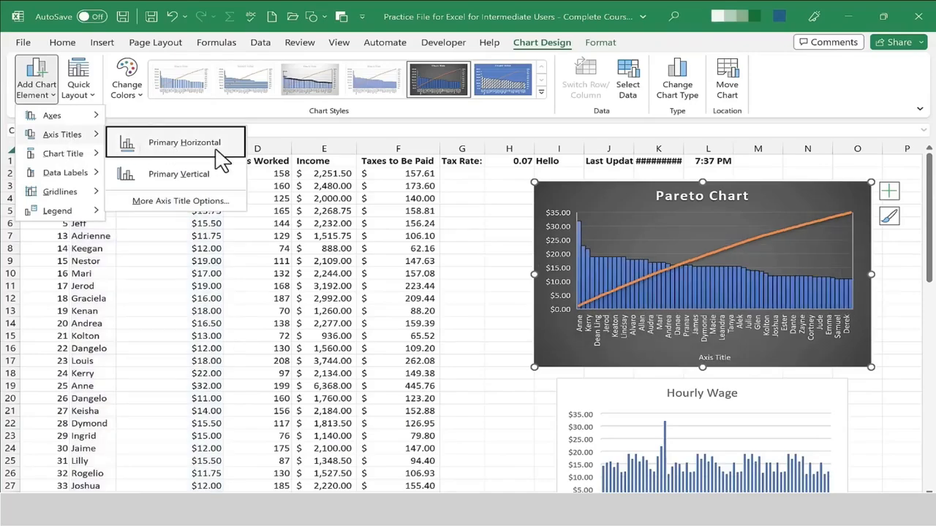
click(185, 178)
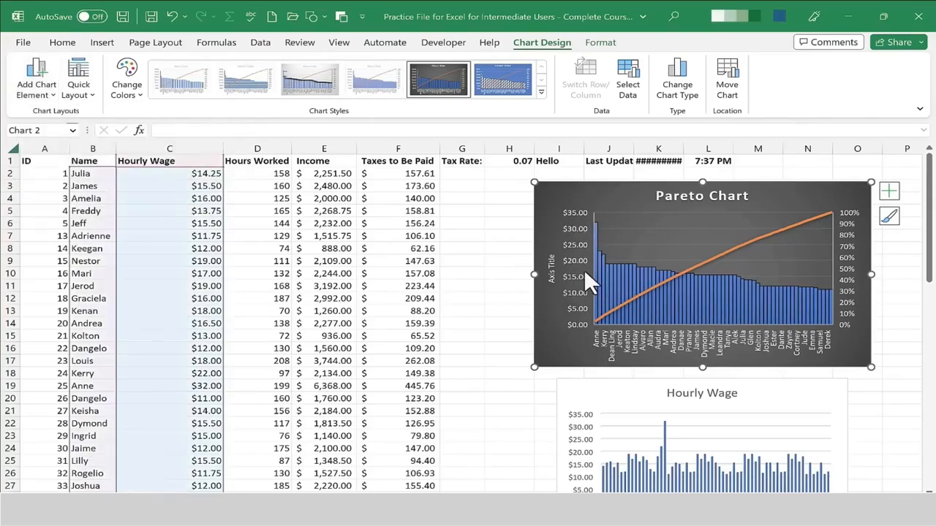
Replace the placeholder text of the vertical axis title with "Hourly Wage"
click(551, 264)
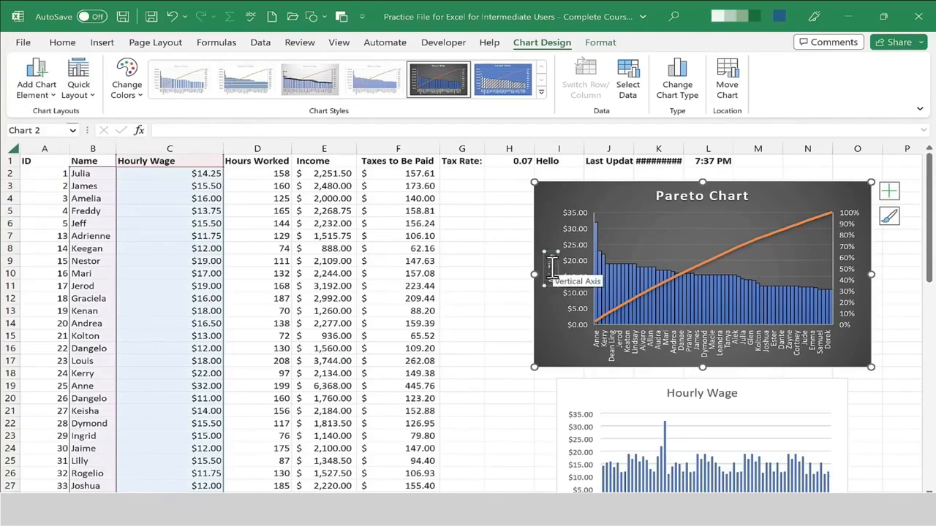
click(550, 276)
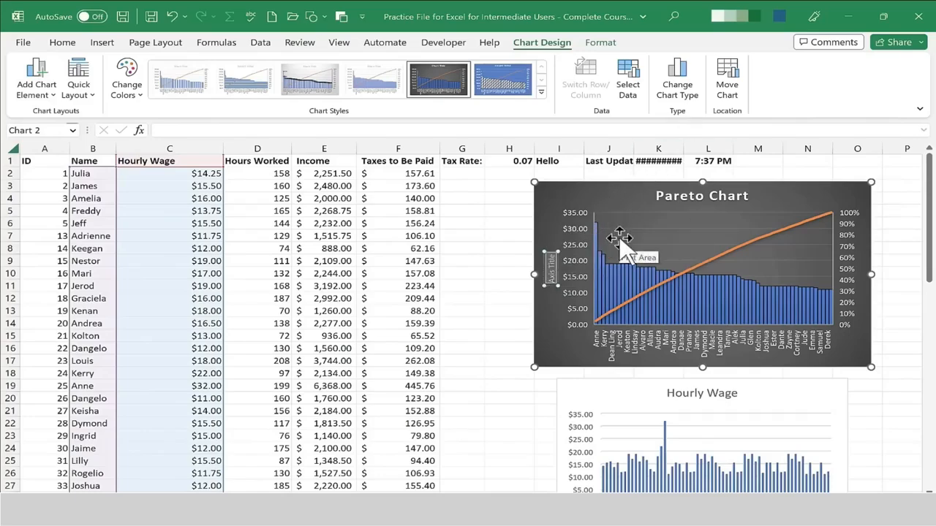
text(Hour)
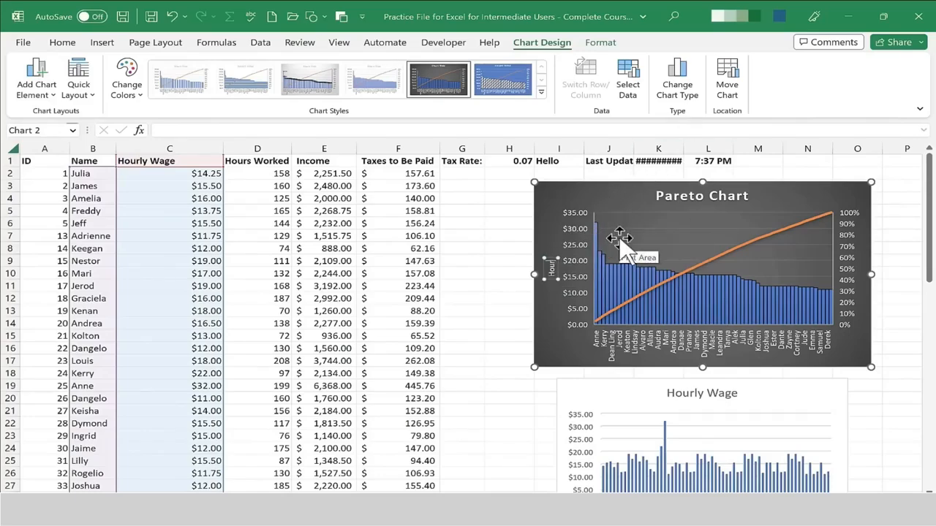
text(ly Wages)
click(615, 201)
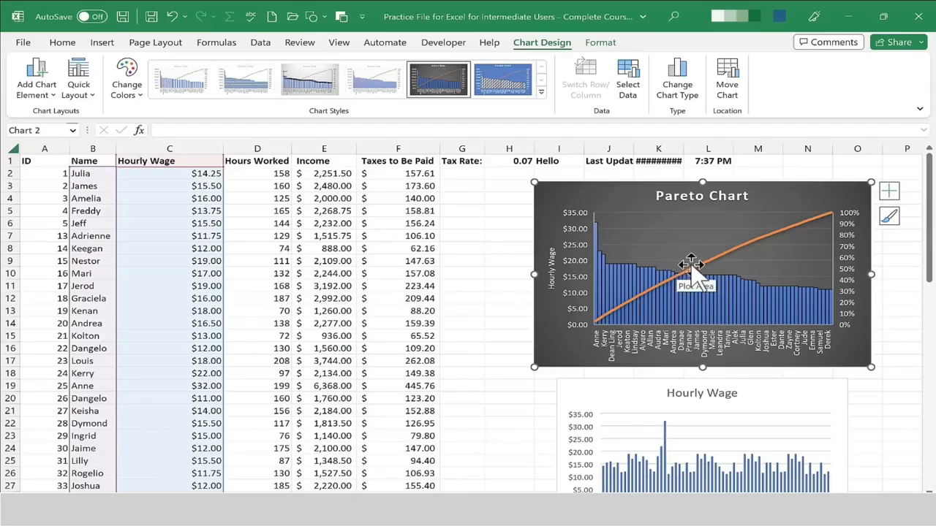
click(37, 85)
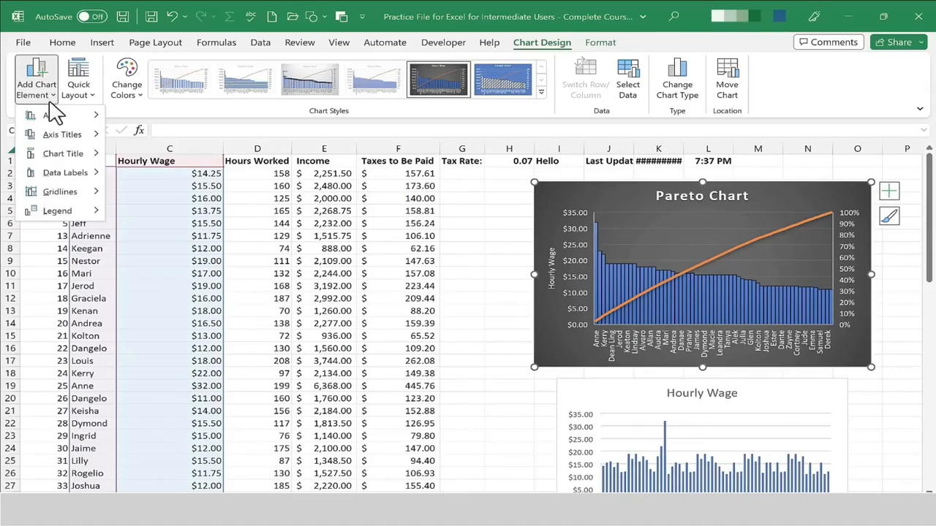
mouse_move(77, 192)
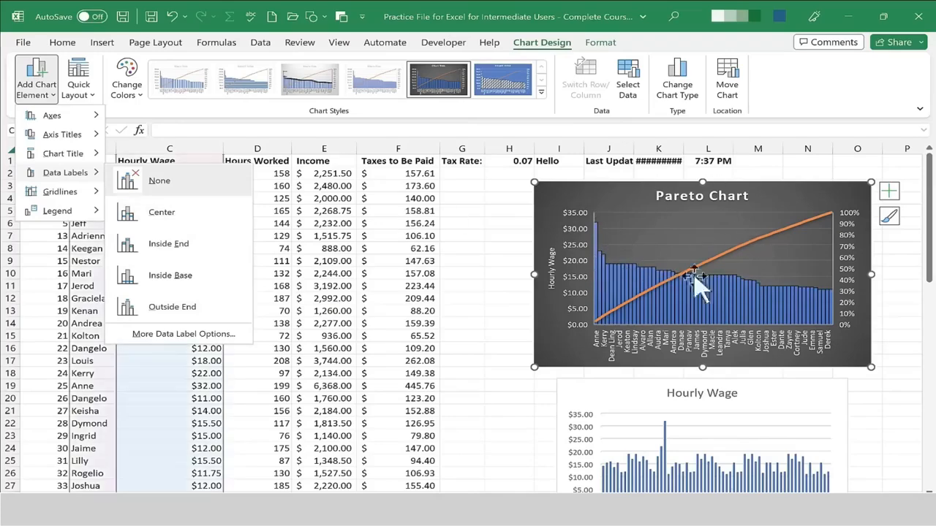
click(46, 87)
click(49, 91)
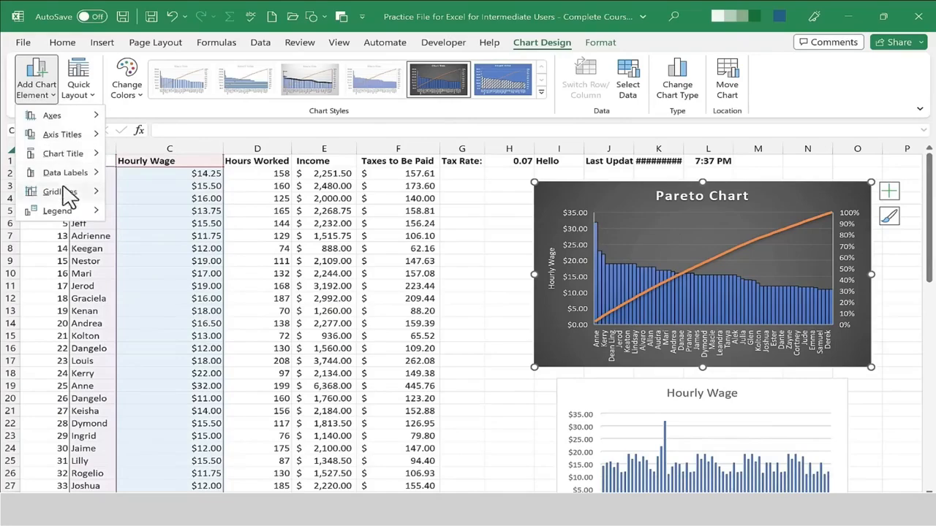
mouse_move(87, 213)
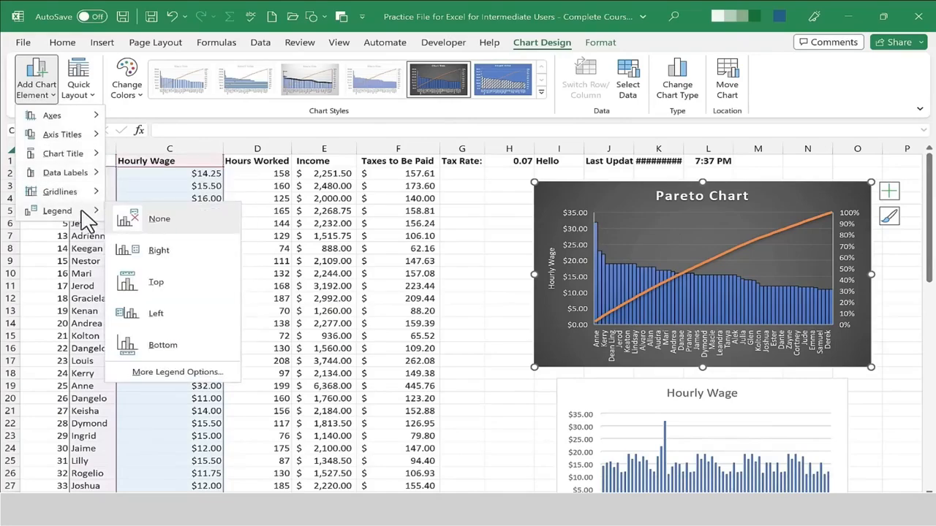
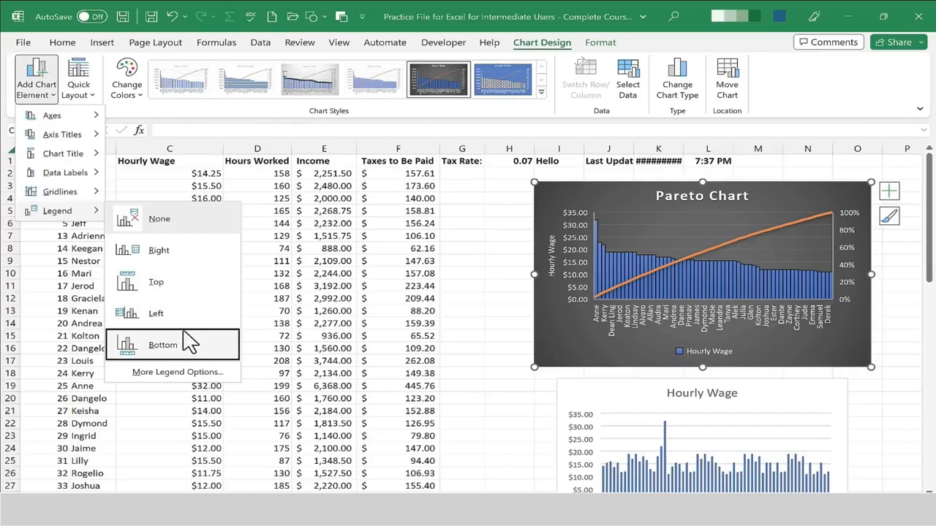
click(596, 185)
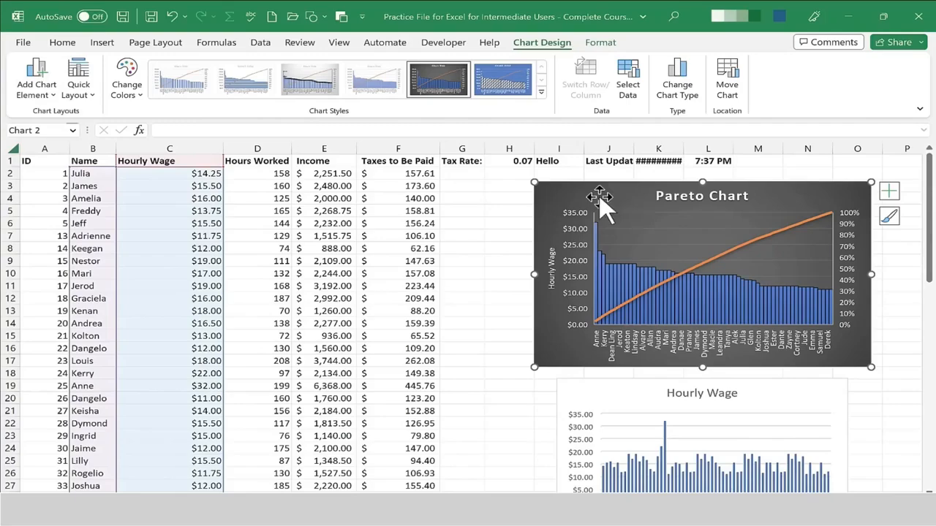
Try an orange shape fill on the Pareto chart's background, and undo it
click(599, 44)
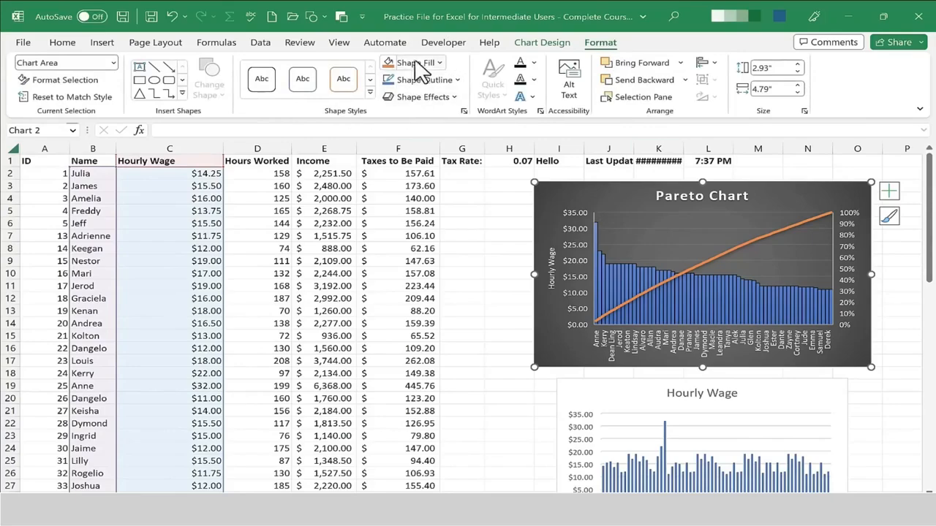
click(437, 63)
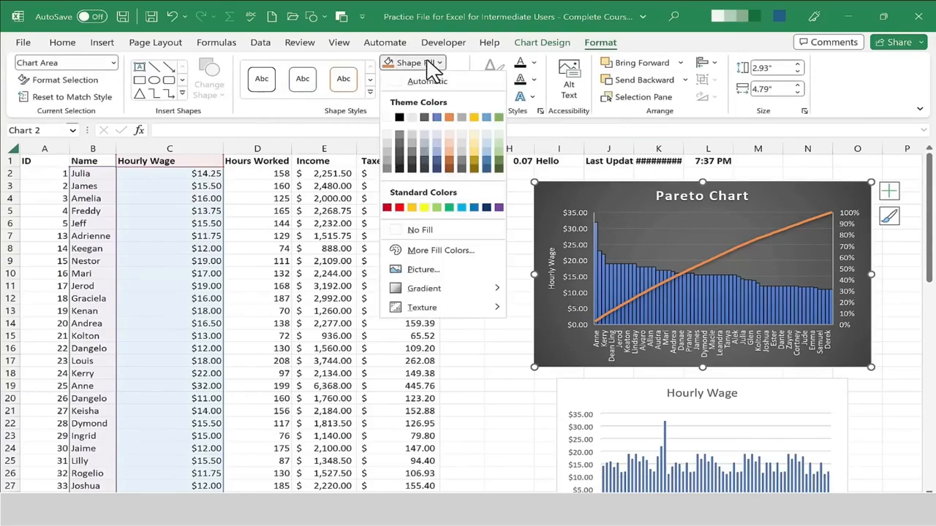
click(452, 125)
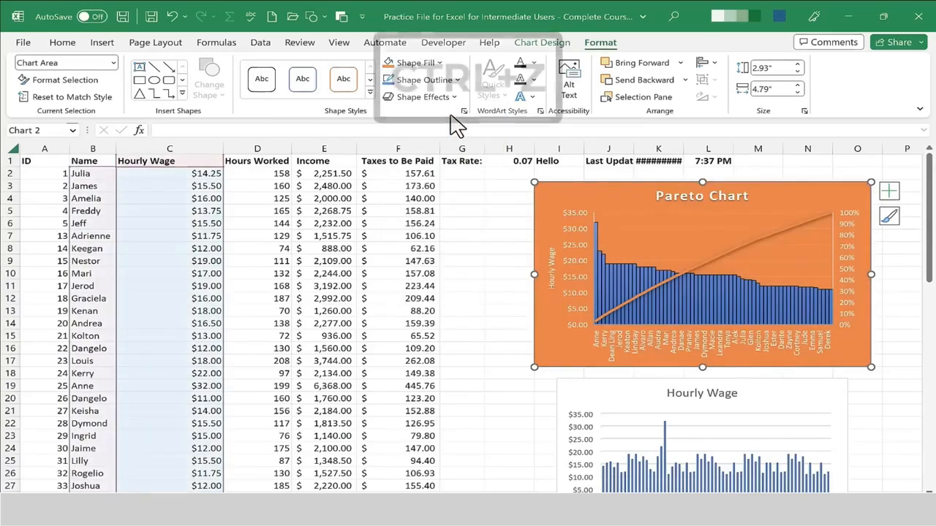
key(ctrl+z)
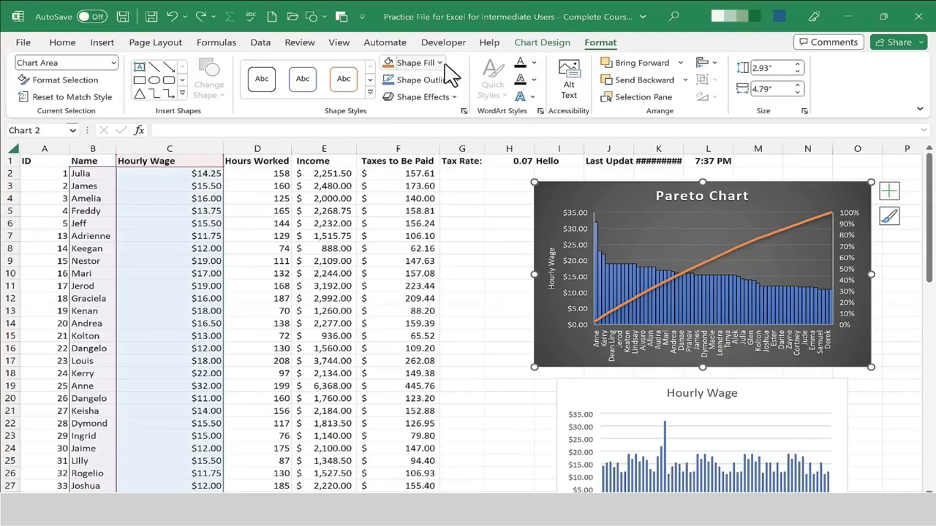
Apply a blue glow from the third row of glow variations around the Pareto chart
click(547, 43)
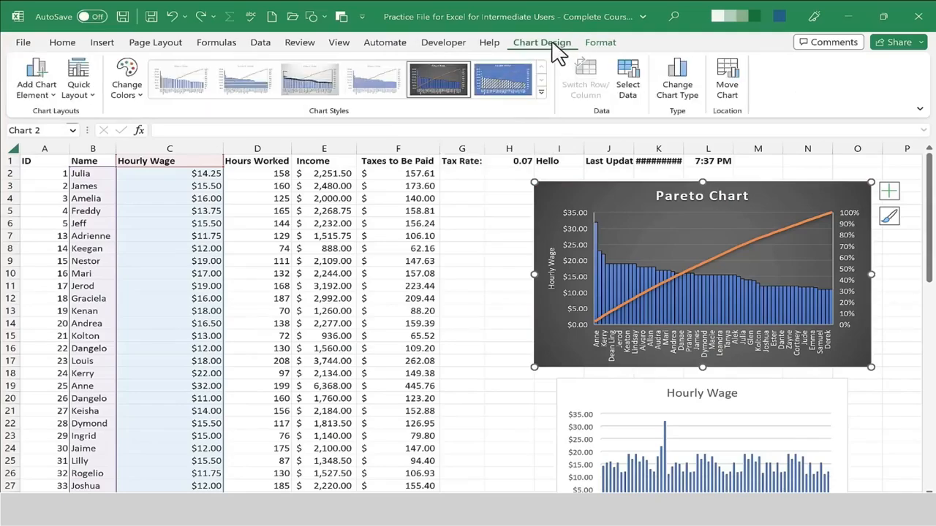
click(604, 45)
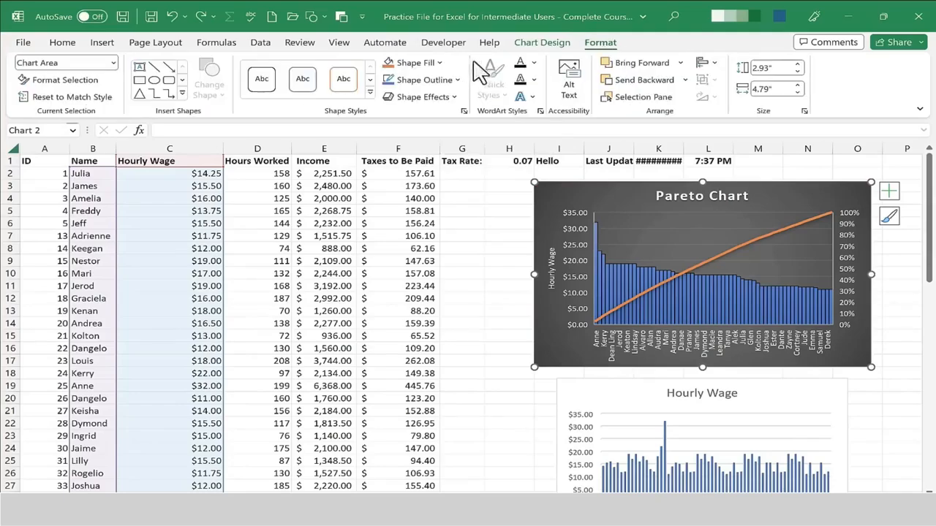
click(439, 98)
mouse_move(432, 220)
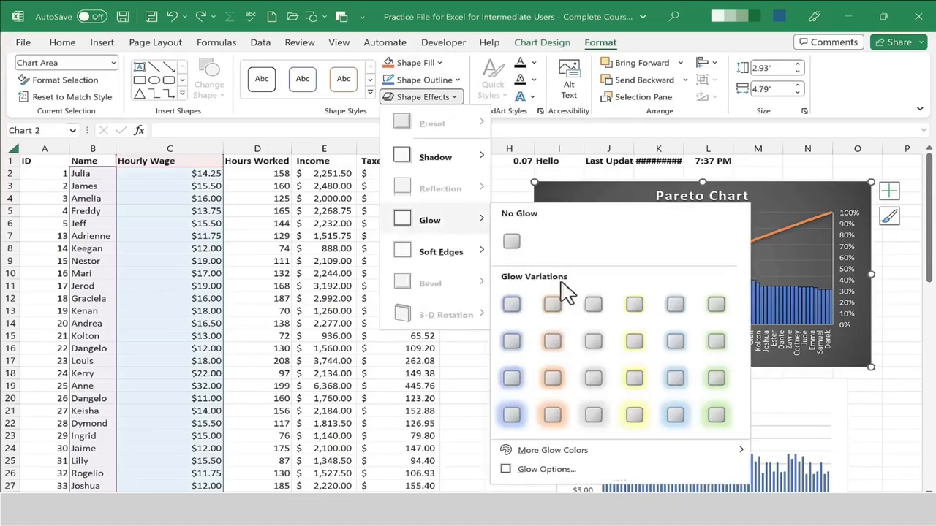
click(512, 375)
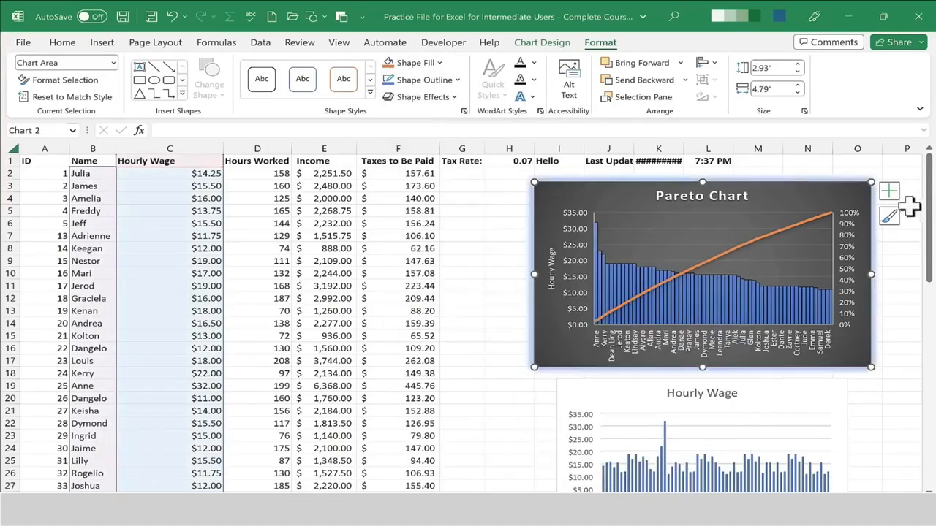
click(509, 261)
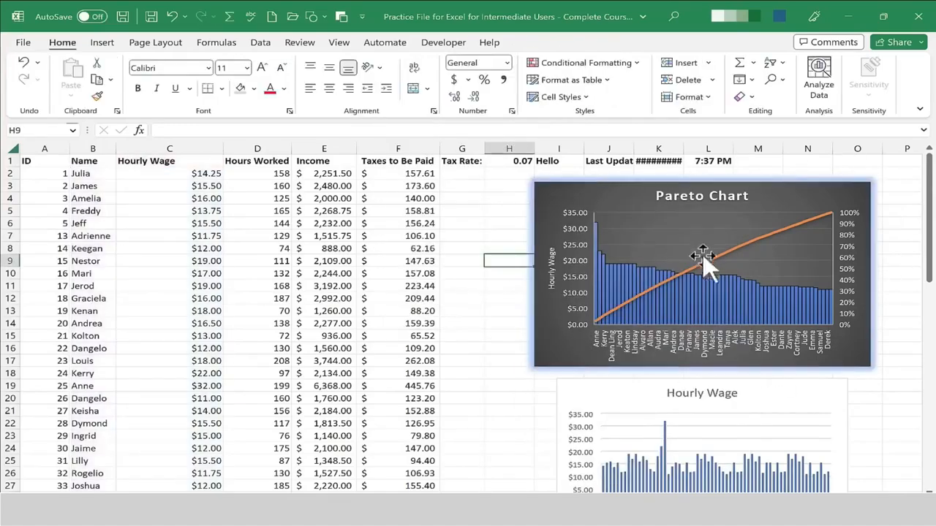
Try a black text outline on the "Pareto Chart" title, undo it, and give the title a reflection text effect
click(619, 199)
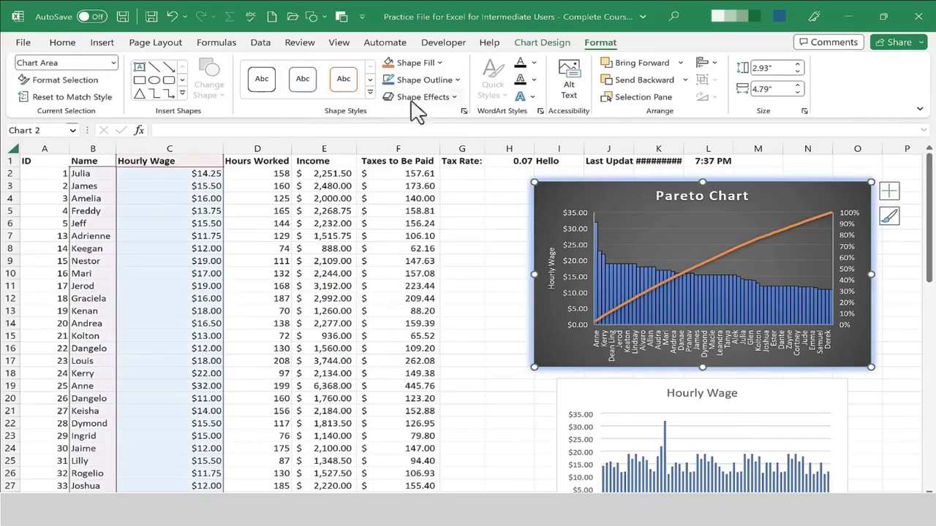
click(718, 196)
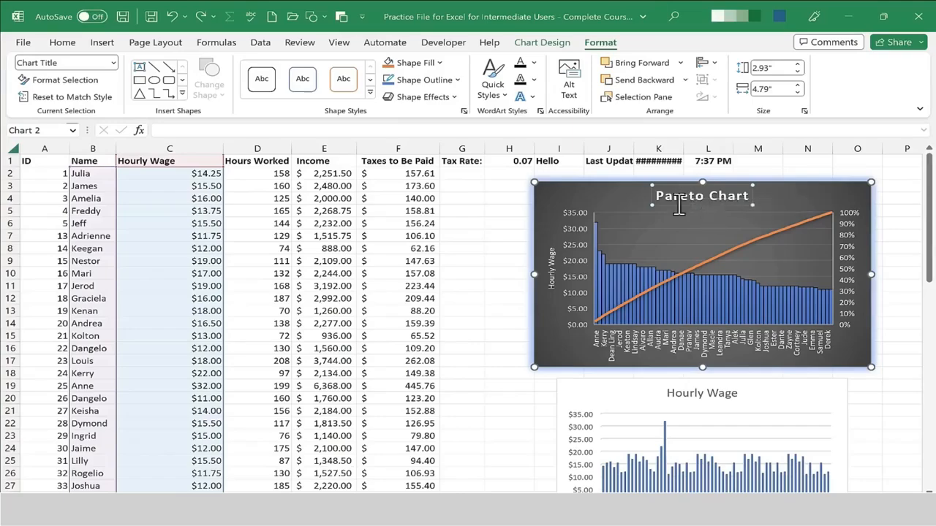
click(679, 223)
click(678, 194)
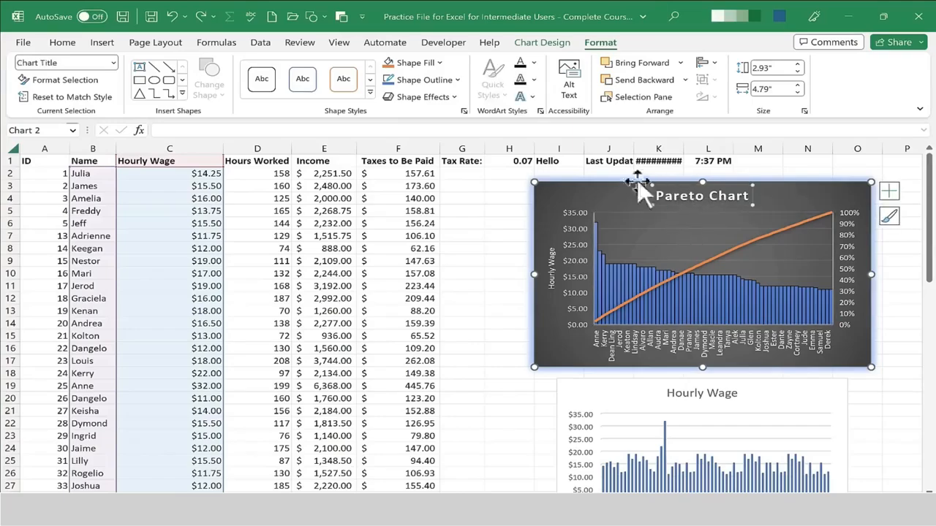
click(521, 80)
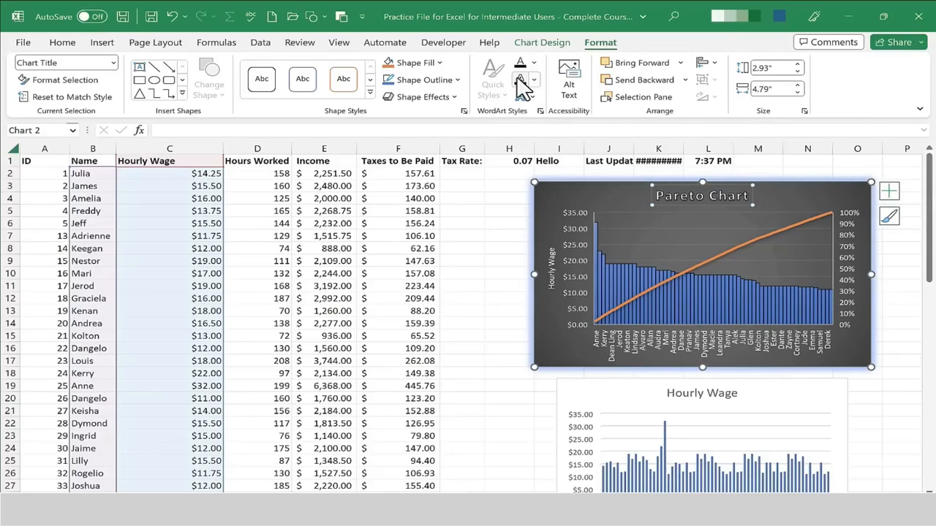
key(ctrl+z)
click(529, 99)
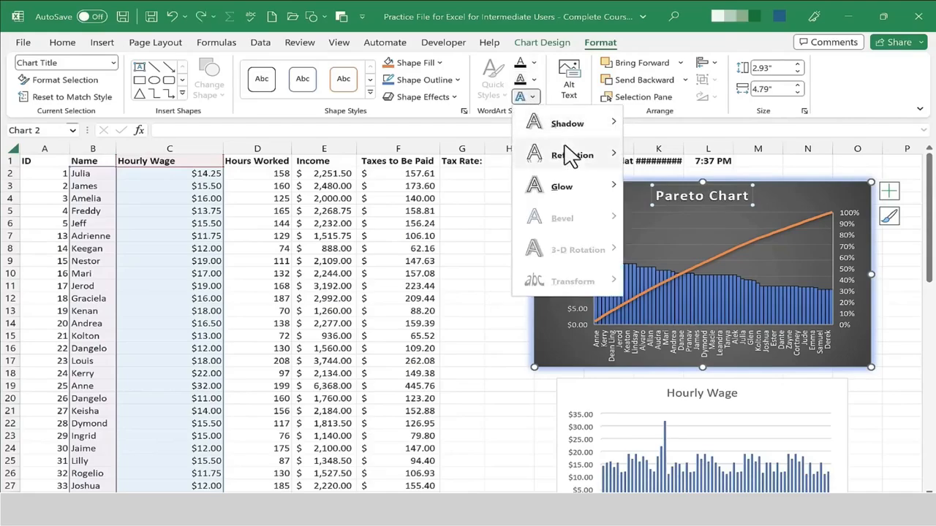
mouse_move(560, 157)
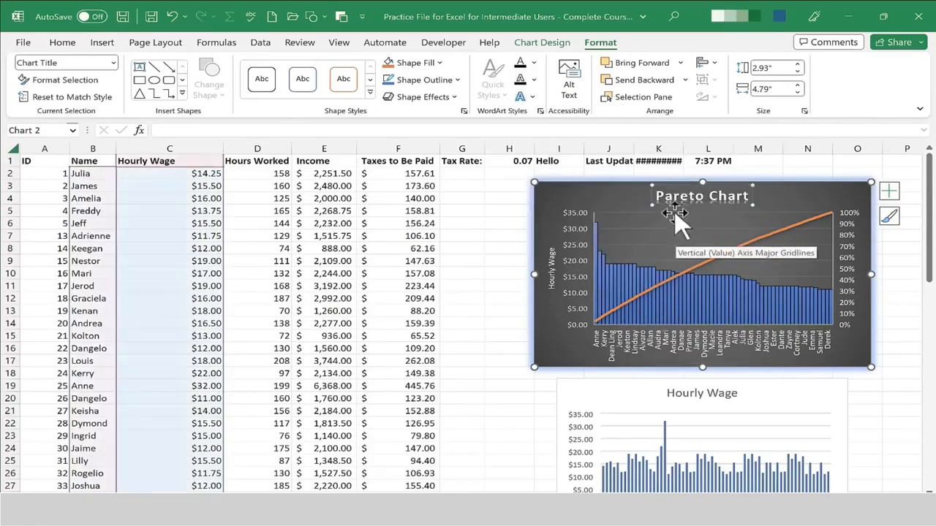
click(775, 187)
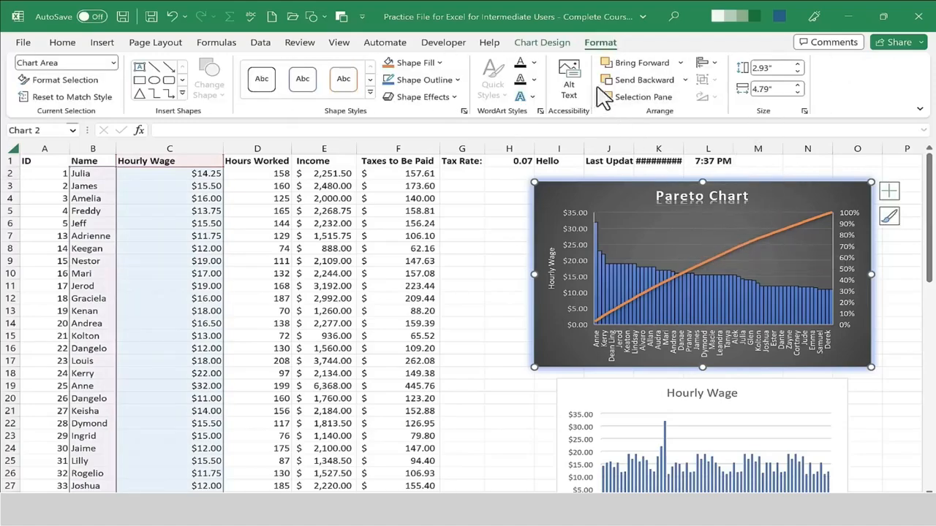
Draw a small text box beside the Pareto chart's title and enter a label starting with "Employee Wa"
click(139, 68)
drag(760, 192, 810, 202)
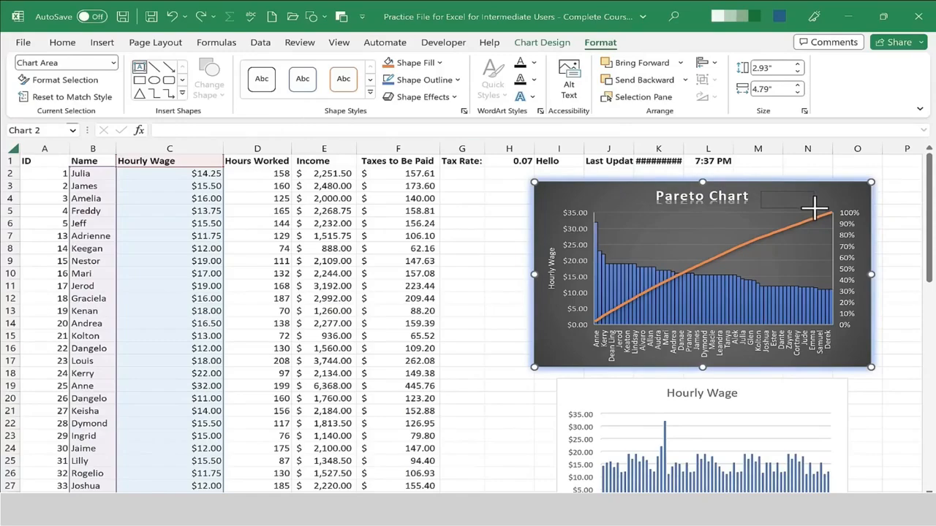
drag(813, 210, 813, 208)
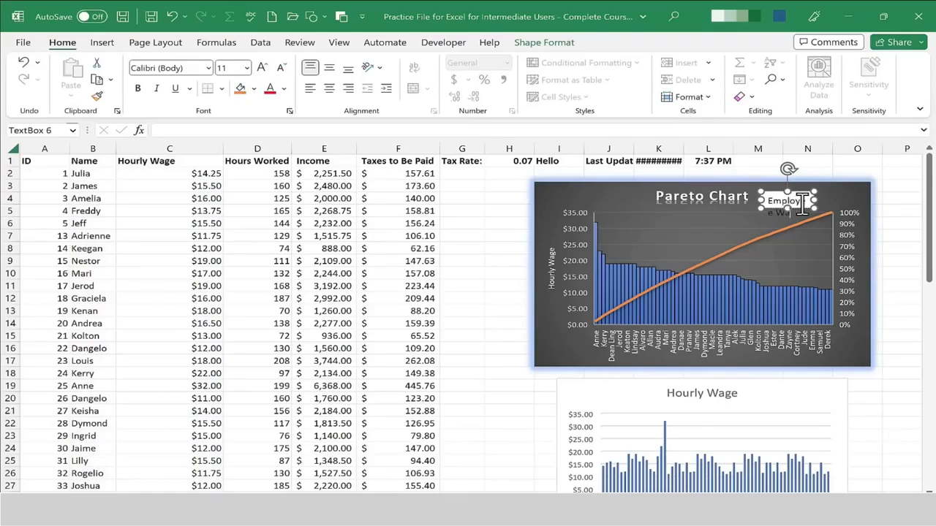
click(835, 200)
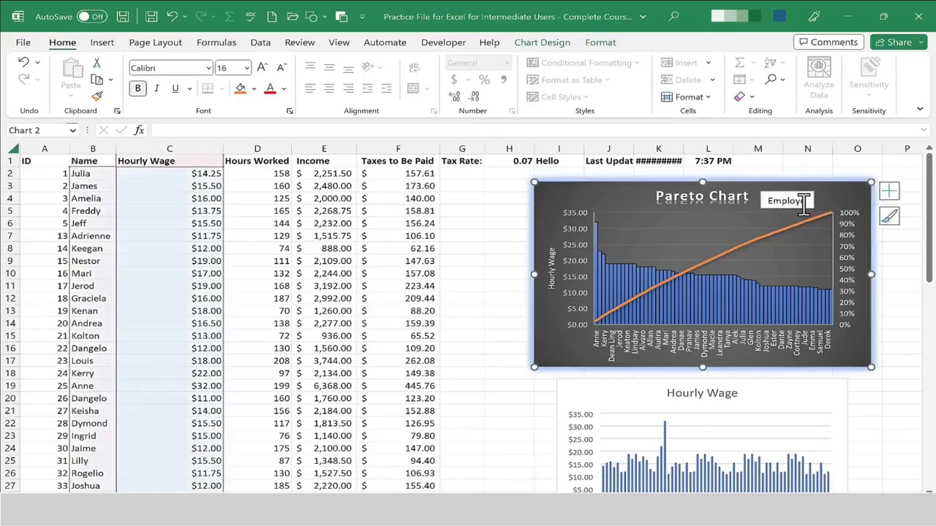
Widen the "Employee Wages" text box so its text fits on one line, and move it to the left of the Pareto chart's title
click(818, 208)
drag(815, 200, 852, 200)
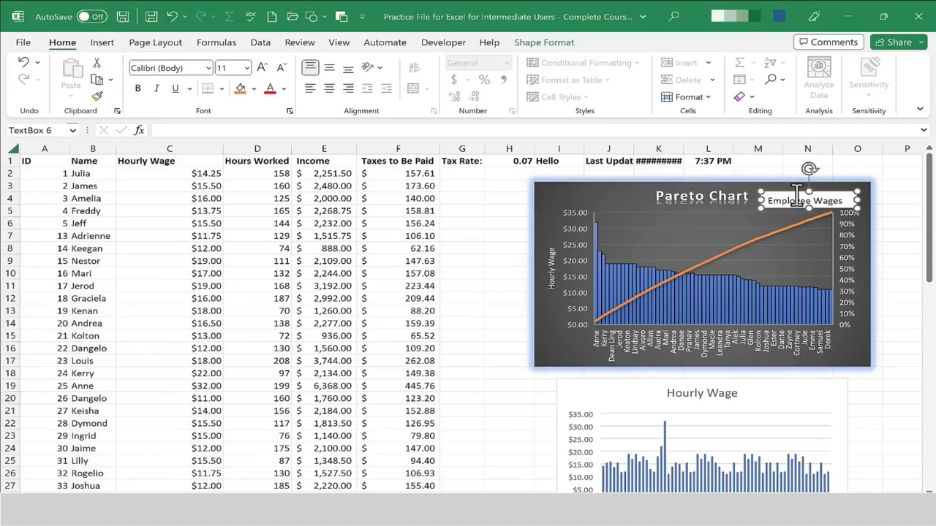
drag(782, 192, 577, 187)
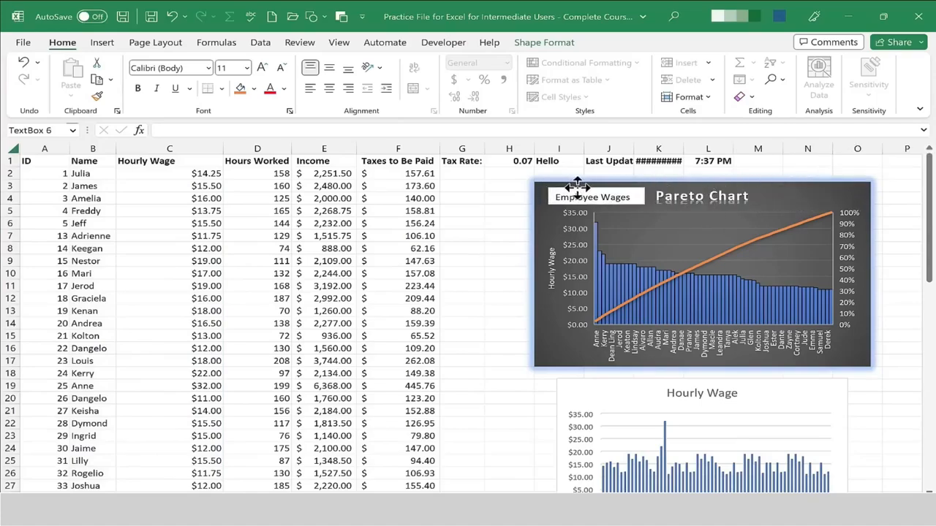
Draw a straight arrow about 1.08" high and 1.4" wide in the Pareto chart, from beside the title down to the middle bars
click(777, 198)
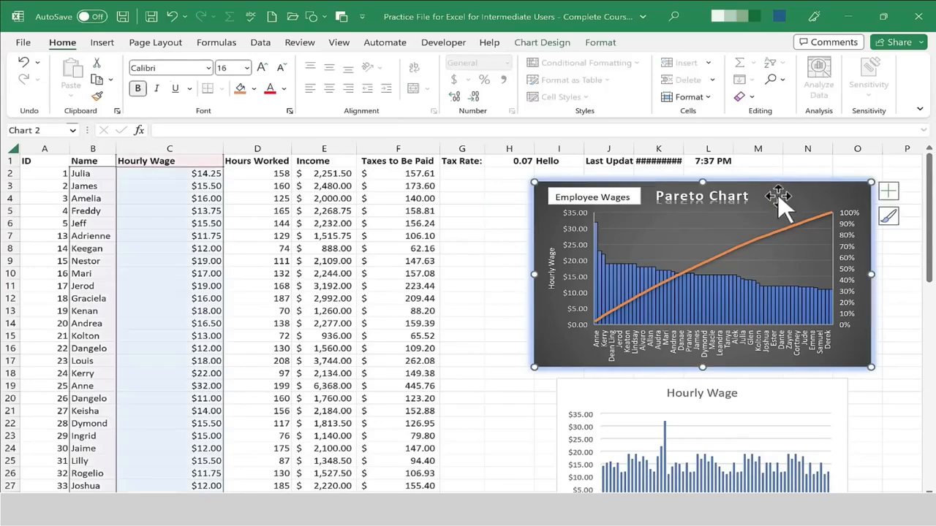
click(600, 46)
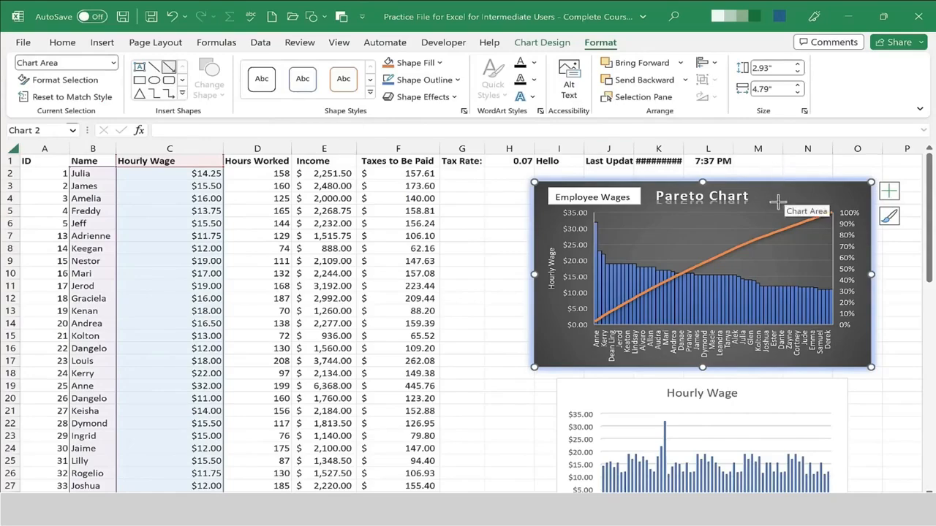
drag(768, 206, 710, 251)
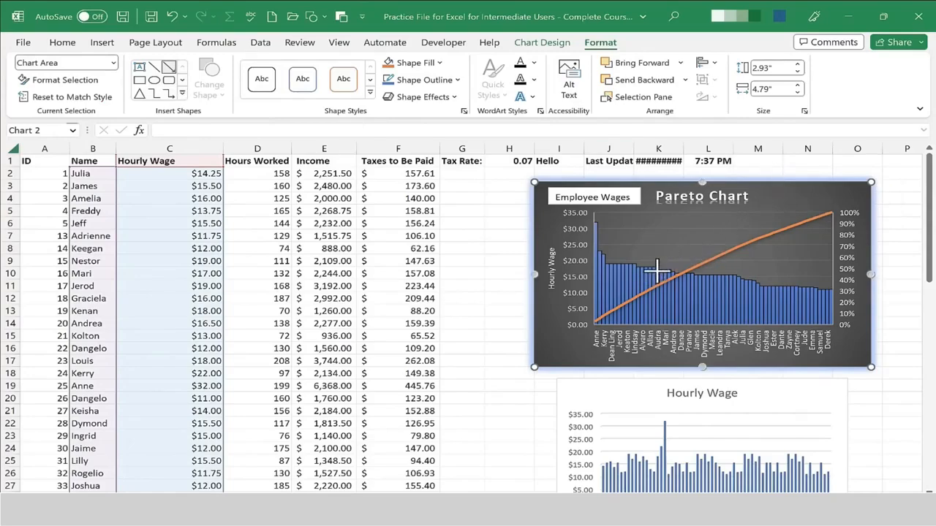
click(680, 267)
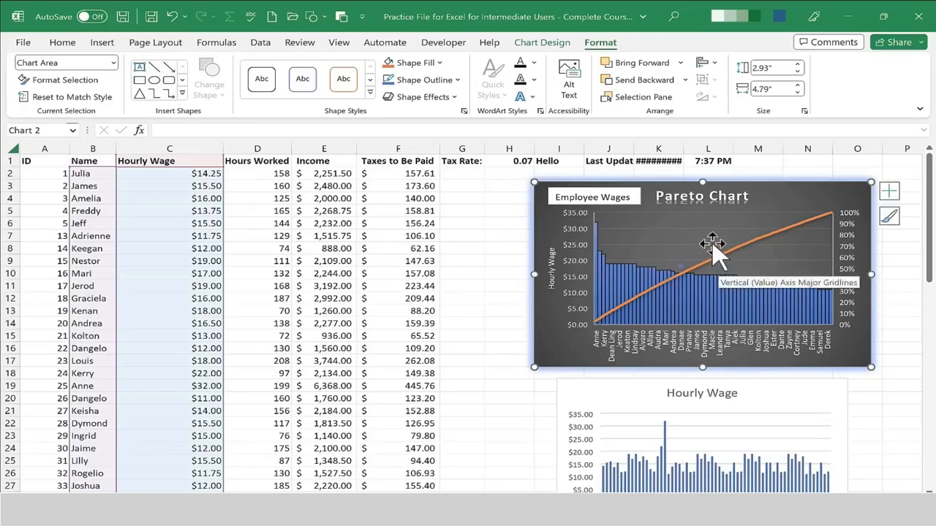
click(712, 244)
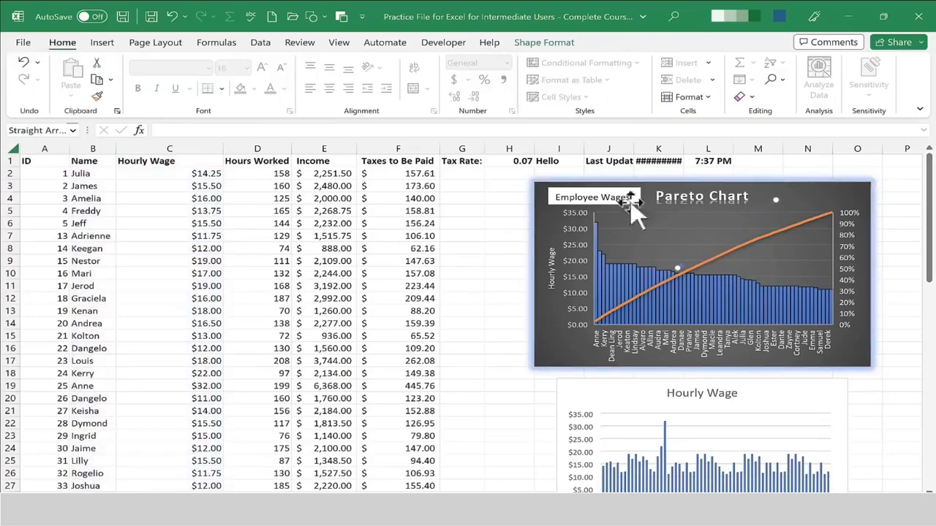
Thicken the blue arrow's outline to 4½ pt
click(549, 44)
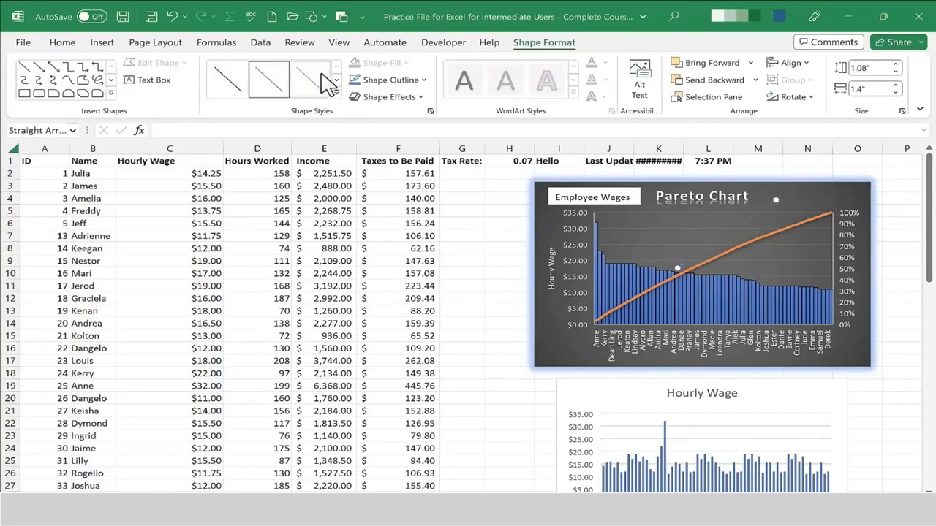
click(427, 81)
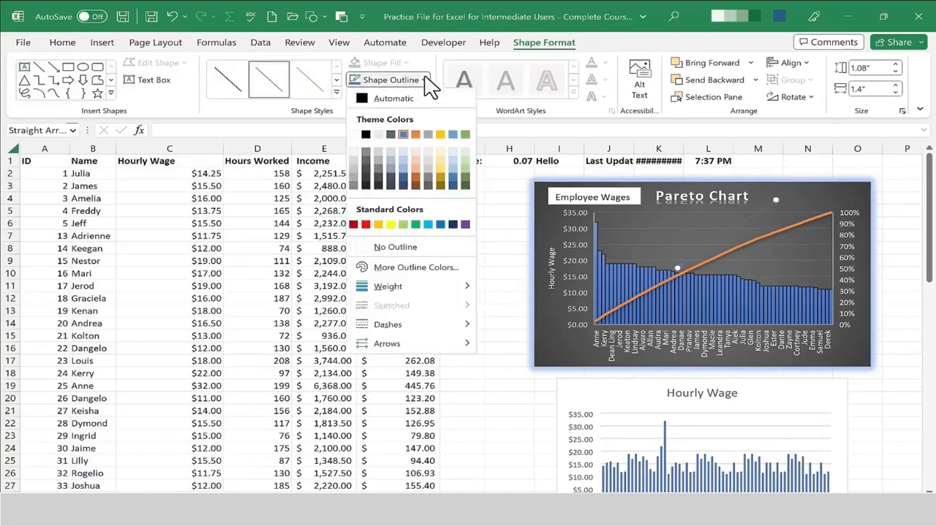
mouse_move(473, 293)
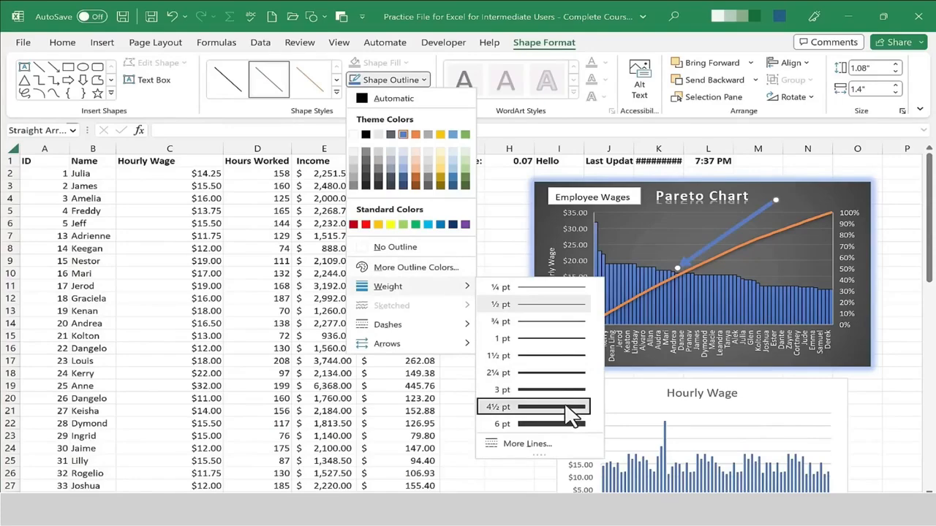
click(534, 413)
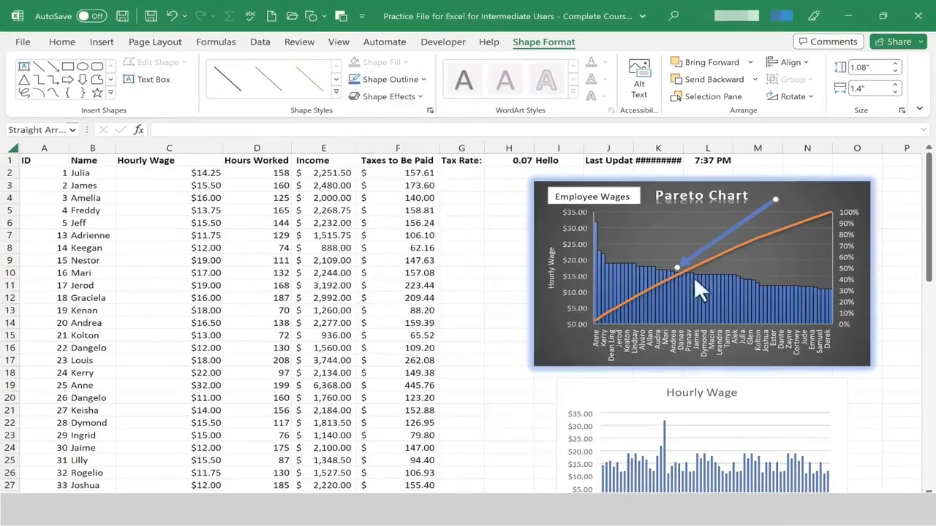
Apply a gold line style to the arrow on the Pareto chart and set its outline weight to 4½ pt
click(316, 95)
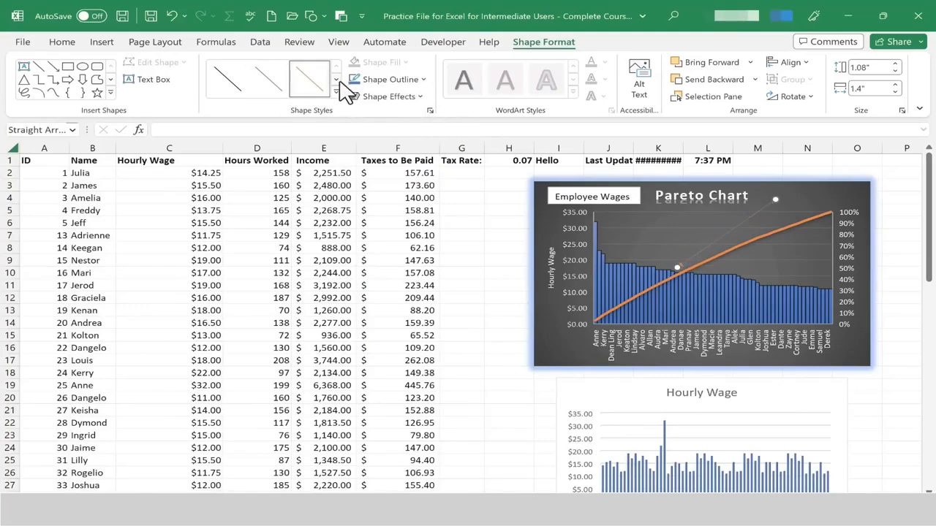
click(391, 79)
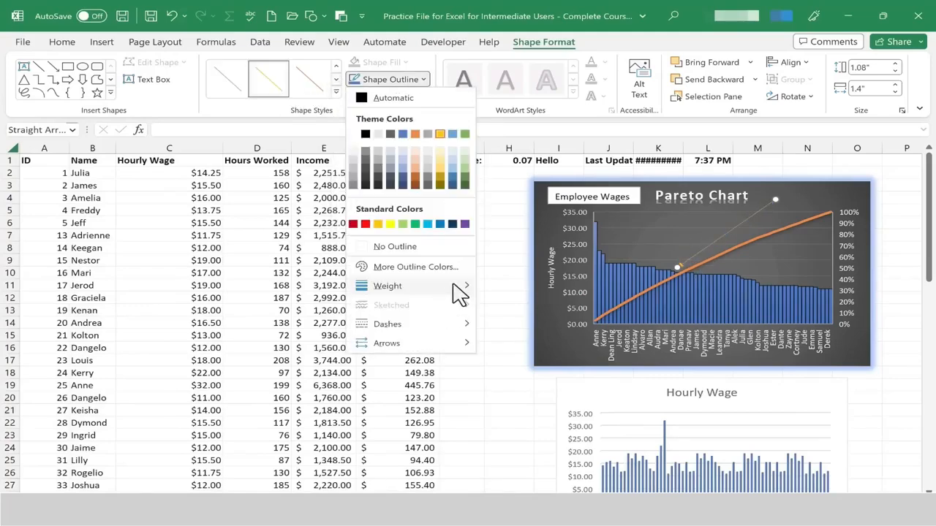
click(560, 406)
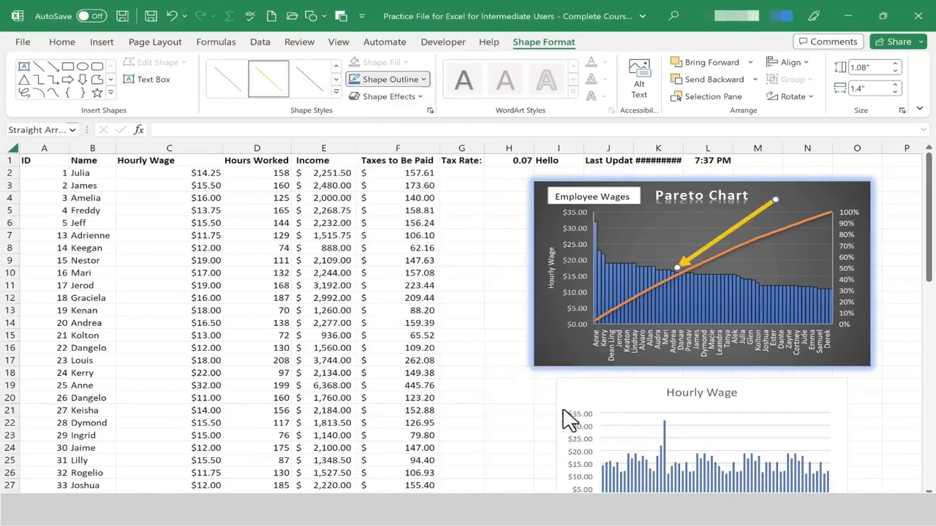
click(791, 165)
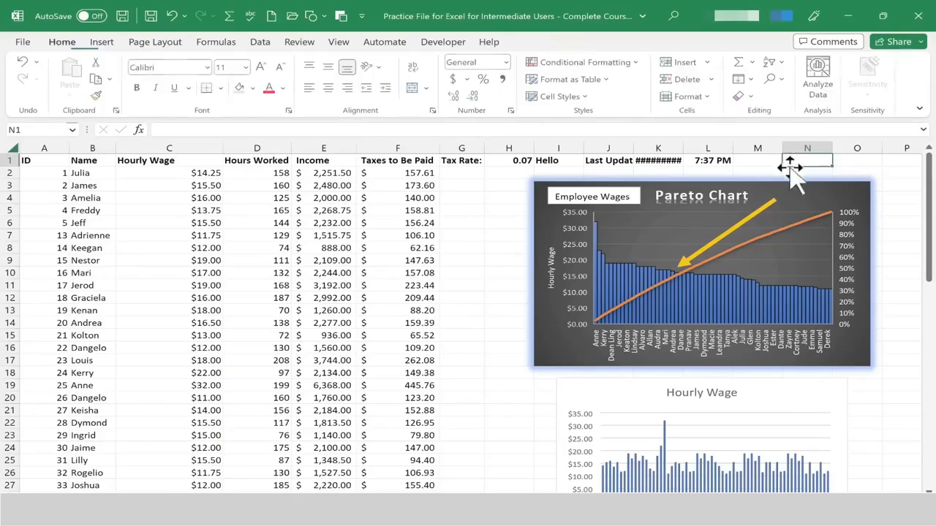
Open the axis formatting options for the Pareto chart's hourly wage axis
click(791, 187)
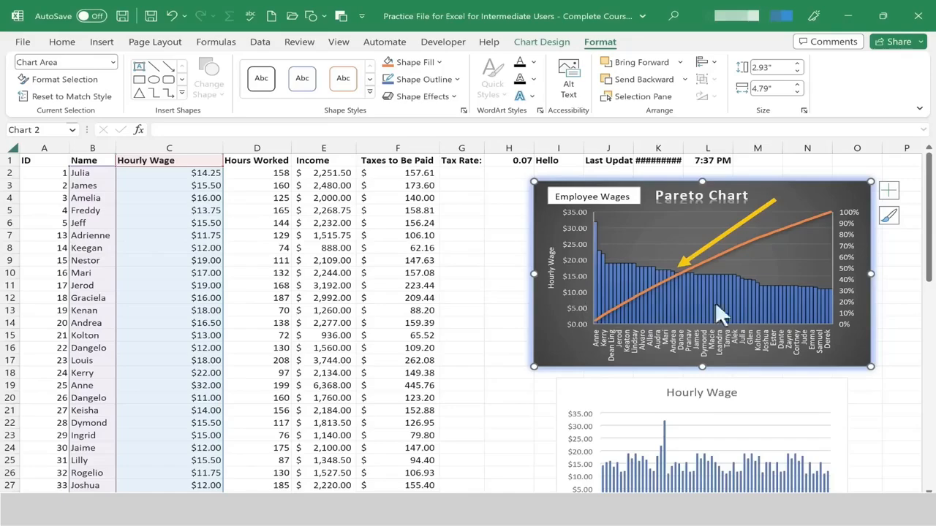
click(573, 277)
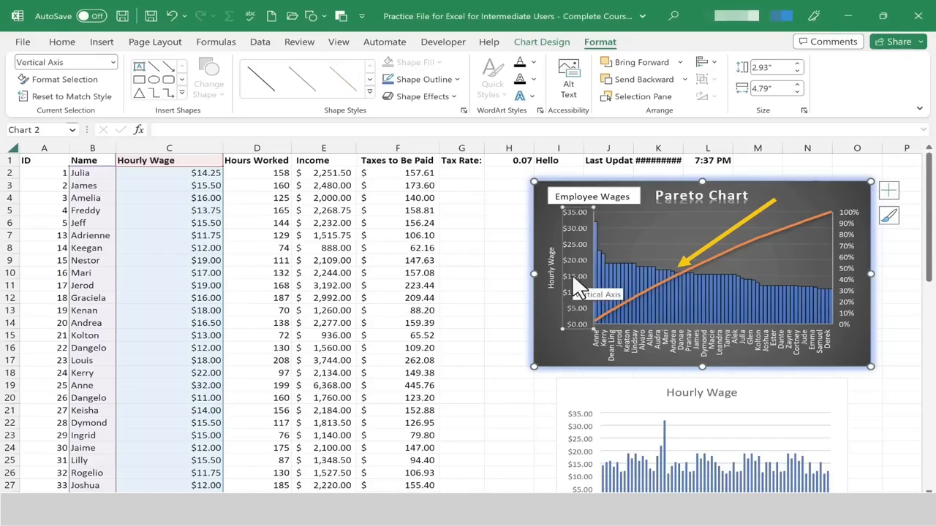
right_click(573, 276)
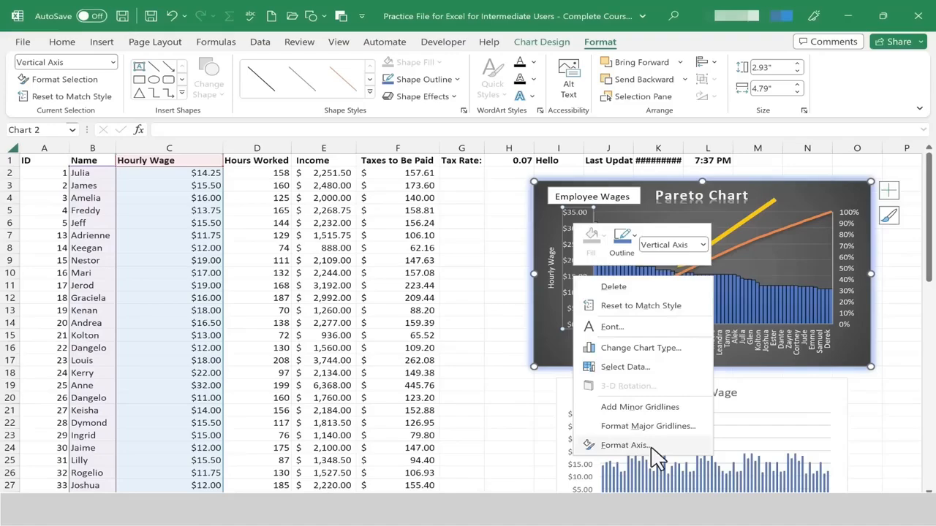
key(Escape)
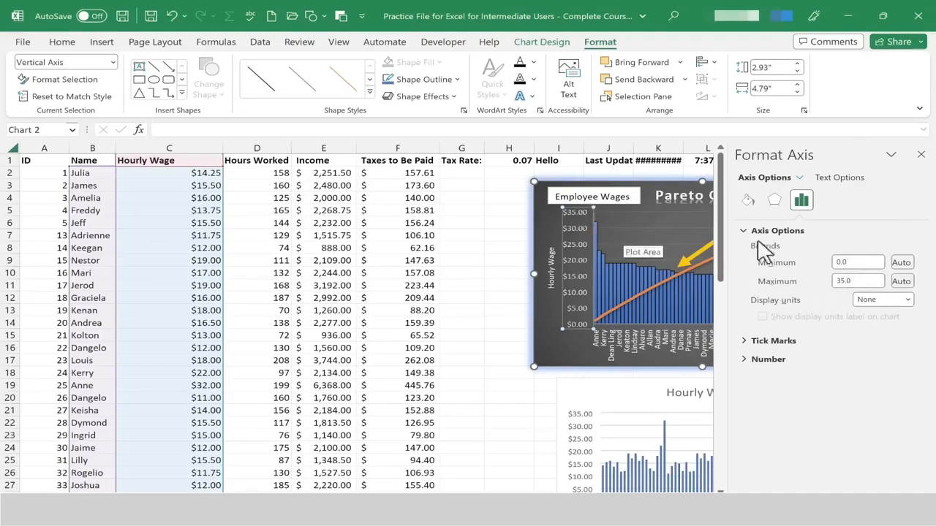
Try maximum bounds of 34 and 60 on the hourly wage axis
drag(862, 280, 811, 284)
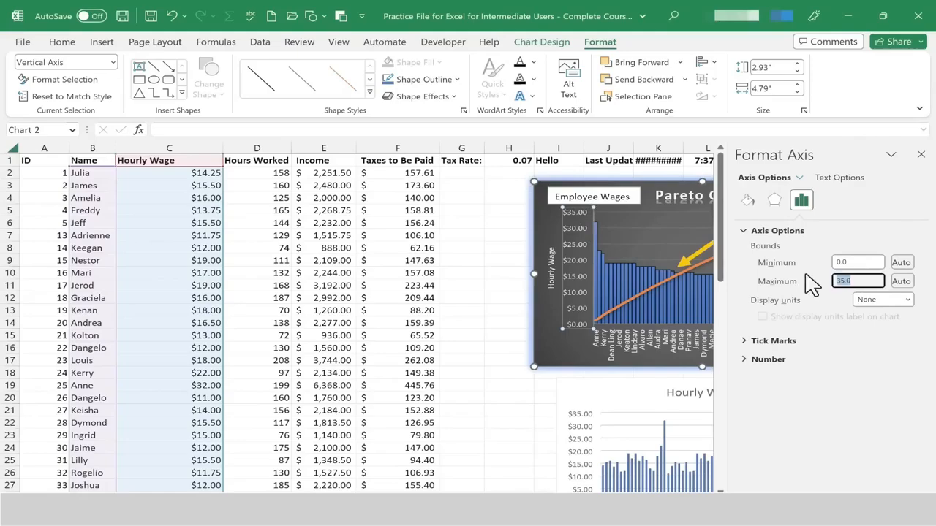
text(34)
key(Return)
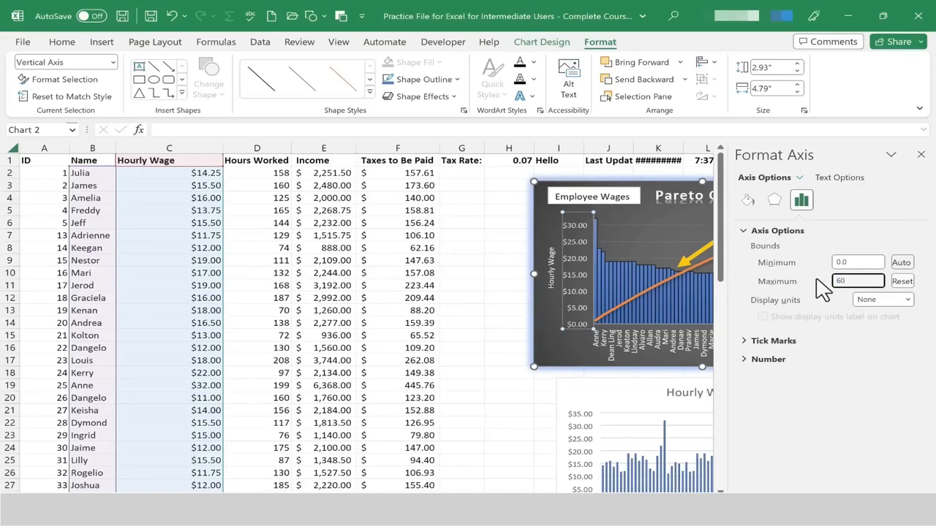
text(60)
key(Return)
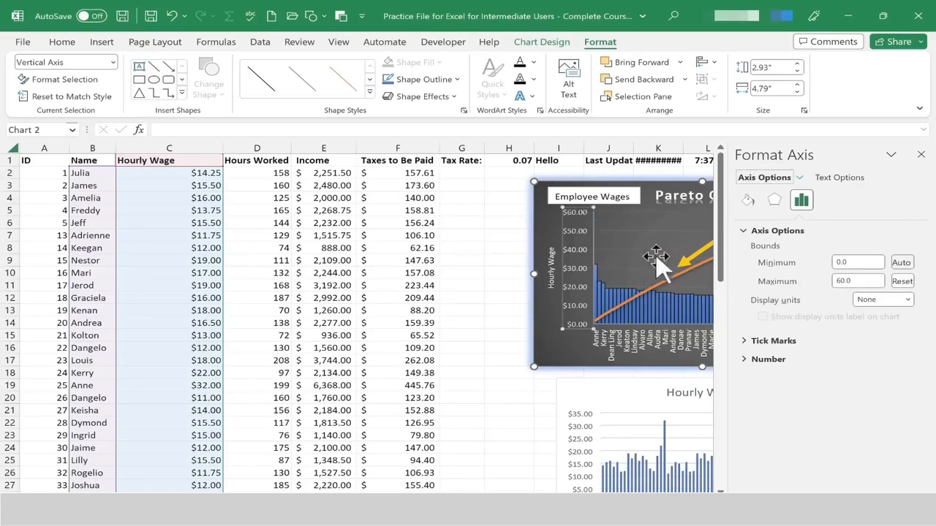
Set the hourly wage axis's maximum bound to 35
click(861, 281)
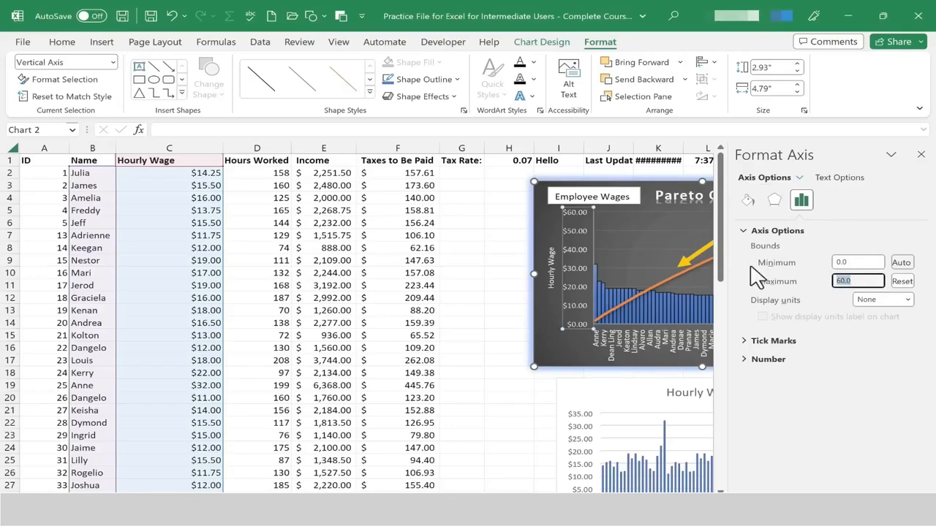
key(BackSpace)
key(BackSpace)
text(35)
key(Return)
Set the hourly wage axis's minimum bound to 10 and close the axis formatting options
click(836, 262)
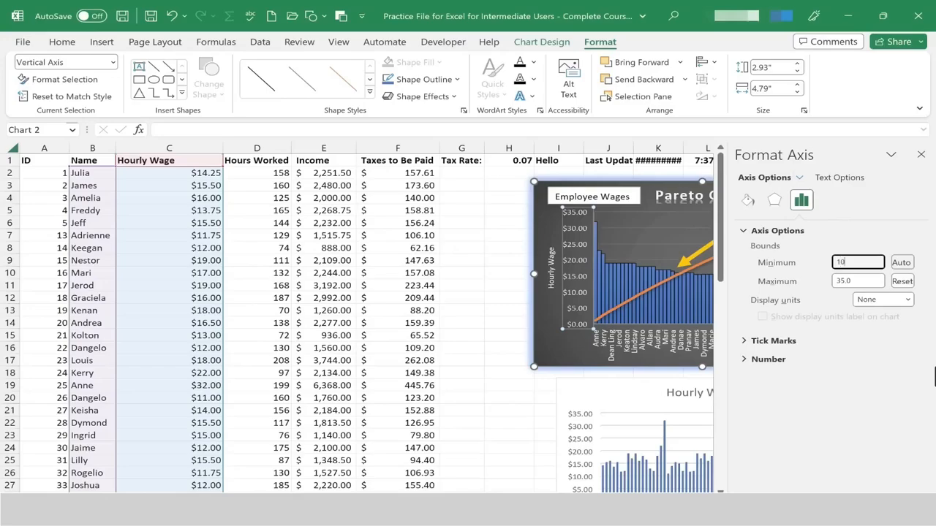
key(BackSpace)
key(BackSpace)
text(10)
key(Return)
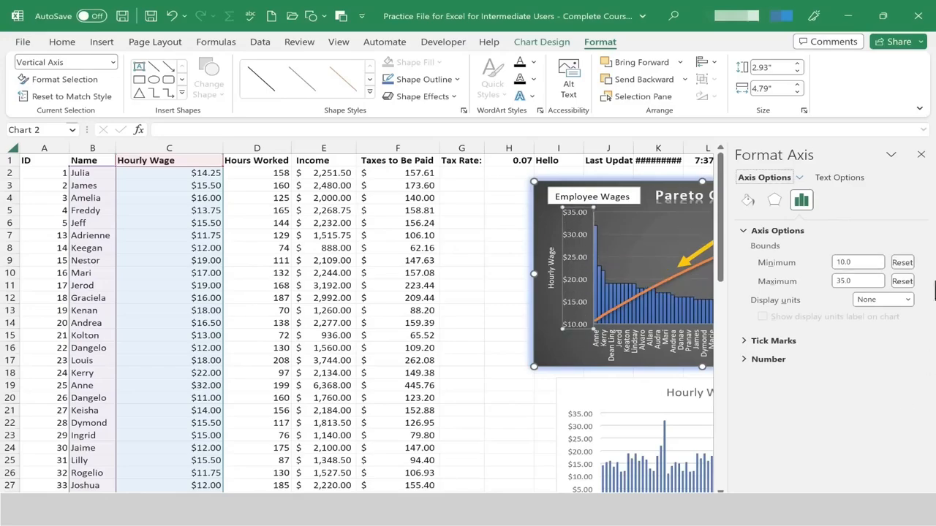
click(920, 156)
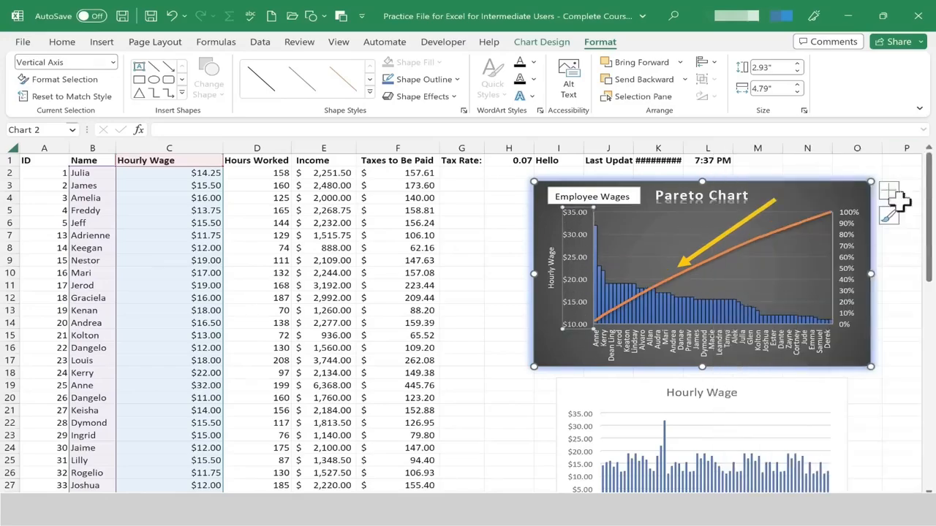
Look at the axis formatting options for the Pareto chart's secondary percentage axis, and deselect the chart
right_click(846, 249)
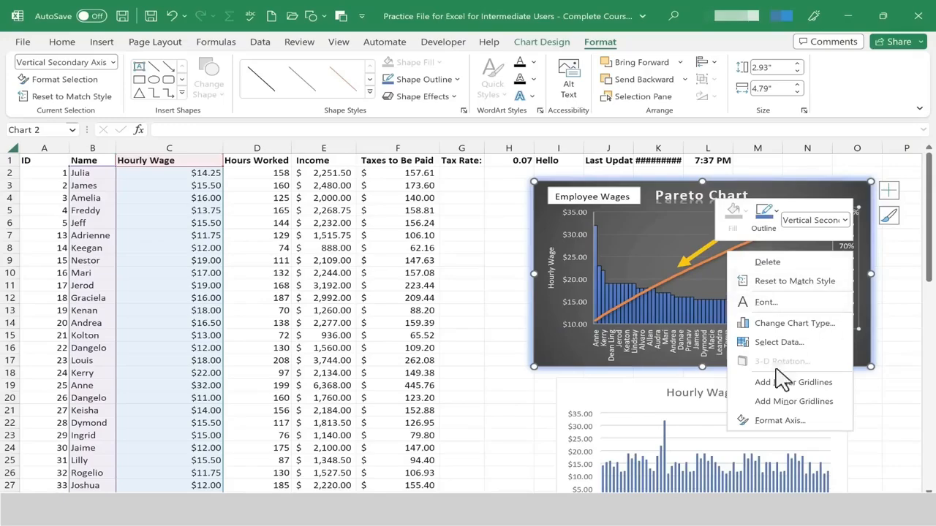
click(766, 421)
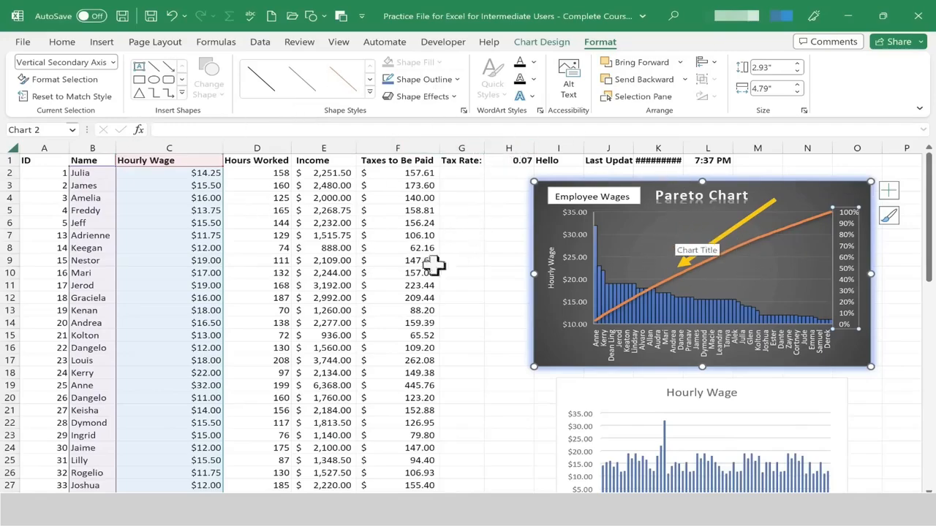
click(479, 249)
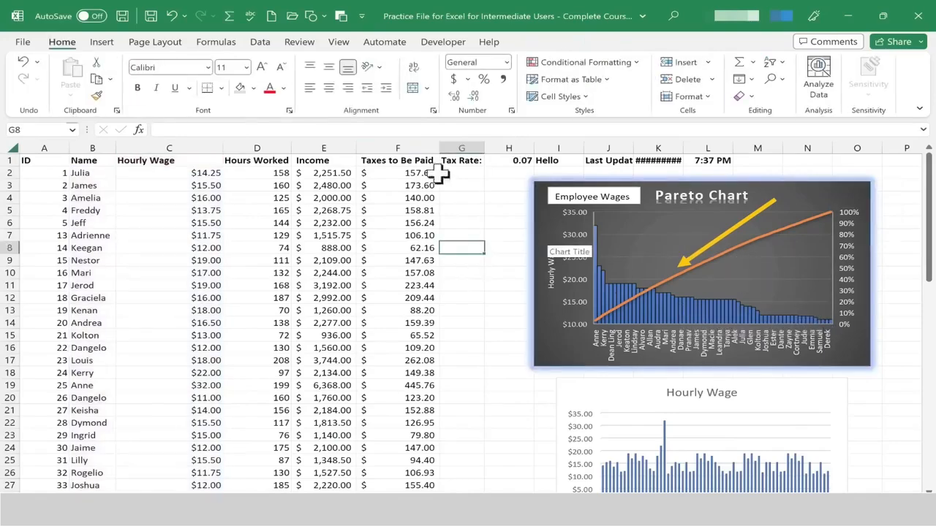
Search the online pictures for "Dollar" and insert the green dollar sign picture into the sheet
click(103, 44)
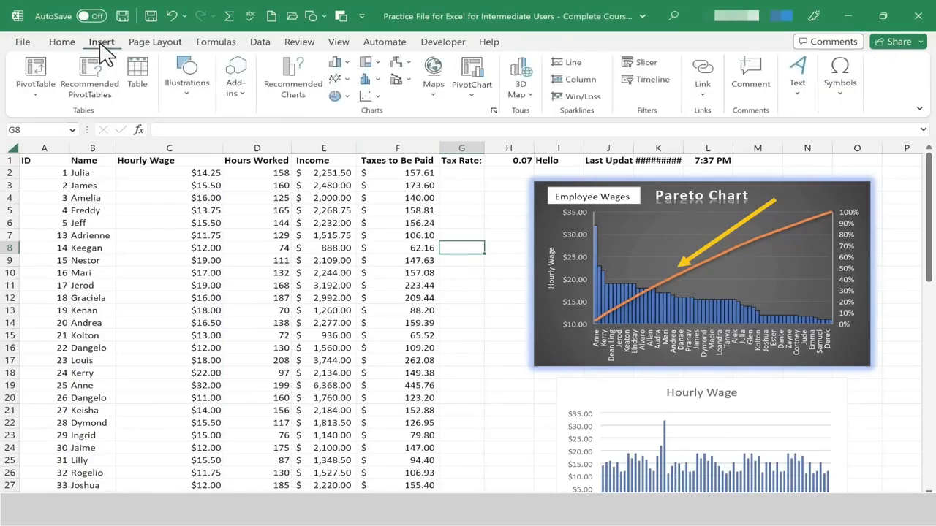
click(193, 94)
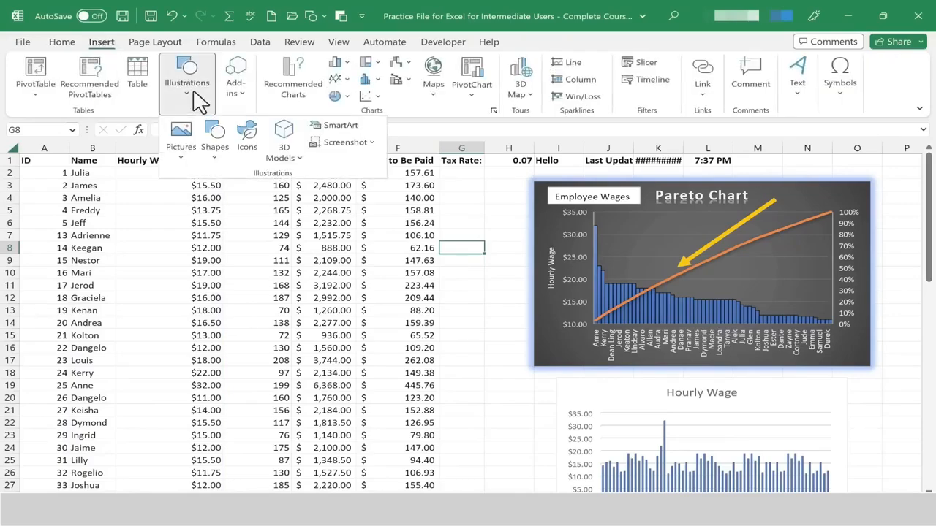
click(183, 158)
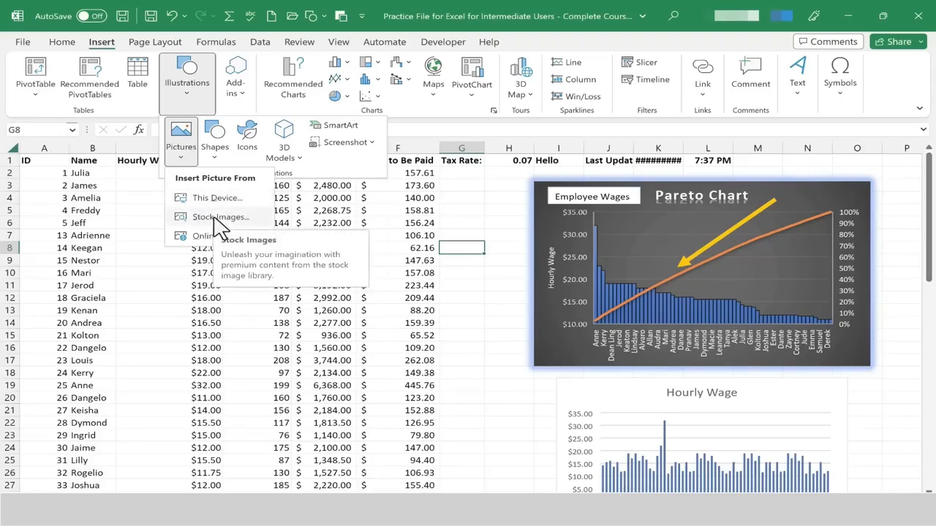
click(196, 235)
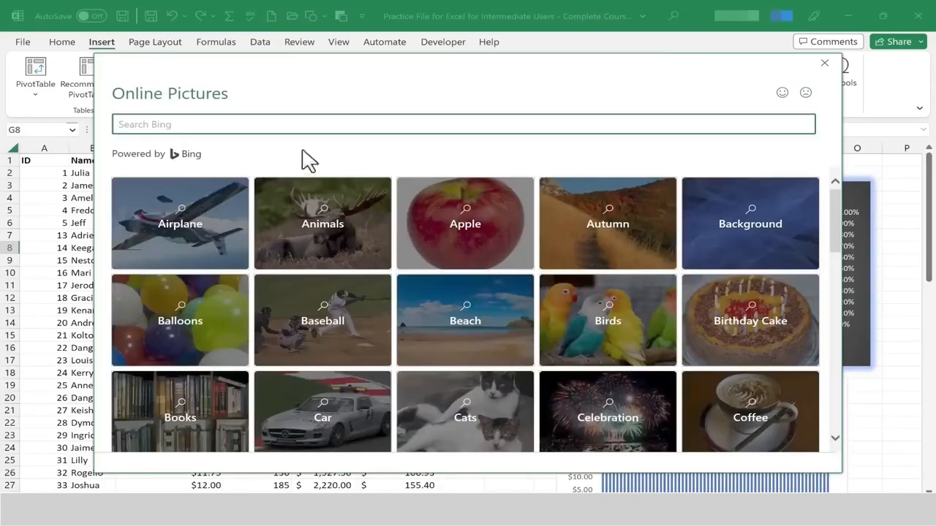
text(Dollar)
key(Return)
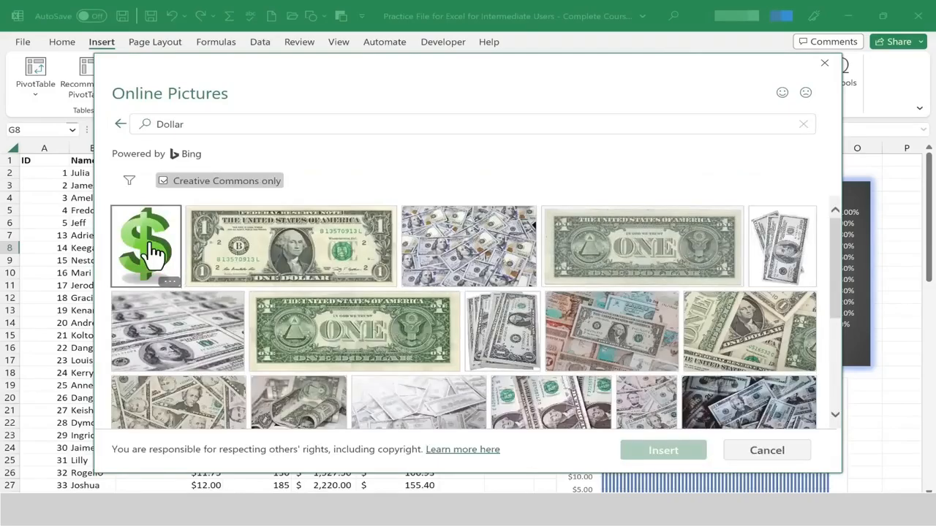
click(148, 253)
click(674, 447)
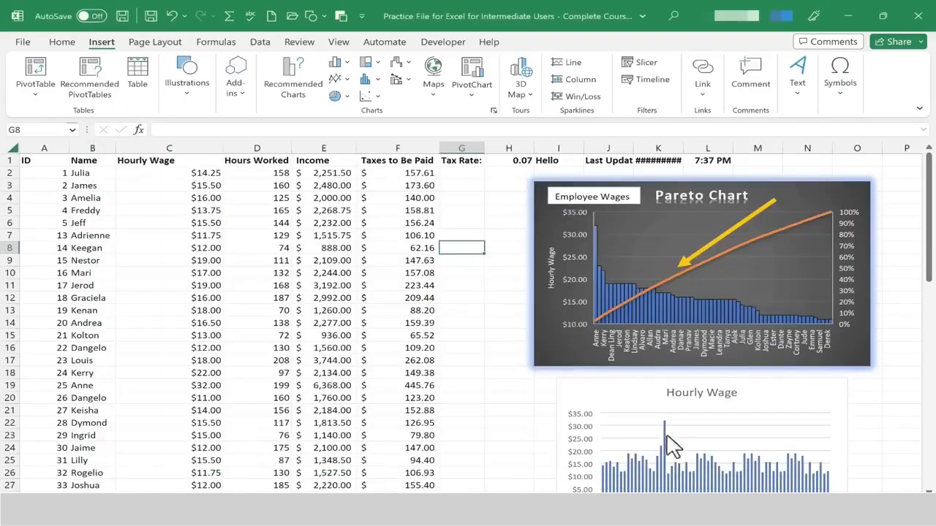
Shrink the green dollar sign picture to icon size and place it above the Pareto chart's Hourly Wage axis title
drag(730, 355, 321, 188)
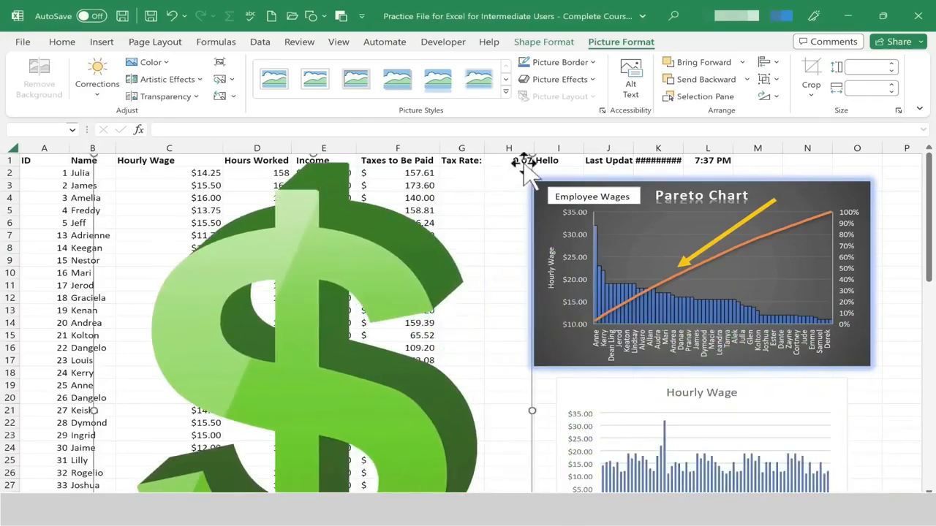
drag(448, 202, 439, 207)
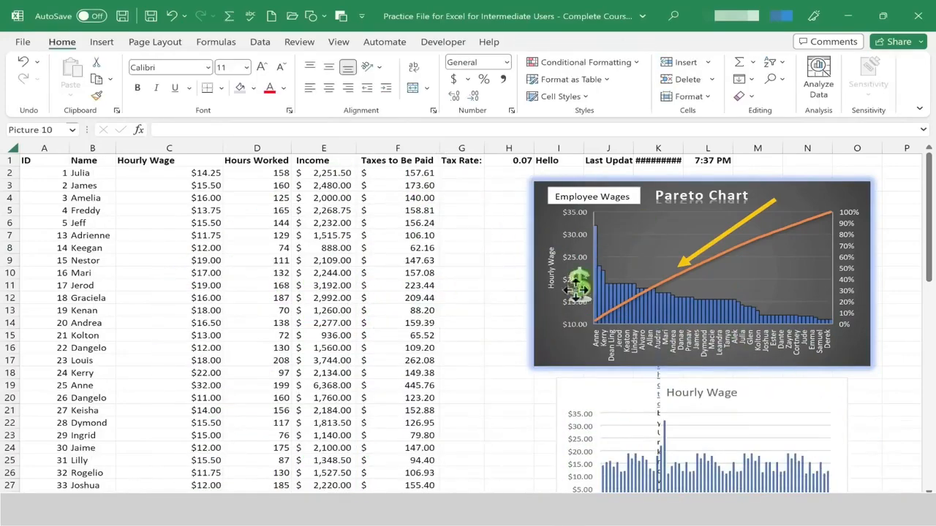
drag(550, 311, 547, 218)
Add a text box reading "Look at this chart!!" and move it beside the Pareto chart, around rows 9 and 10
click(618, 205)
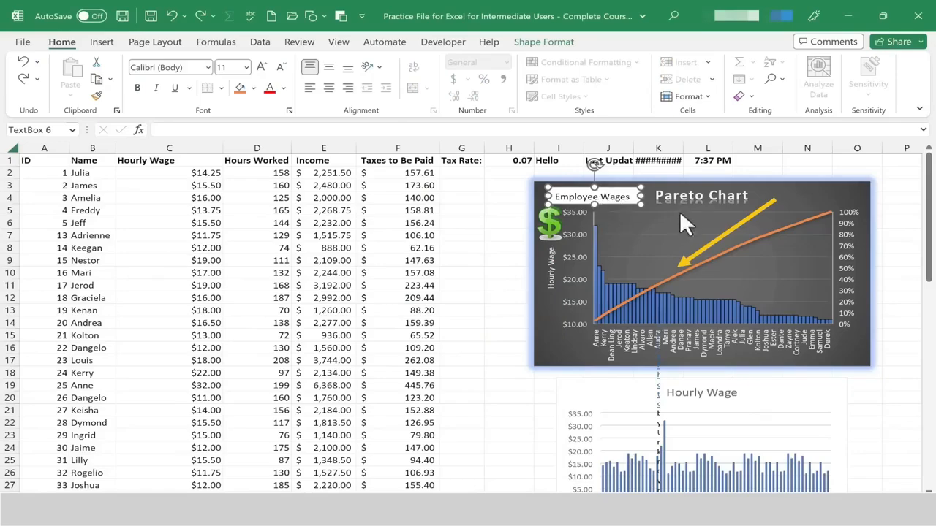
click(102, 41)
click(797, 87)
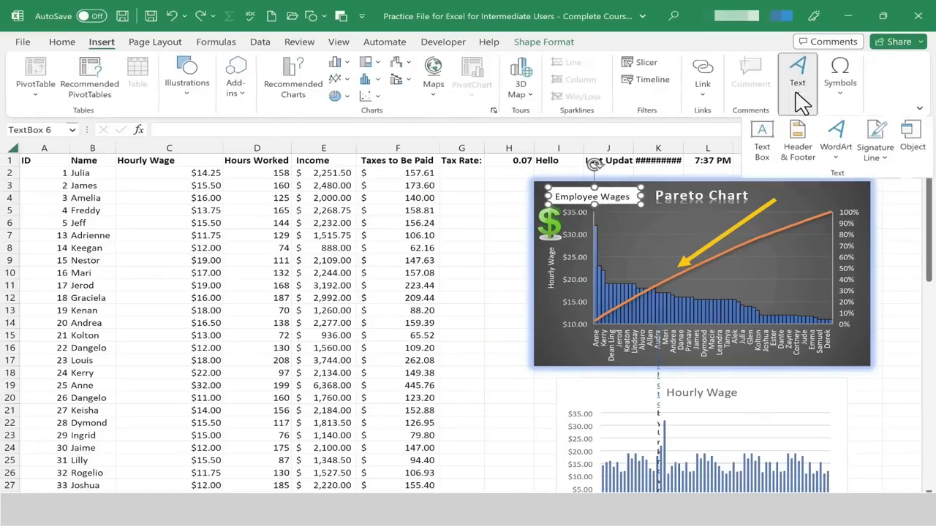
click(765, 129)
mouse_move(252, 214)
mouse_down()
mouse_move(309, 231)
mouse_move(411, 238)
mouse_up()
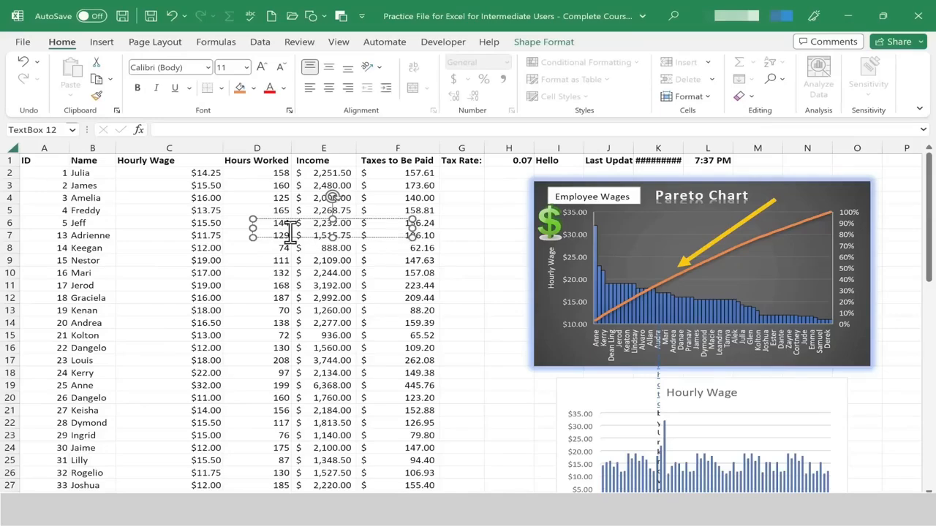
text(Look at this chart!!)
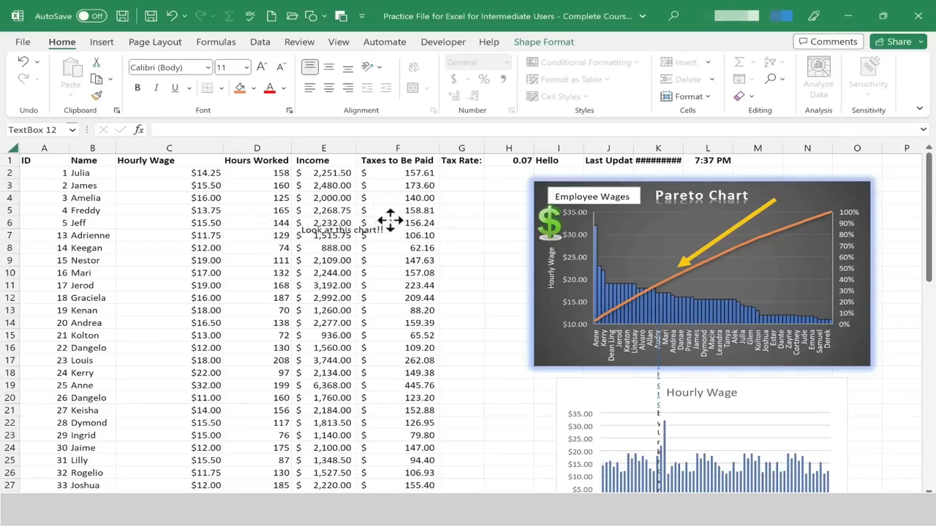
drag(426, 220, 519, 285)
drag(534, 241, 467, 253)
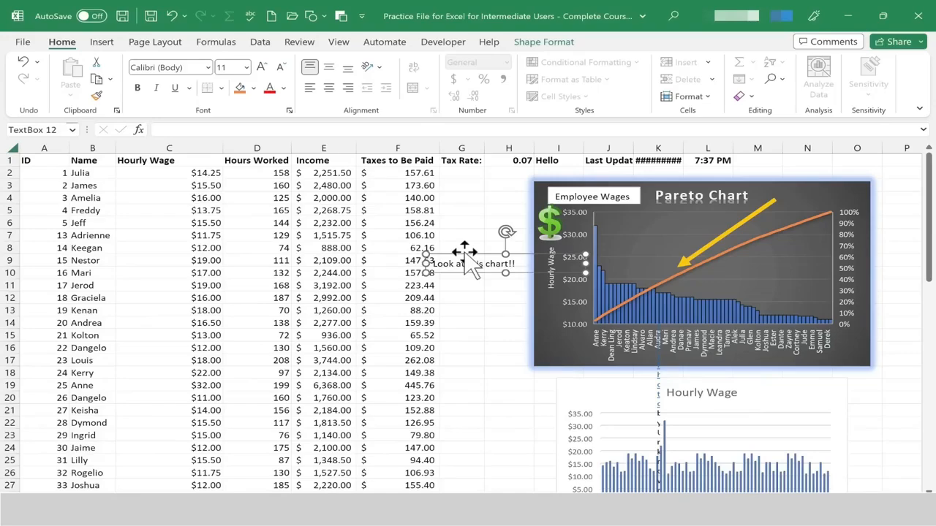
Insert WordArt in the orange outlined style with the text "Employees need a raise"
click(101, 43)
click(794, 95)
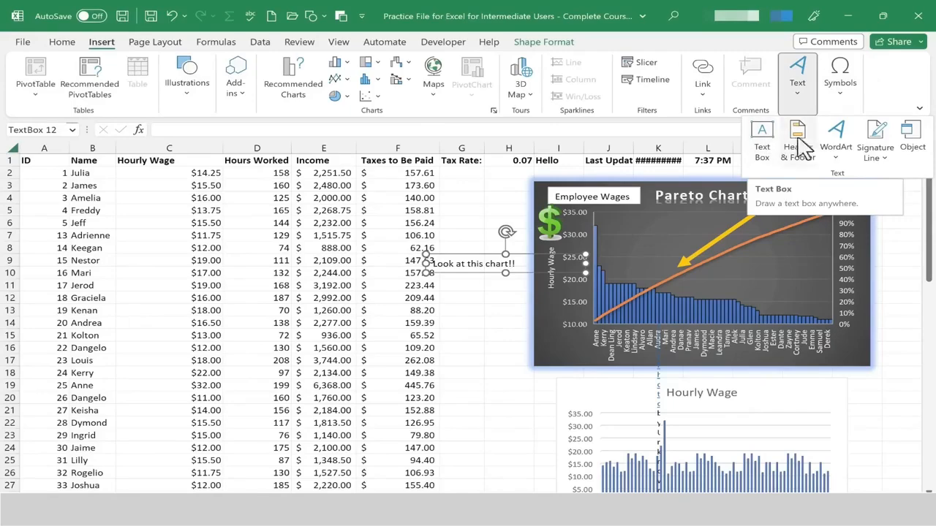
click(837, 154)
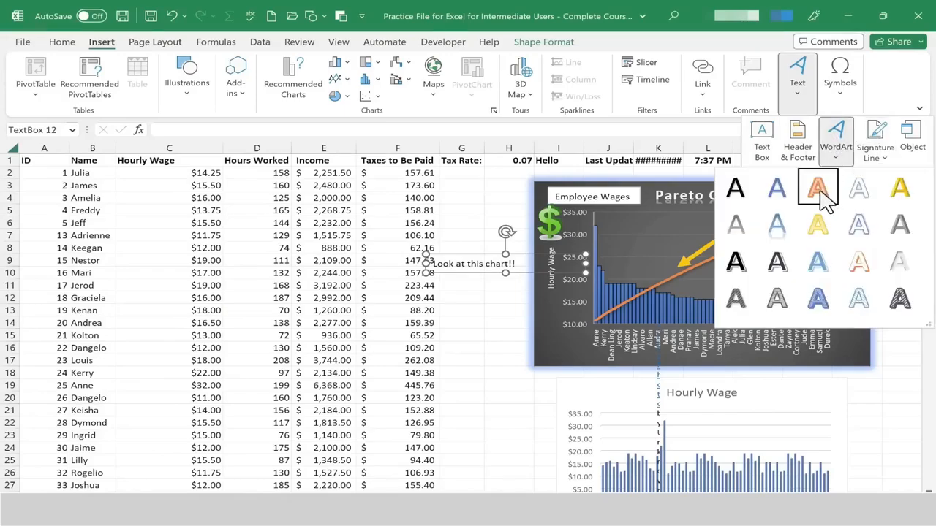
click(818, 188)
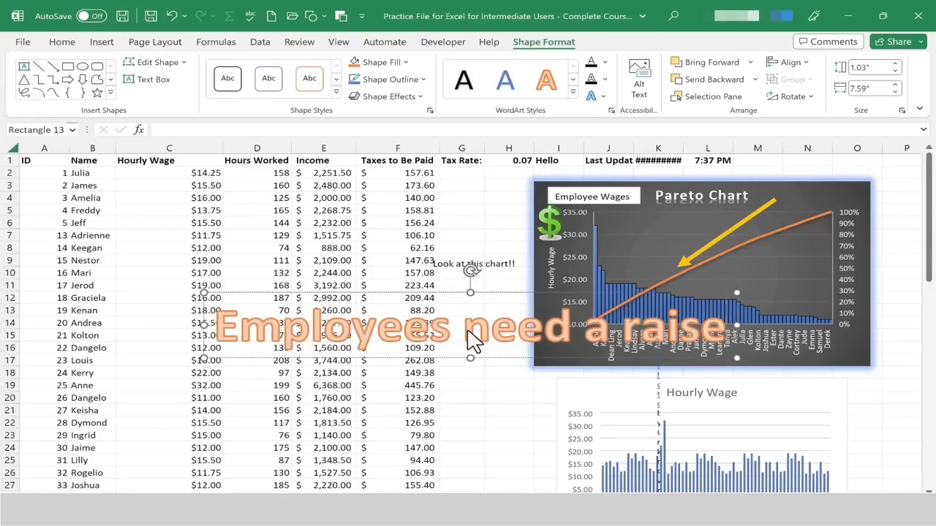
Set the "Employees need a raise" WordArt to font size 20 and move it just below the Pareto chart
triple_click(516, 325)
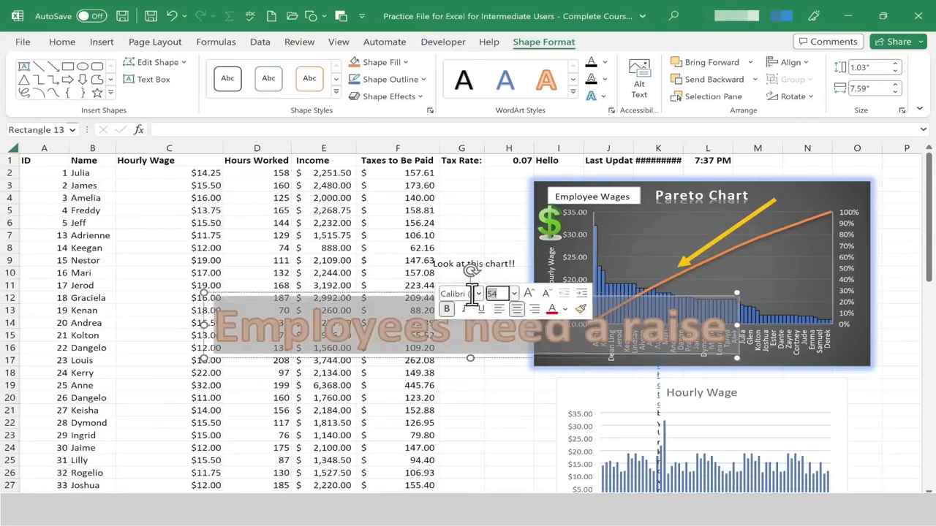
key(Return)
click(481, 319)
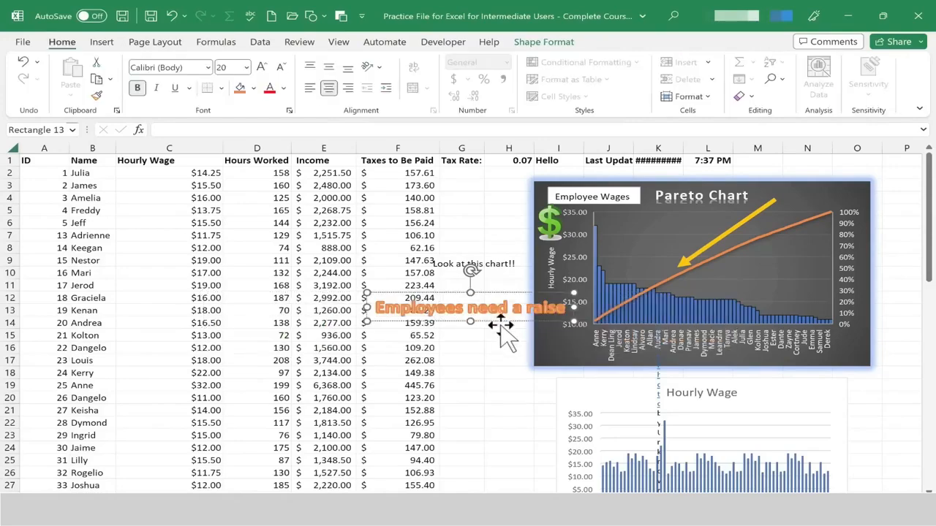
drag(491, 293, 720, 360)
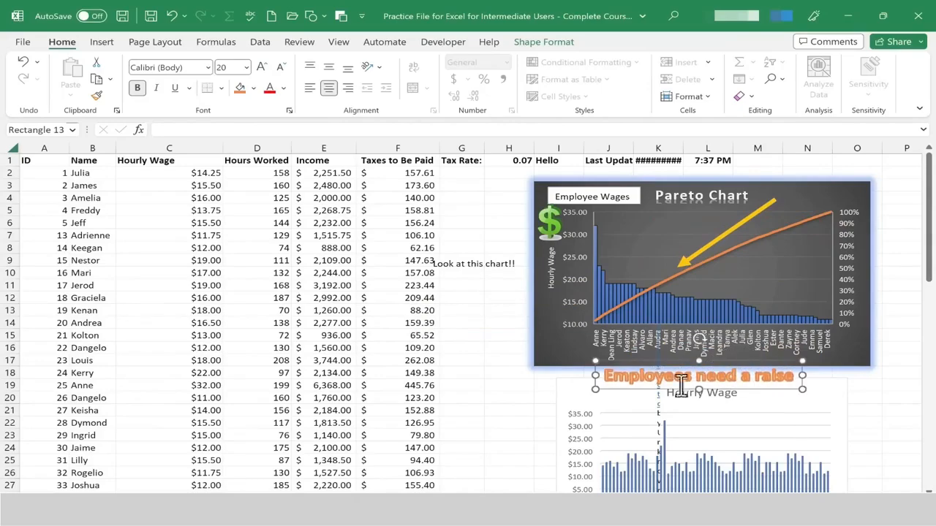
Open the SmartArt graphic choices and select the Organization Chart layout from the Hierarchy category
click(560, 43)
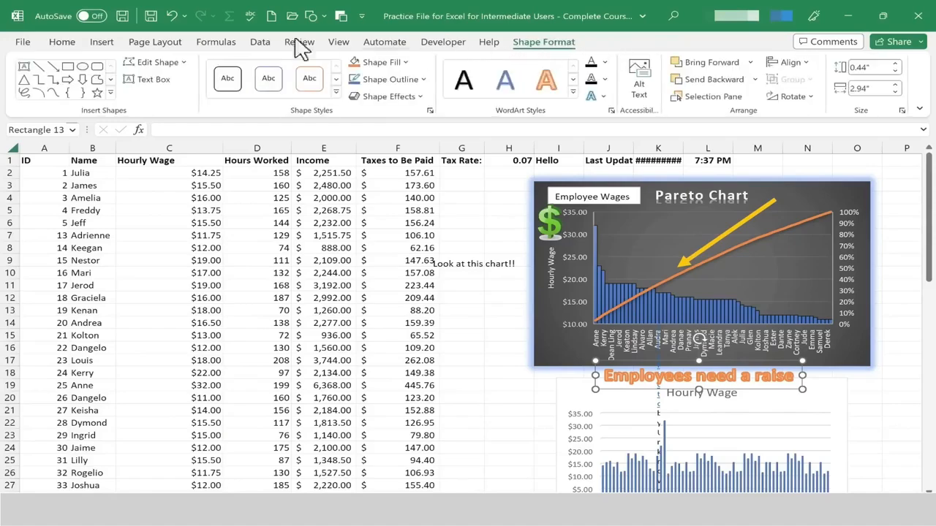
click(102, 42)
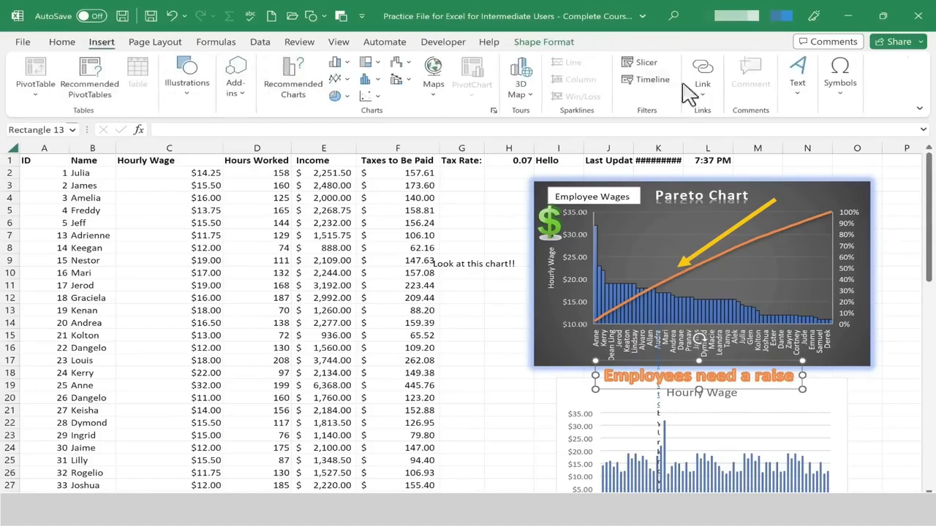
click(797, 77)
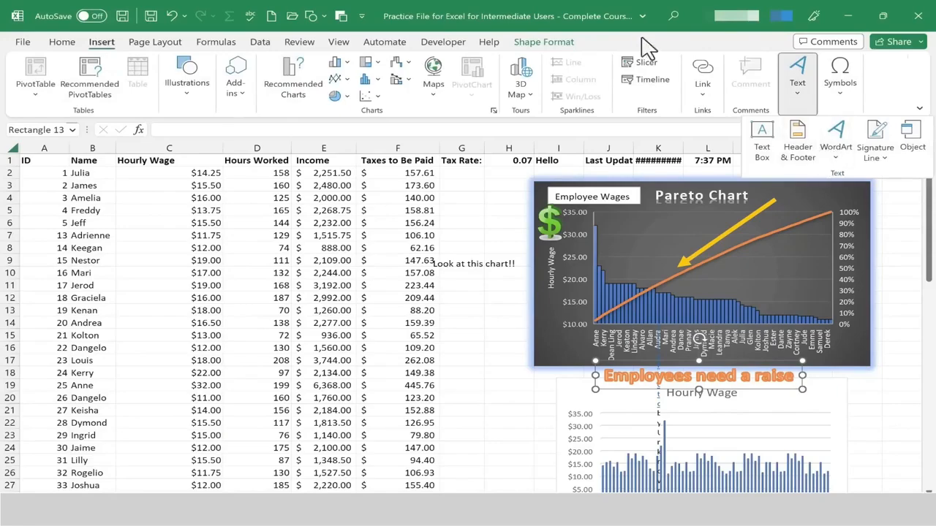
click(799, 77)
click(196, 105)
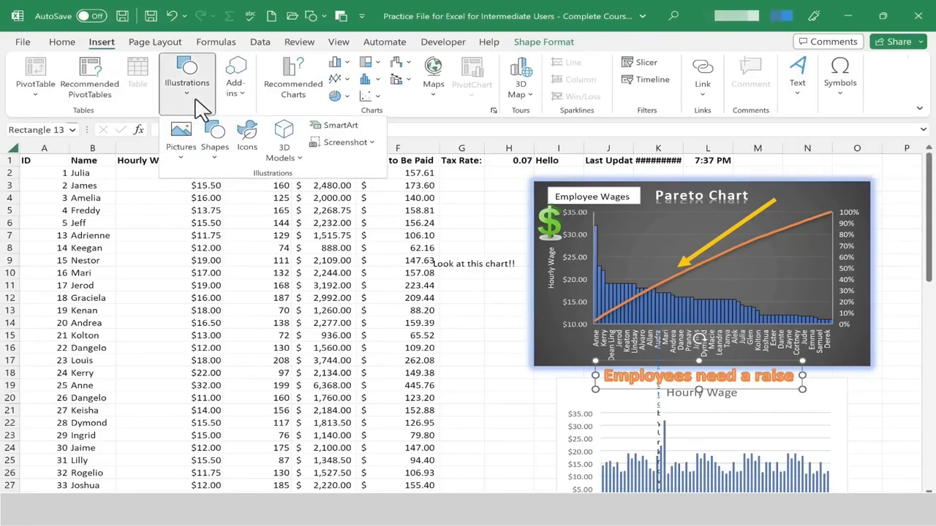
click(338, 127)
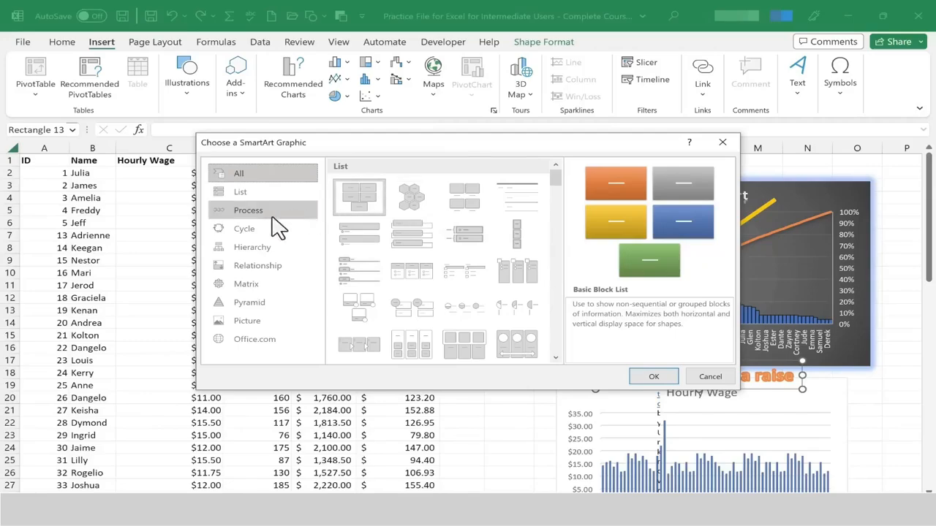
click(264, 248)
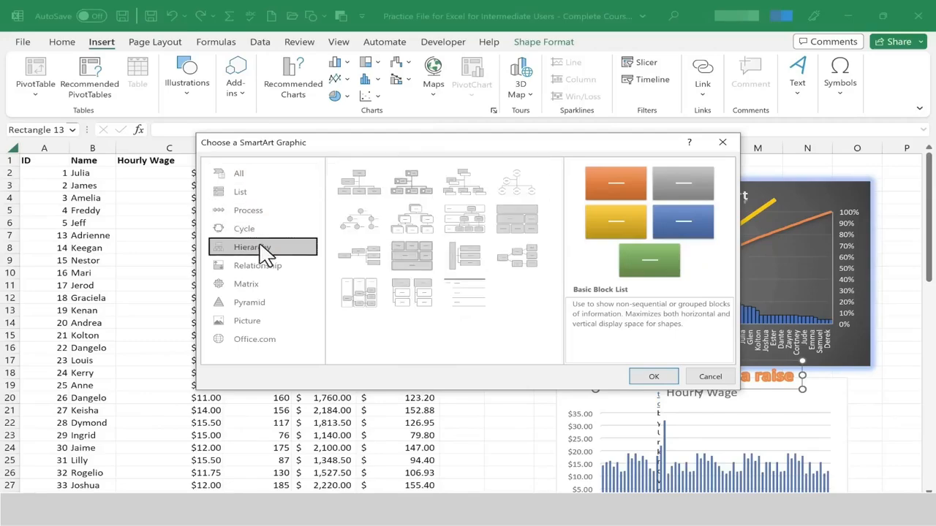
click(362, 191)
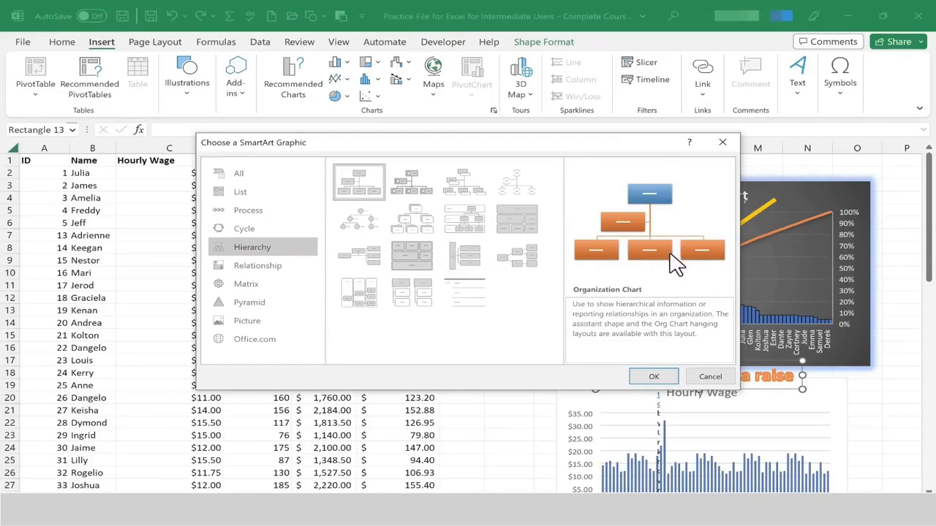
Browse the Matrix, Pyramid, Process and List layouts, and insert the Organization Chart from the Hierarchy category
click(247, 283)
click(250, 304)
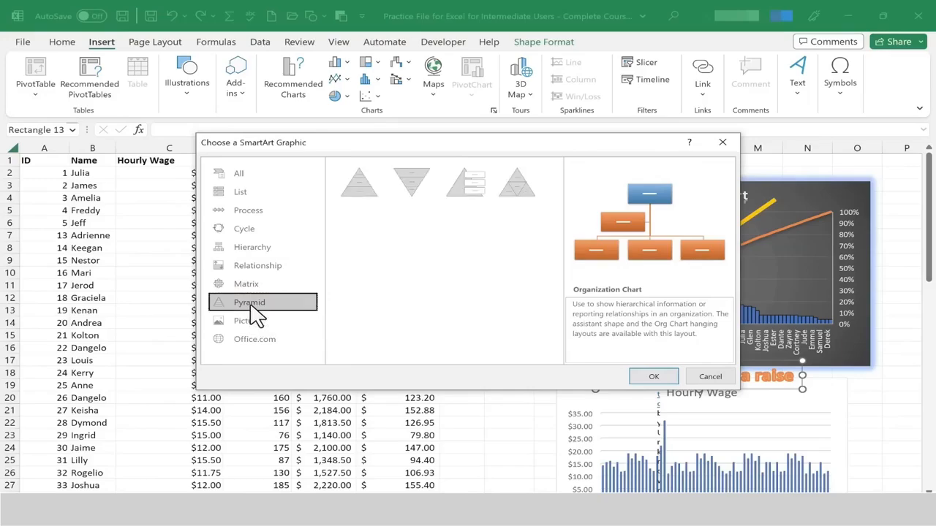
click(257, 210)
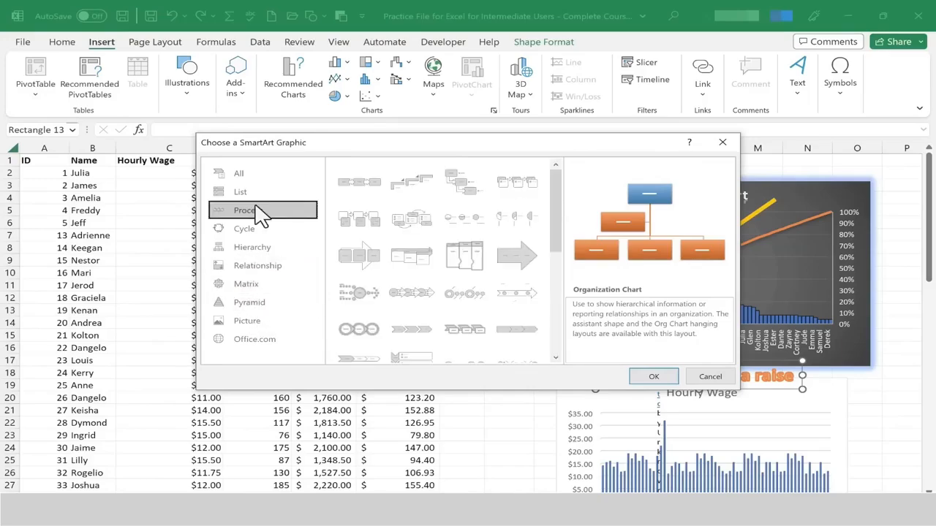
click(245, 191)
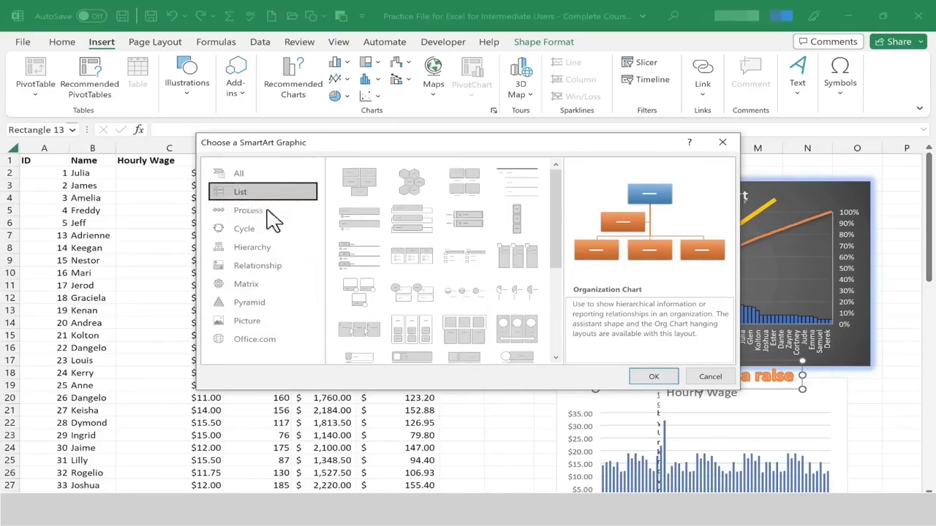
click(268, 248)
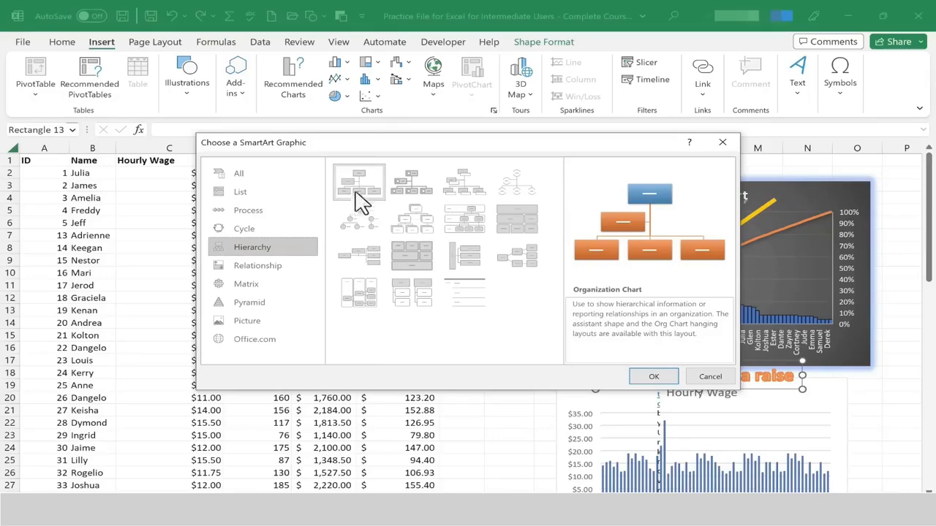
click(653, 377)
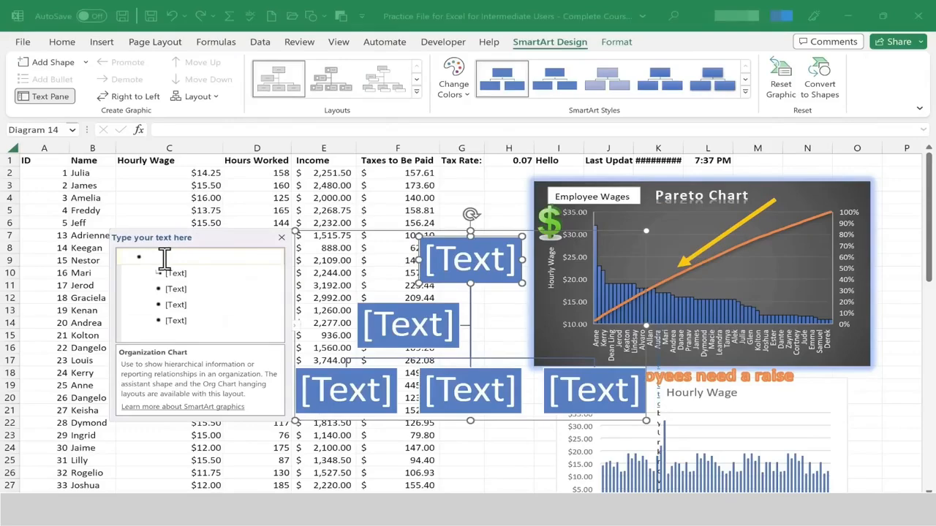
Label the organization chart's top box "CEO" and the assistant box "Department Manager"
text(CEO)
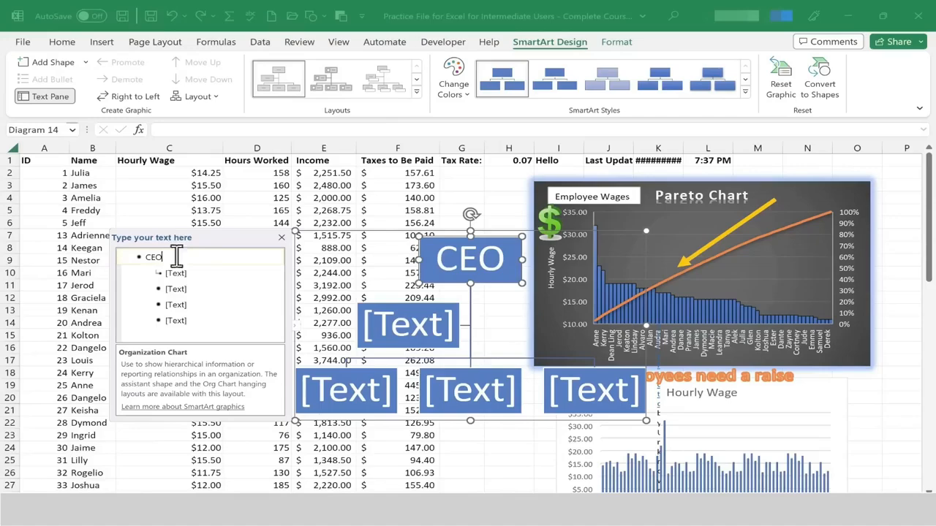
click(182, 273)
text(Department Manager)
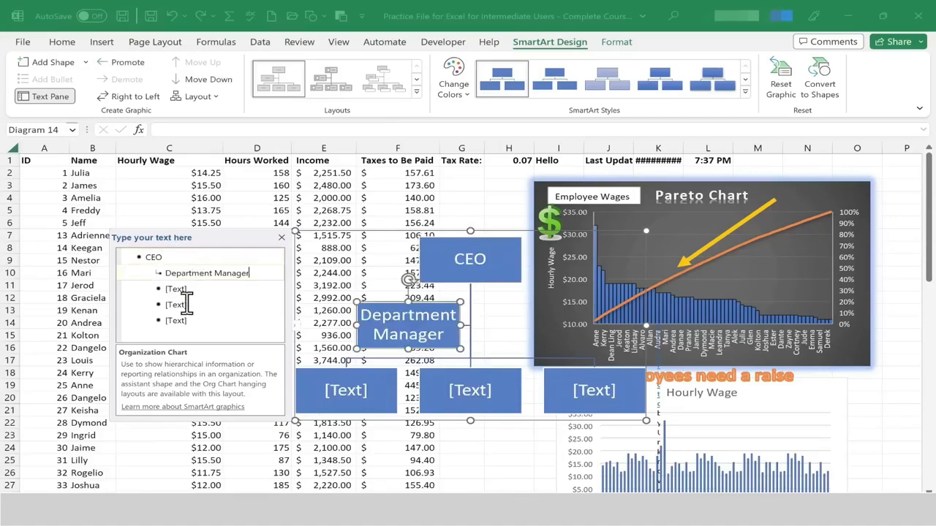
Label the three boxes in the organization chart's lowest row "Employee1", "Employee2" and "Employee3"
click(188, 289)
text(Employee1)
click(194, 305)
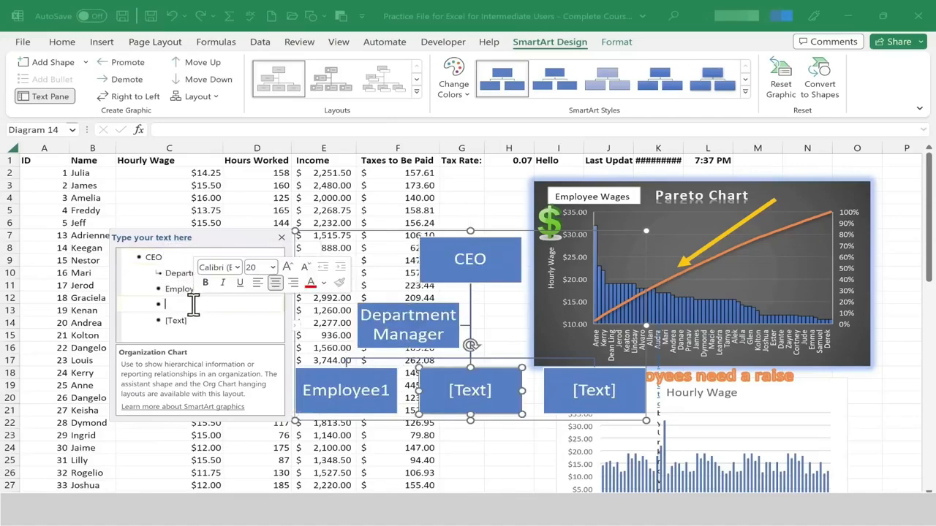
text(Employee1)
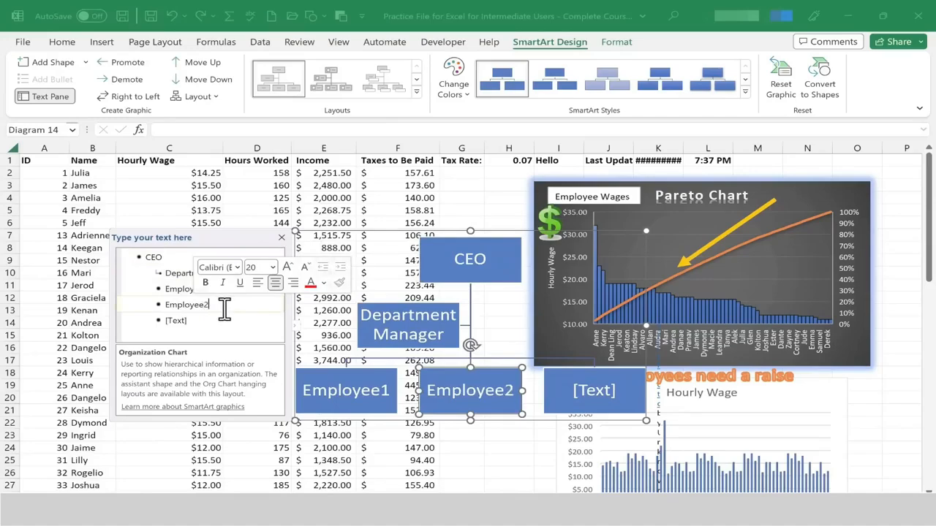
click(212, 322)
text(Employee1)
key(BackSpace)
text(3)
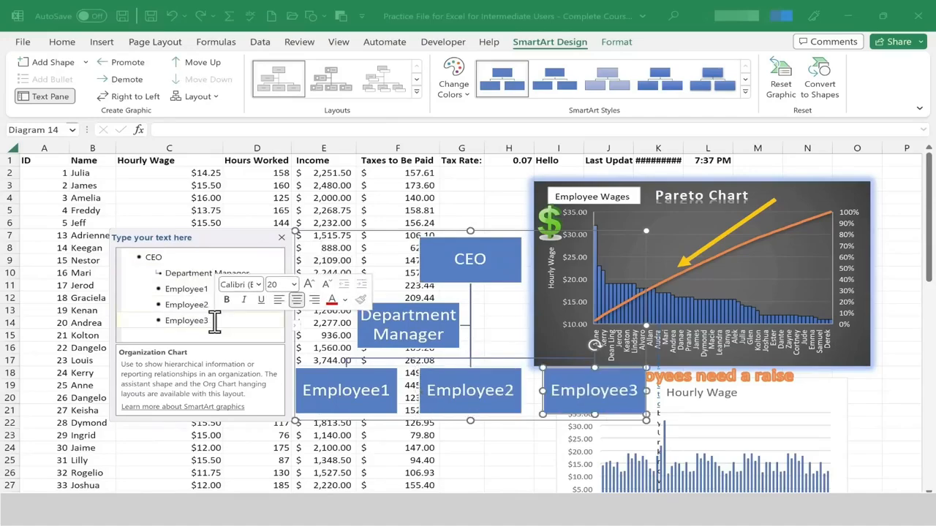
Add an empty entry after Employee3 in the organization chart and promote it to the CEO's level
key(Return)
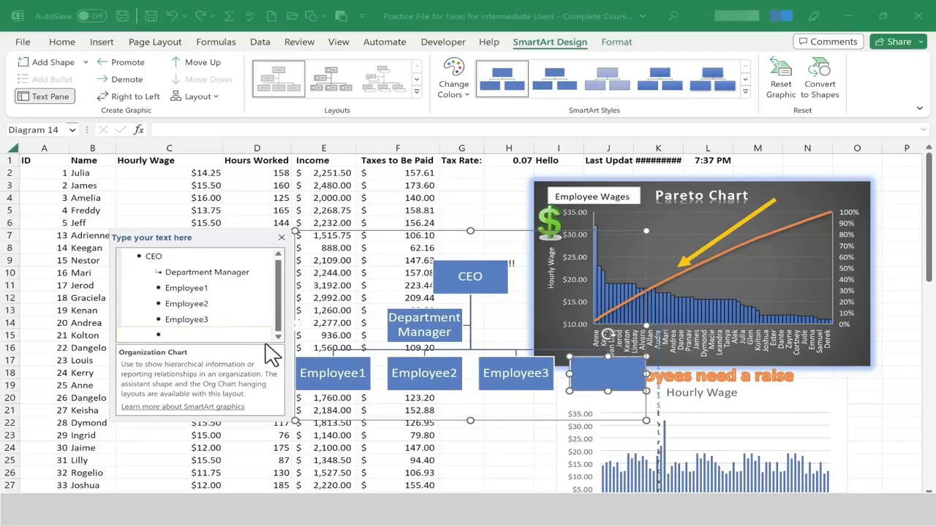
key(BackSpace)
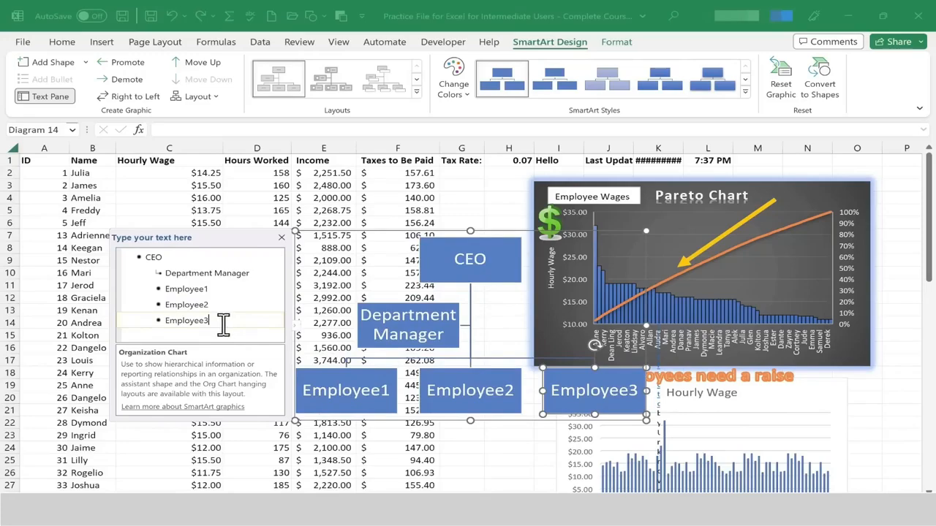
key(Return)
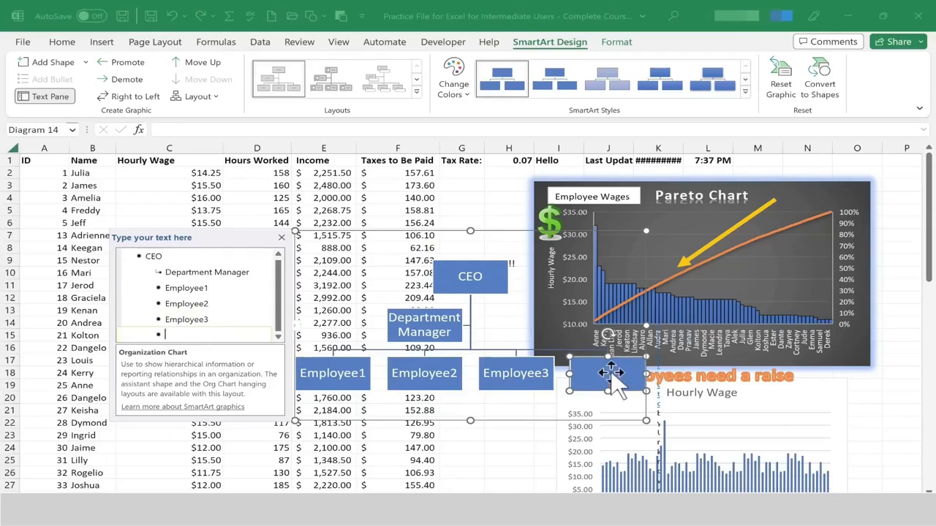
click(195, 336)
key(shift+Tab)
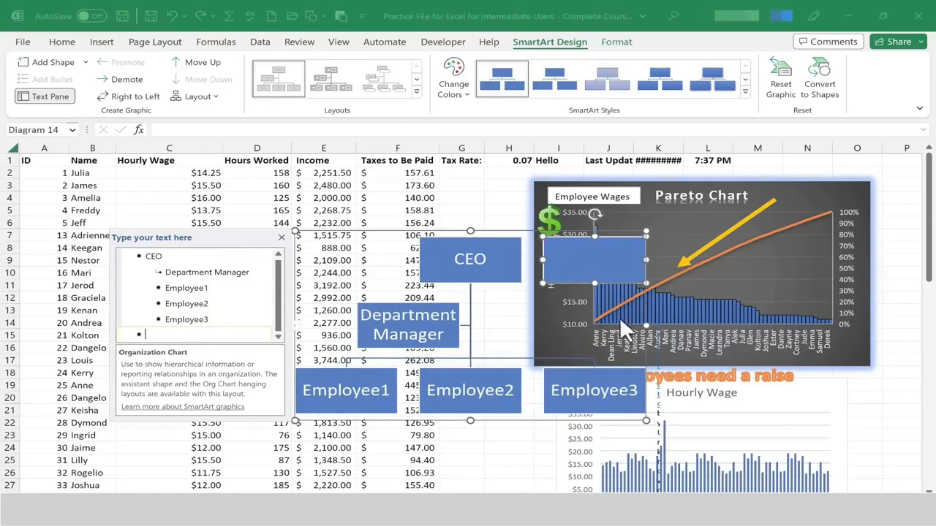
Shift the empty box slightly towards the CEO box and move the whole organization chart below the Pareto chart, over the Hourly Wage chart
mouse_move(562, 262)
mouse_down()
mouse_move(560, 305)
mouse_move(514, 321)
mouse_move(576, 278)
mouse_move(568, 260)
mouse_up()
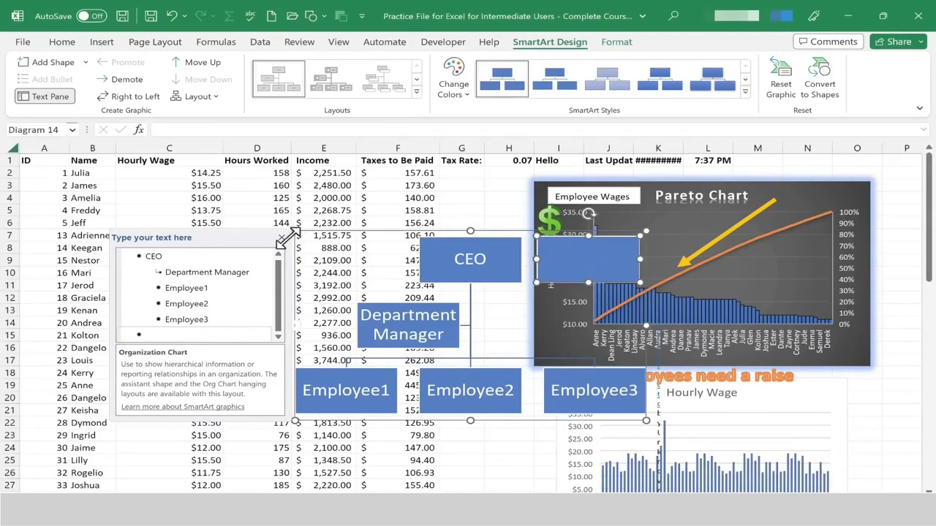
click(281, 238)
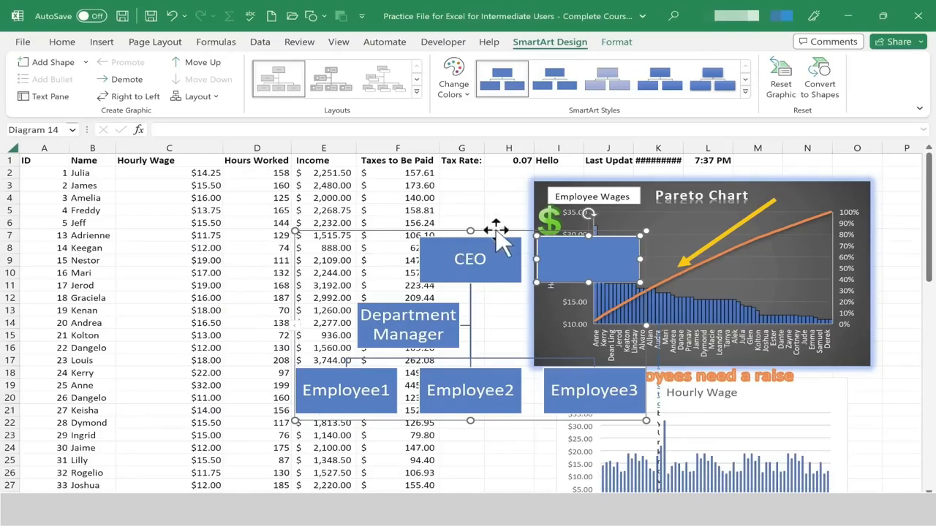
drag(488, 232, 897, 390)
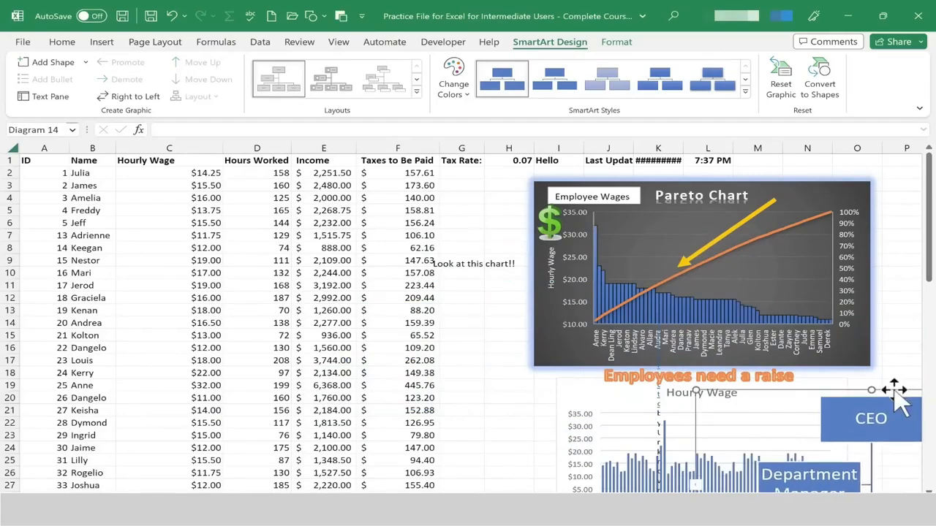